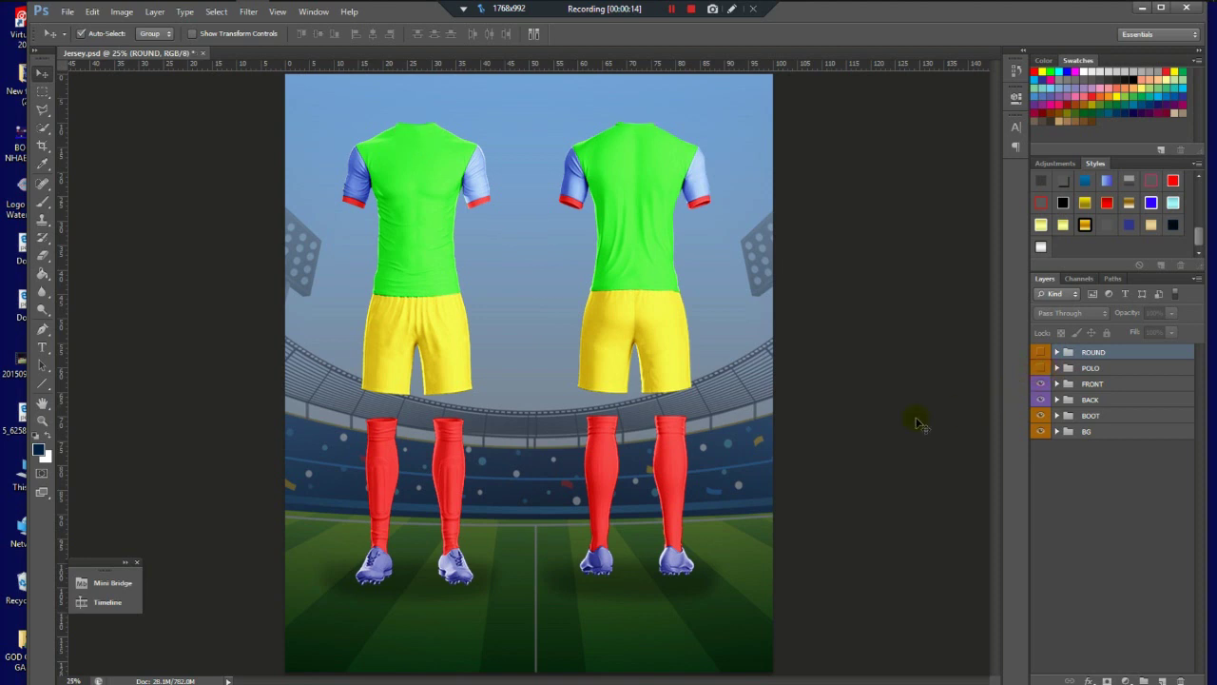
# Preview the POLO collar group on the jersey, and switch to the ROUND collar group instead.
pyautogui.click(1042, 369)
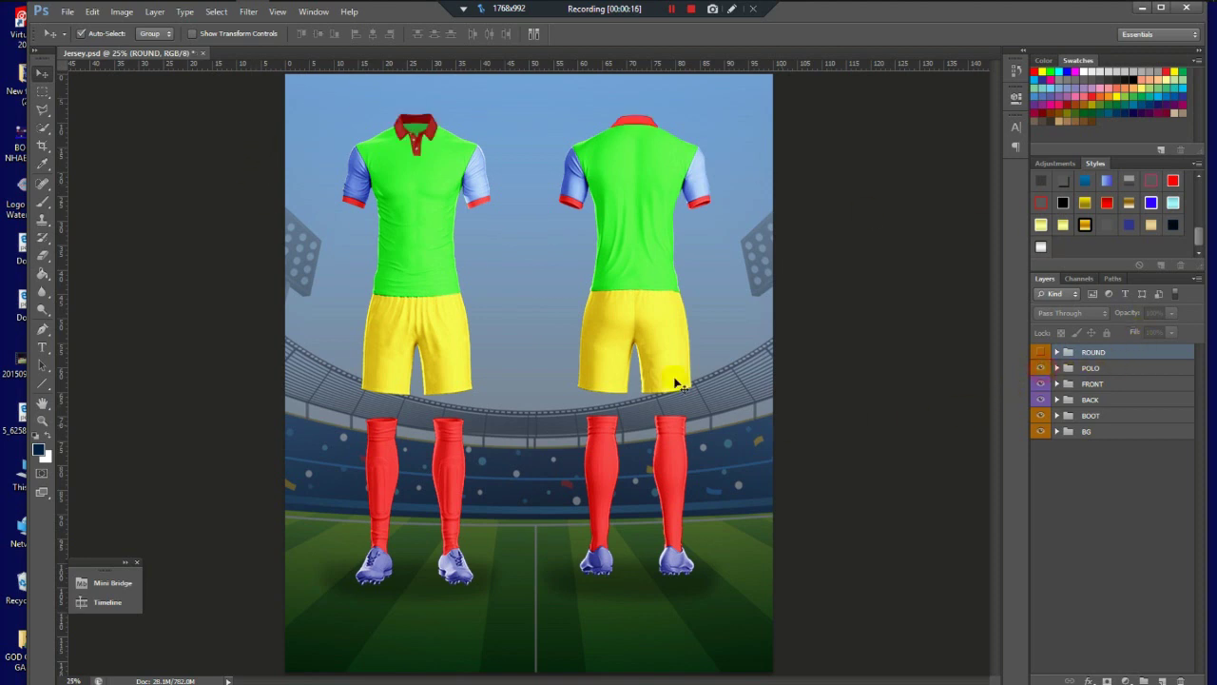
pyautogui.scroll(1, 433, 143)
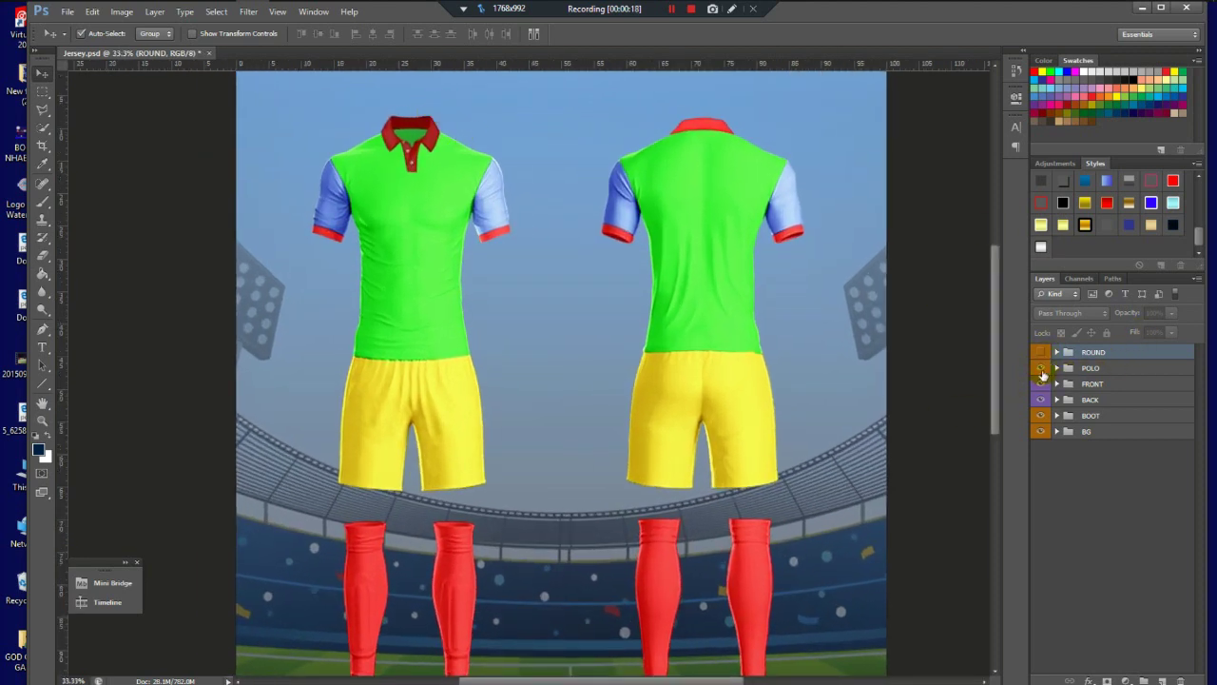
pyautogui.click(1042, 368)
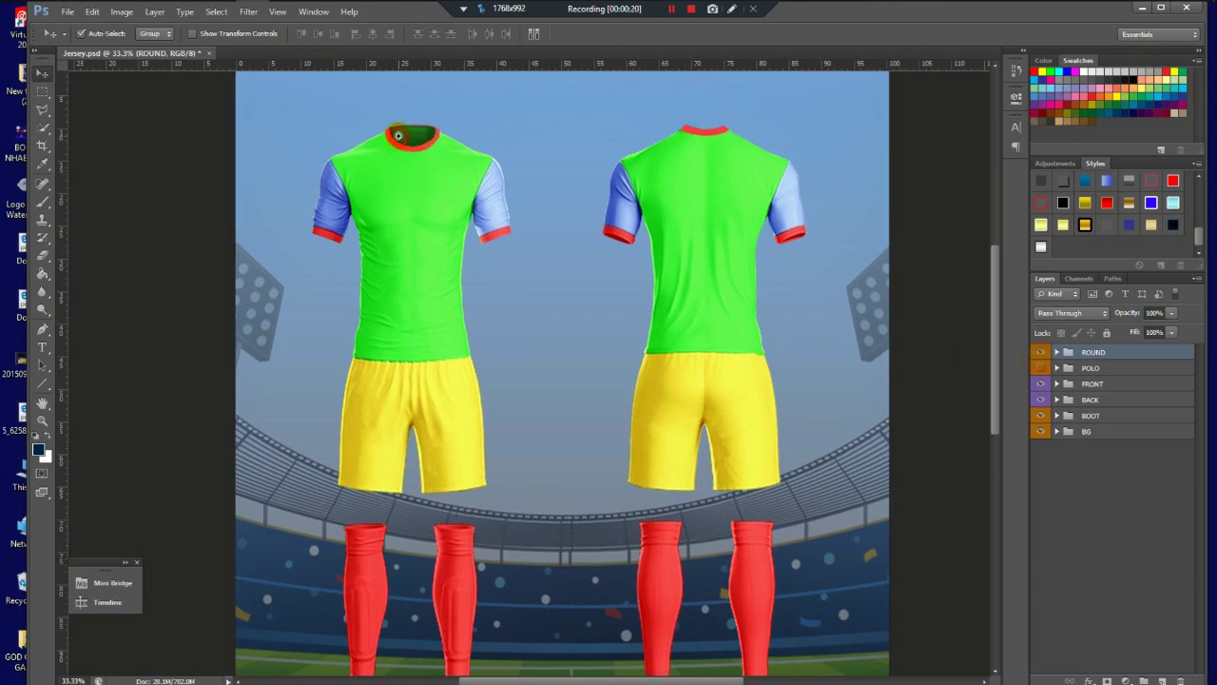
pyautogui.scroll(1, 398, 136)
pyautogui.scroll(-2, 398, 136)
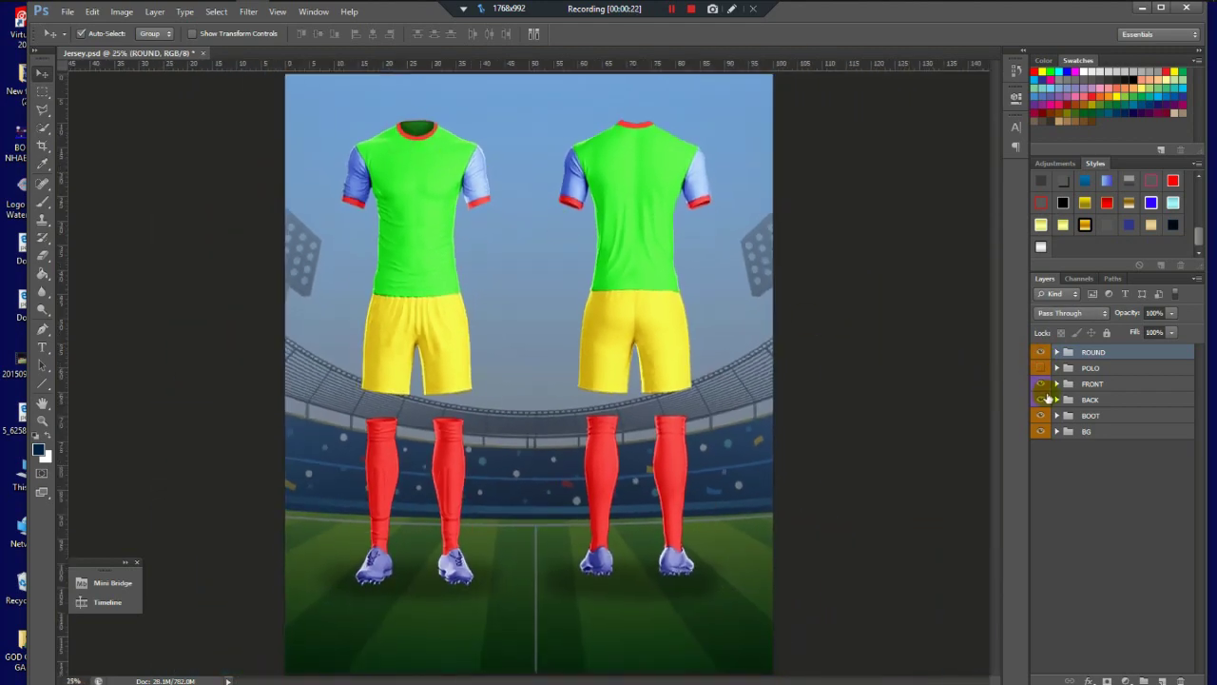
# Expand the FRONT group and look through the blending layers in its Effects subgroup.
pyautogui.click(1059, 383)
pyautogui.click(1068, 400)
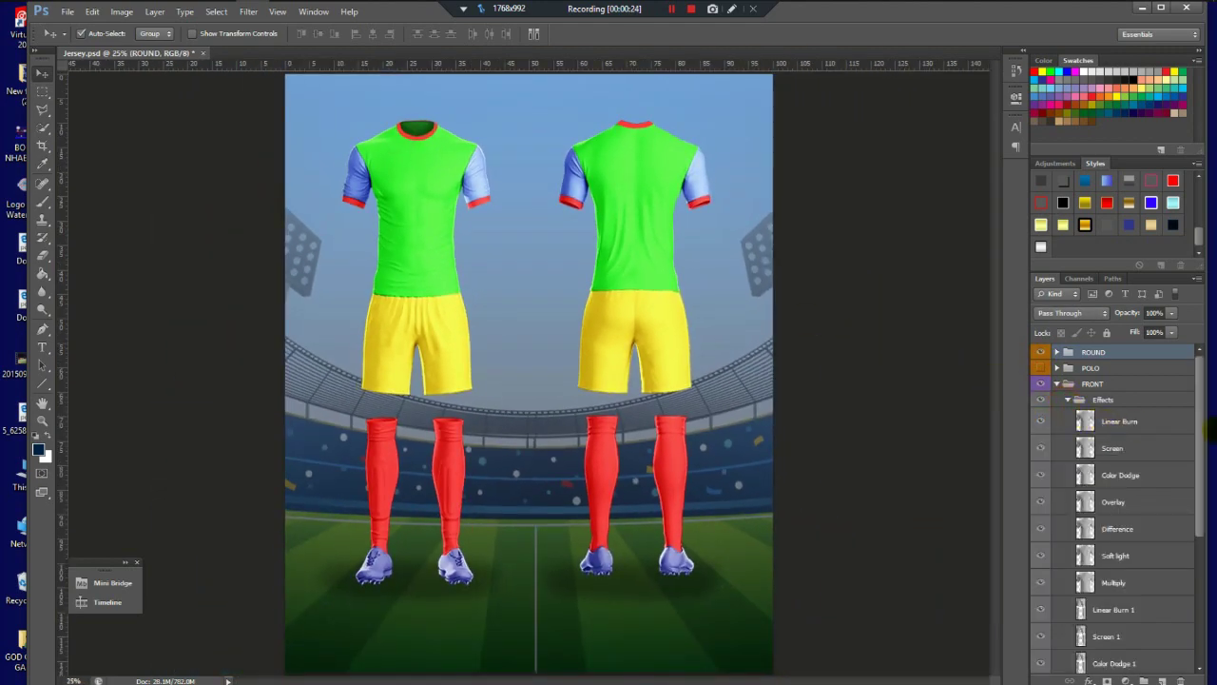
pyautogui.moveTo(1203, 419); pyautogui.dragTo(1204, 579)
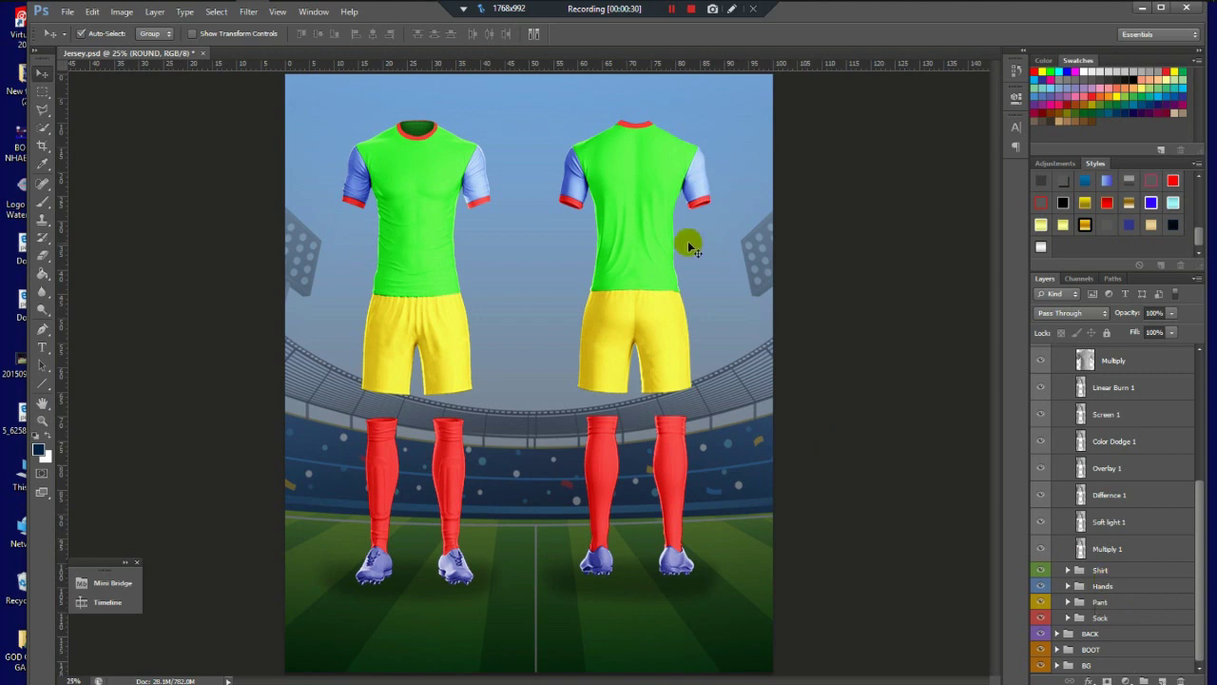
pyautogui.click(671, 10)
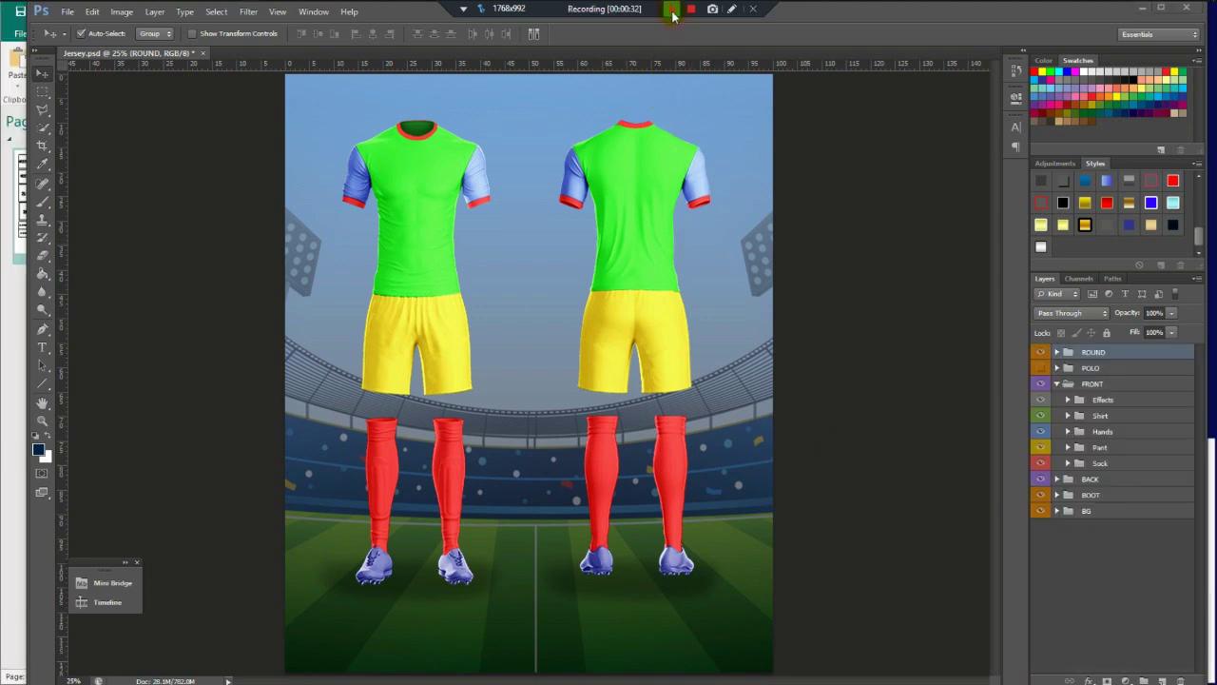
pyautogui.click(672, 10)
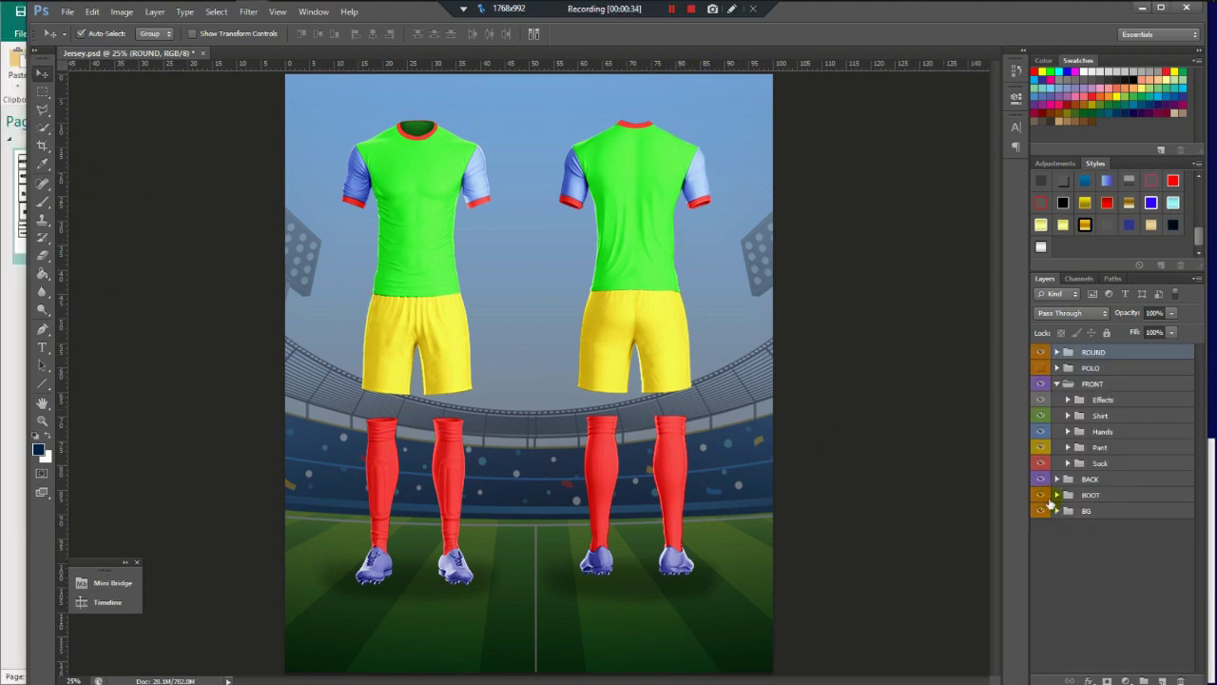
# Open the contents of the Shirt color smart object in the FRONT group's Shirt subgroup.
pyautogui.click(1068, 416)
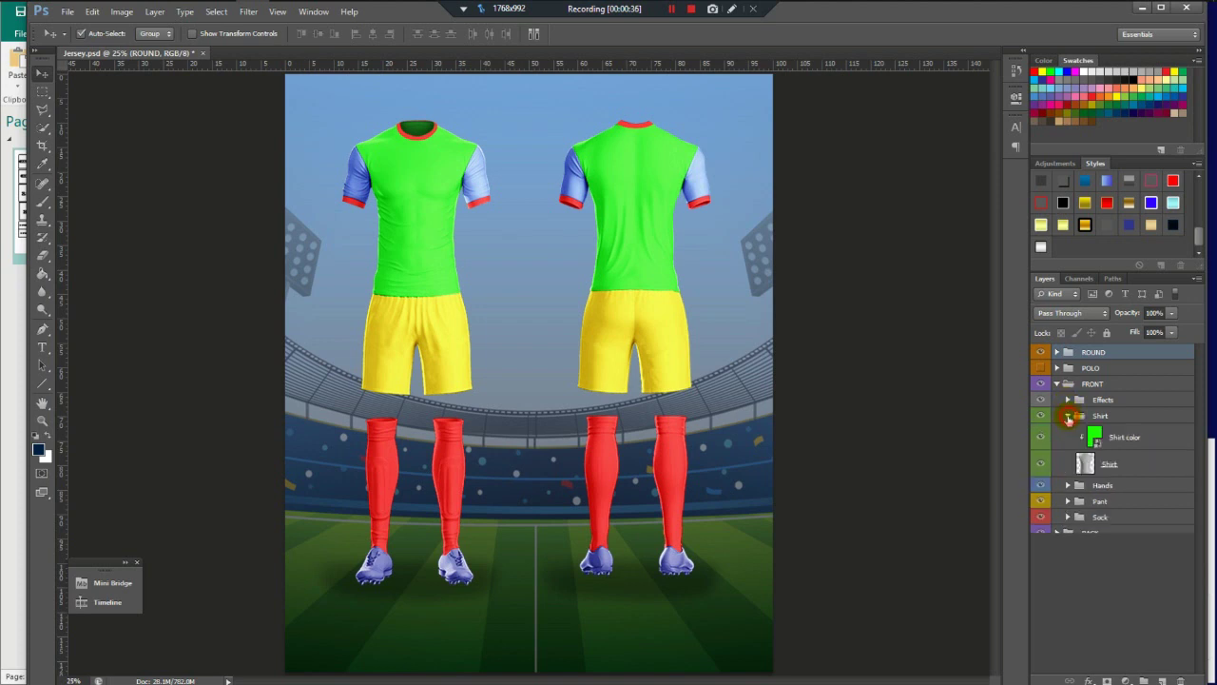
pyautogui.click(1097, 442)
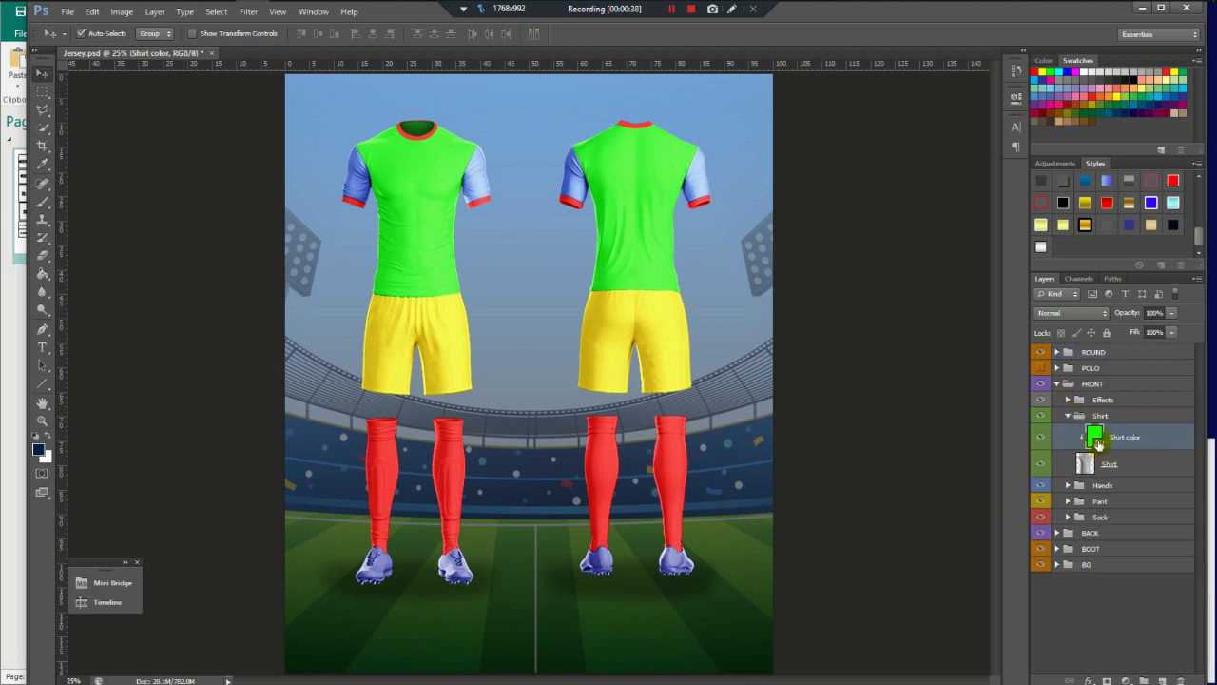
pyautogui.doubleClick(1097, 442)
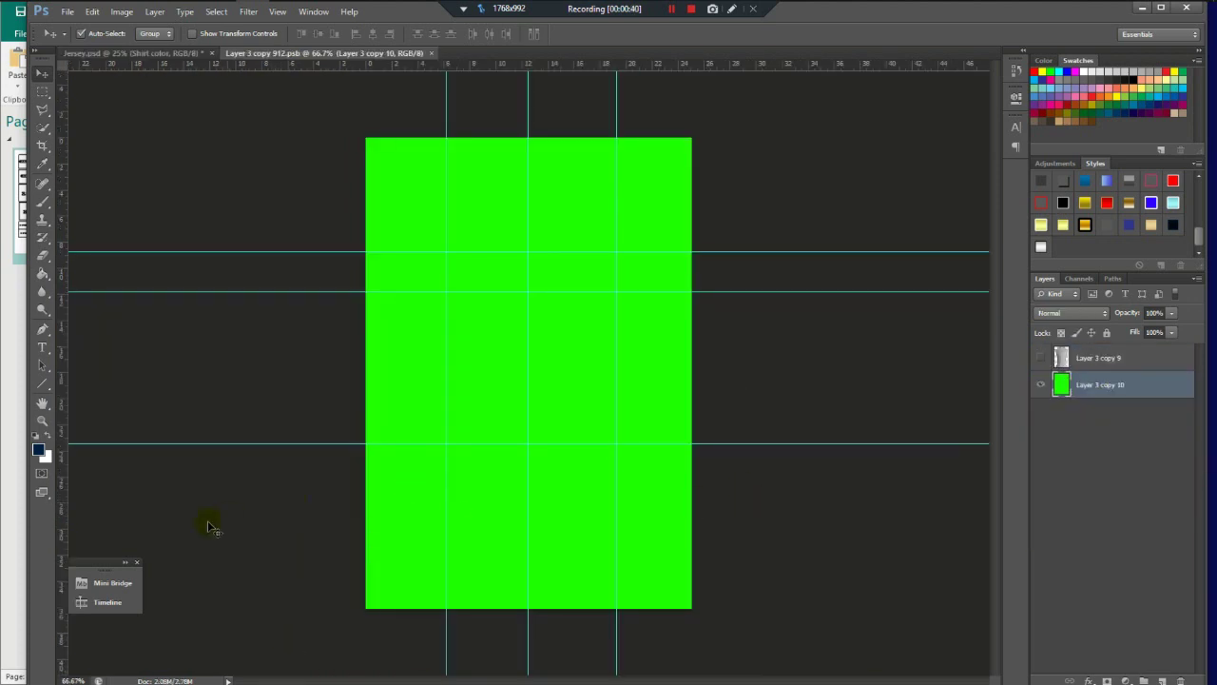
# Set the foreground color to dark navy 000244.
pyautogui.click(38, 449)
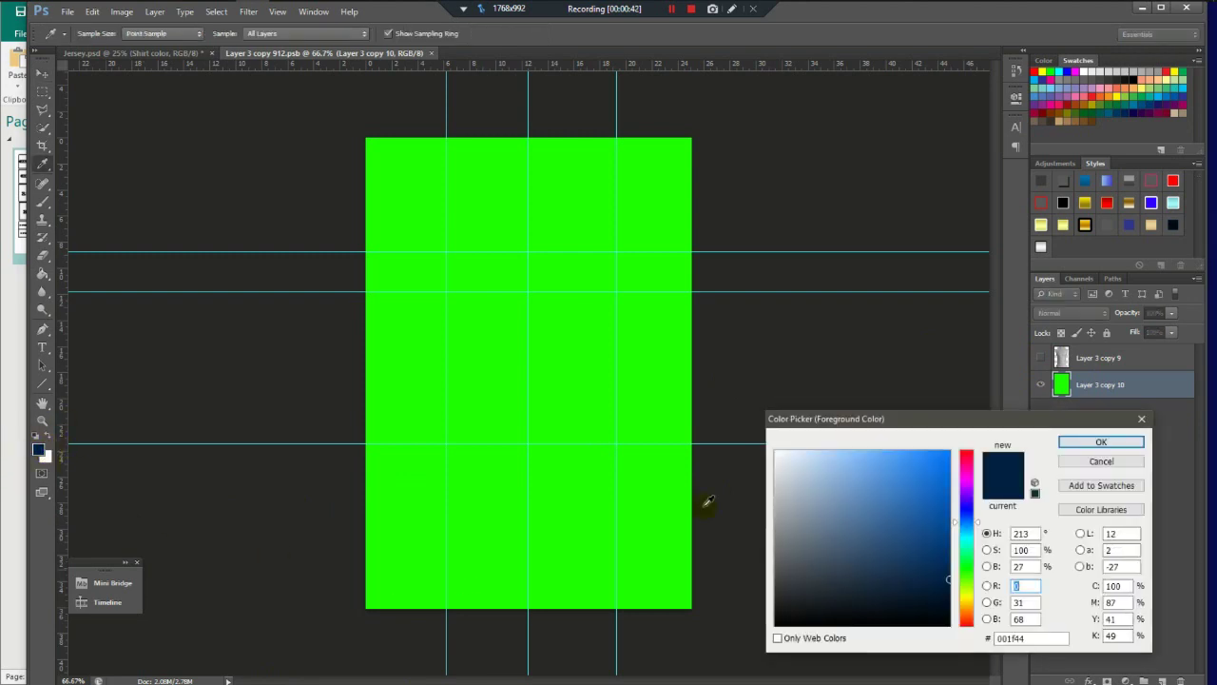
pyautogui.moveTo(975, 522); pyautogui.dragTo(975, 463)
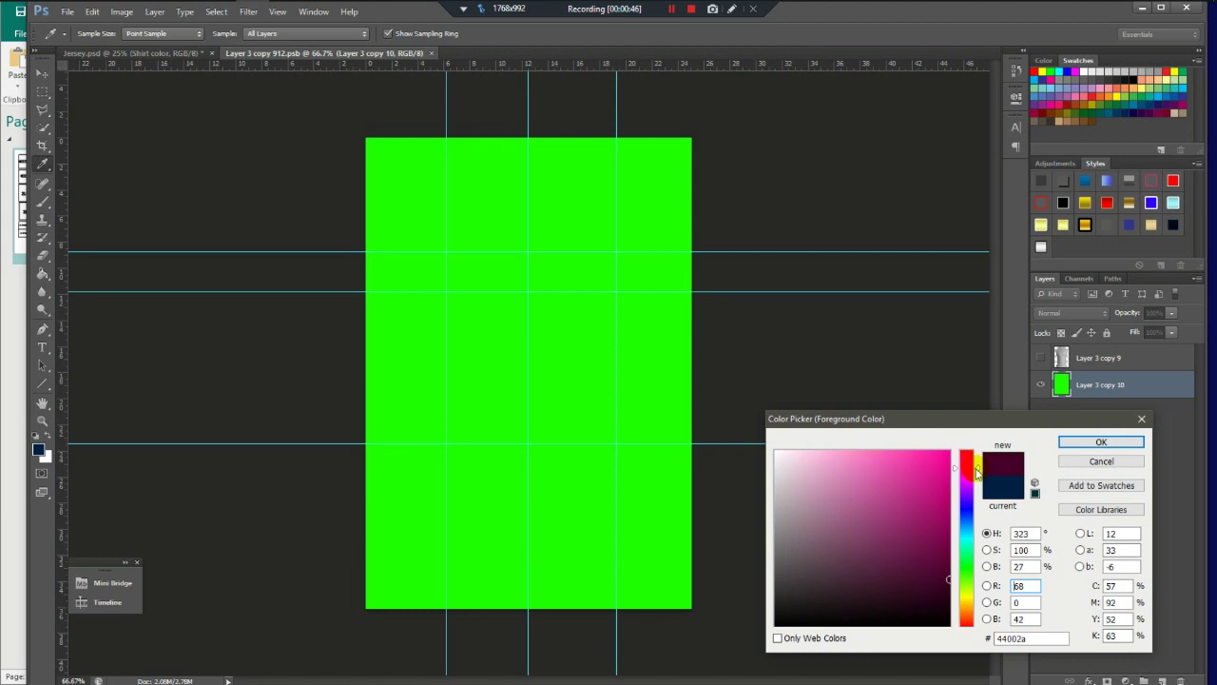
pyautogui.moveTo(977, 475); pyautogui.dragTo(989, 583)
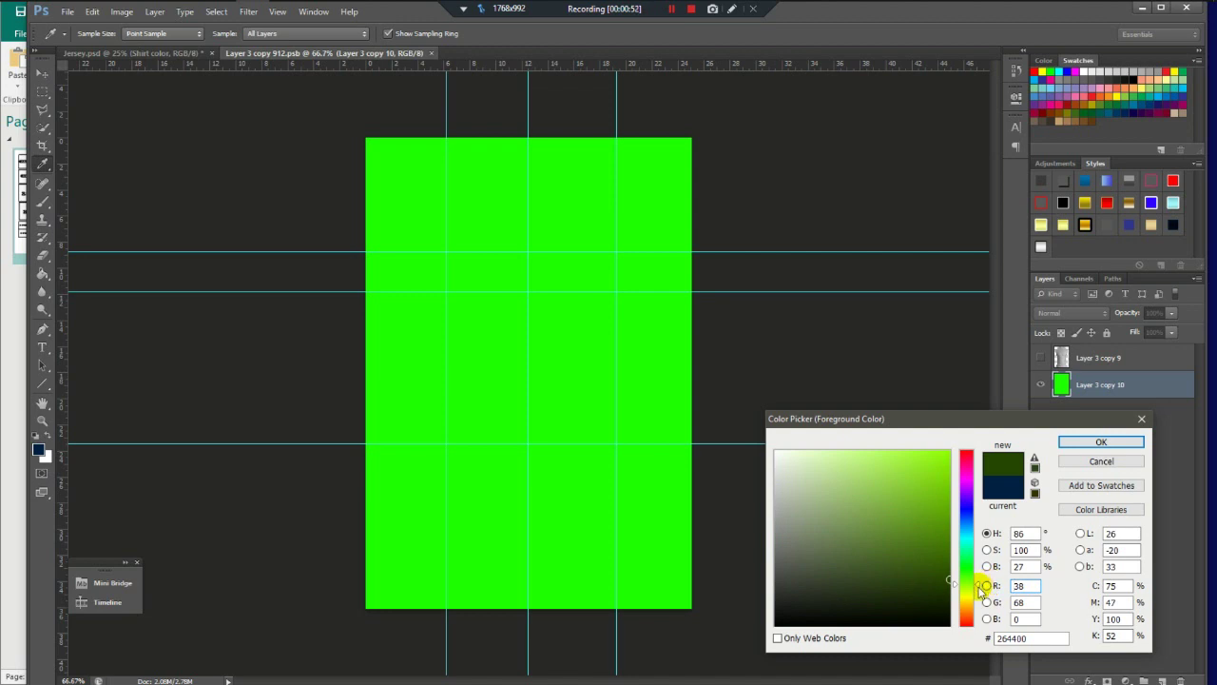
pyautogui.moveTo(982, 590); pyautogui.dragTo(980, 509)
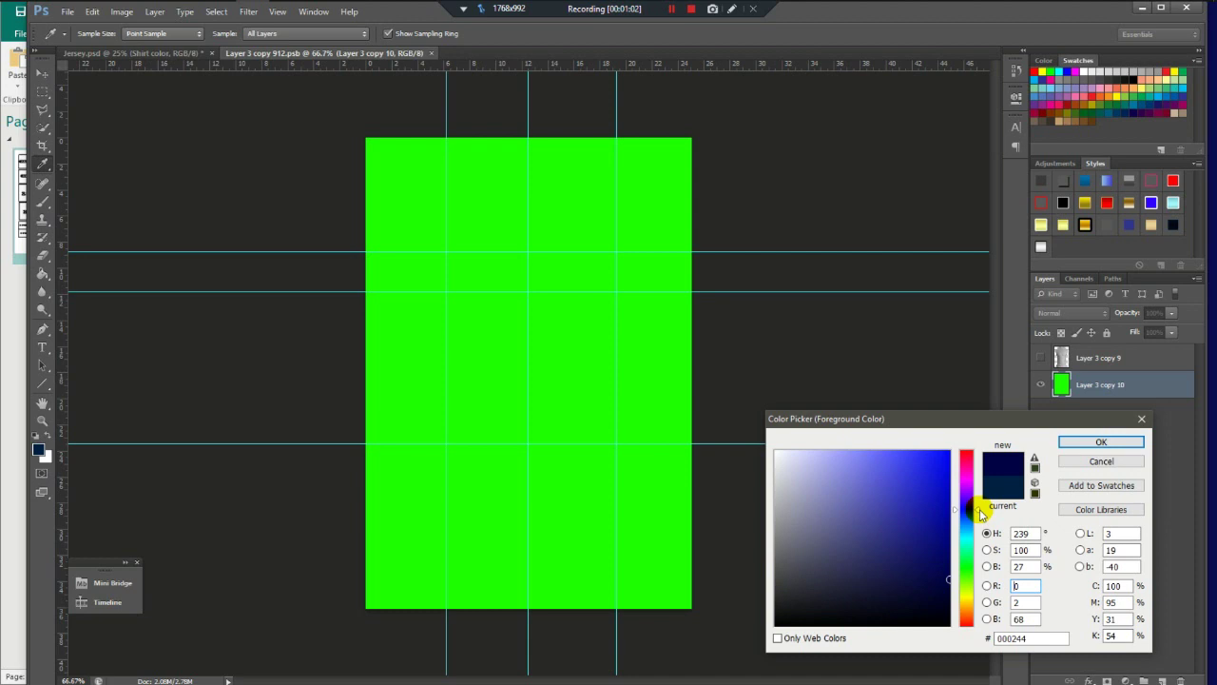
pyautogui.click(1084, 433)
pyautogui.press('v')
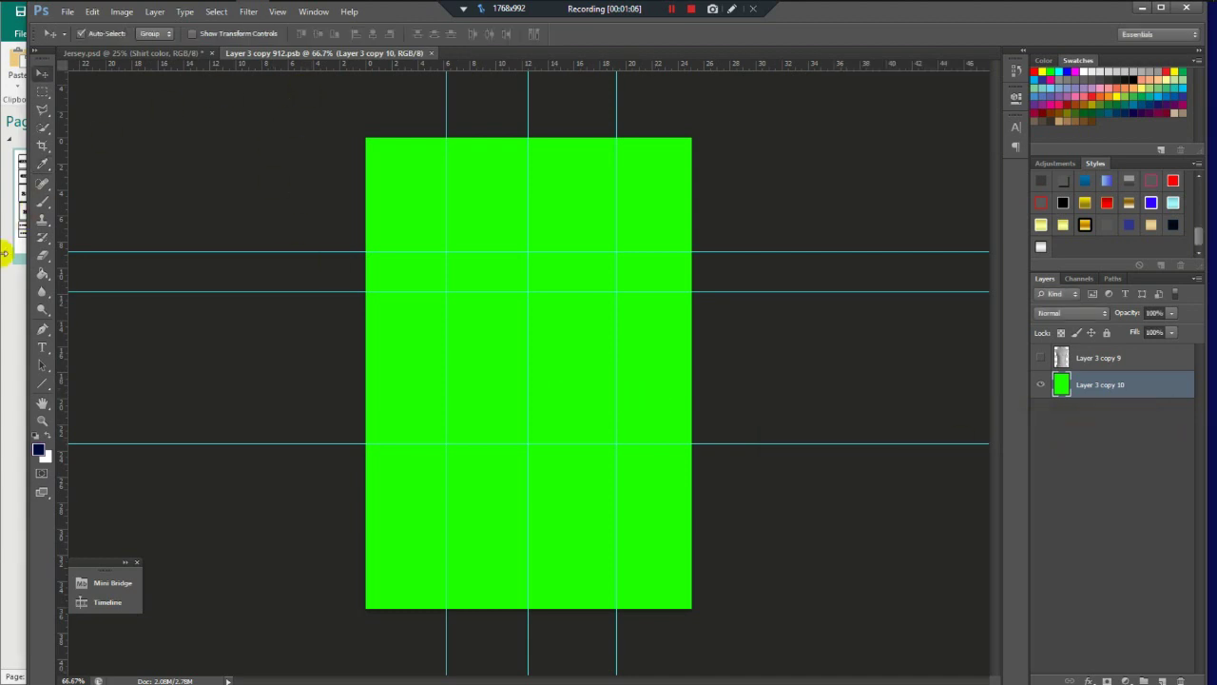
# Paint over the entire green layer with the navy foreground color using the Brush tool.
pyautogui.click(41, 202)
pyautogui.moveTo(274, 165)
pyautogui.mouseDown()
pyautogui.moveTo(263, 232)
pyautogui.moveTo(824, 340)
pyautogui.moveTo(918, 326)
pyautogui.moveTo(212, 479)
pyautogui.mouseUp()
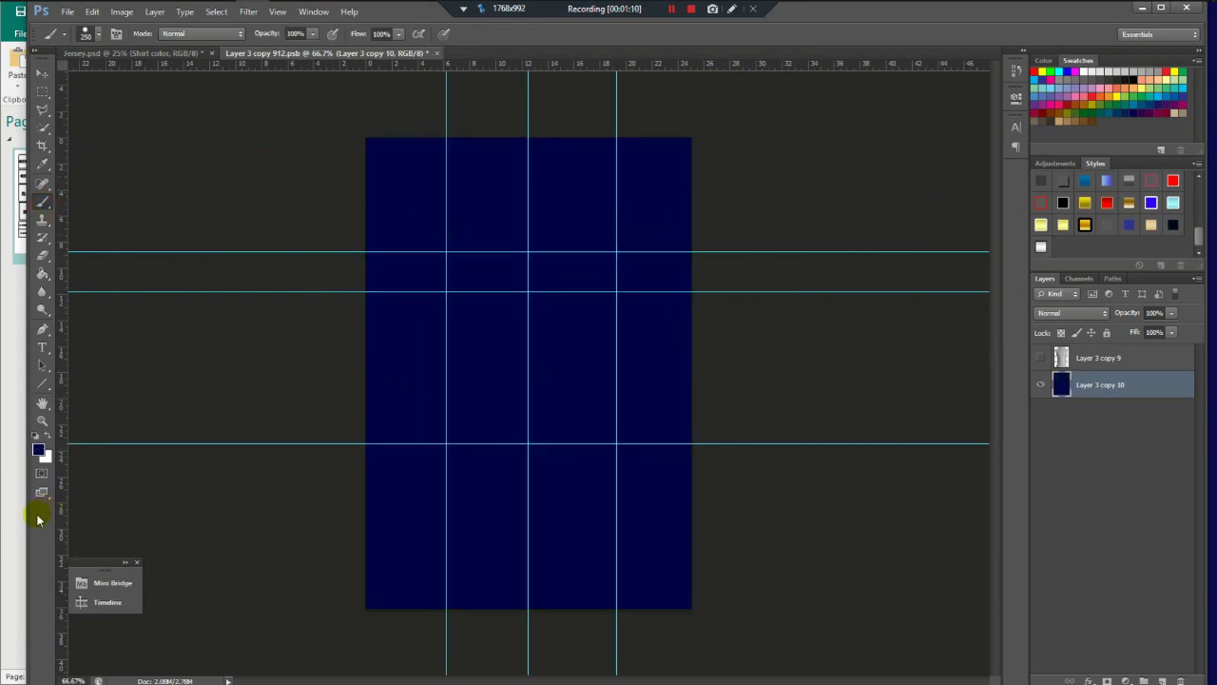
pyautogui.click(42, 74)
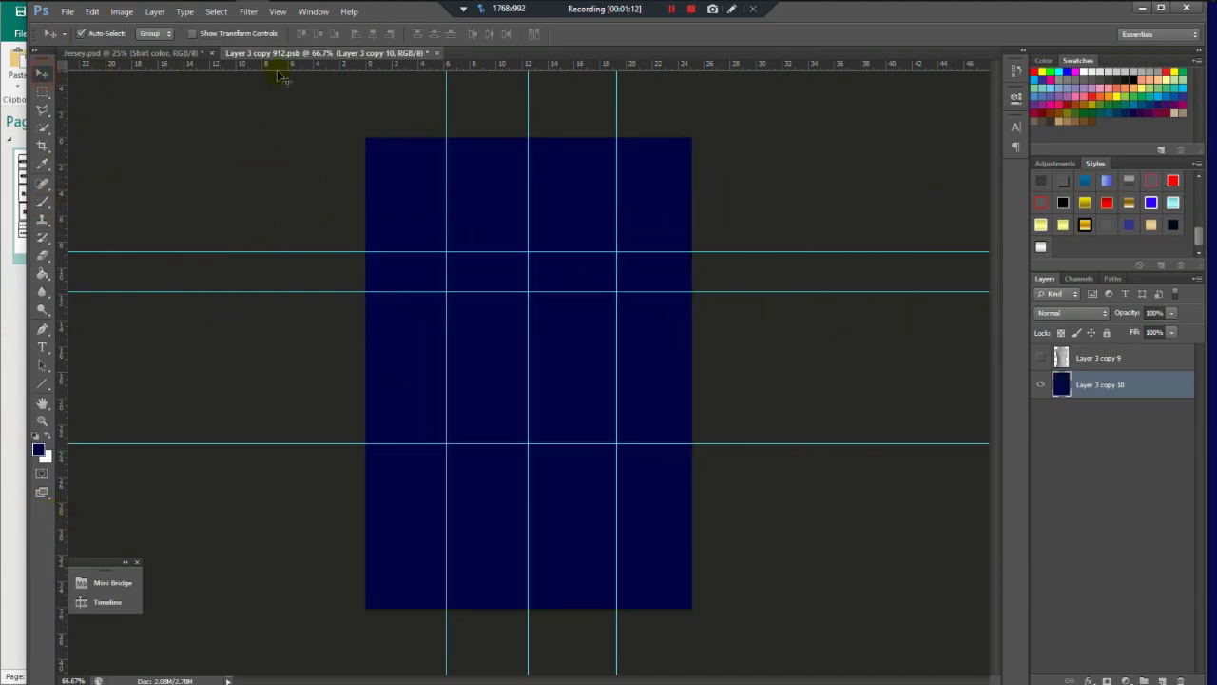
# Show the shirt template layer, Layer 3 copy 9, and place the damask pattern image 5 beneath it.
pyautogui.click(1041, 357)
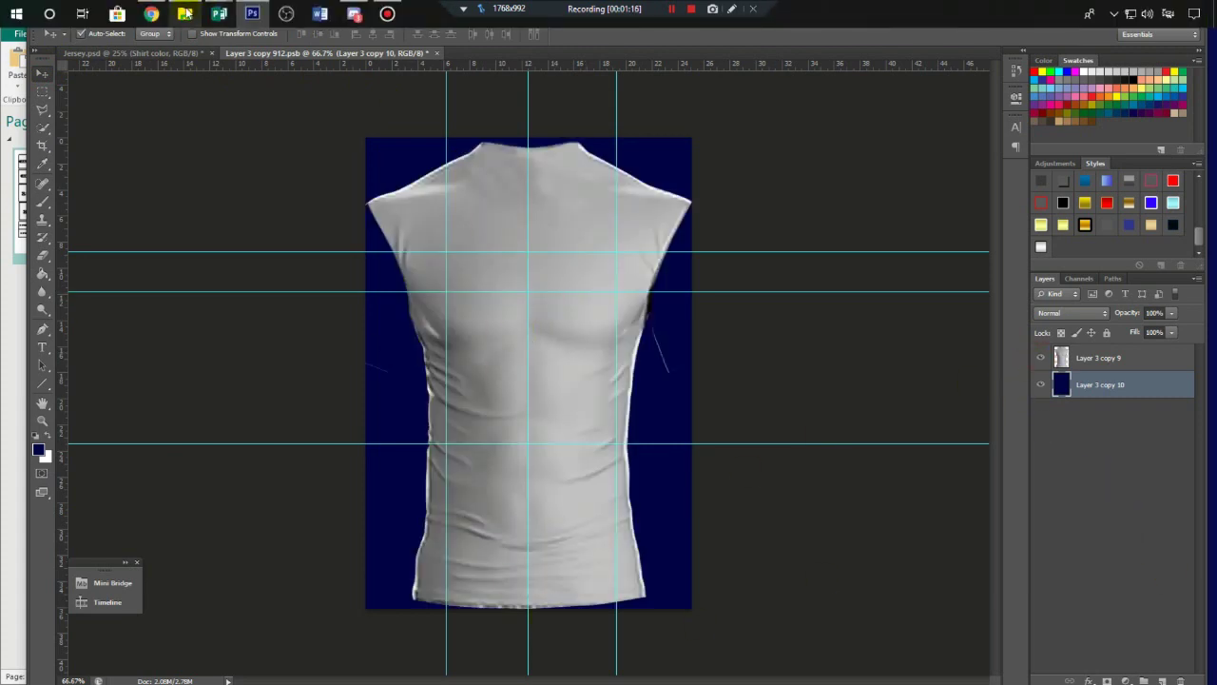
pyautogui.moveTo(186, 15)
pyautogui.click(184, 90)
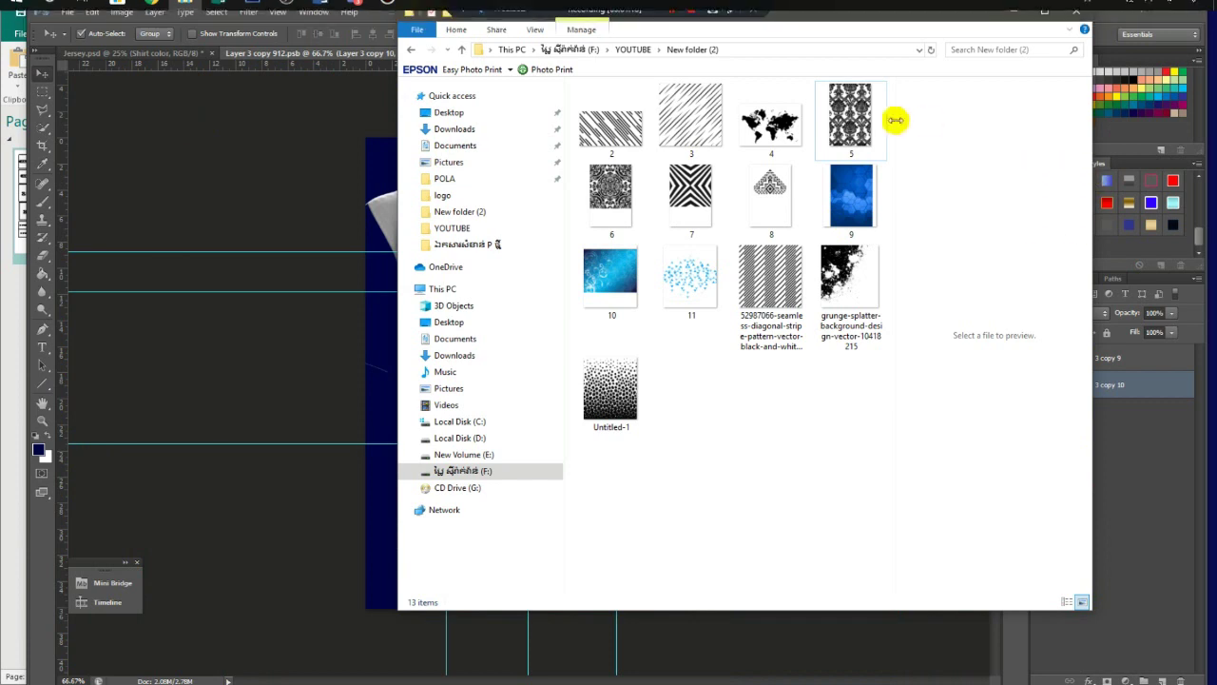
pyautogui.click(856, 119)
pyautogui.moveTo(345, 189); pyautogui.dragTo(228, 200)
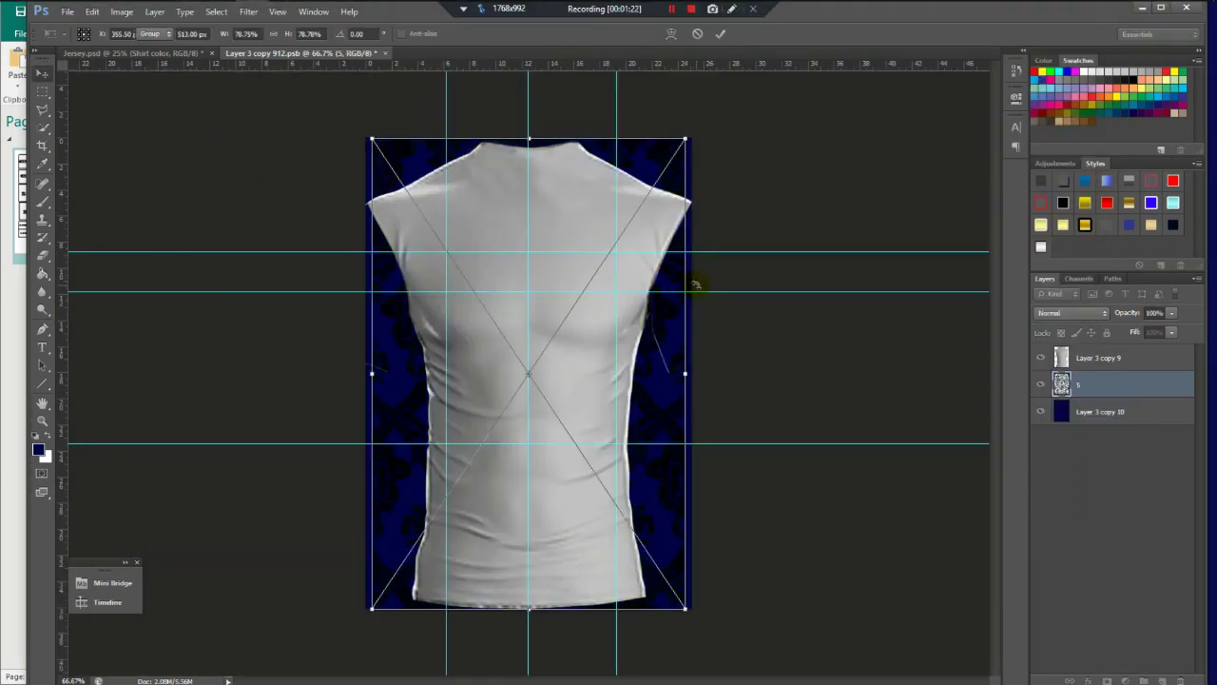
pyautogui.press('Return')
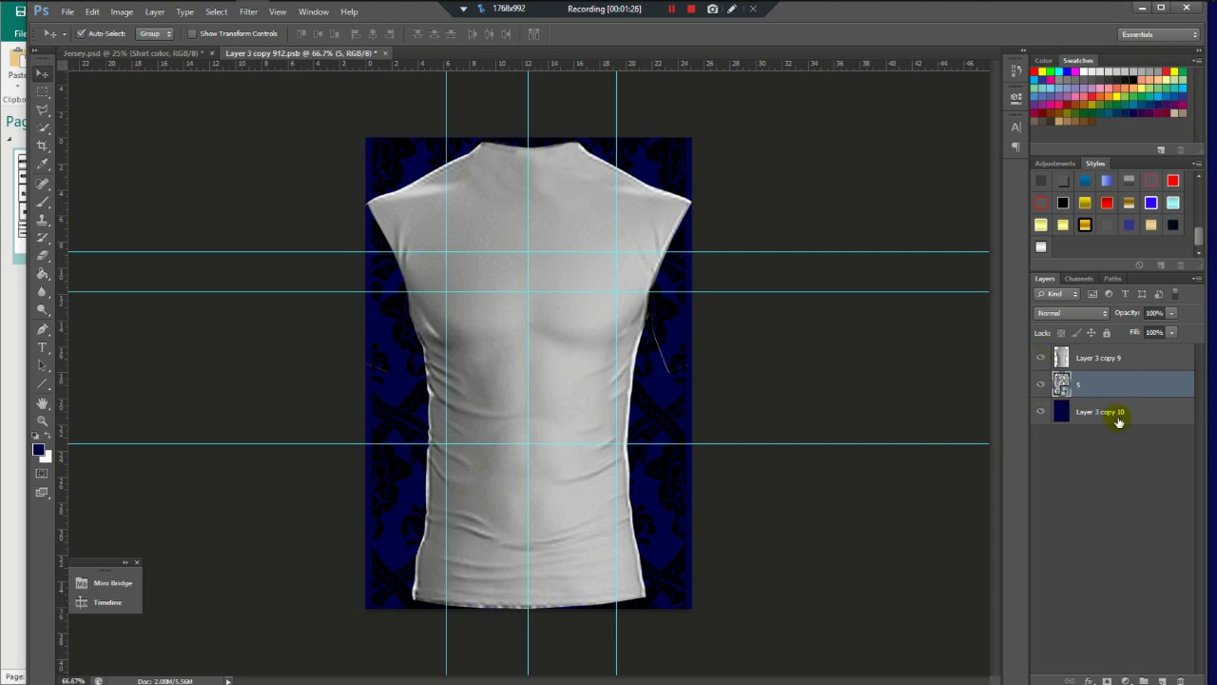
# Stretch the placed pattern to about 25.08 cm wide so it spans the full canvas width.
pyautogui.hotkey('ctrl', 't')
pyautogui.moveTo(687, 376); pyautogui.dragTo(692, 376)
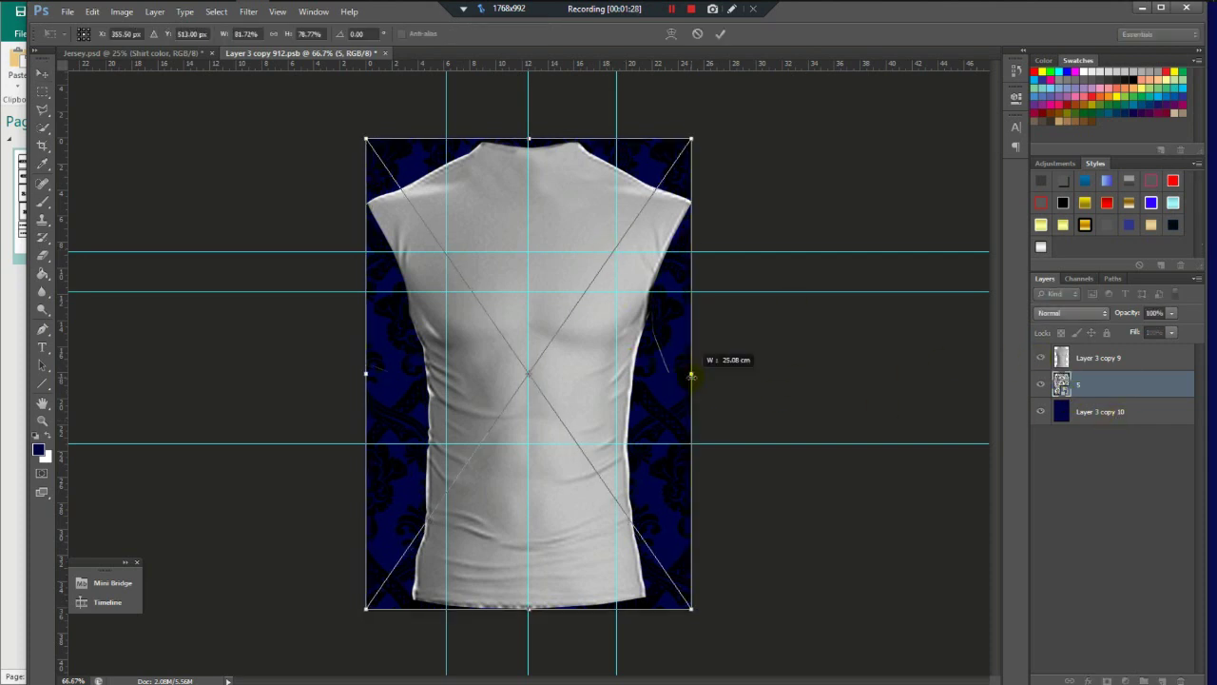
pyautogui.press('Return')
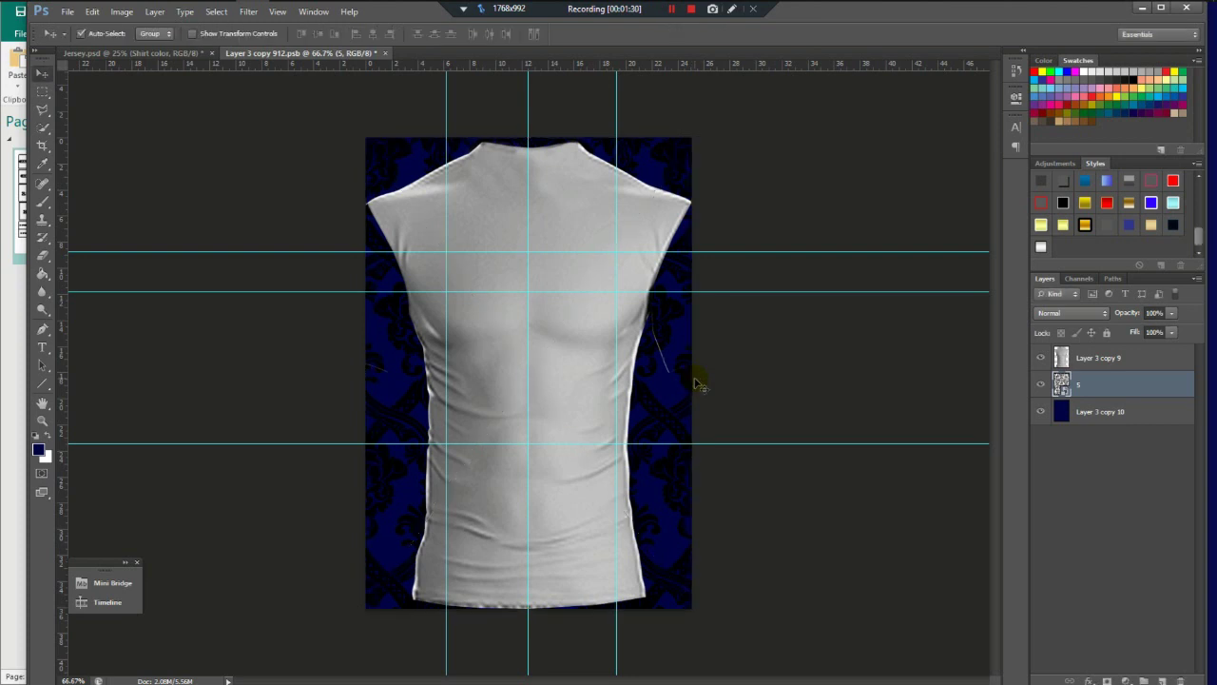
# Hide the shirt template layer and open the layer style settings of pattern layer 5.
pyautogui.click(1040, 357)
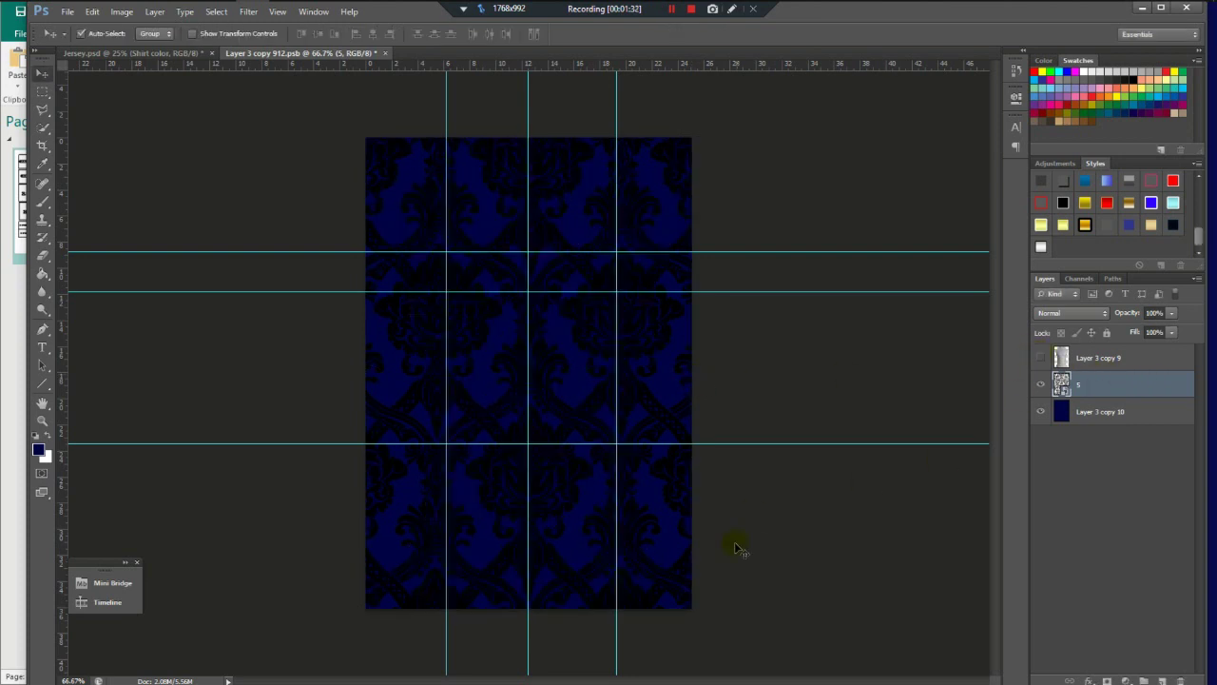
pyautogui.doubleClick(1167, 386)
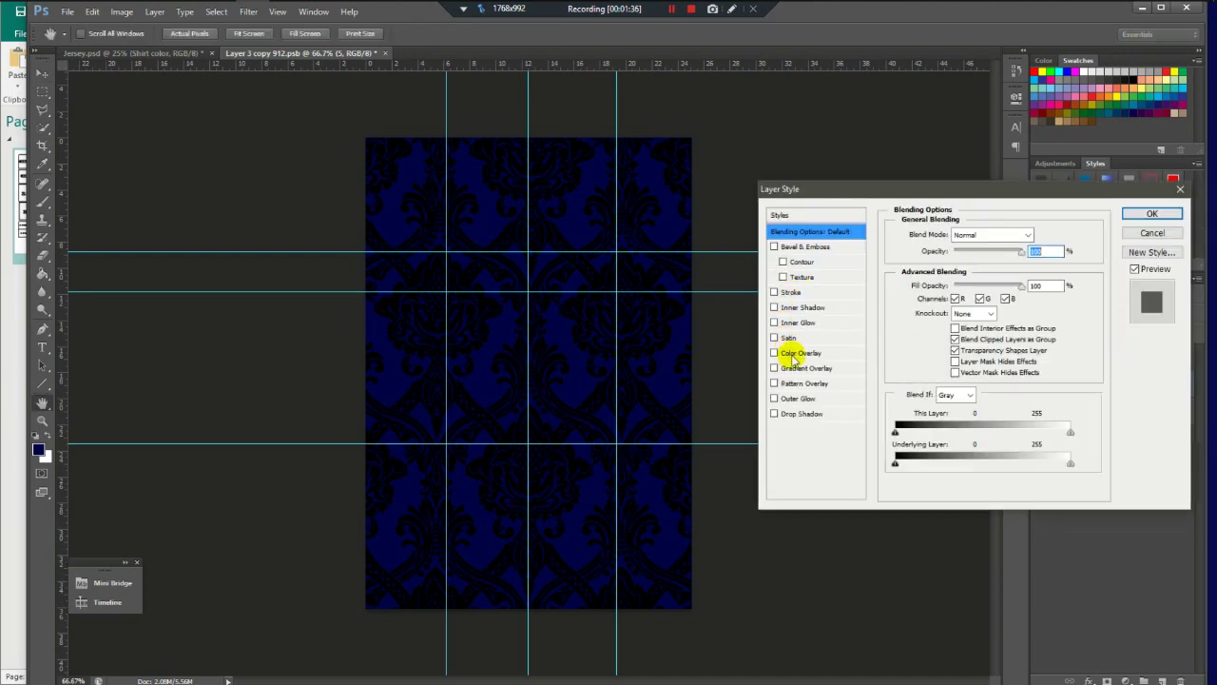
pyautogui.click(793, 354)
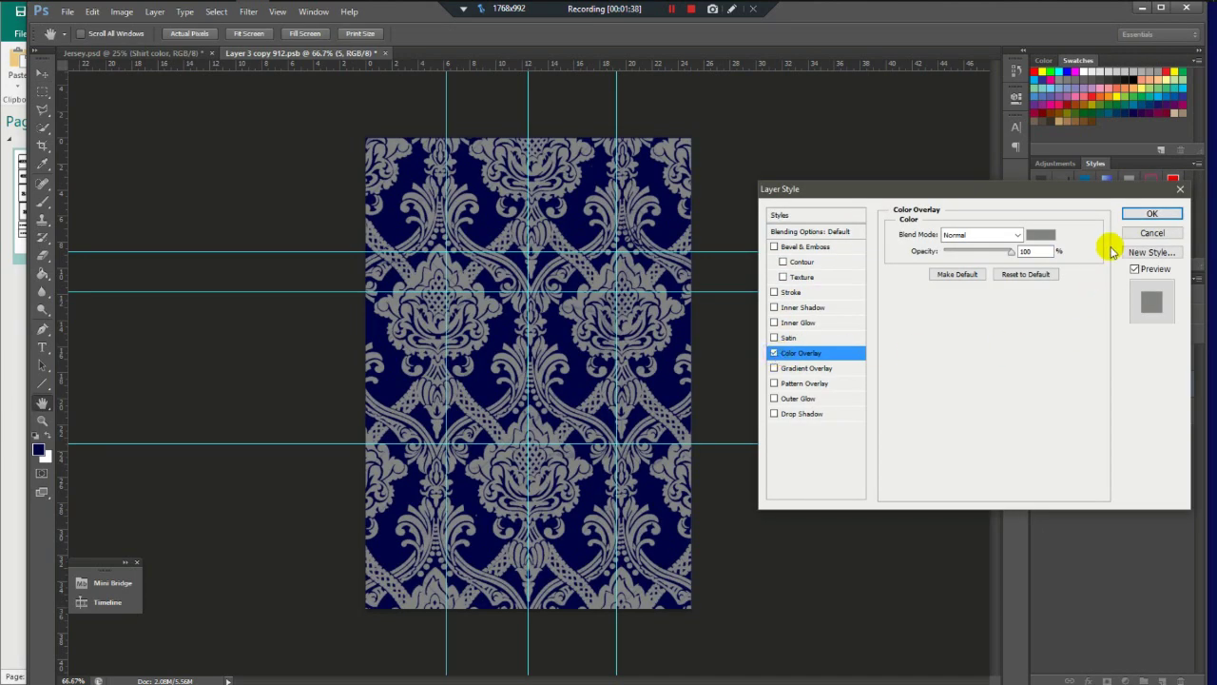
pyautogui.click(1040, 234)
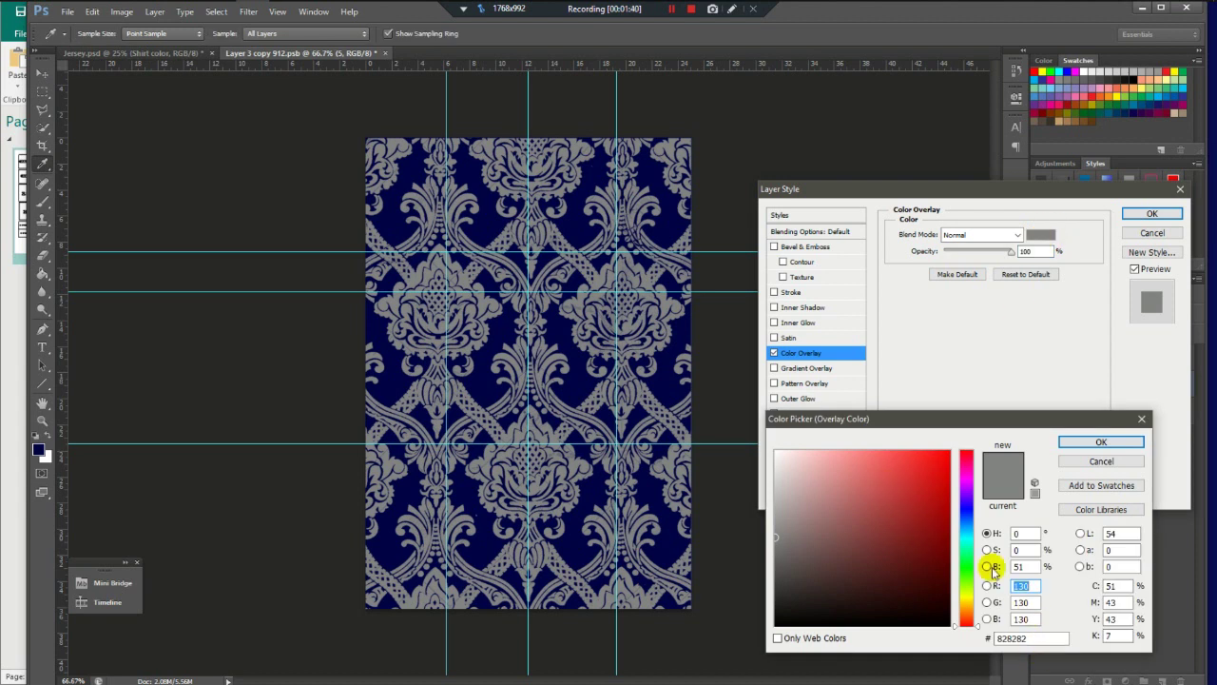
pyautogui.click(966, 506)
pyautogui.click(647, 376)
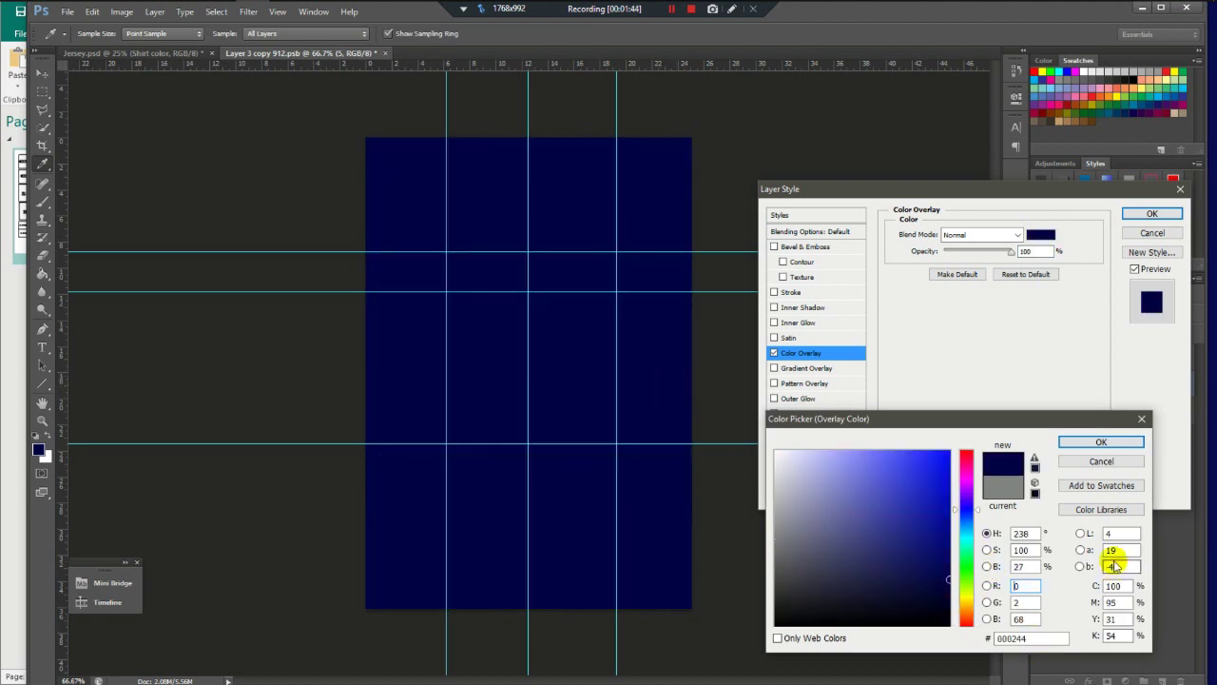
pyautogui.click(1077, 462)
pyautogui.click(773, 383)
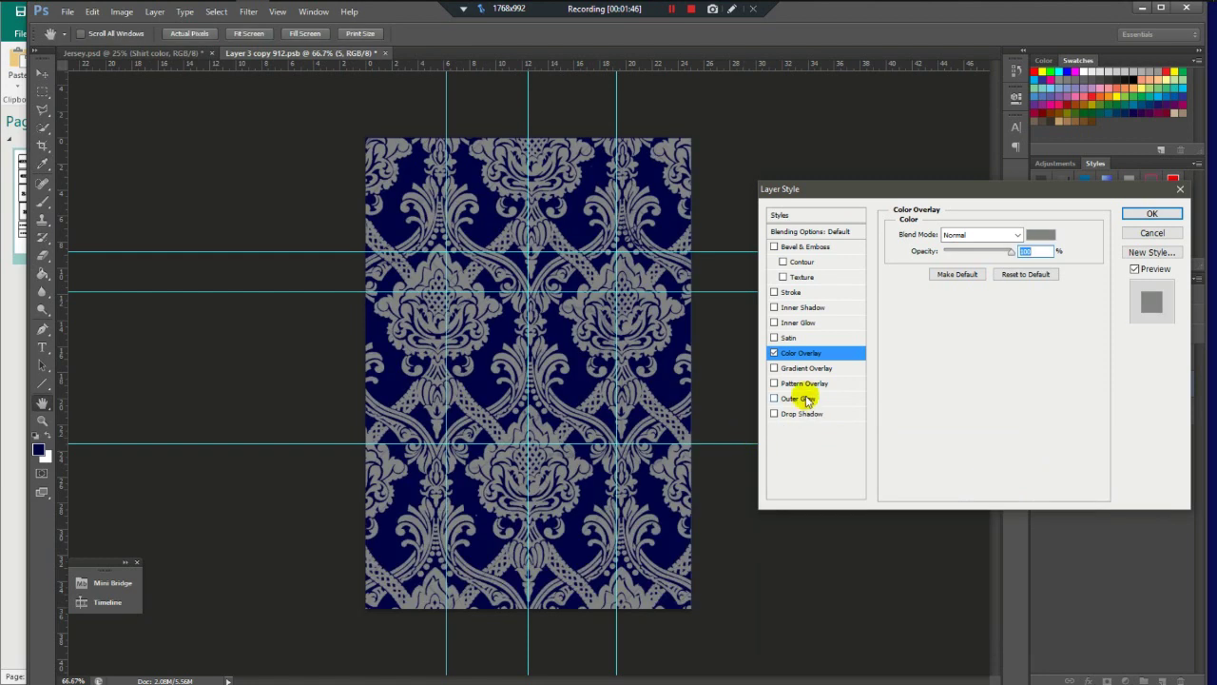
pyautogui.click(803, 385)
pyautogui.click(773, 384)
# Replace the pattern's Color Overlay with a Gradient Overlay and set the gradient's black stop to the navy sampled from the canvas.
pyautogui.click(804, 368)
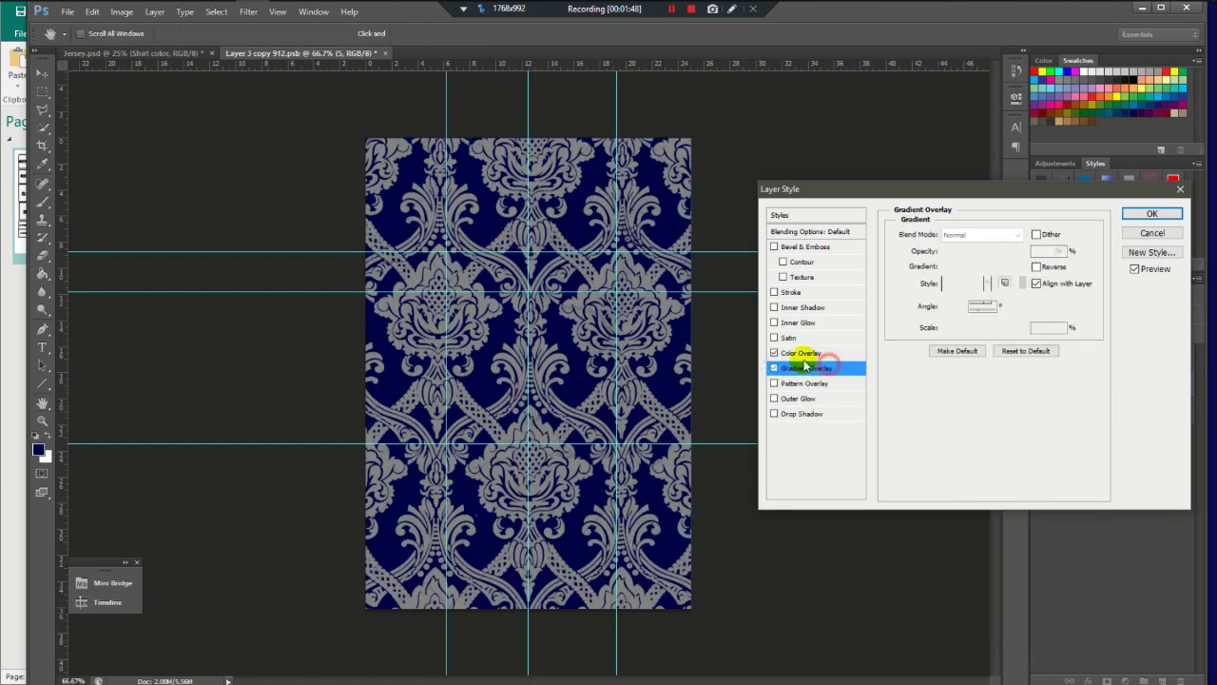
pyautogui.click(773, 353)
pyautogui.click(979, 267)
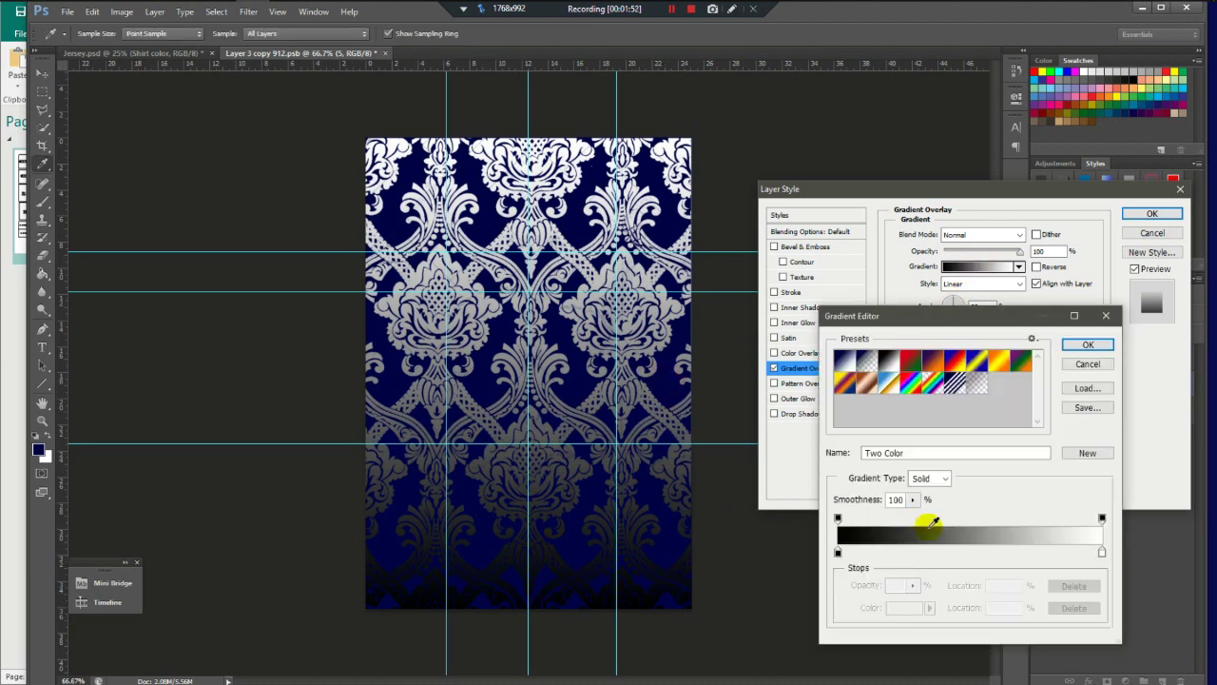
pyautogui.click(838, 551)
pyautogui.click(669, 390)
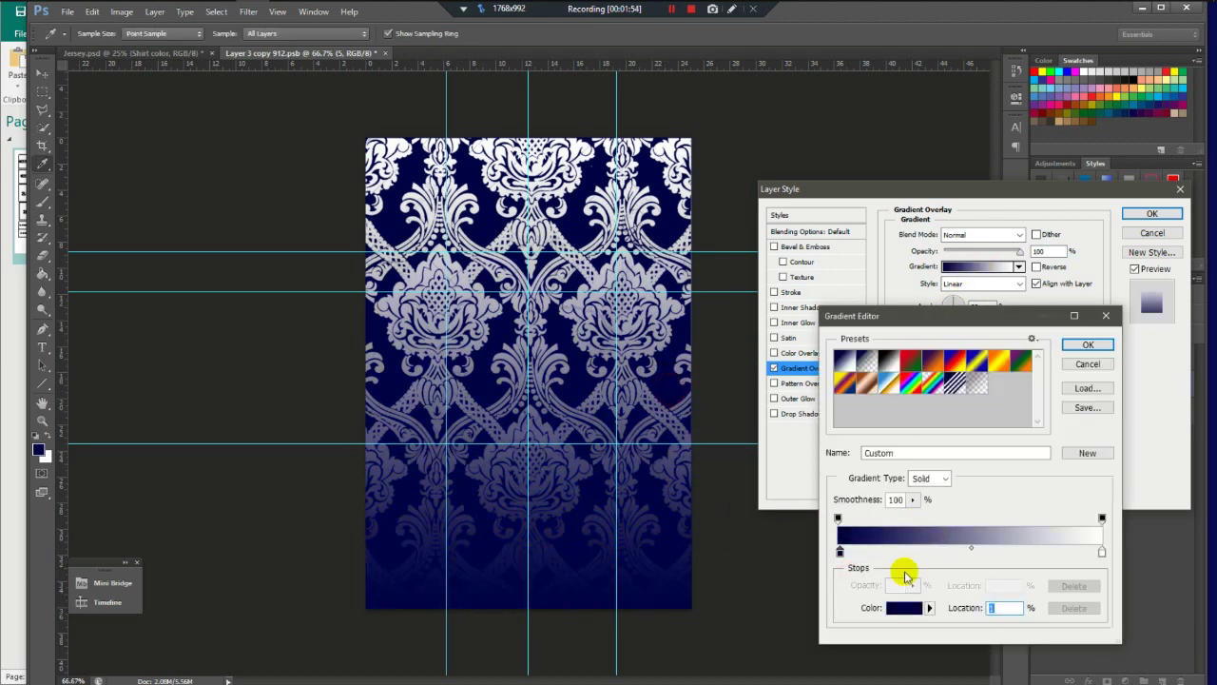
# Set the white stop of pattern layer 5's gradient overlay to bright blue 1b20c1 and apply the layer style.
pyautogui.click(1102, 553)
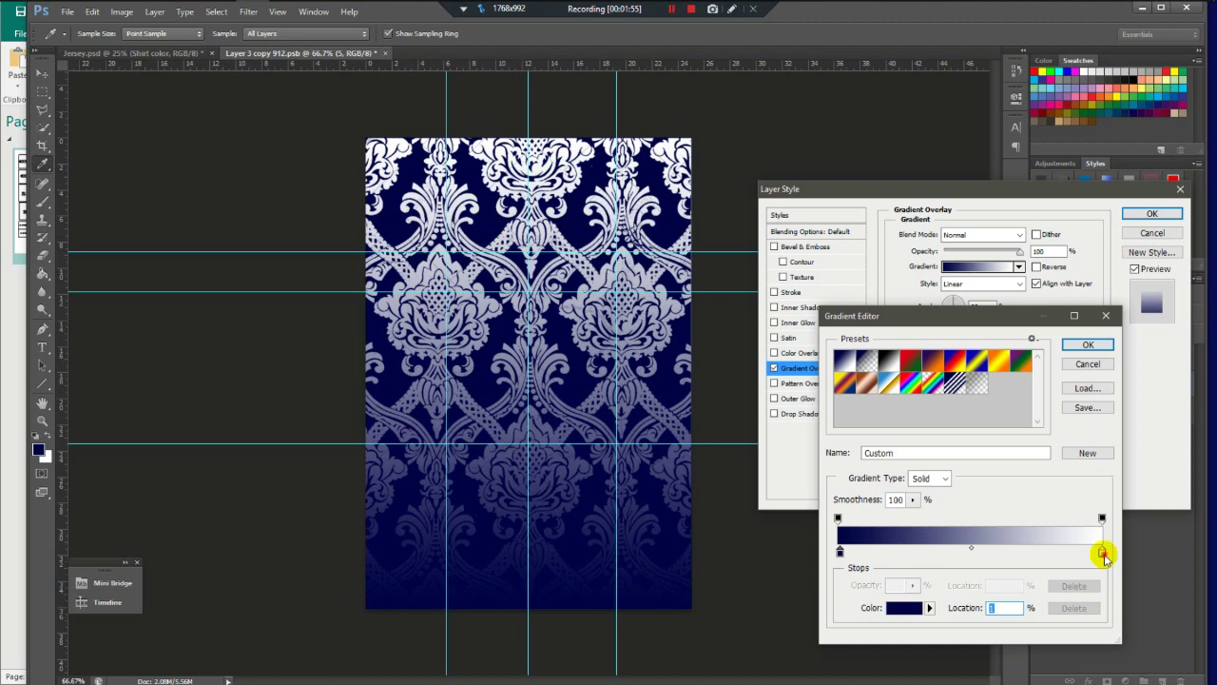
pyautogui.click(634, 238)
pyautogui.click(903, 608)
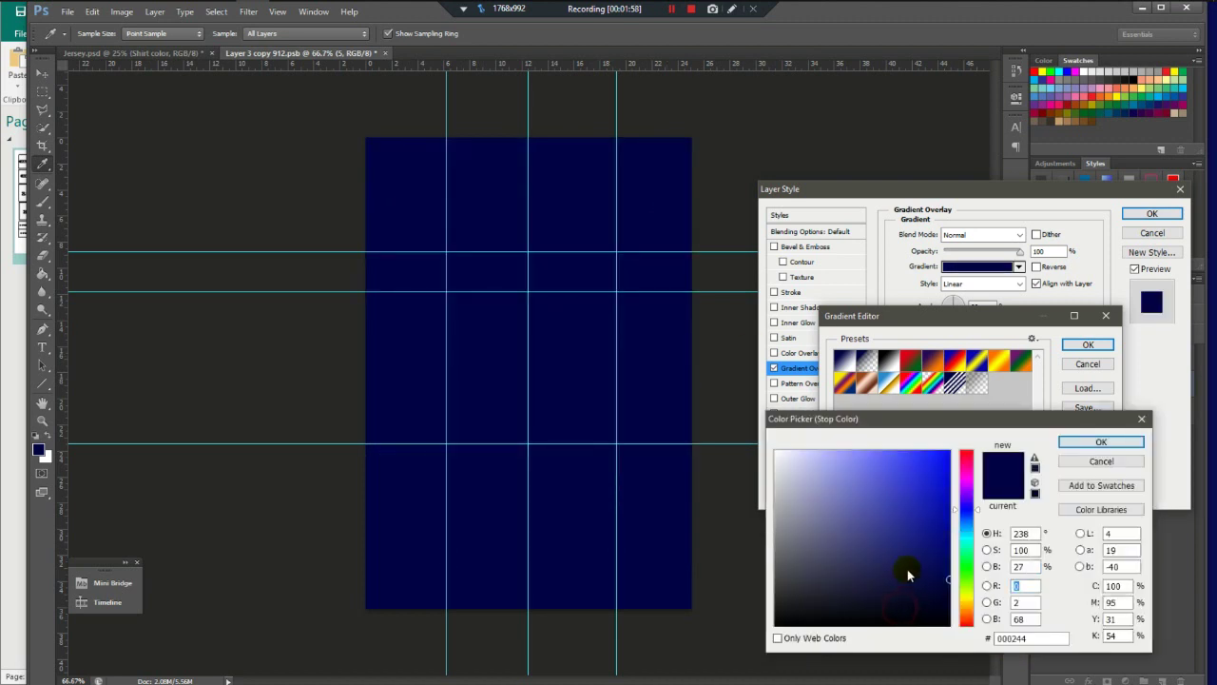
pyautogui.click(927, 477)
pyautogui.moveTo(928, 477)
pyautogui.mouseDown()
pyautogui.moveTo(929, 517)
pyautogui.moveTo(932, 501)
pyautogui.moveTo(913, 491)
pyautogui.moveTo(926, 491)
pyautogui.moveTo(932, 540)
pyautogui.moveTo(927, 491)
pyautogui.moveTo(930, 520)
pyautogui.mouseUp()
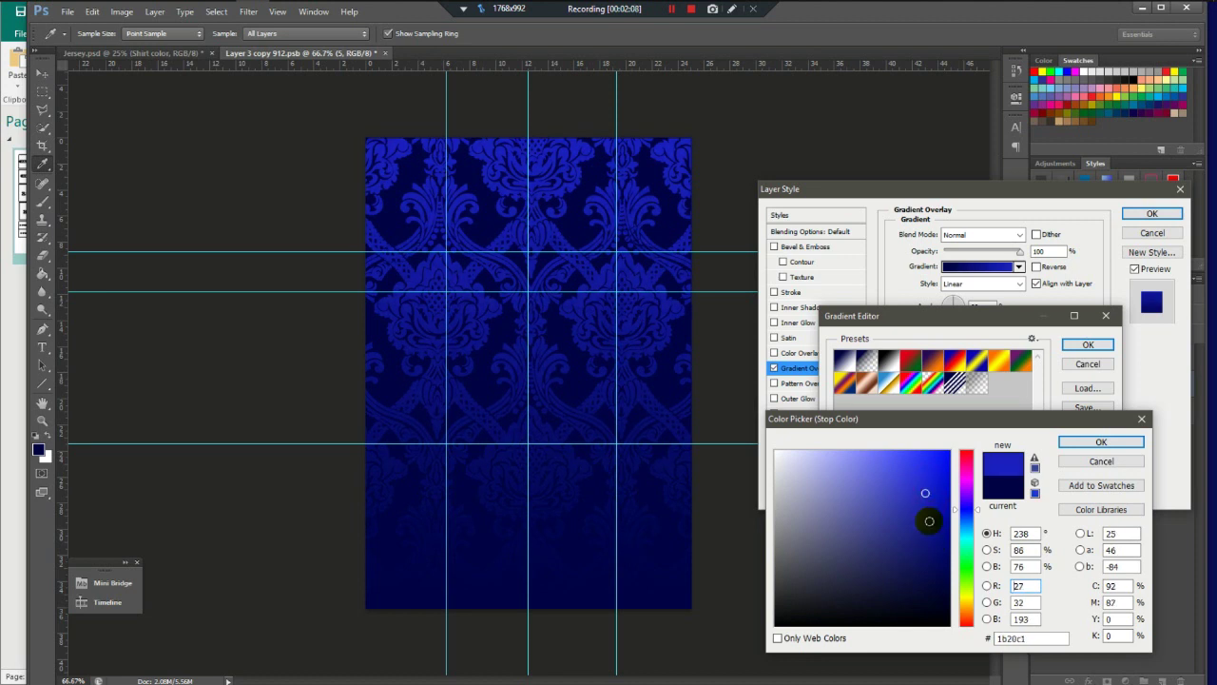
pyautogui.click(1103, 441)
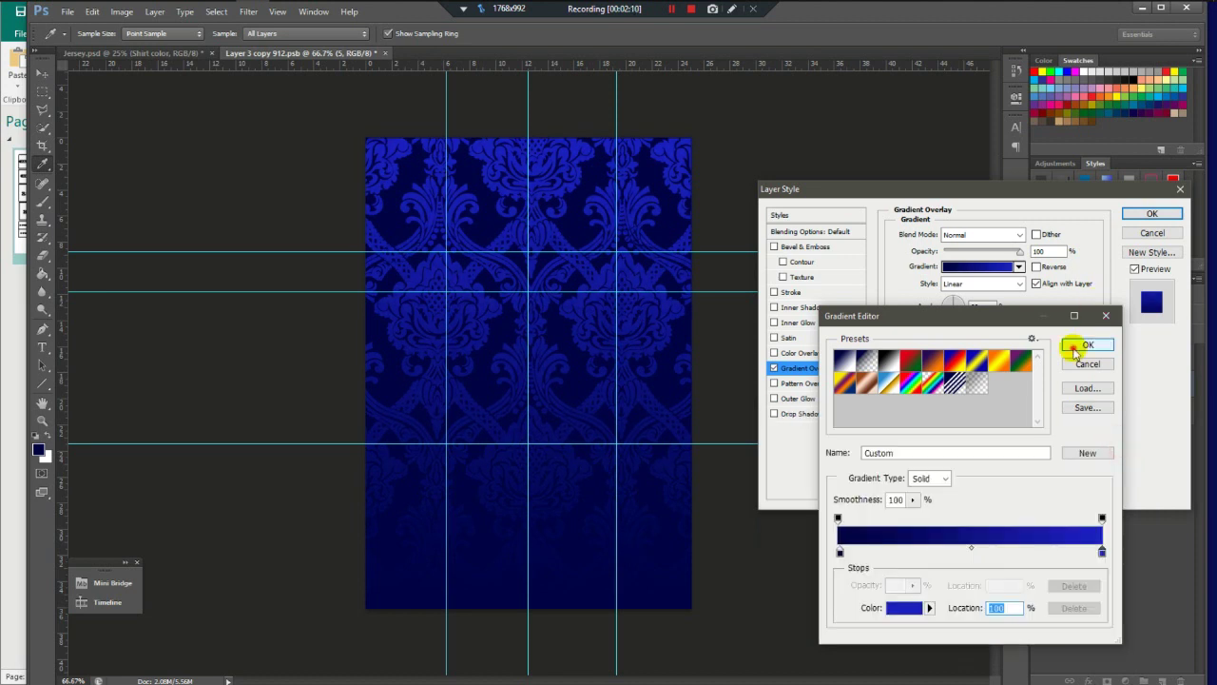
pyautogui.click(1074, 349)
pyautogui.click(1152, 214)
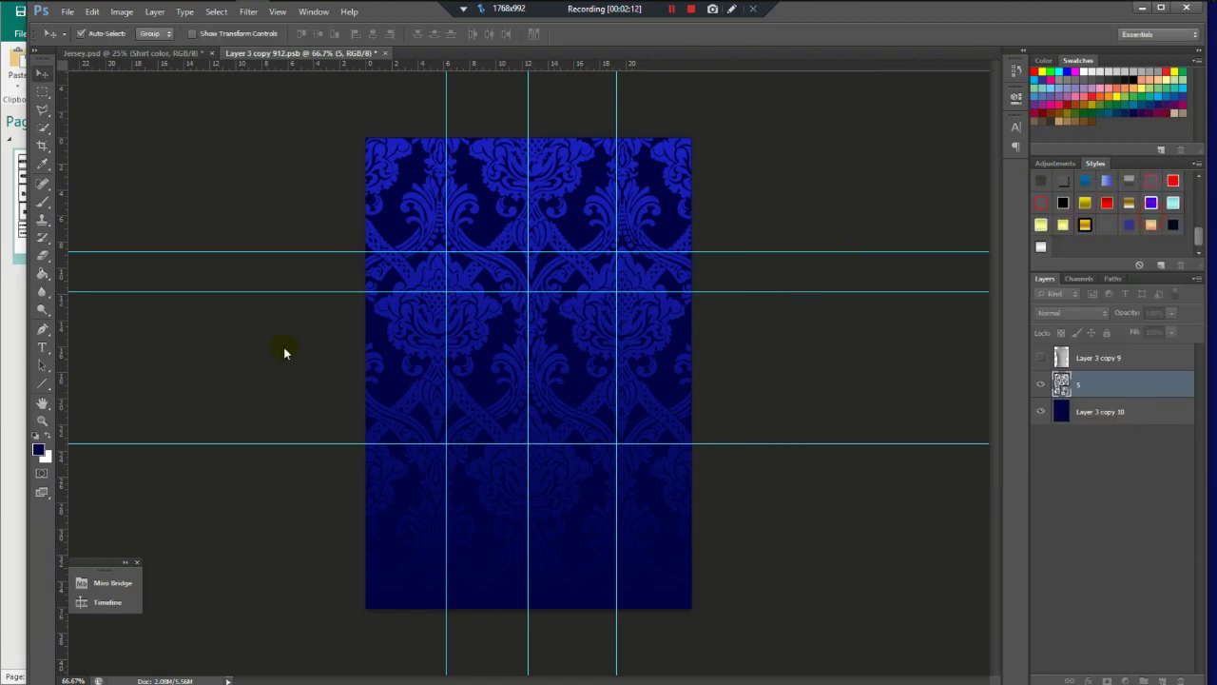
pyautogui.scroll(-1, 396, 197)
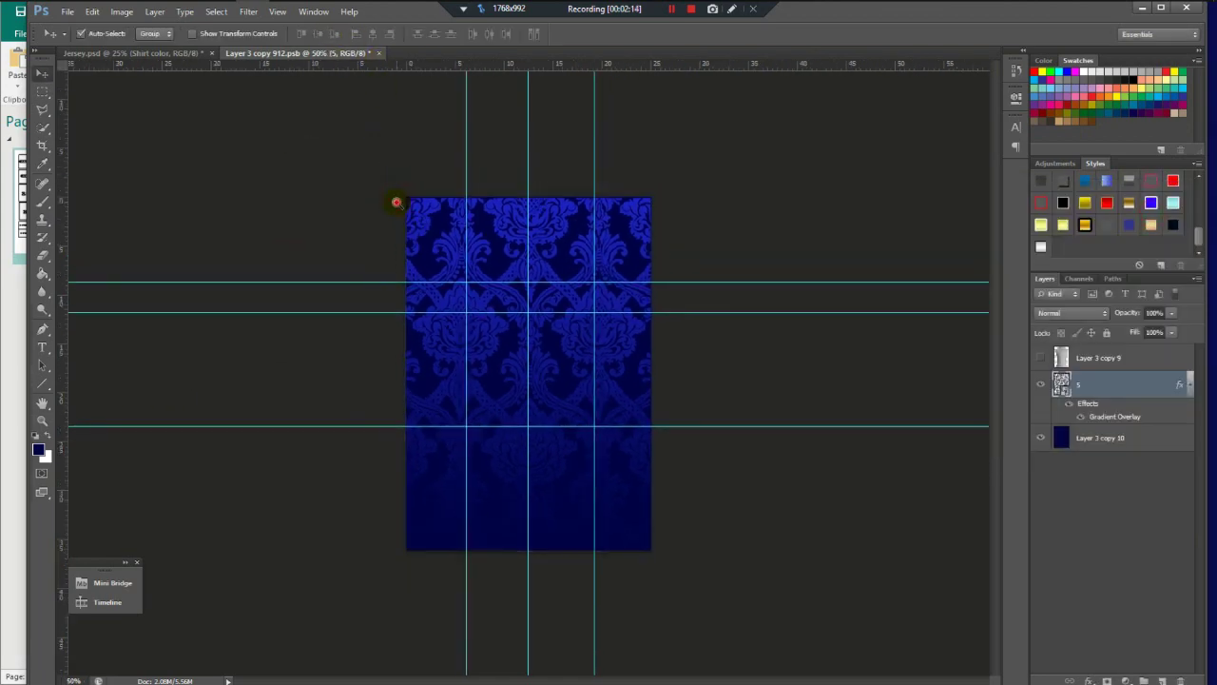
pyautogui.scroll(2, 396, 200)
pyautogui.scroll(-1, 396, 201)
pyautogui.scroll(-1, 396, 201)
pyautogui.scroll(1, 398, 203)
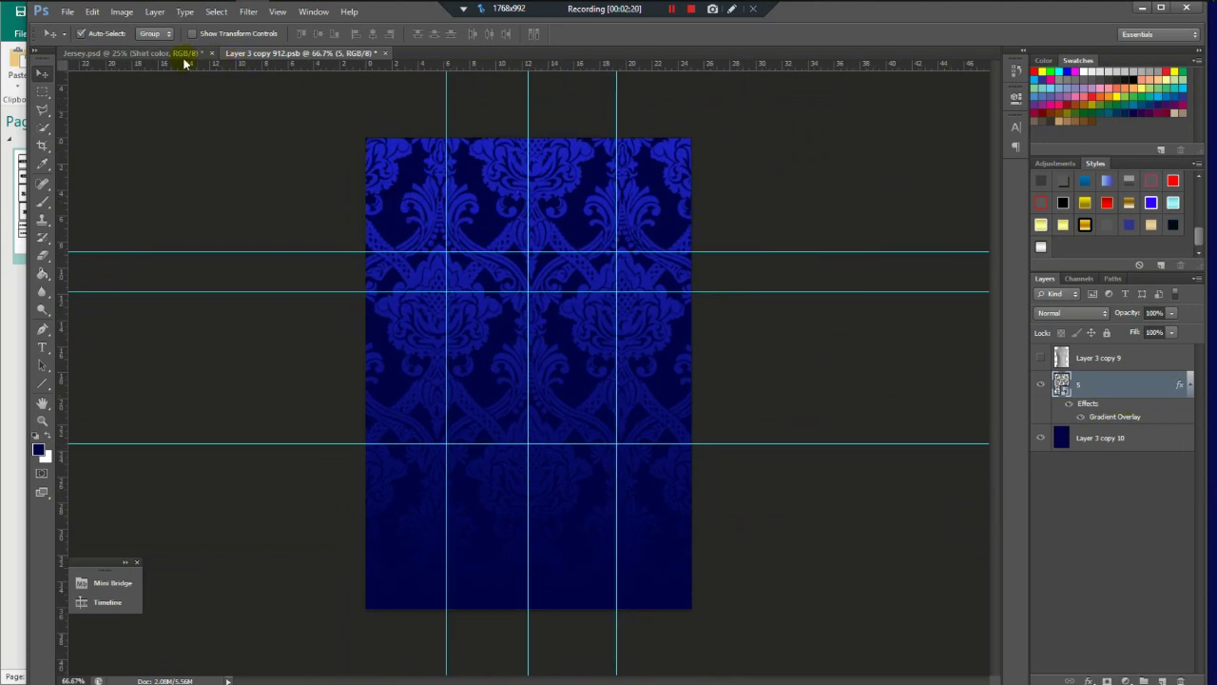
pyautogui.click(1041, 384)
pyautogui.click(1041, 384)
# Show the shirt template layer, Layer 3 copy 9, and move pattern layer 5 above it, comparing both by toggling their visibility.
pyautogui.click(1041, 358)
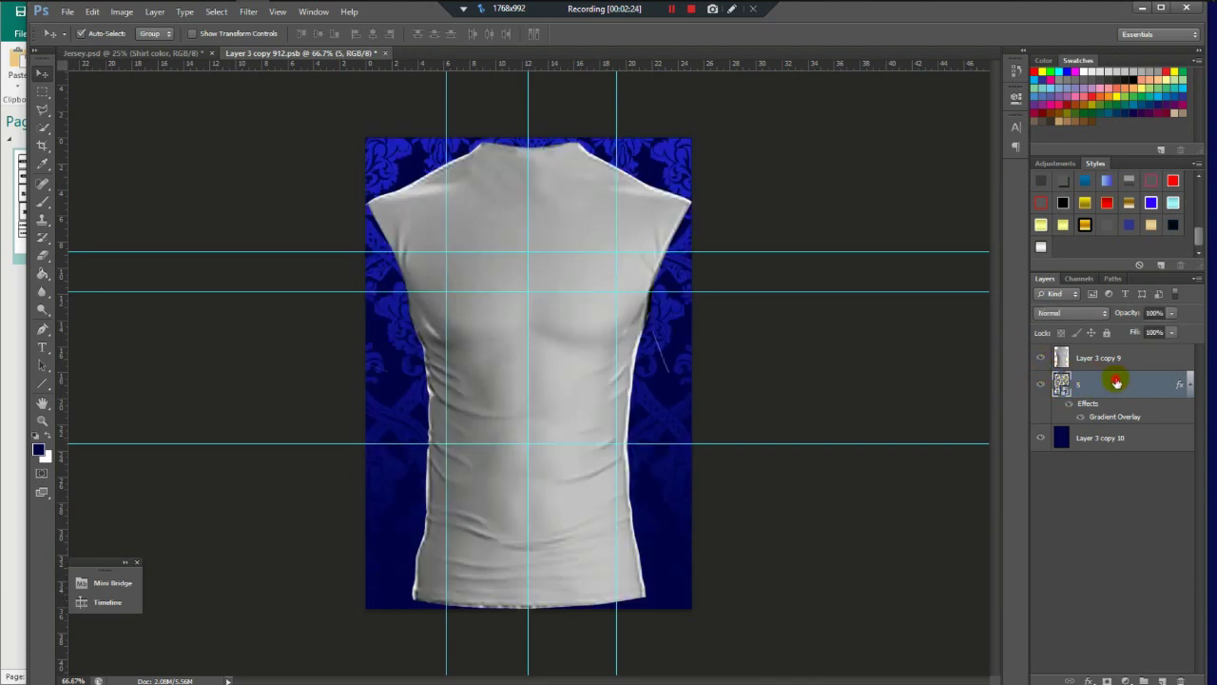
pyautogui.moveTo(1119, 383); pyautogui.dragTo(1111, 353)
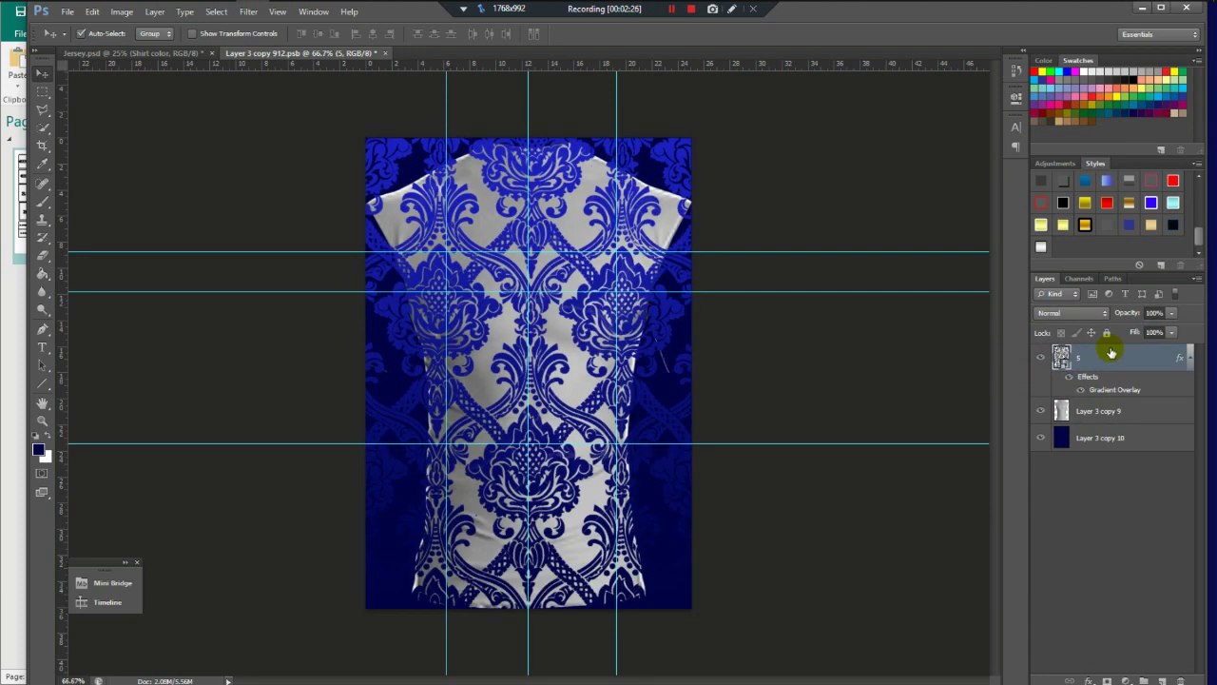
pyautogui.click(1040, 357)
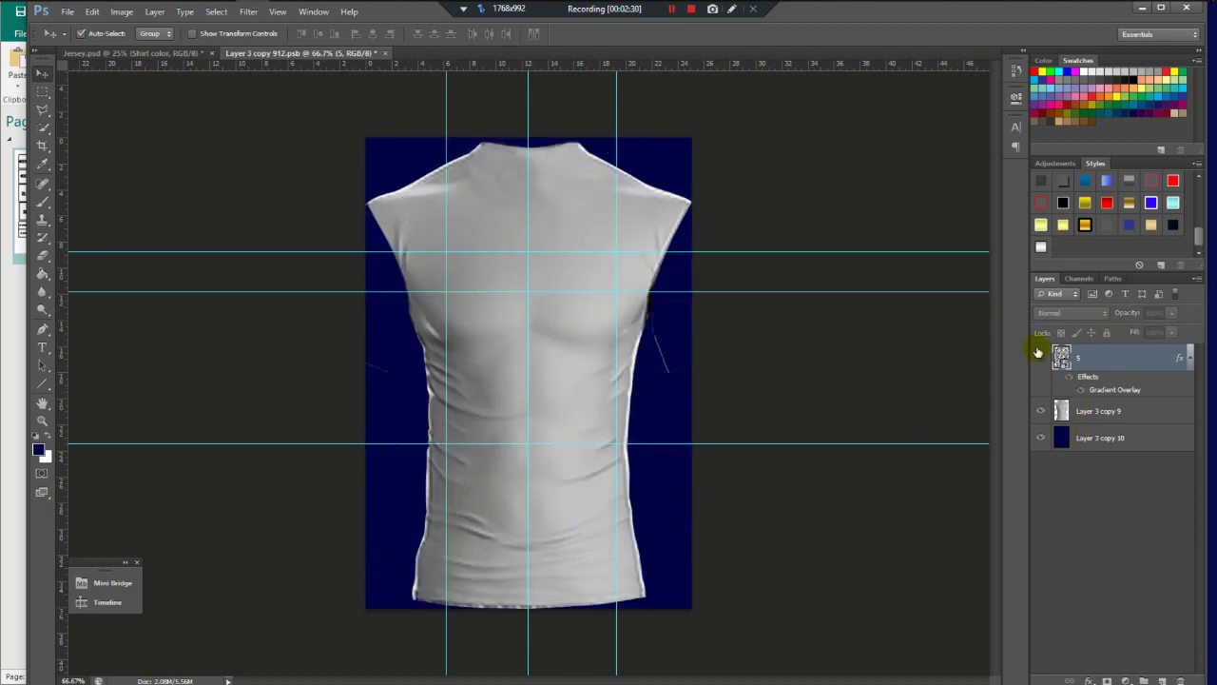
pyautogui.click(1039, 357)
pyautogui.click(1038, 410)
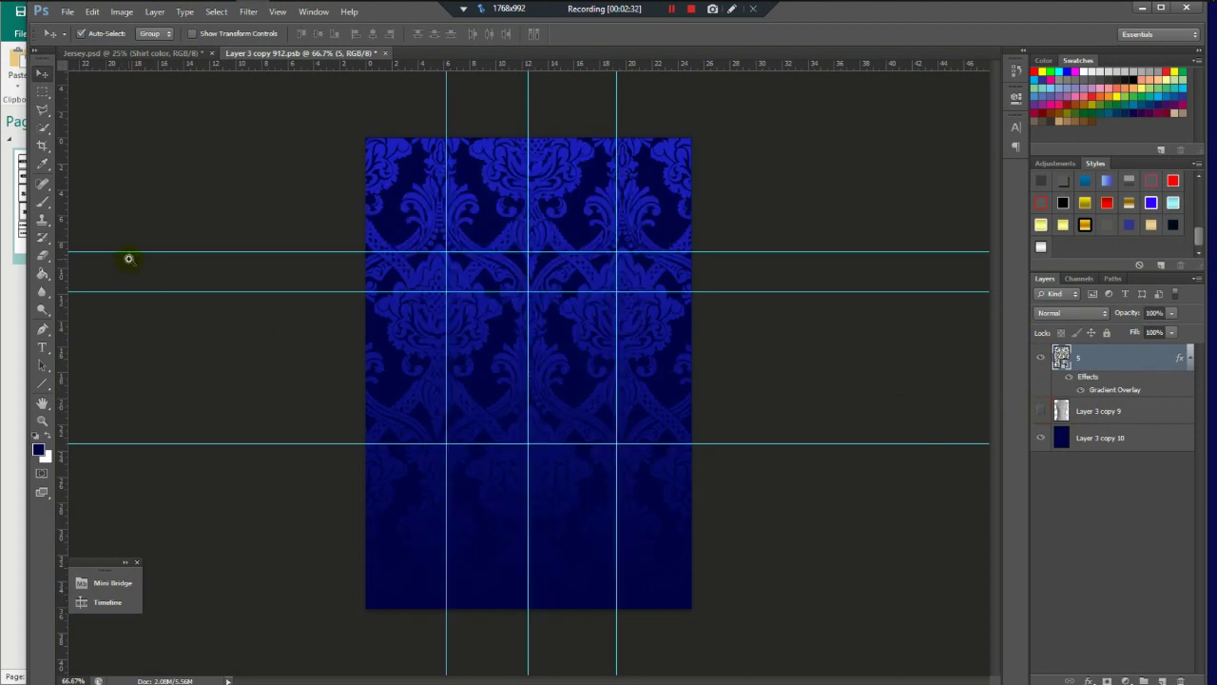
pyautogui.scroll(3, 618, 294)
pyautogui.scroll(-3, 617, 294)
pyautogui.click(1040, 410)
# Place the jersey design image from the YOUTUBE logo folder in File Explorer onto the shirt's right-hand chest, scaled to 9.32% by 11.43%.
pyautogui.click(186, 15)
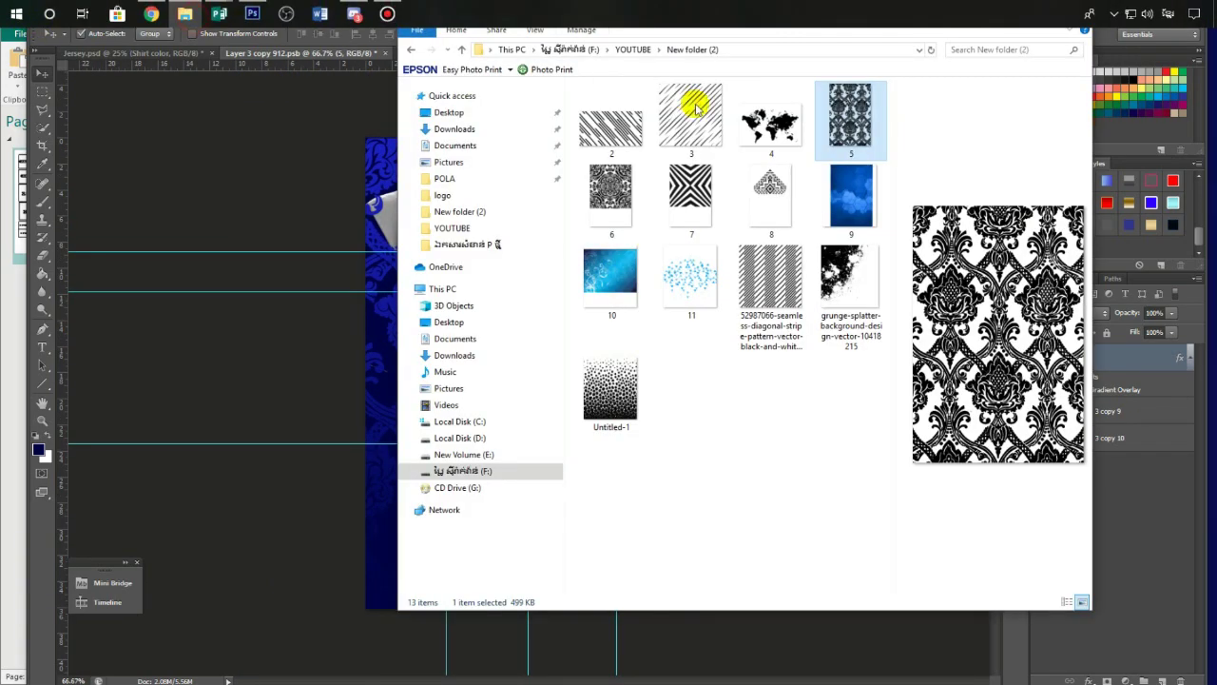
pyautogui.press('BackSpace')
pyautogui.doubleClick(623, 118)
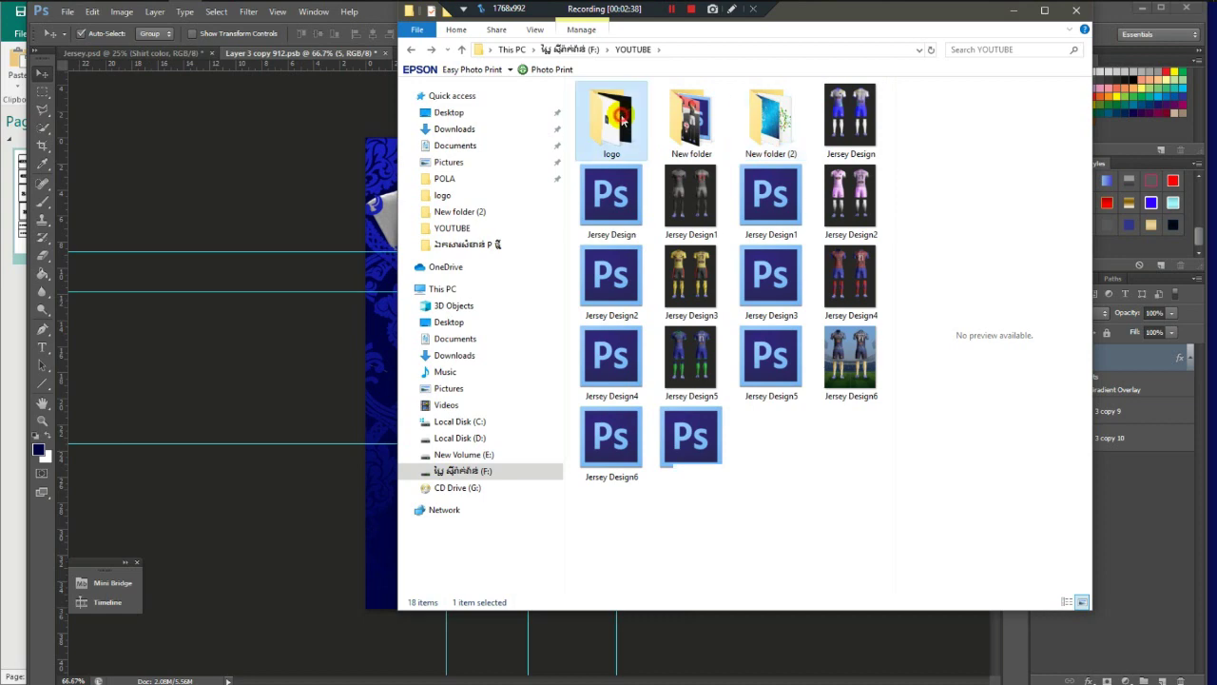
pyautogui.moveTo(691, 119); pyautogui.dragTo(245, 274)
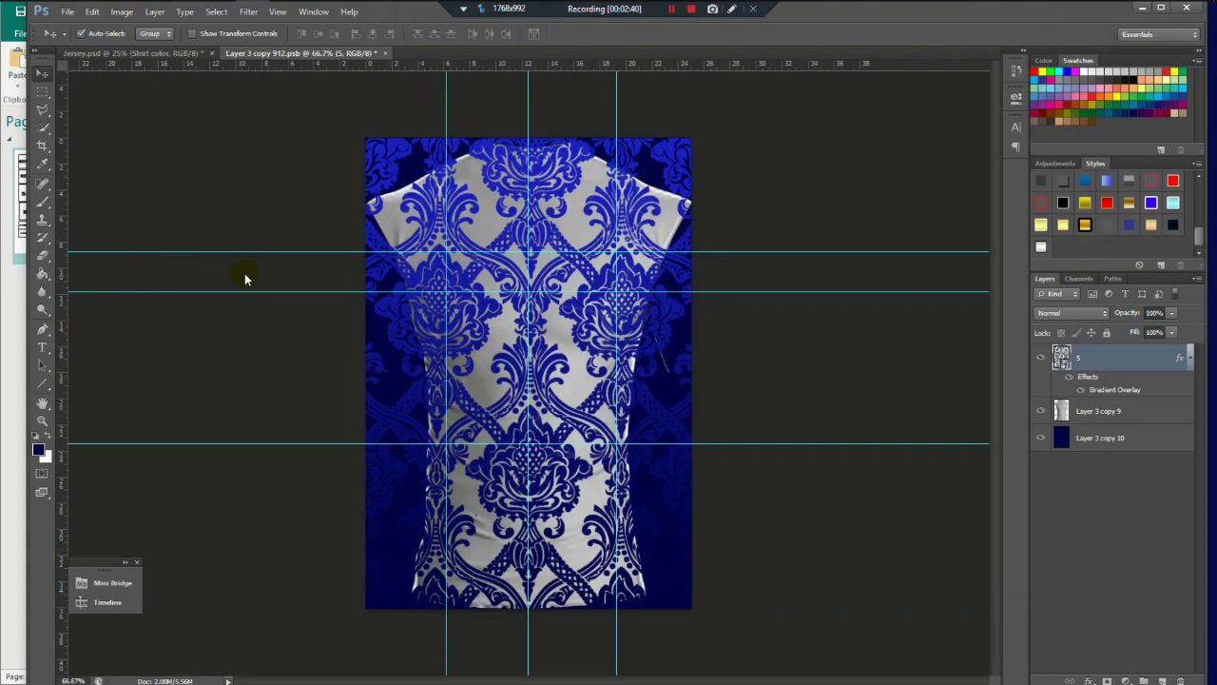
pyautogui.moveTo(691, 538); pyautogui.dragTo(599, 285)
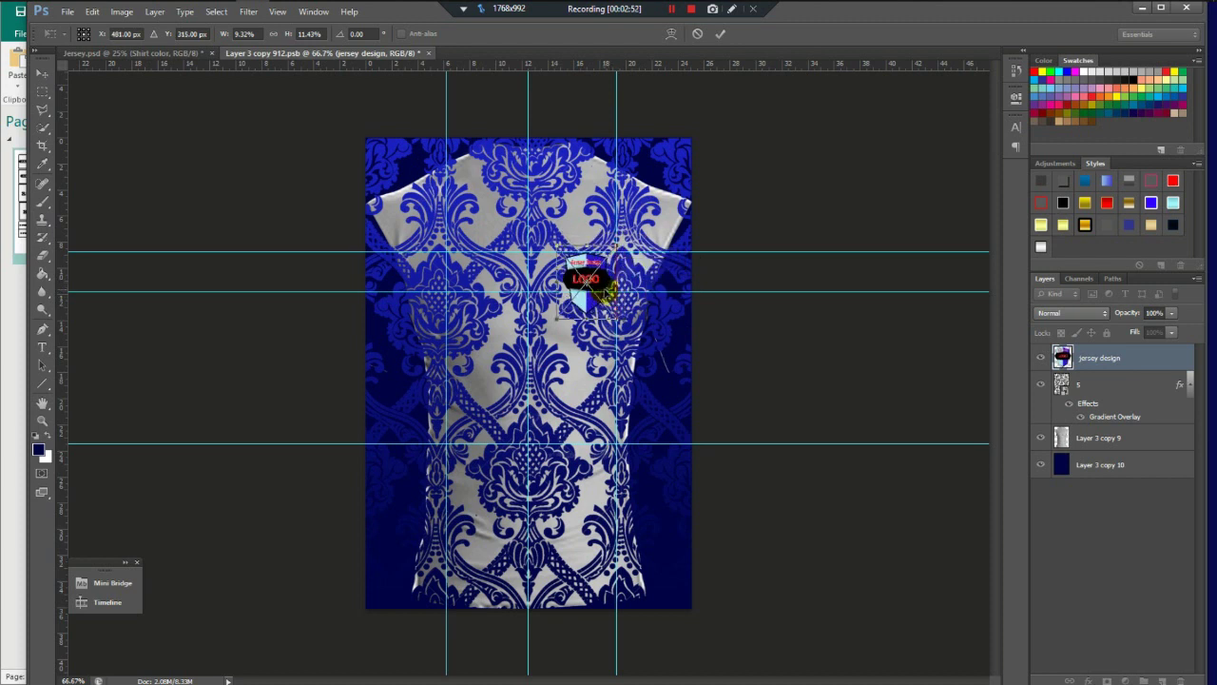
pyautogui.click(720, 34)
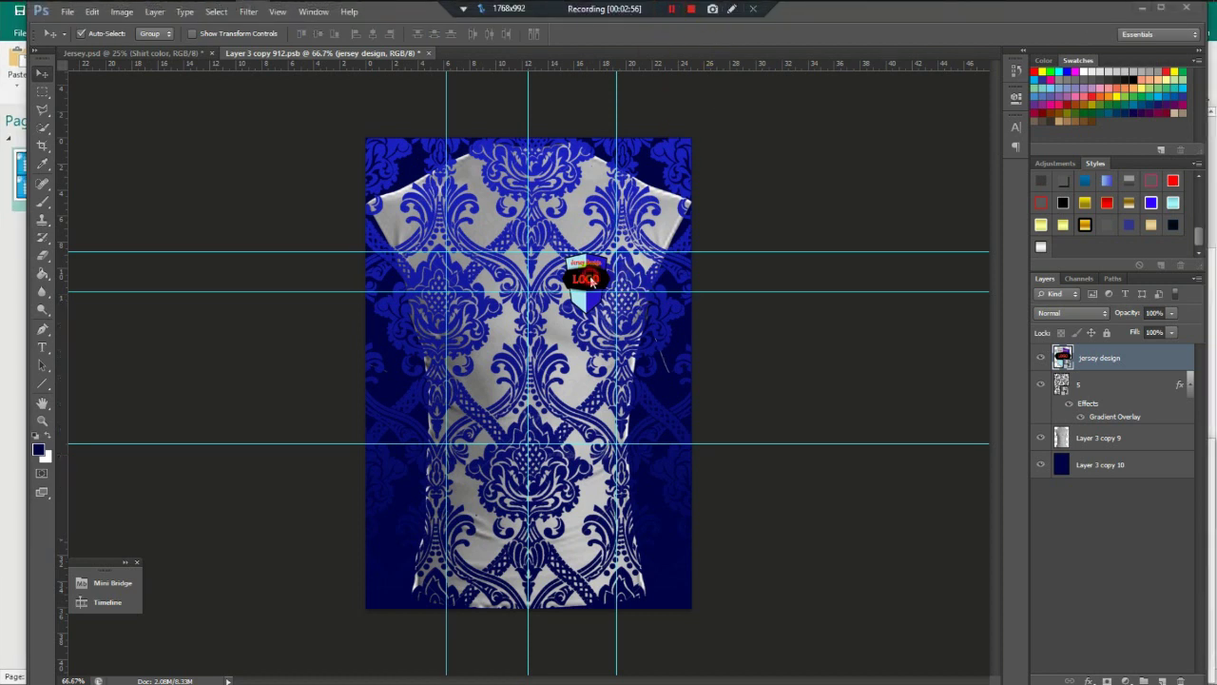
# Shrink the chest logo to about 7.62% wide and 7.34% high so the shield fits between the two upper horizontal guides.
pyautogui.hotkey('ctrl', 't')
pyautogui.moveTo(590, 329); pyautogui.dragTo(608, 282)
pyautogui.scroll(2, 589, 274)
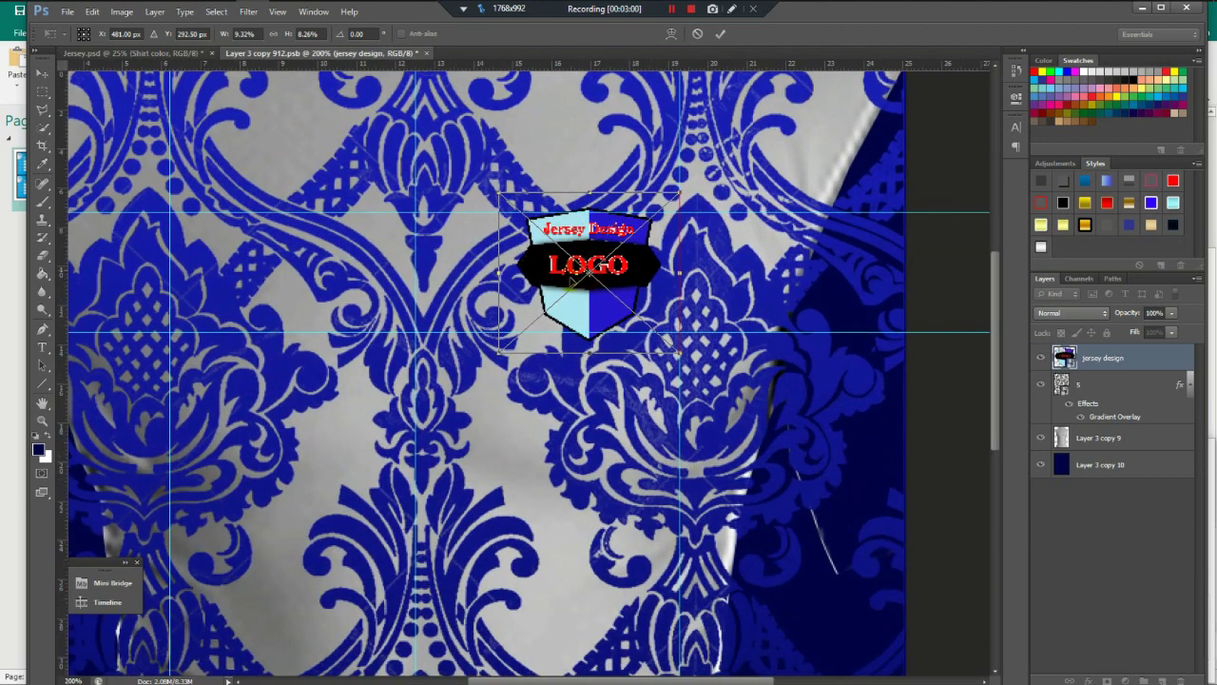
pyautogui.moveTo(498, 274); pyautogui.dragTo(518, 273)
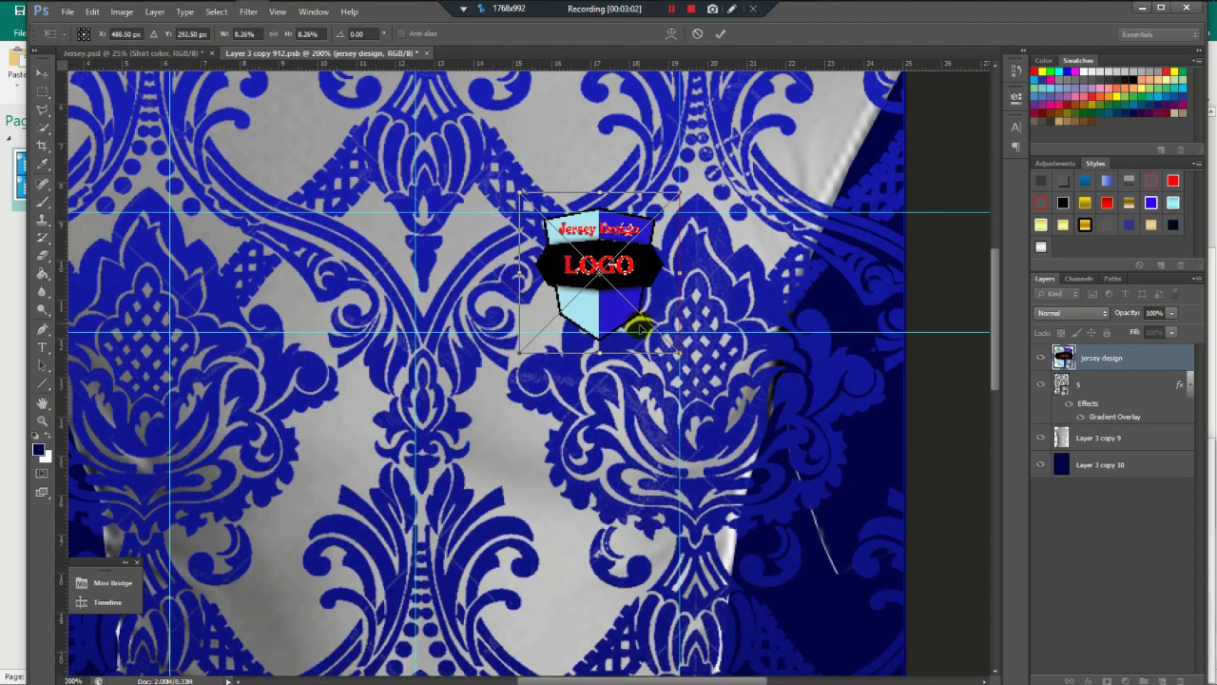
pyautogui.moveTo(592, 348); pyautogui.dragTo(596, 347)
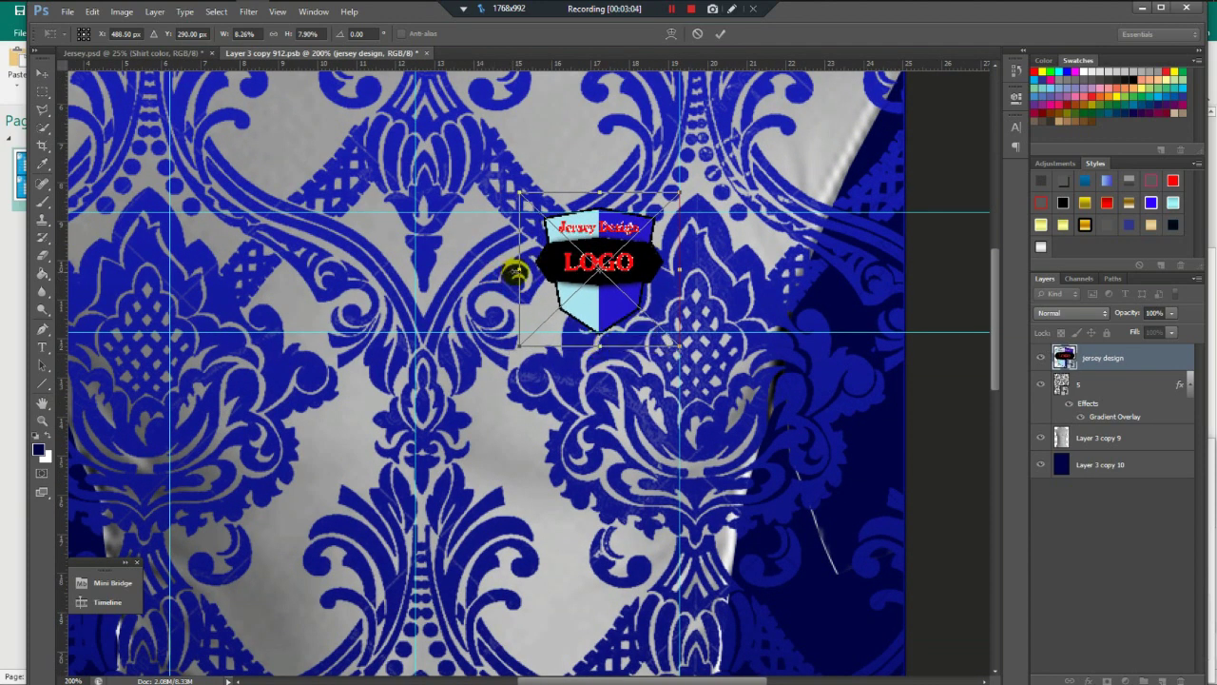
pyautogui.moveTo(511, 272); pyautogui.dragTo(530, 272)
pyautogui.moveTo(608, 188)
pyautogui.mouseDown()
pyautogui.moveTo(644, 179)
pyautogui.moveTo(609, 201)
pyautogui.mouseUp()
pyautogui.moveTo(609, 352)
pyautogui.mouseDown()
pyautogui.moveTo(619, 348)
pyautogui.moveTo(603, 340)
pyautogui.mouseUp()
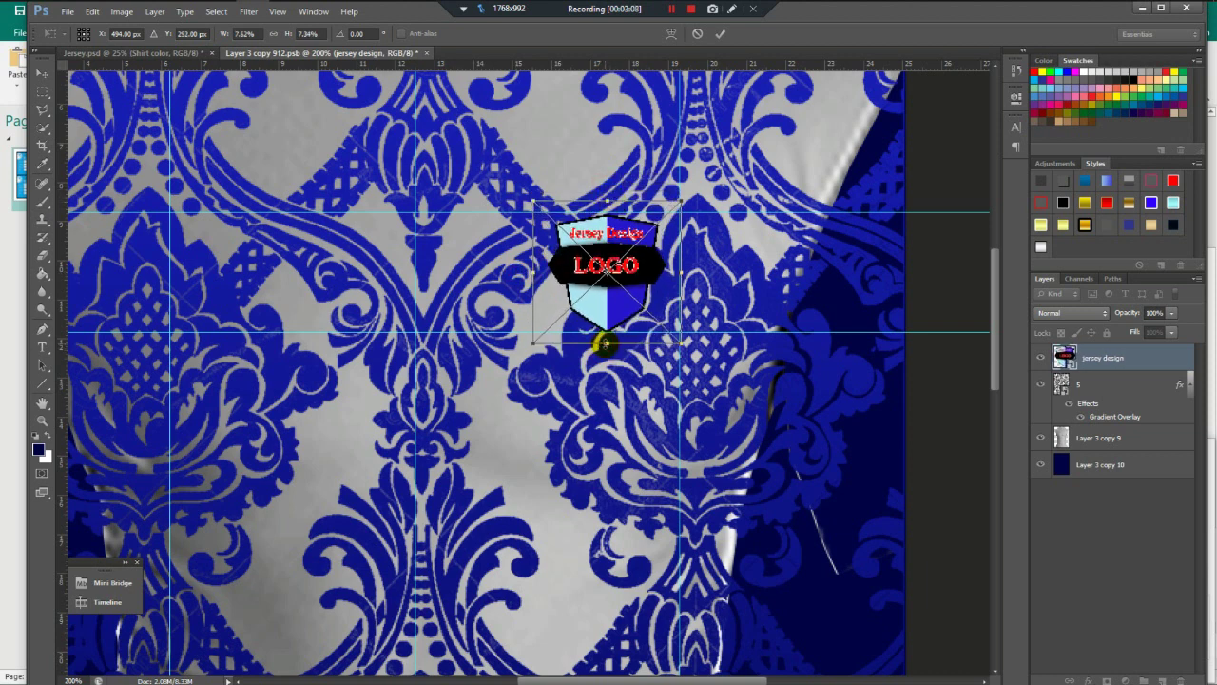
pyautogui.press('Return')
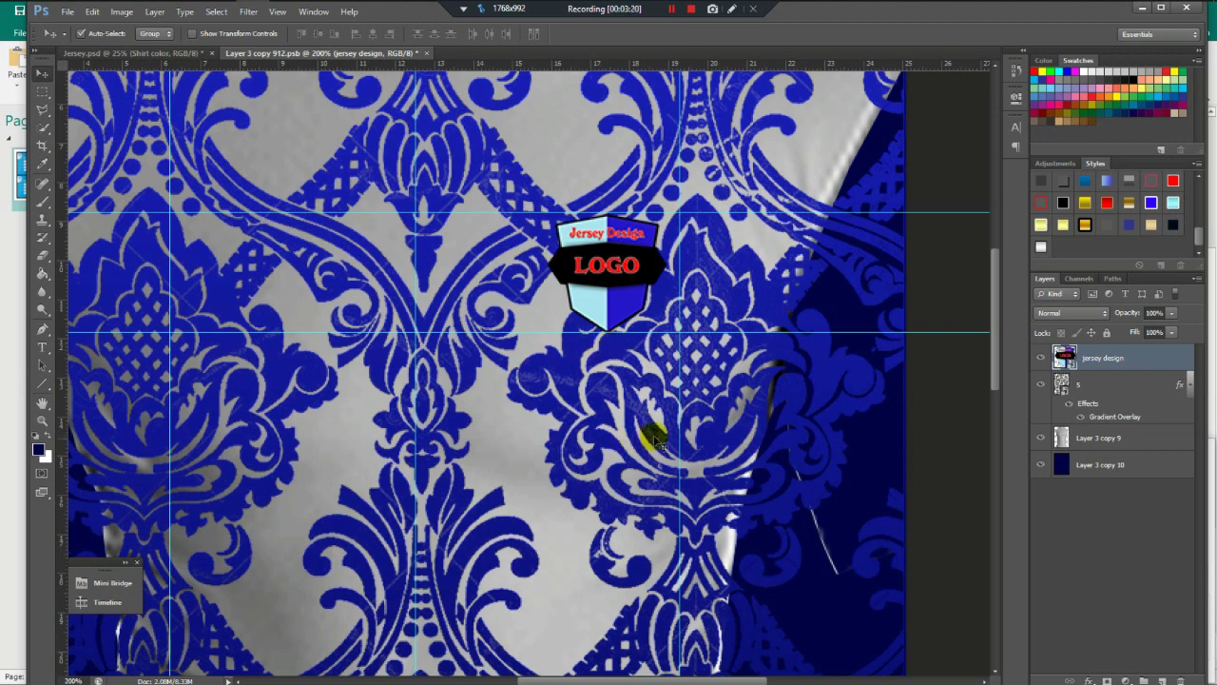
# Narrow the chest logo to about 7.06% width, keeping its right edge at the vertical guide.
pyautogui.hotkey('ctrl', '0')
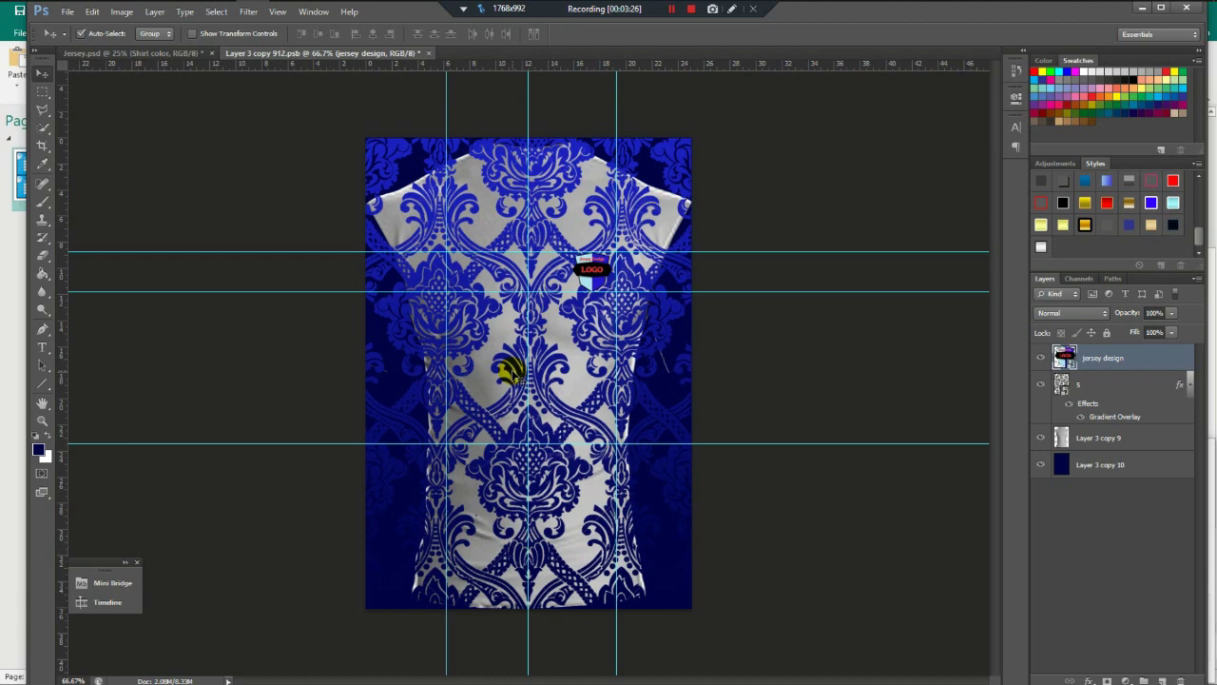
pyautogui.scroll(-1, 557, 308)
pyautogui.scroll(2, 576, 279)
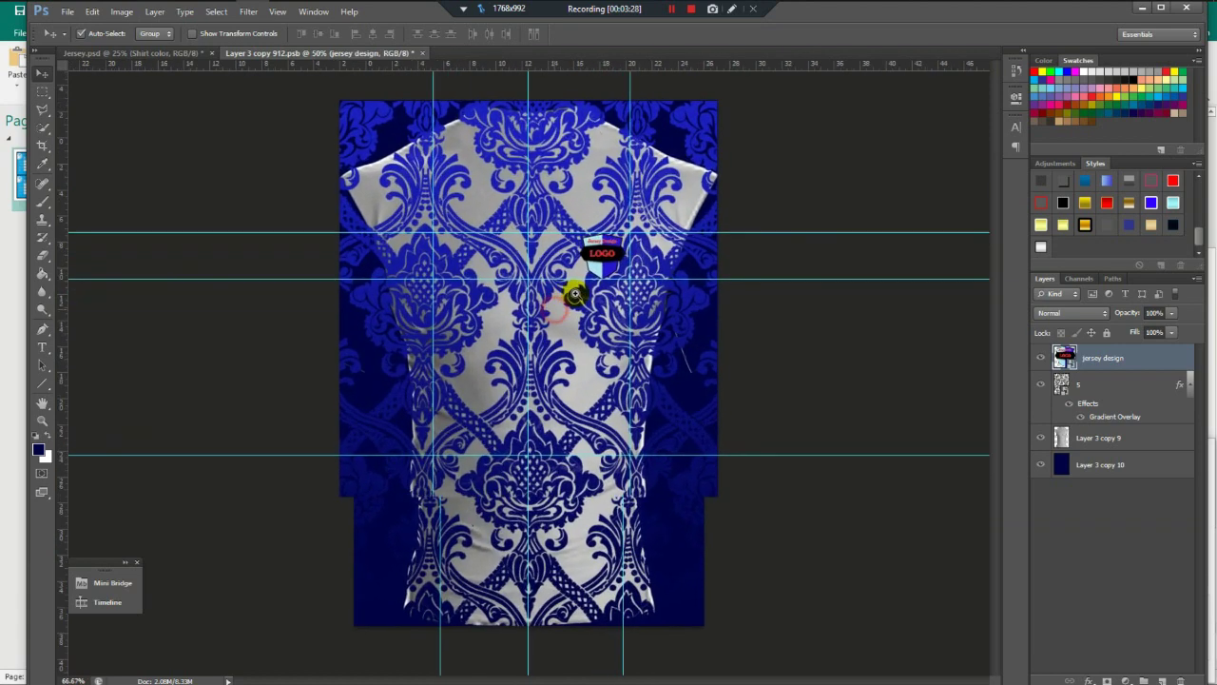
pyautogui.hotkey('ctrl', 't')
pyautogui.moveTo(571, 253)
pyautogui.mouseDown()
pyautogui.moveTo(590, 255)
pyautogui.moveTo(581, 250)
pyautogui.mouseUp()
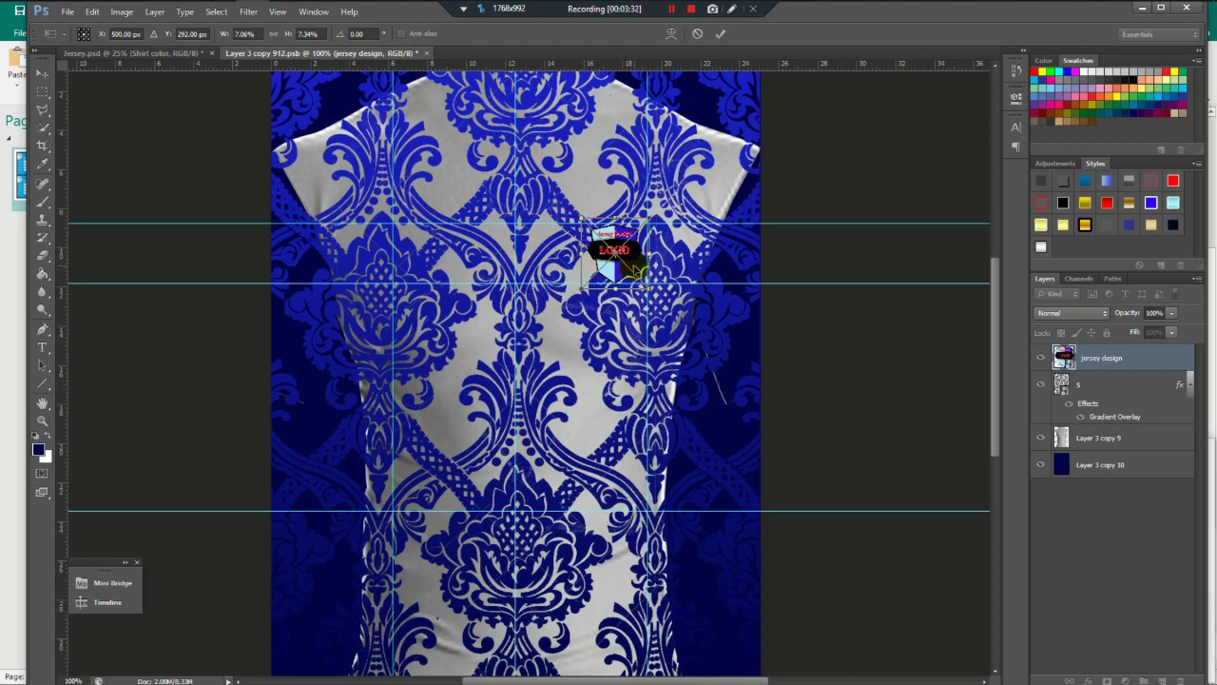
pyautogui.press('Return')
# Add the text 27 on the shirt's left-hand chest, near the left vertical guide.
pyautogui.click(43, 346)
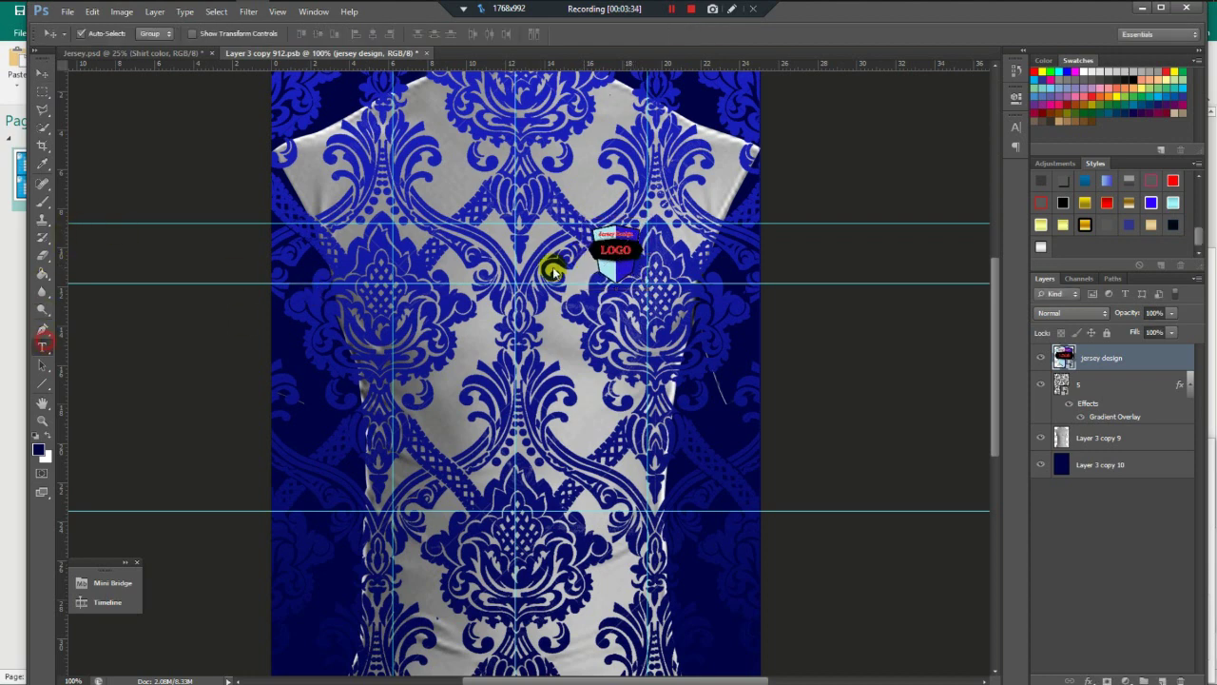
pyautogui.click(387, 254)
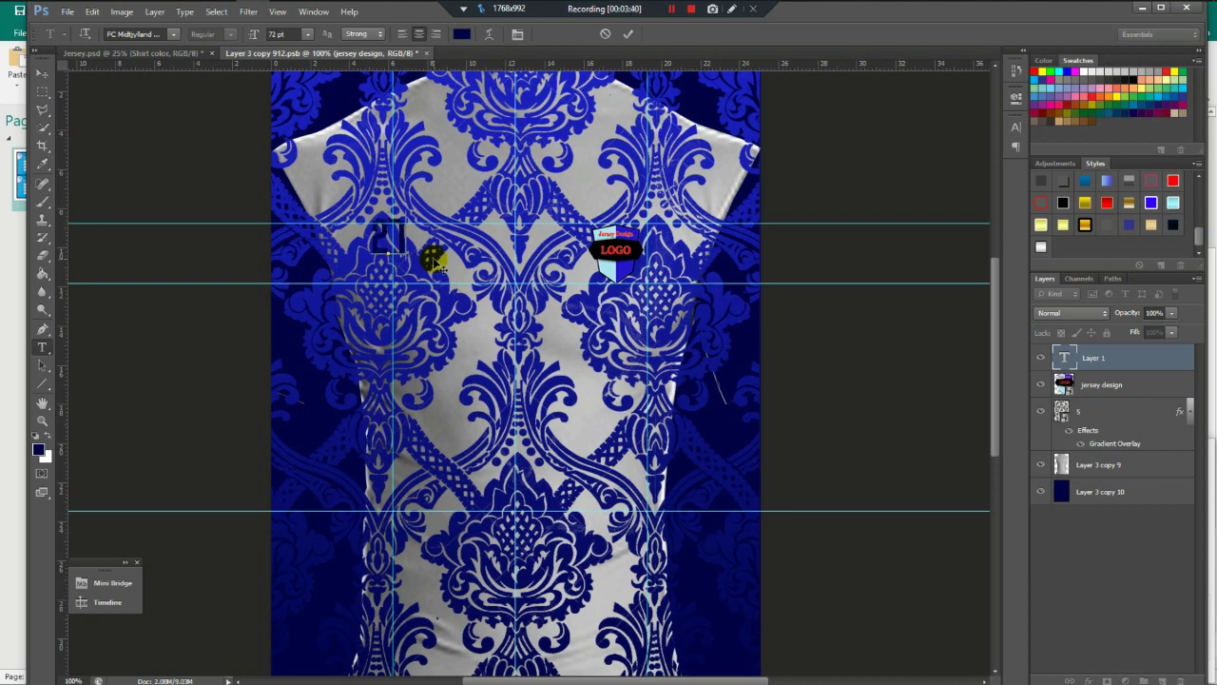
pyautogui.write('27')
pyautogui.click(43, 75)
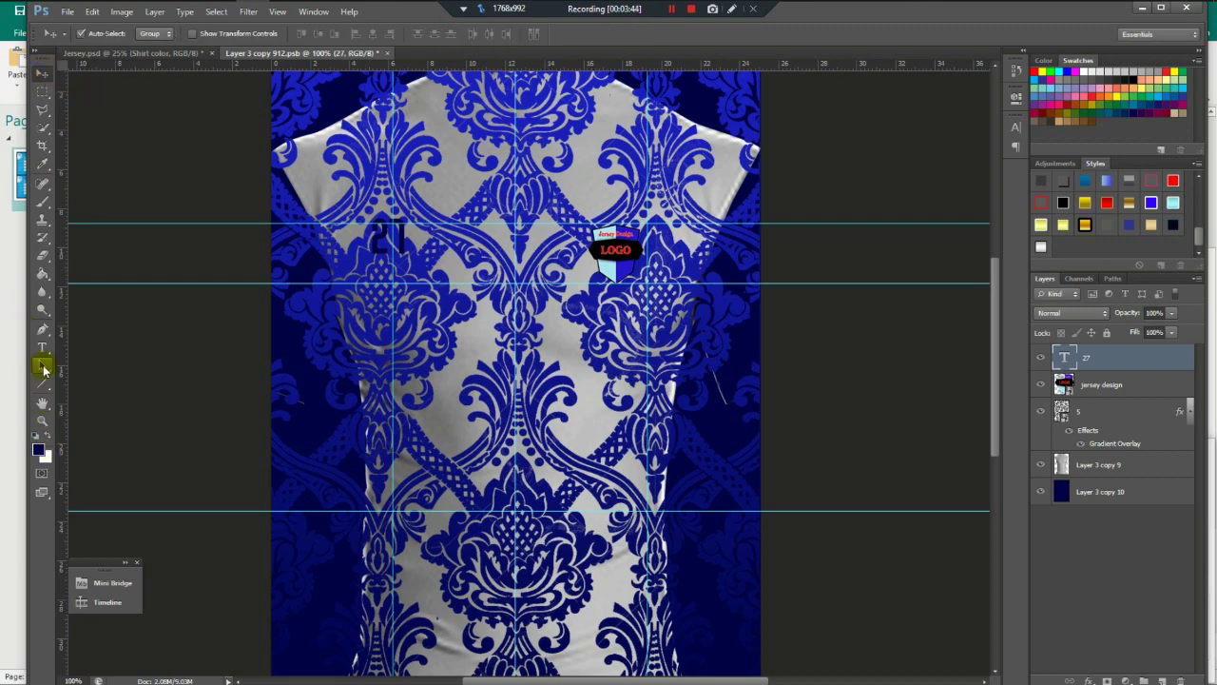
# Change the color of the chest number 27 to white.
pyautogui.click(42, 352)
pyautogui.doubleClick(400, 233)
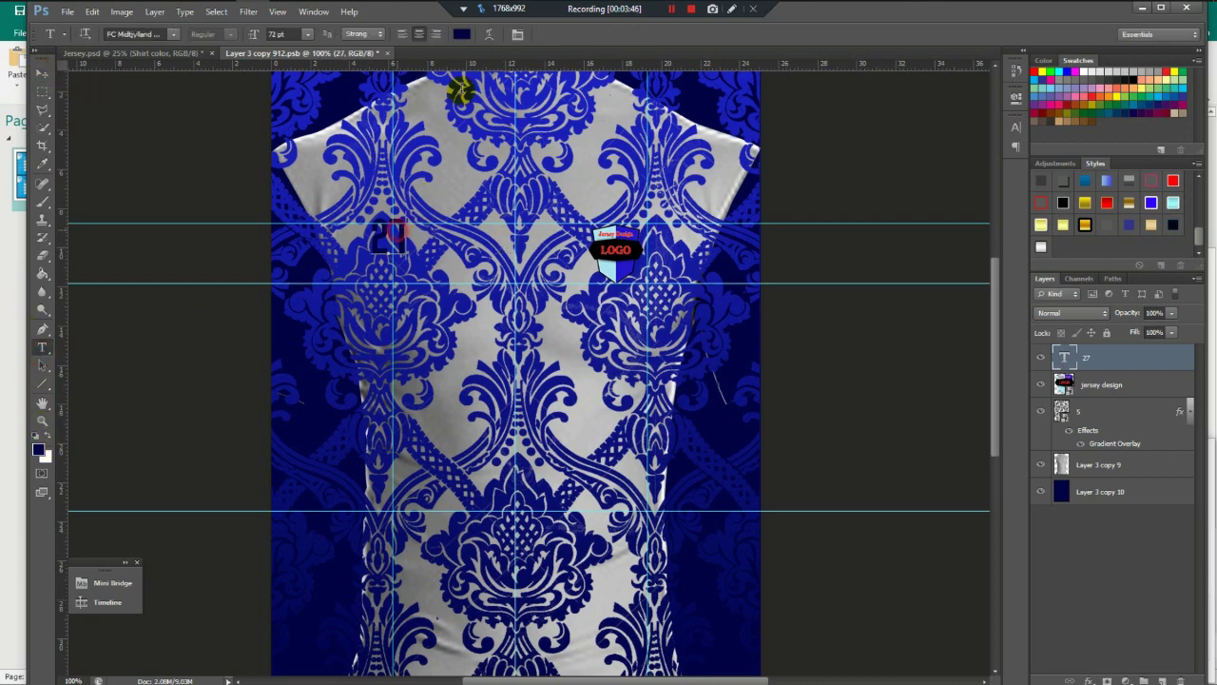
pyautogui.click(462, 34)
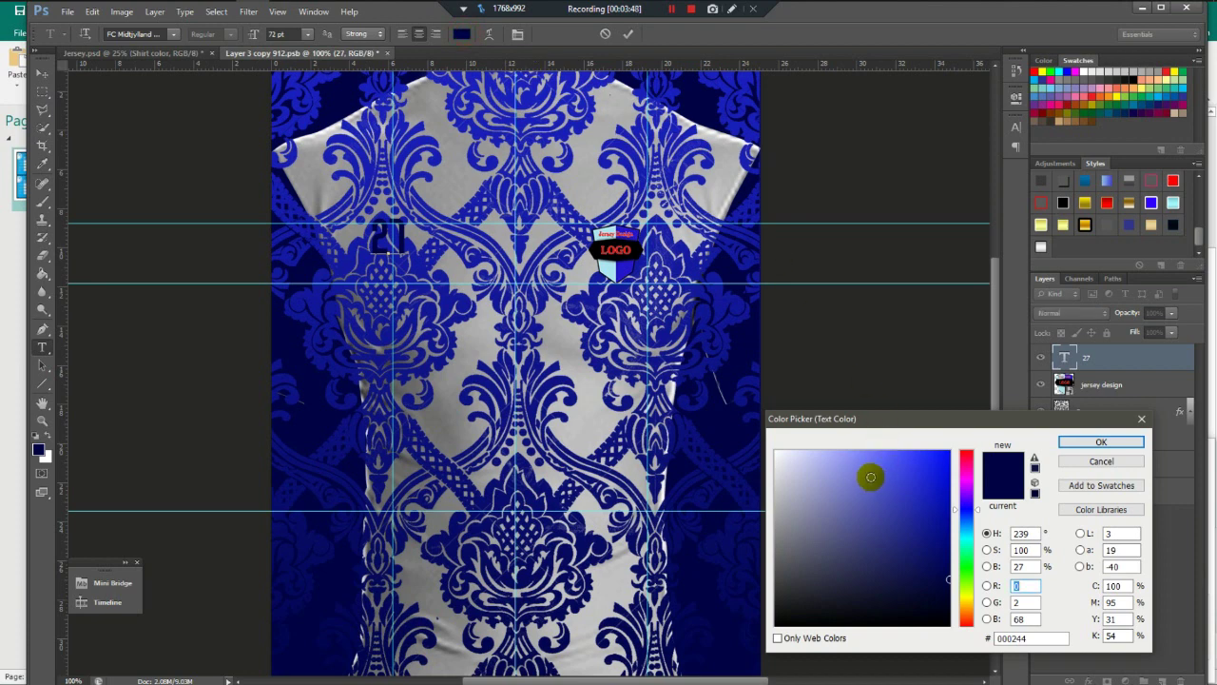
pyautogui.click(1101, 443)
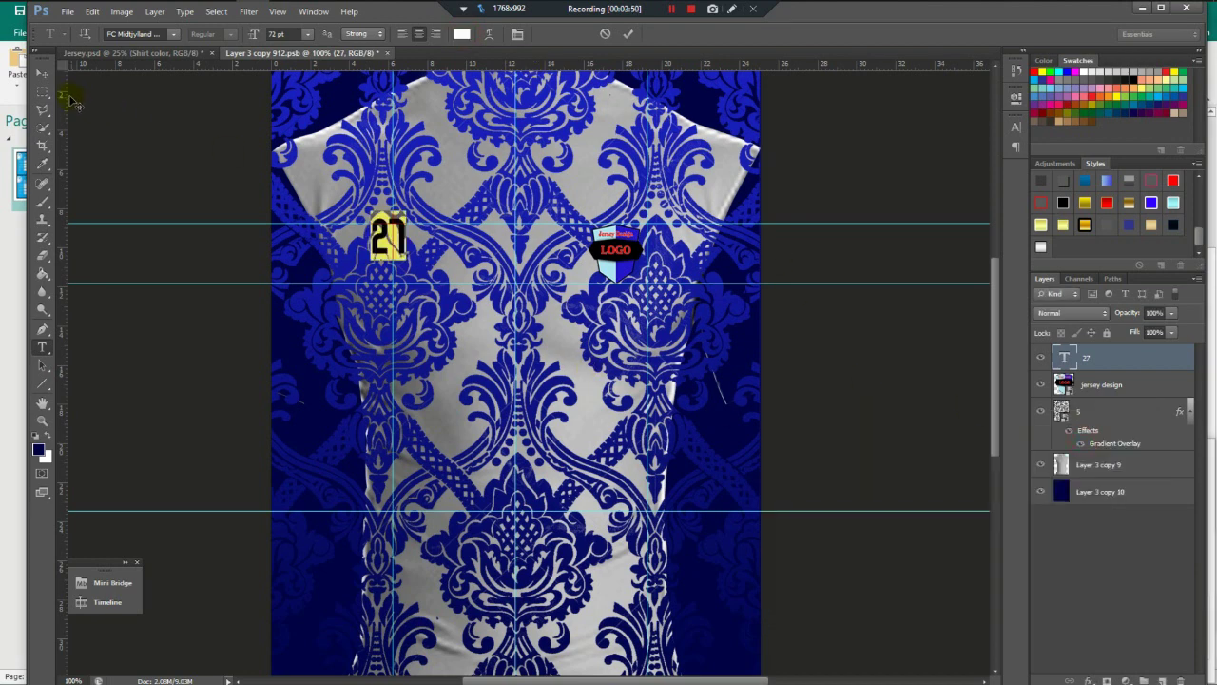
pyautogui.click(38, 73)
# Enlarge the number 27 to about 164% wide and 162% high, fitting it between the upper horizontal guides beside the left vertical guide.
pyautogui.hotkey('ctrl', 't')
pyautogui.moveTo(390, 240); pyautogui.dragTo(445, 213)
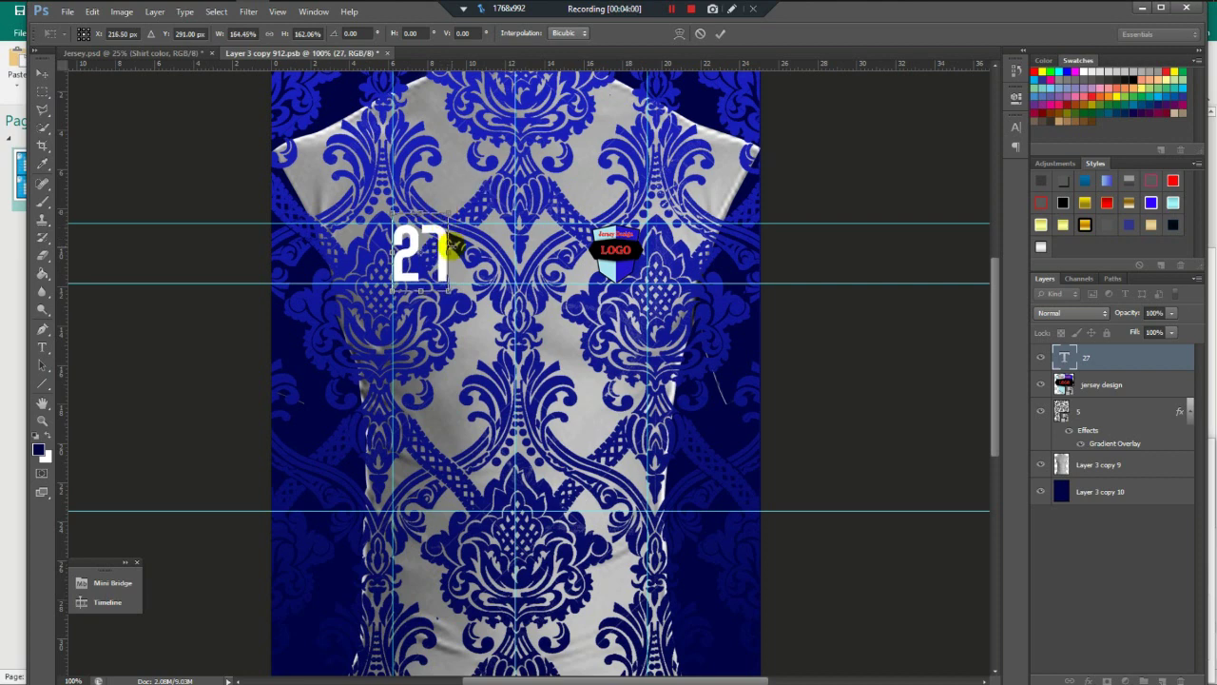
pyautogui.press('Return')
# Add a white (ffffff) outside stroke of 3 px to the shield logo on the chest.
pyautogui.click(619, 259)
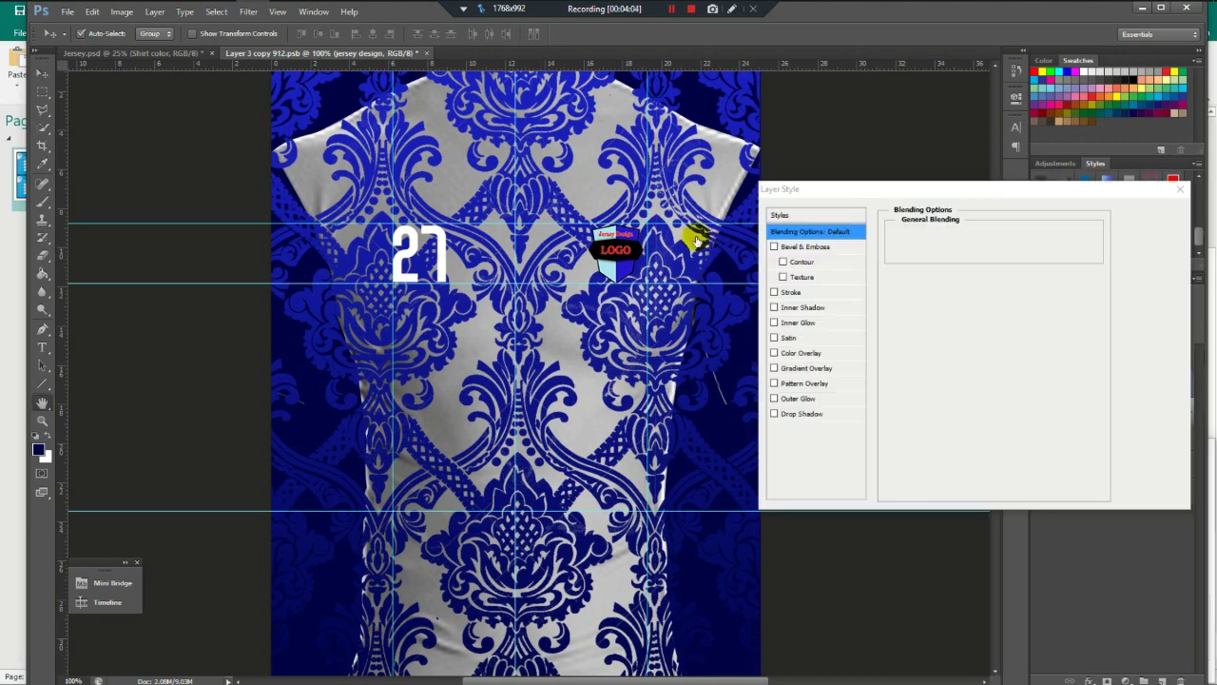
pyautogui.click(792, 292)
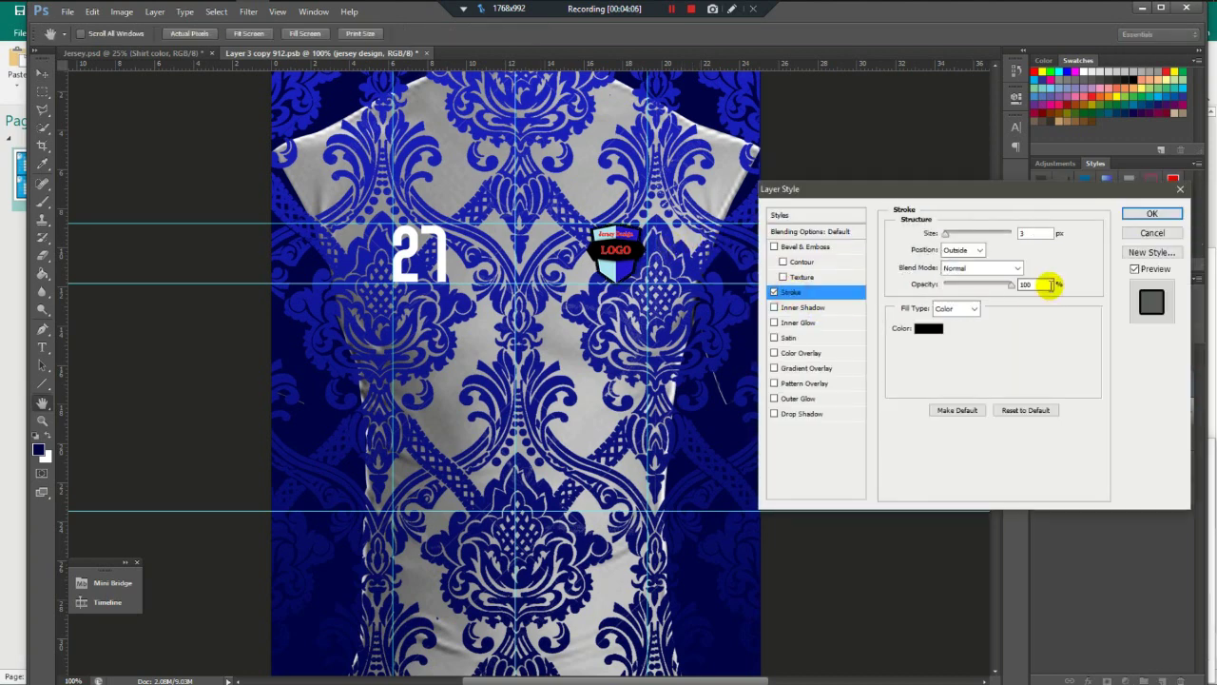
pyautogui.click(929, 328)
pyautogui.click(818, 475)
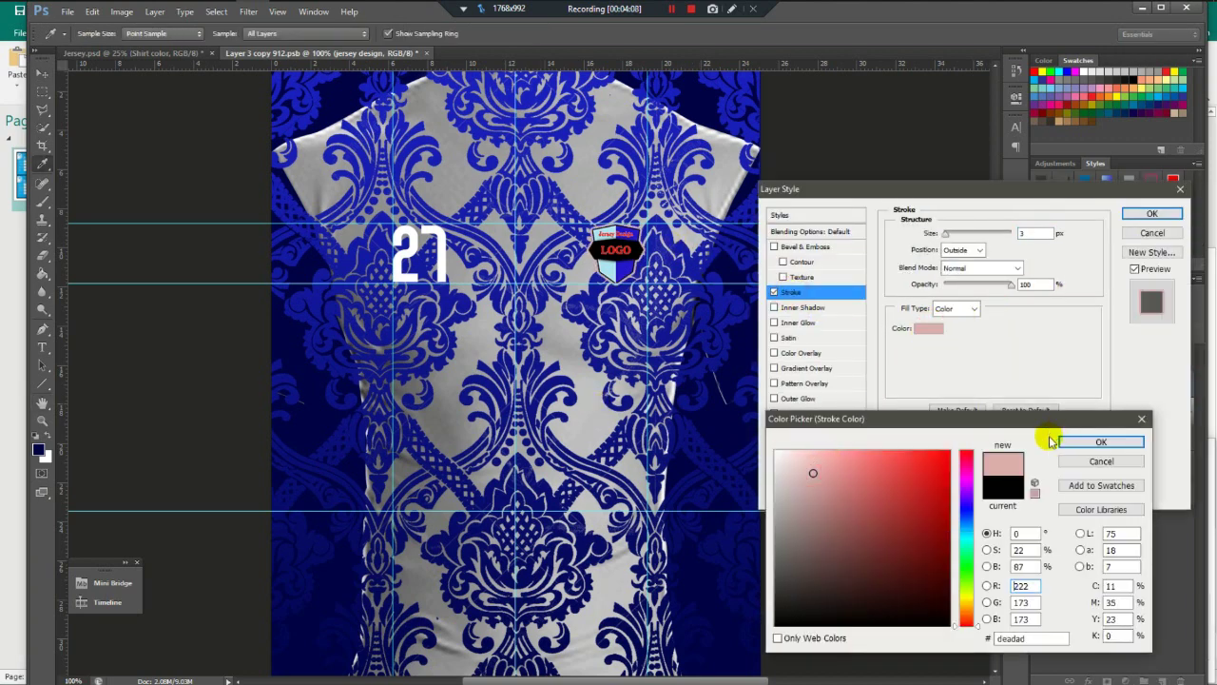
pyautogui.moveTo(797, 455); pyautogui.dragTo(742, 428)
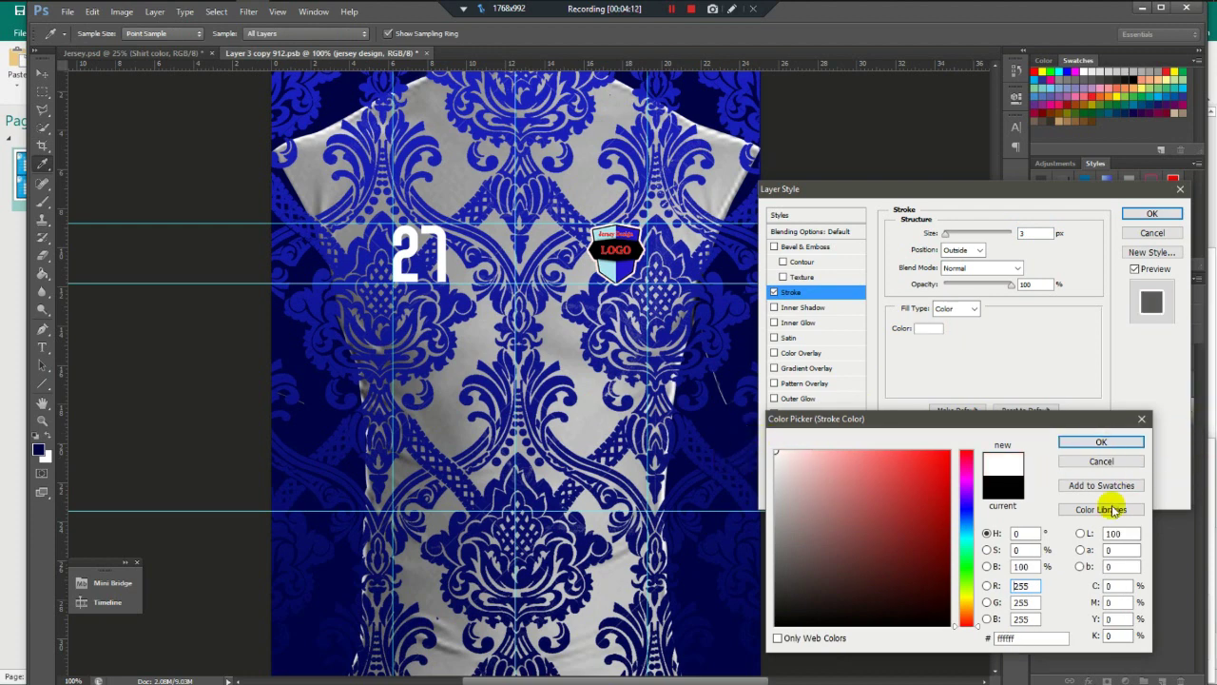
pyautogui.click(1127, 448)
pyautogui.click(1156, 211)
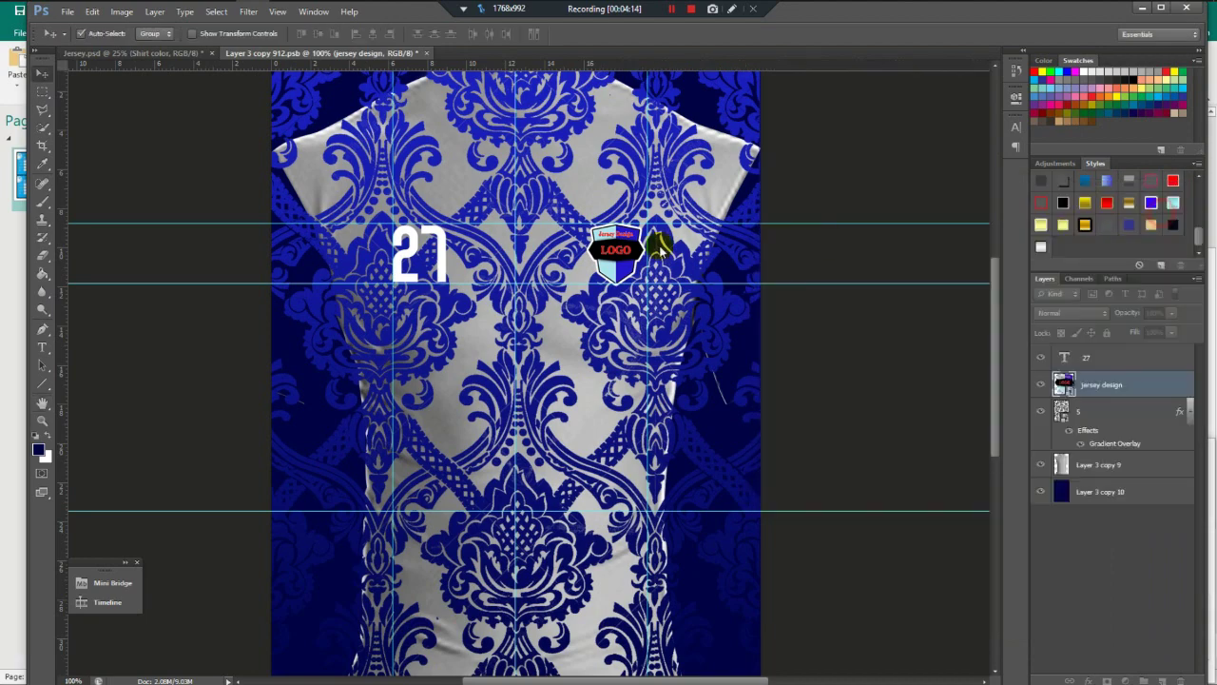
# Place the black jersey design1 logo image from the logo folder into the shirt artwork document.
pyautogui.click(672, 9)
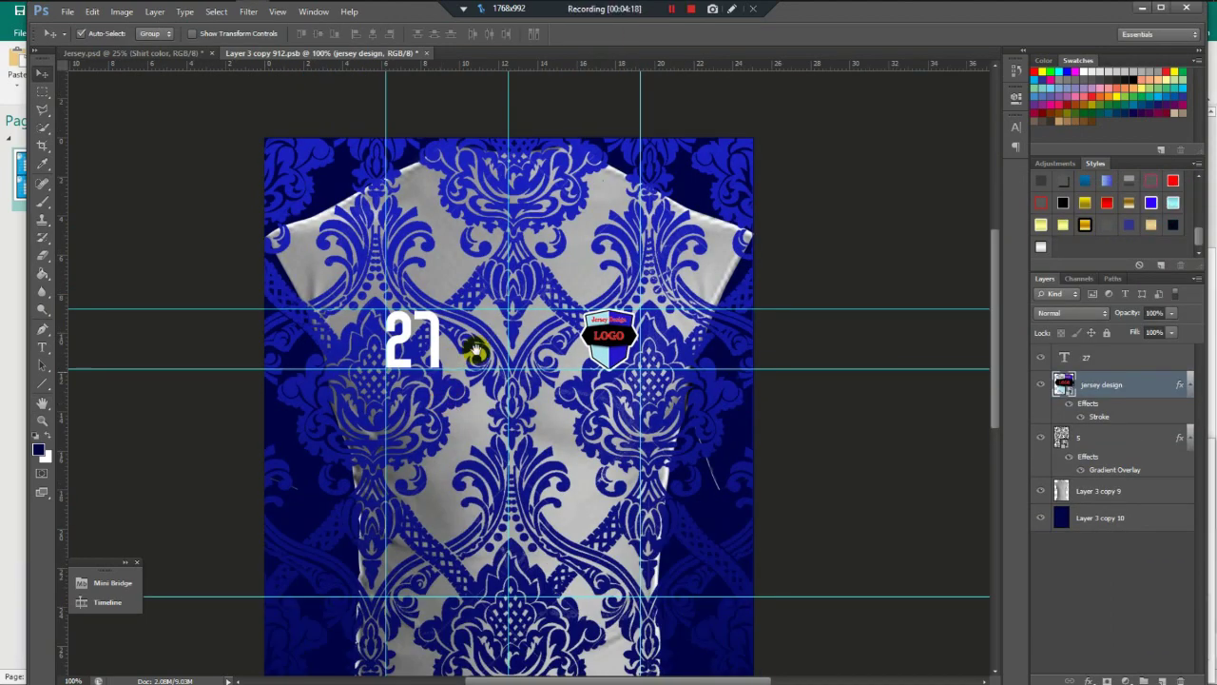
pyautogui.hotkey('ctrl', '-')
pyautogui.hotkey('ctrl', '+')
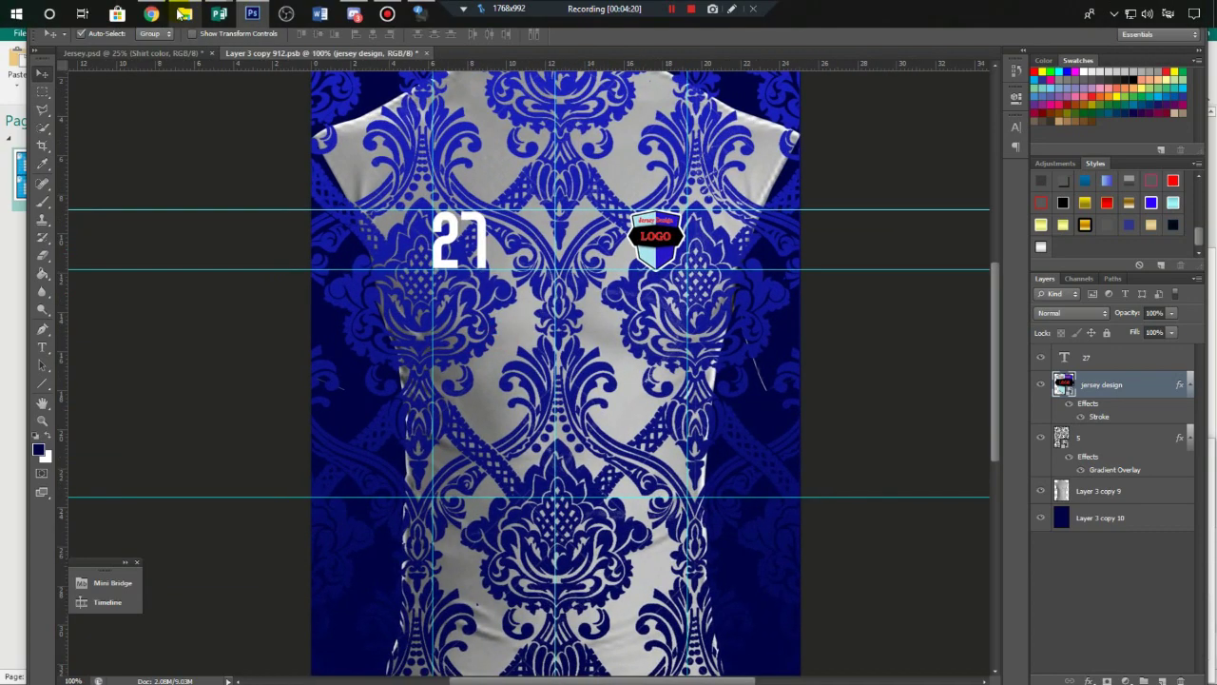
pyautogui.hotkey('alt', 'Tab')
pyautogui.doubleClick(852, 143)
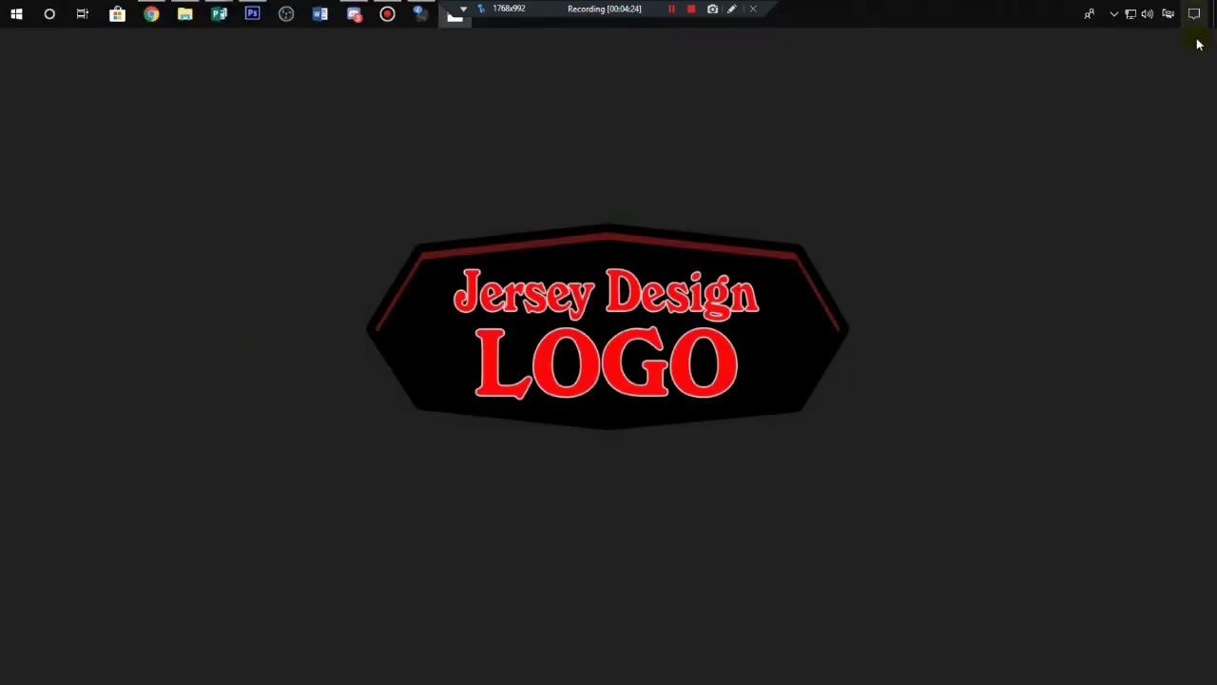
pyautogui.click(1196, 19)
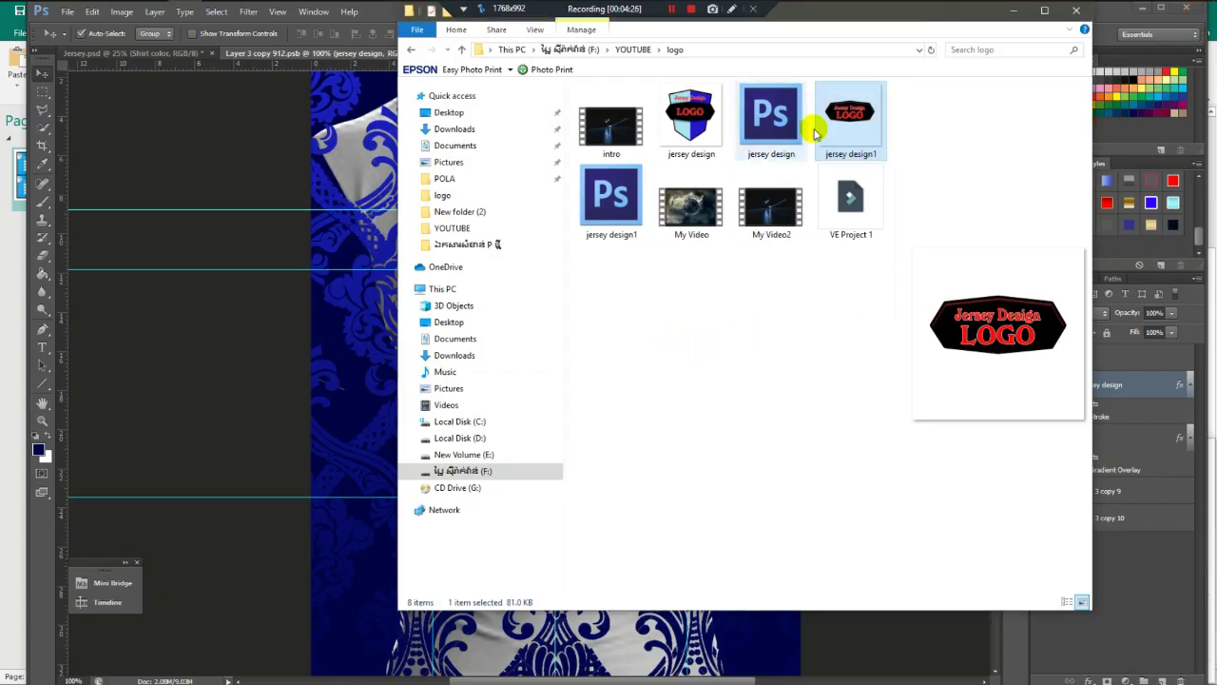
pyautogui.moveTo(841, 124); pyautogui.dragTo(304, 435)
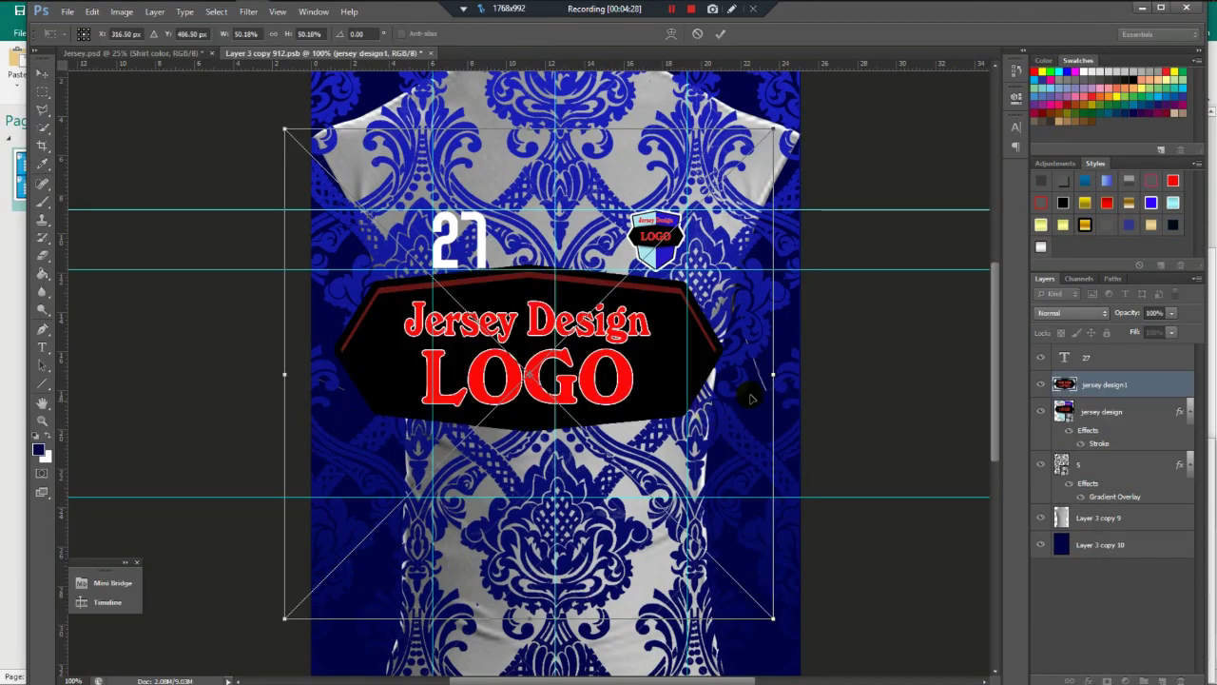
# Scale the placed jersey design1 logo to about 23.79% wide and 28.51% high, centered on the middle vertical guide below the chest.
pyautogui.moveTo(772, 619); pyautogui.dragTo(630, 497)
pyautogui.moveTo(584, 383); pyautogui.dragTo(614, 425)
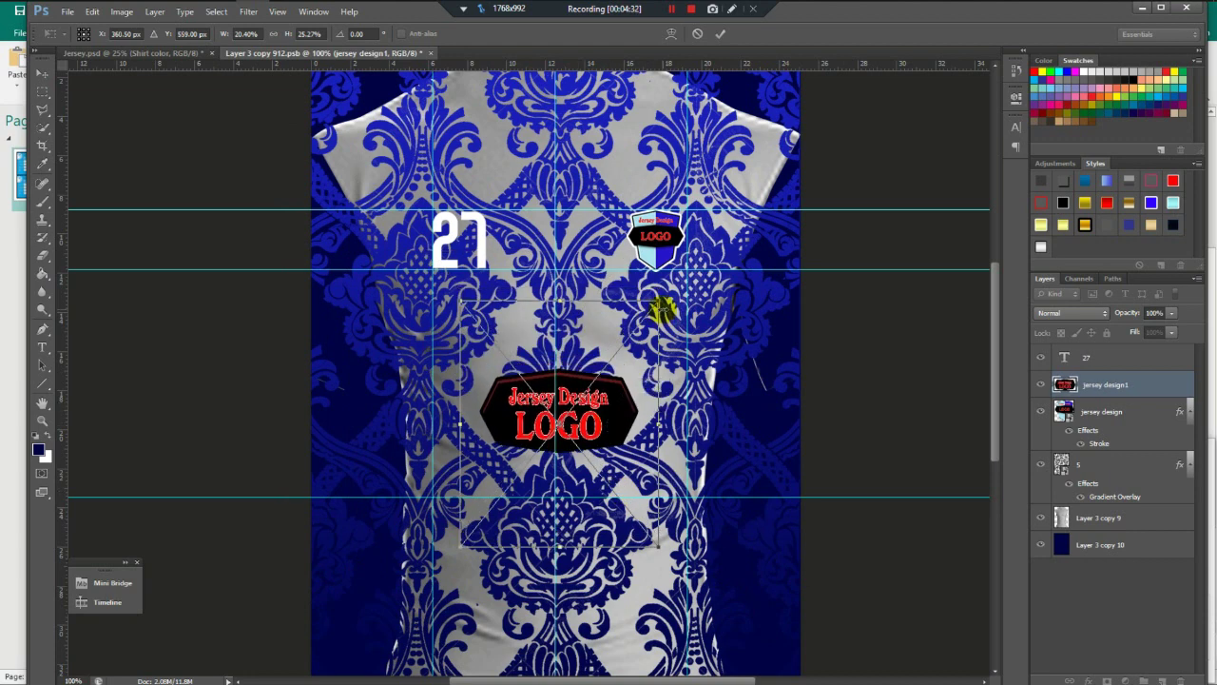
pyautogui.moveTo(658, 306); pyautogui.dragTo(672, 285)
pyautogui.moveTo(598, 433); pyautogui.dragTo(594, 429)
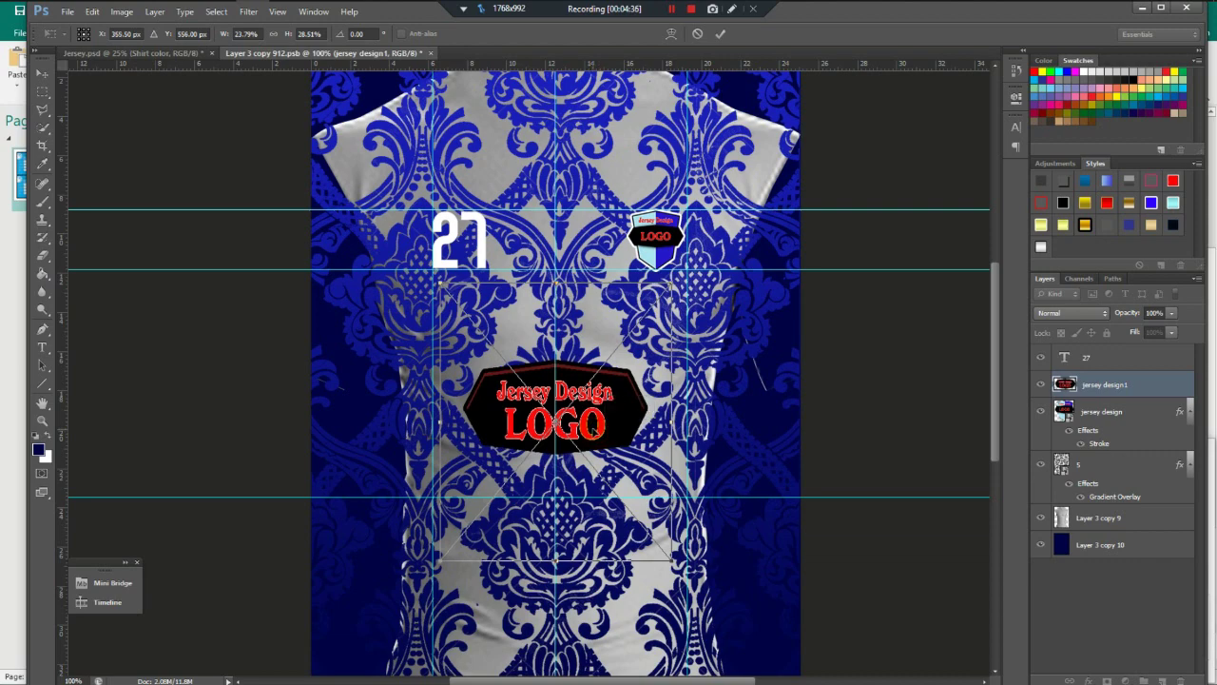
pyautogui.press('Return')
# Enlarge the jersey design1 logo slightly, keeping it centered on the middle vertical guide.
pyautogui.scroll(-1, 591, 428)
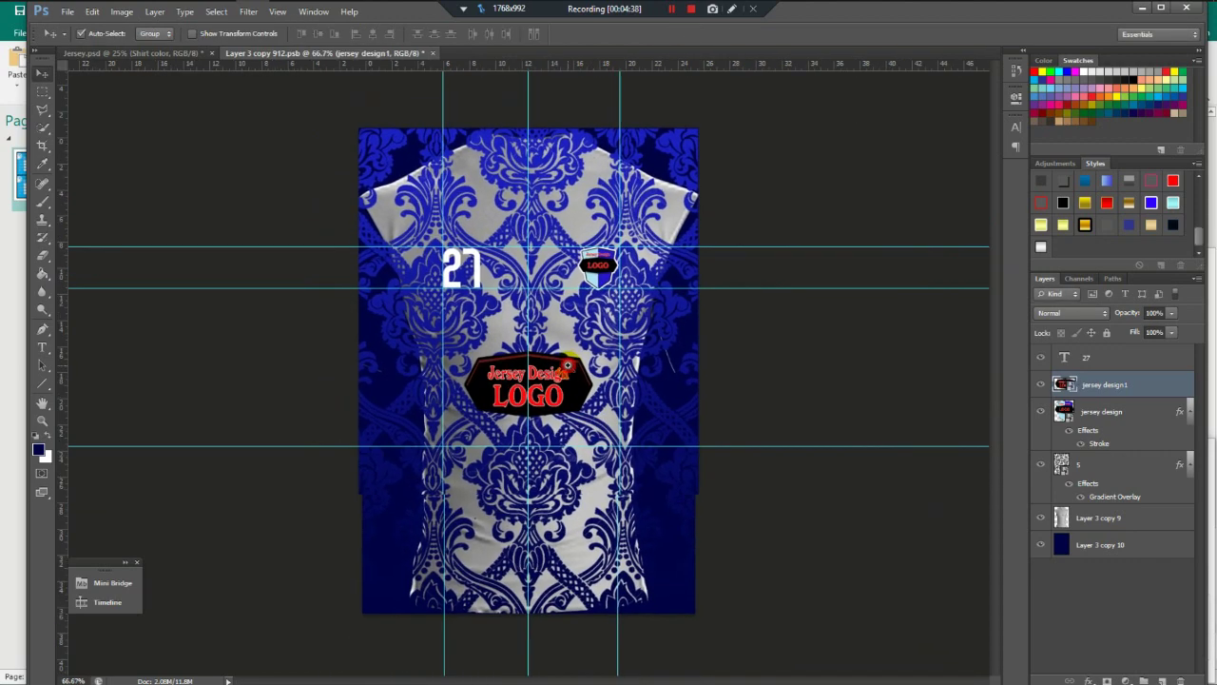
pyautogui.scroll(1, 577, 412)
pyautogui.scroll(-1, 571, 399)
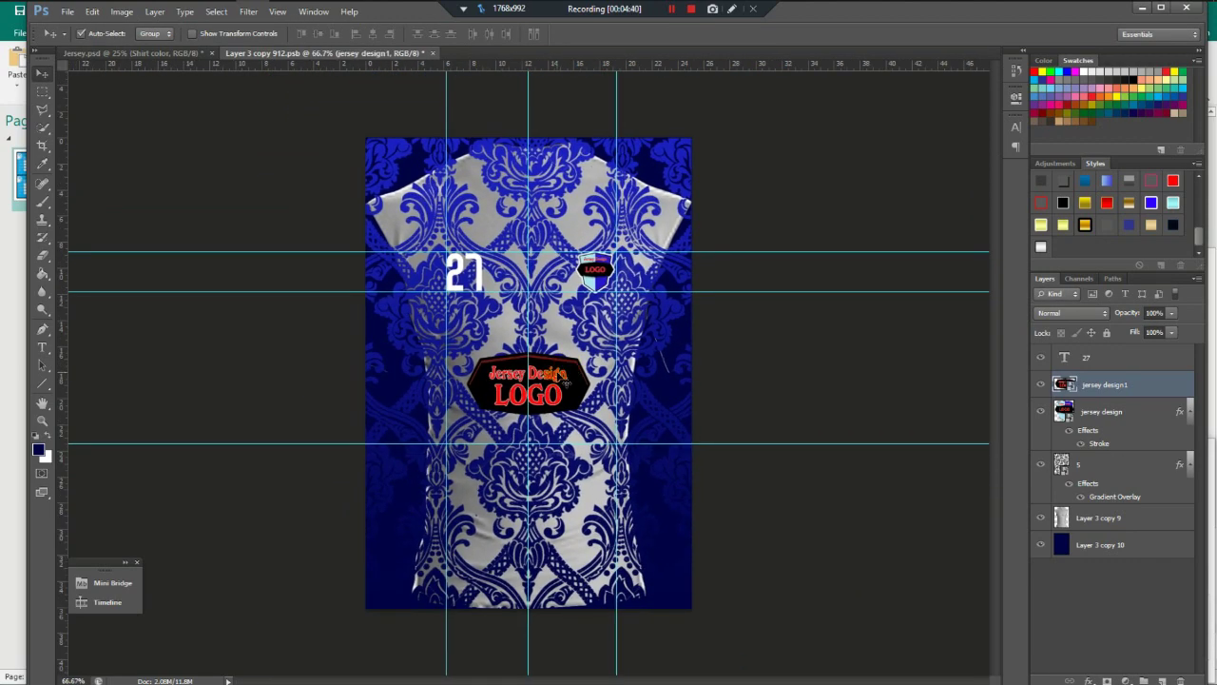
pyautogui.scroll(1, 557, 375)
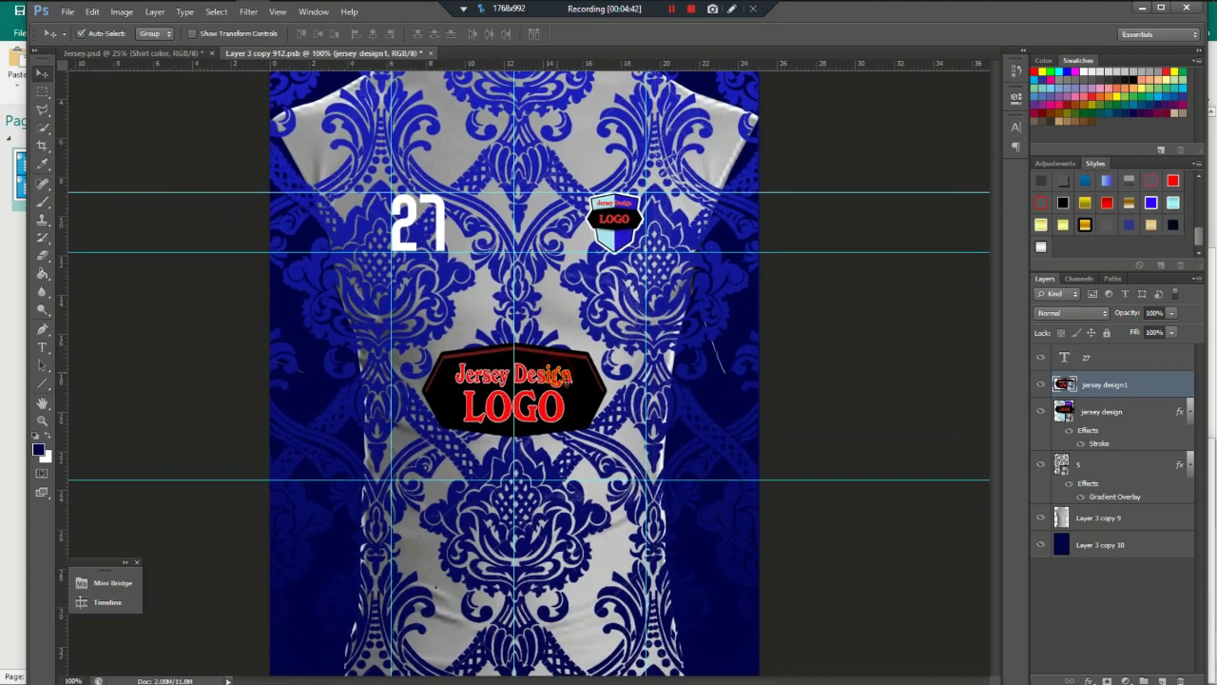
pyautogui.hotkey('ctrl', 't')
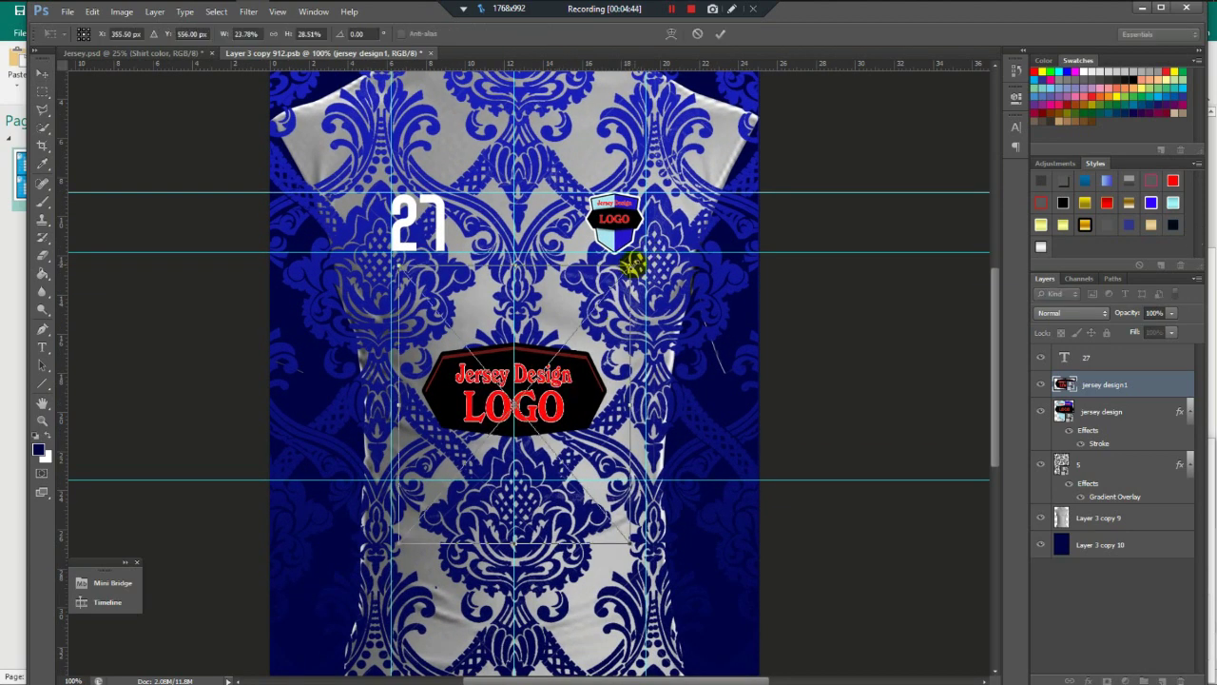
pyautogui.moveTo(634, 263); pyautogui.dragTo(632, 262)
pyautogui.press('Return')
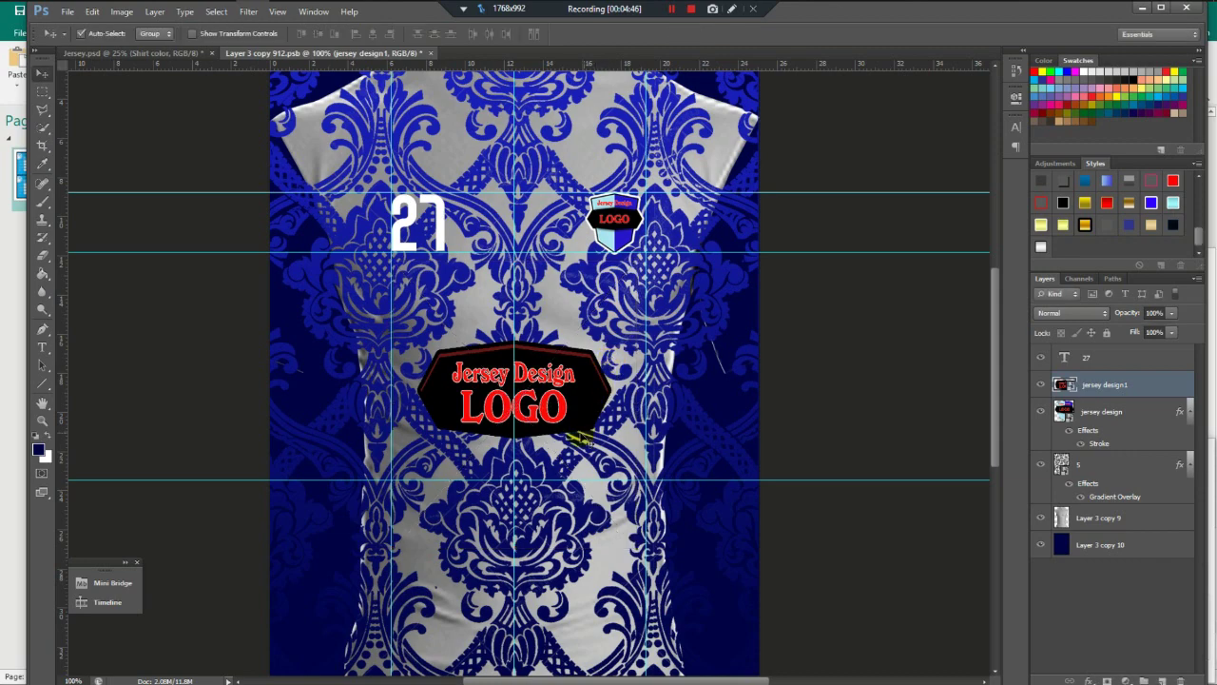
# Hide the gray shirt template layer, Layer 3 copy 9, and save and close the shirt artwork document.
pyautogui.scroll(-2, 563, 431)
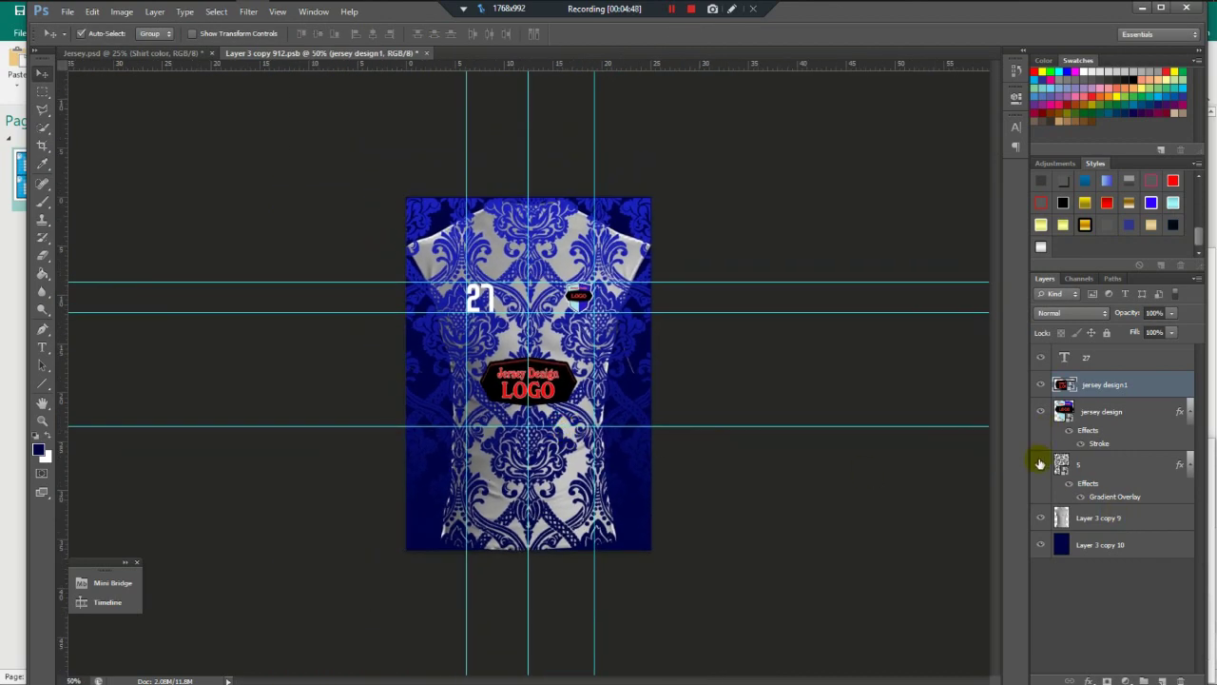
pyautogui.click(1040, 516)
pyautogui.scroll(2, 472, 273)
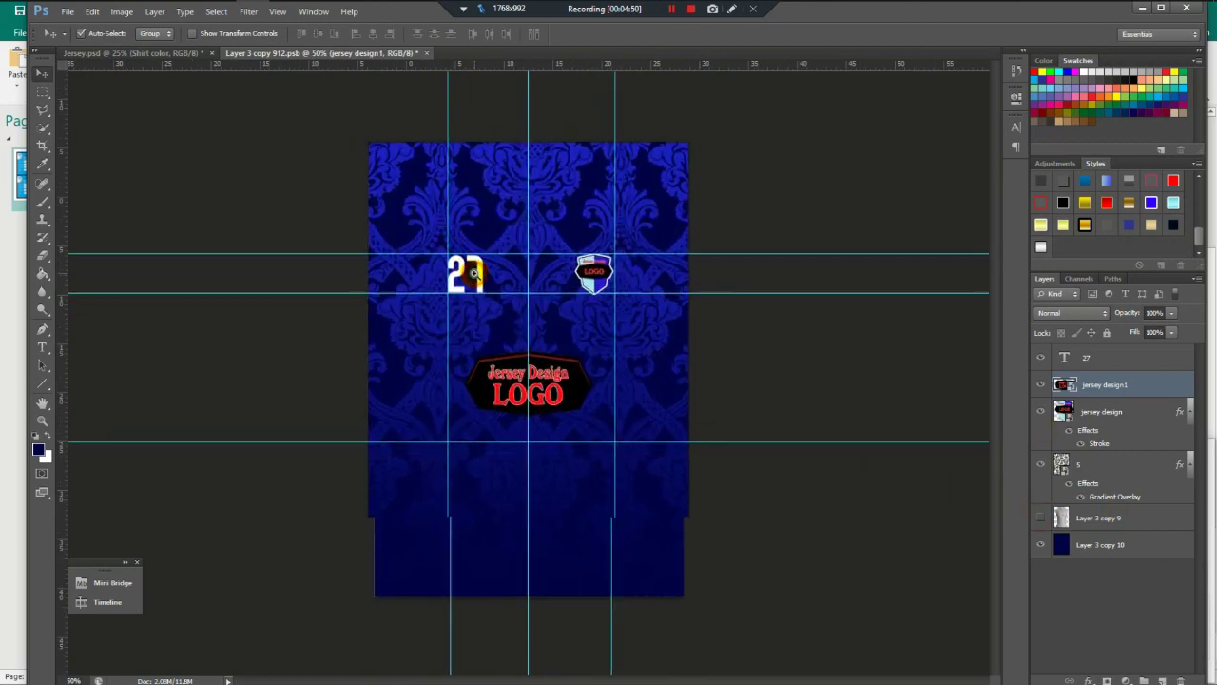
pyautogui.scroll(-2, 473, 273)
pyautogui.scroll(1, 467, 277)
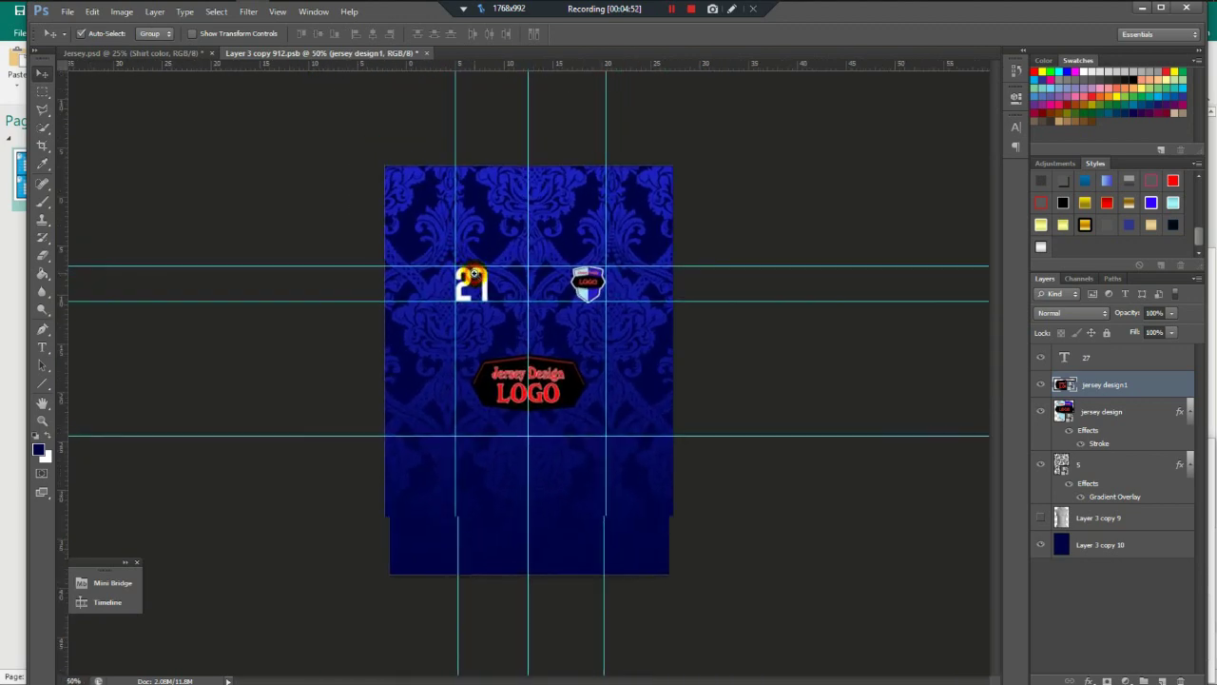
pyautogui.click(434, 53)
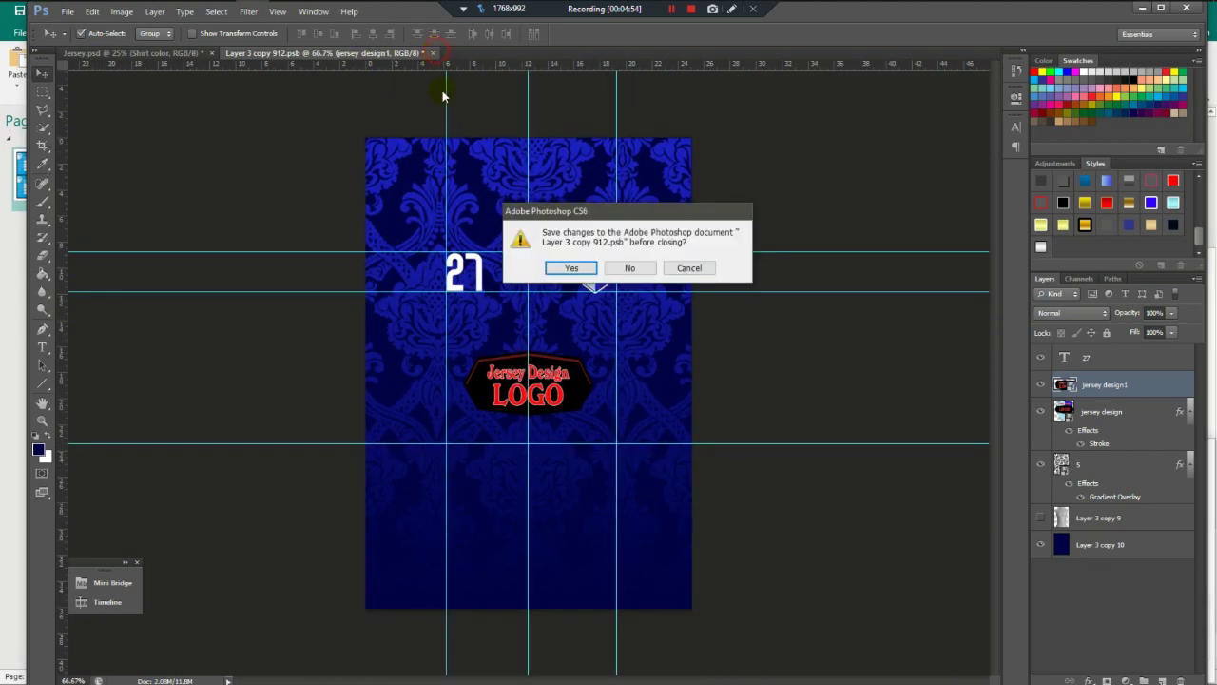
pyautogui.click(590, 274)
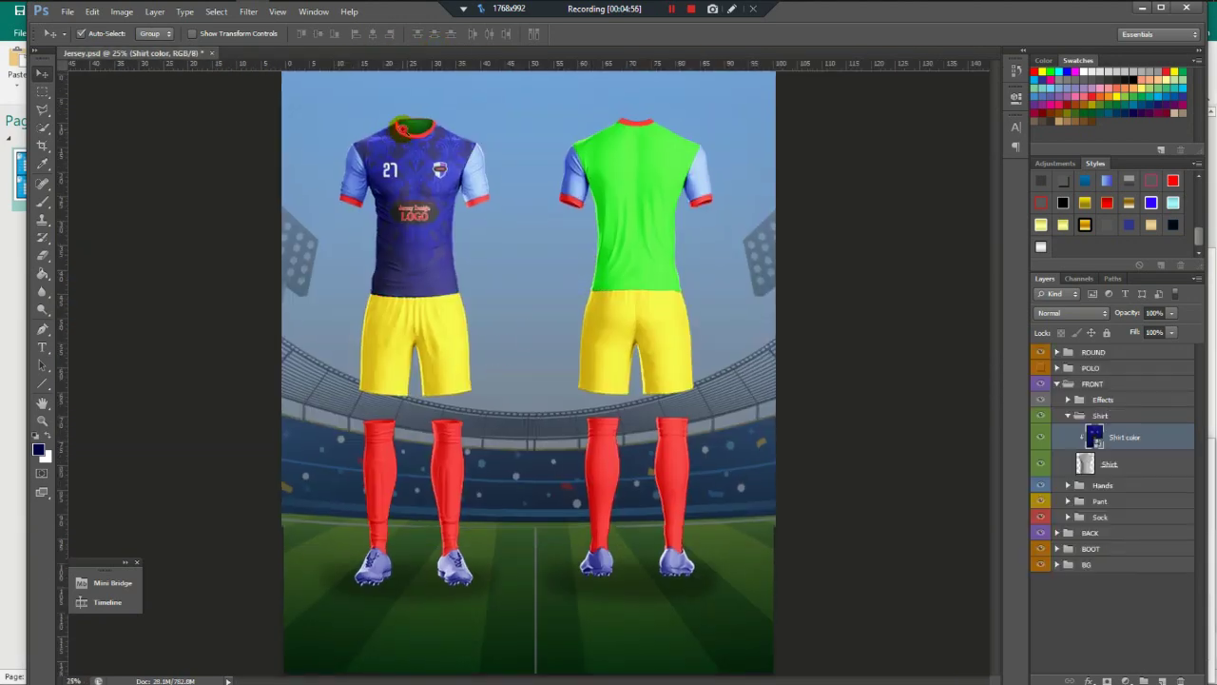
# Open the 1 color smart object of the Right sleeve in the FRONT Hands group for editing.
pyautogui.click(406, 145)
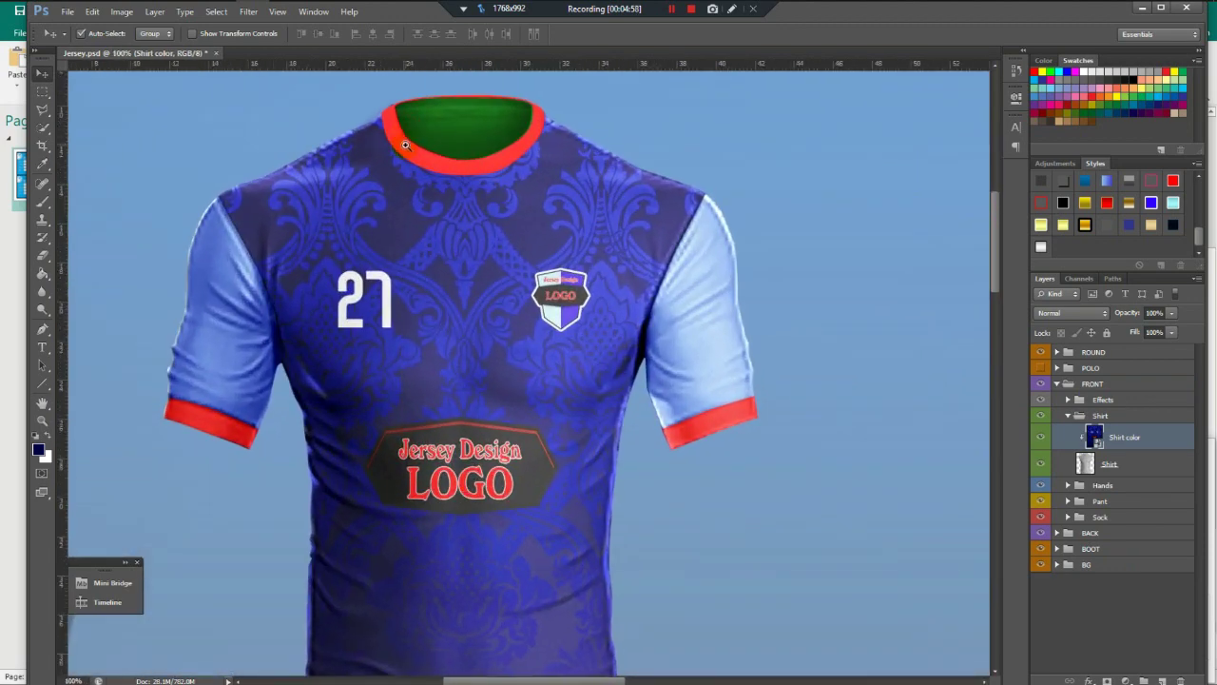
pyautogui.moveTo(405, 145); pyautogui.dragTo(286, 305)
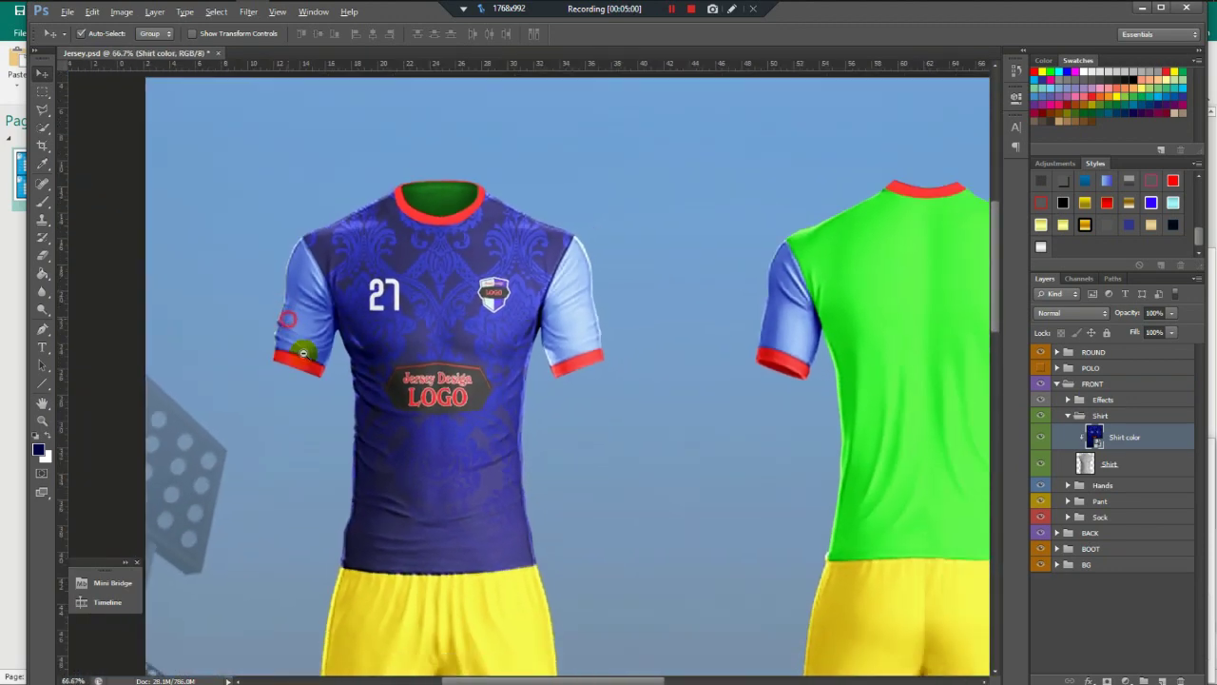
pyautogui.click(371, 361)
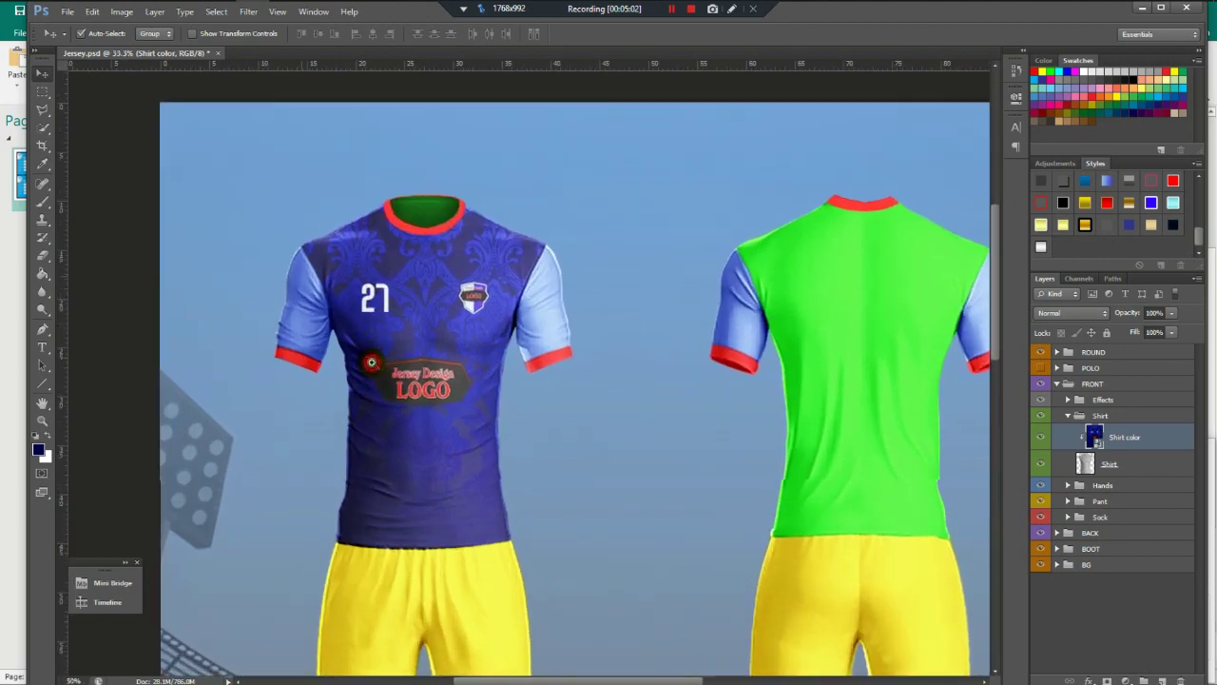
pyautogui.keyDown('alt'); pyautogui.click(371, 361); pyautogui.keyUp('alt')
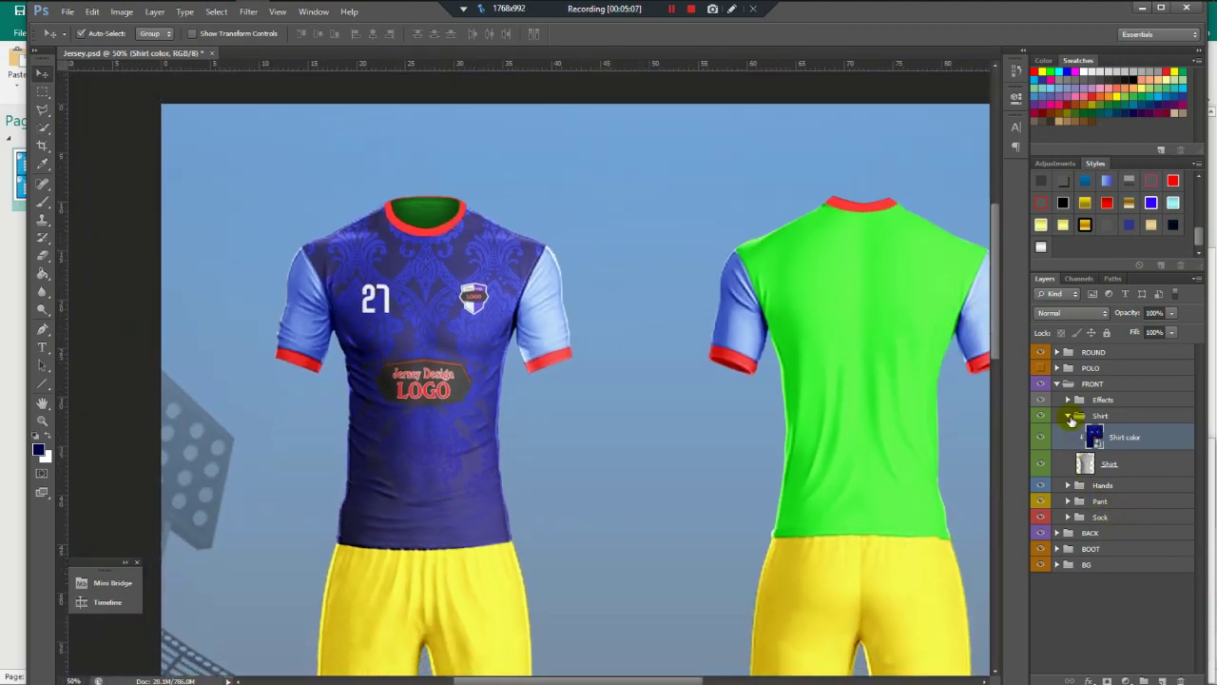
pyautogui.click(1068, 416)
pyautogui.click(1068, 432)
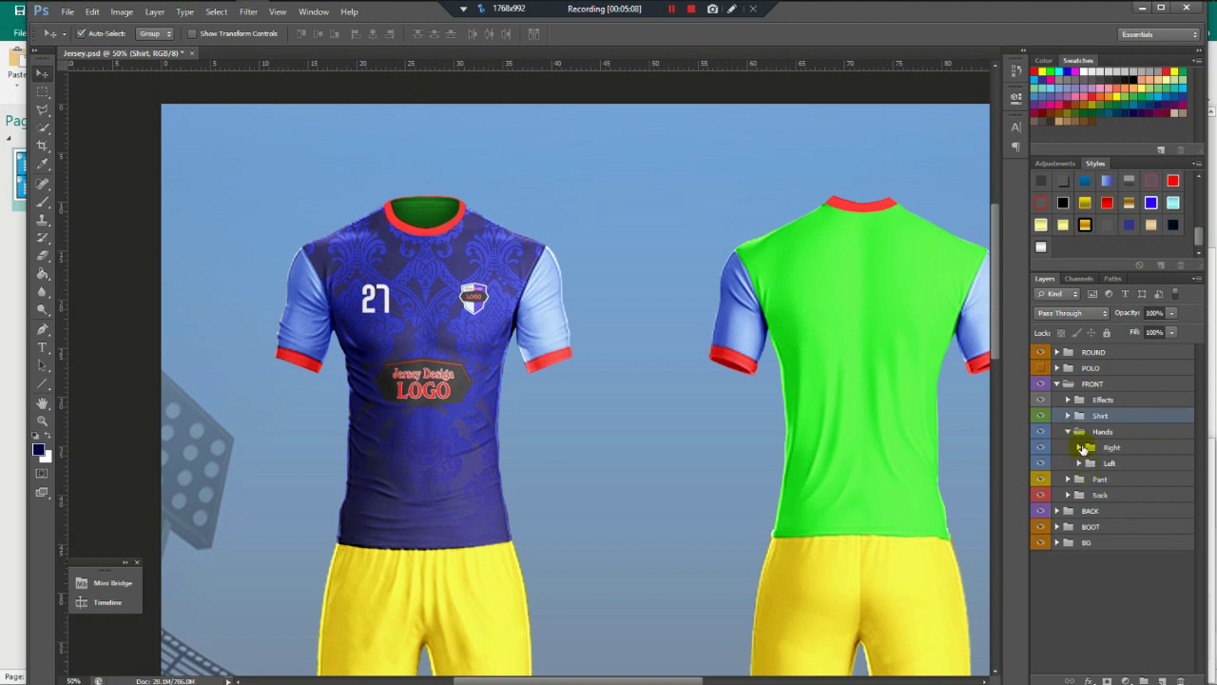
pyautogui.click(1081, 447)
pyautogui.click(1113, 473)
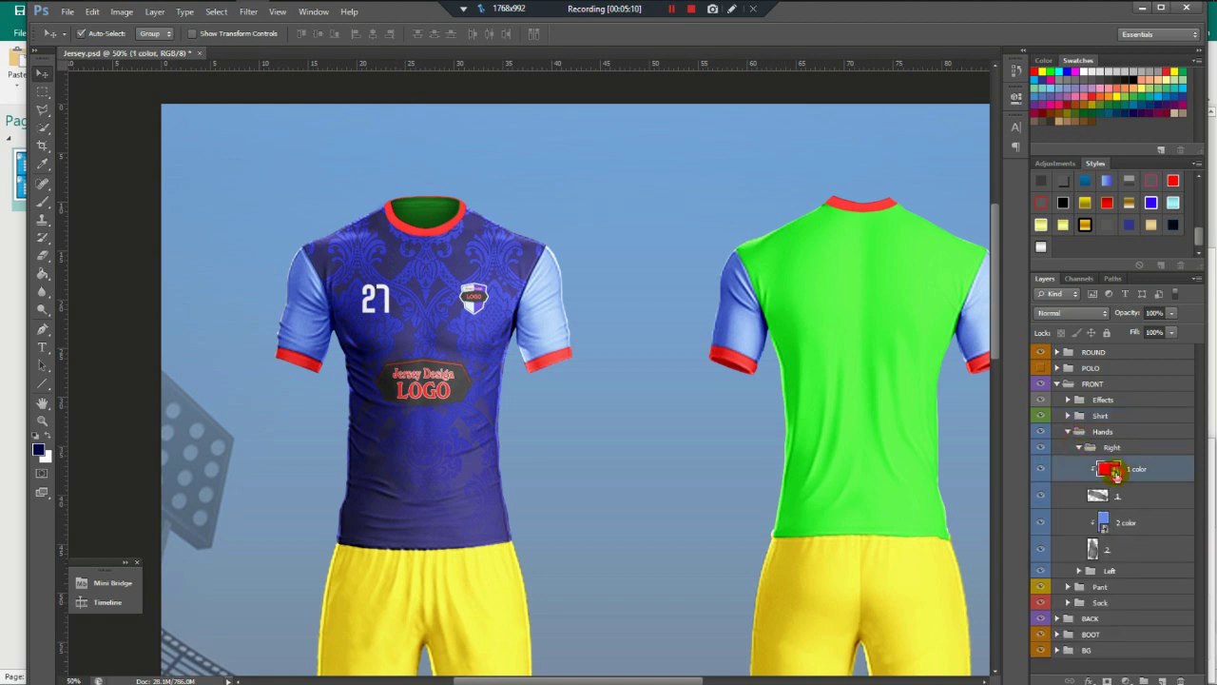
pyautogui.doubleClick(1113, 474)
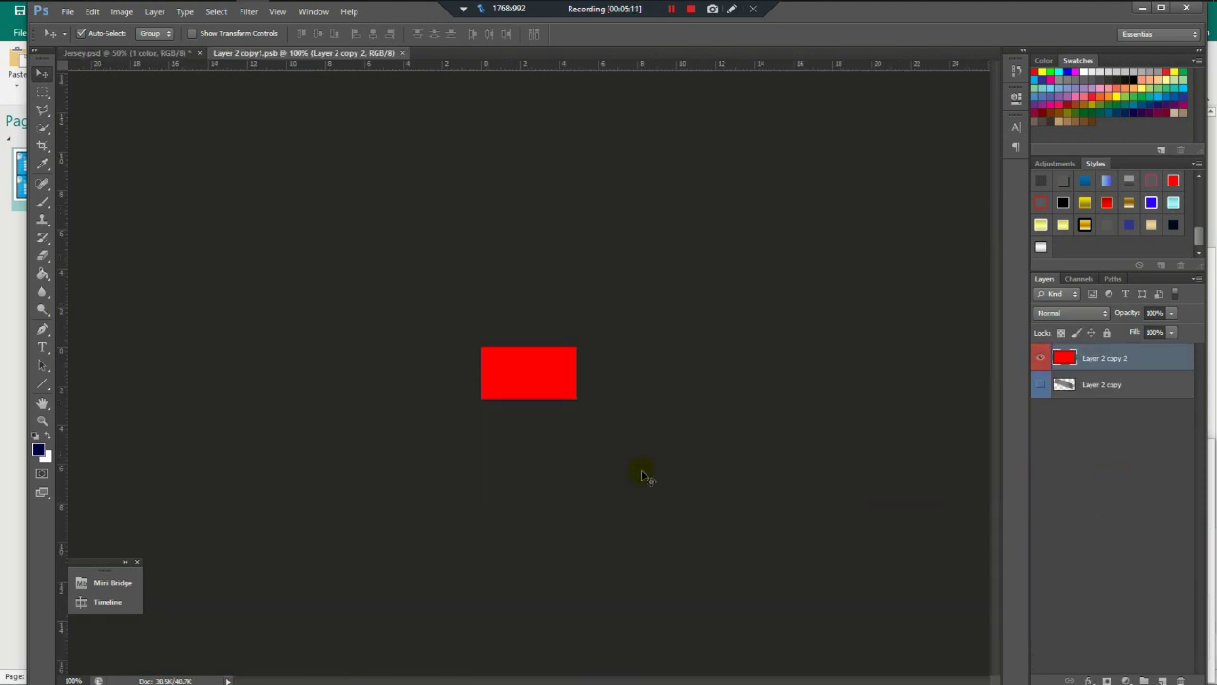
# Fill the right cuff artwork with the navy foreground color, and save and close its document.
pyautogui.click(44, 206)
pyautogui.hotkey('shift', 'alt', 'BackSpace')
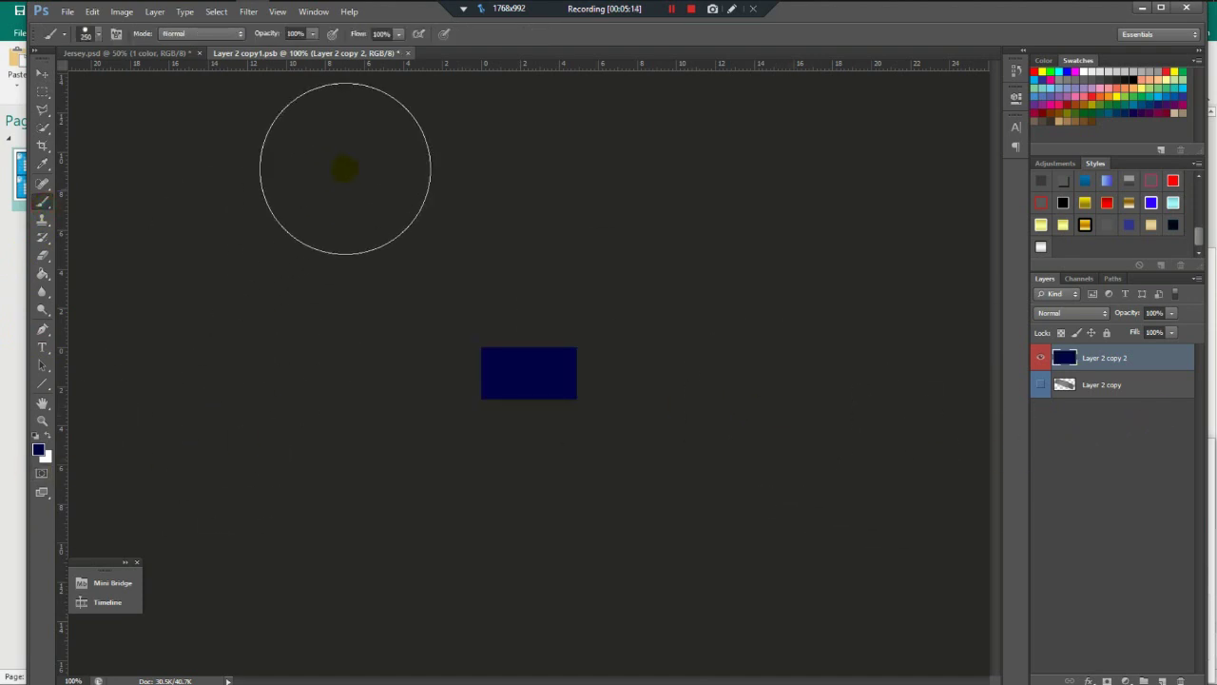
pyautogui.click(408, 53)
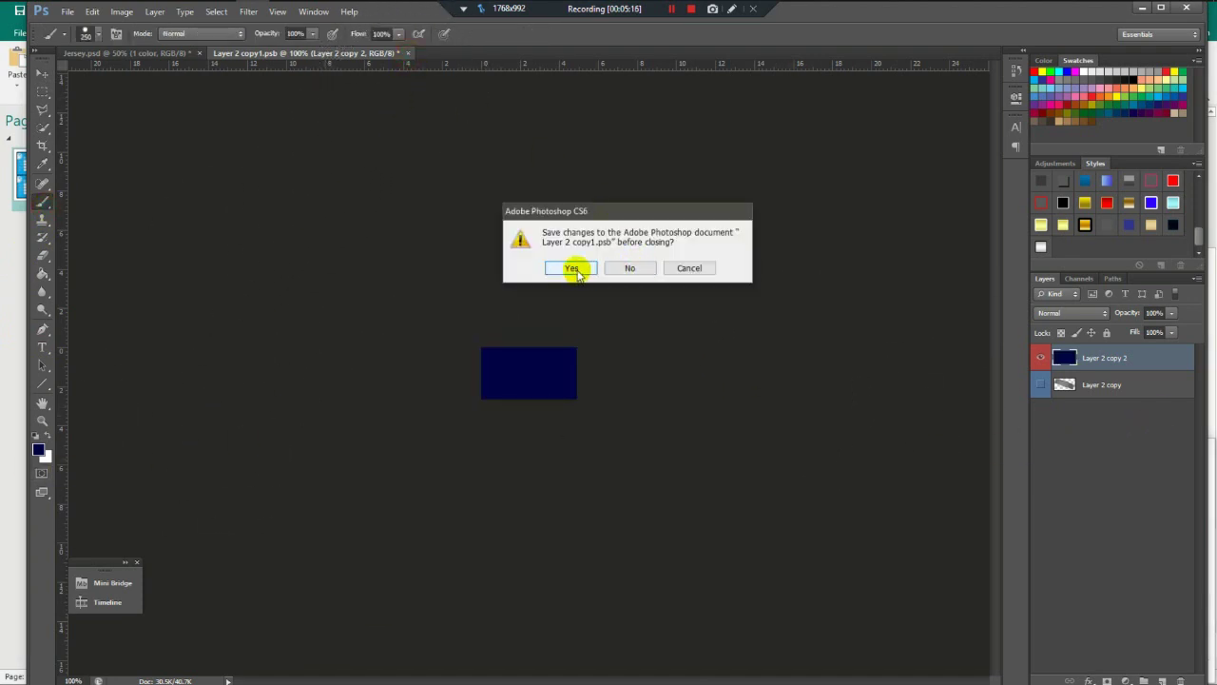
pyautogui.click(571, 268)
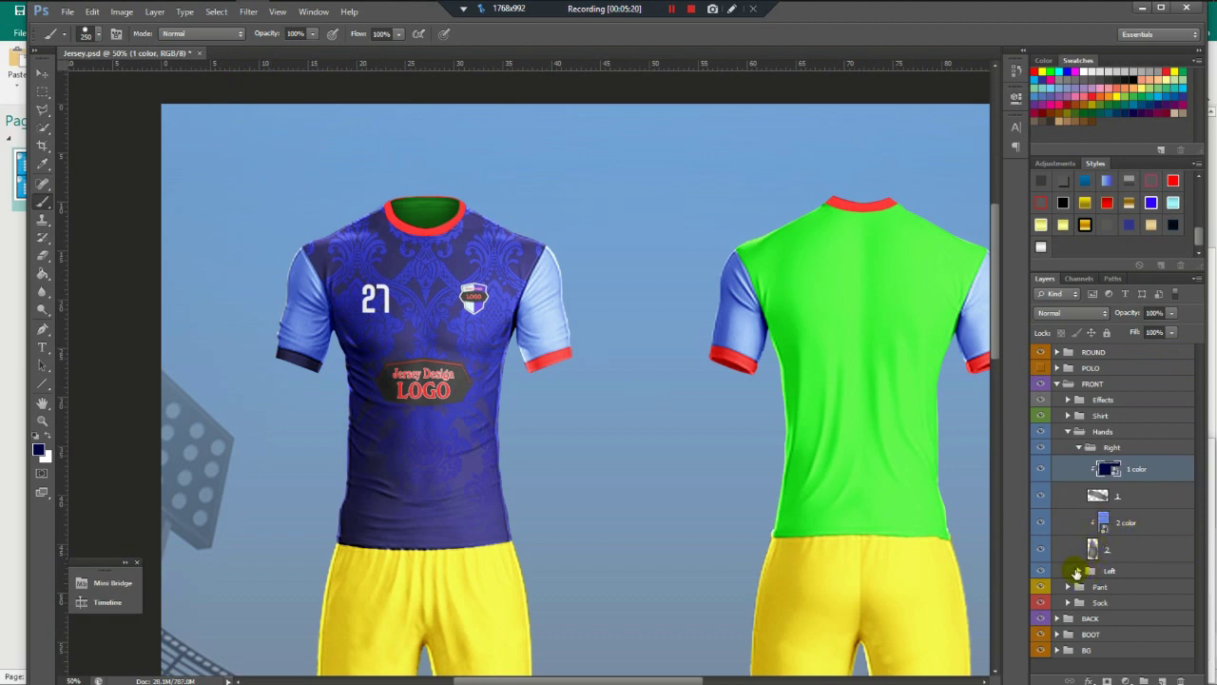
# Fill the Left sleeve's 1 color smart object with navy, and save and close its document.
pyautogui.click(1109, 571)
pyautogui.click(1079, 572)
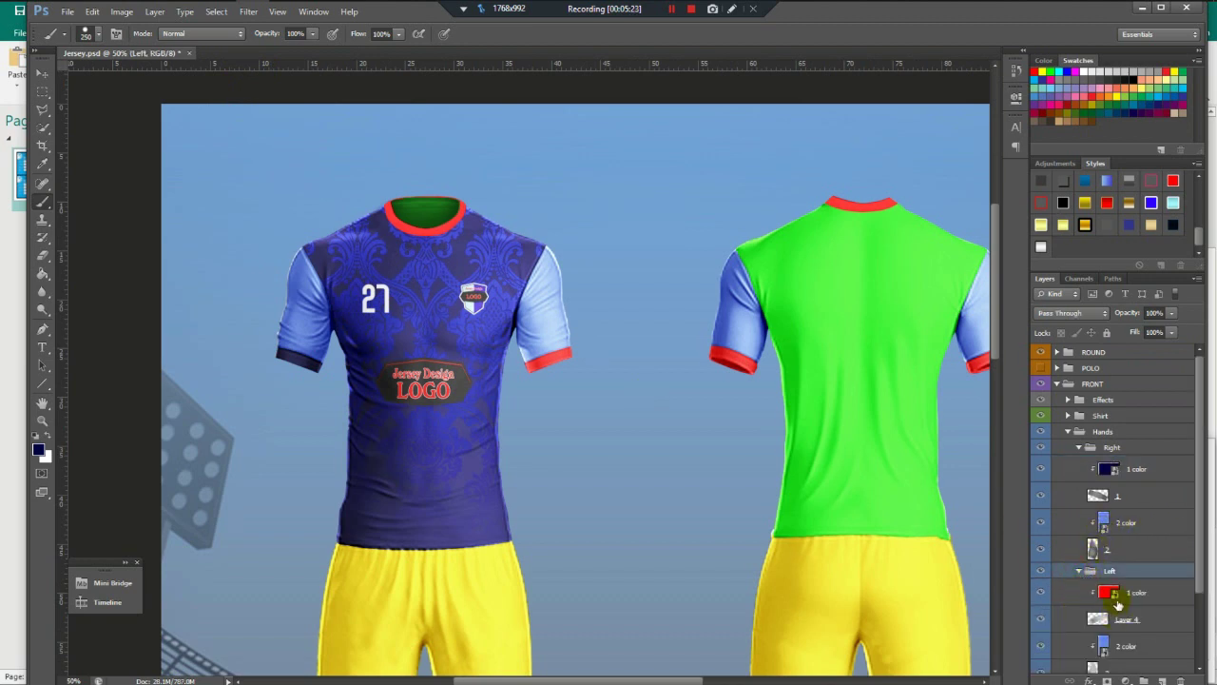
pyautogui.doubleClick(1115, 595)
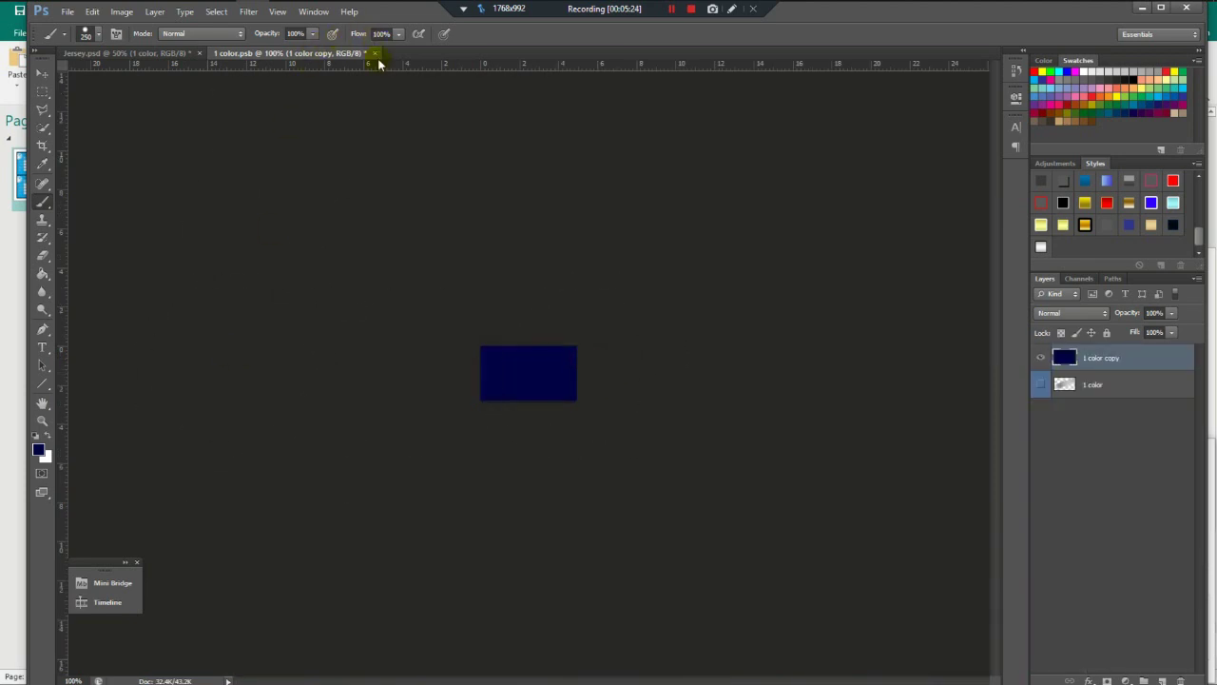
pyautogui.click(374, 54)
pyautogui.click(567, 269)
pyautogui.moveTo(1206, 390); pyautogui.dragTo(1210, 496)
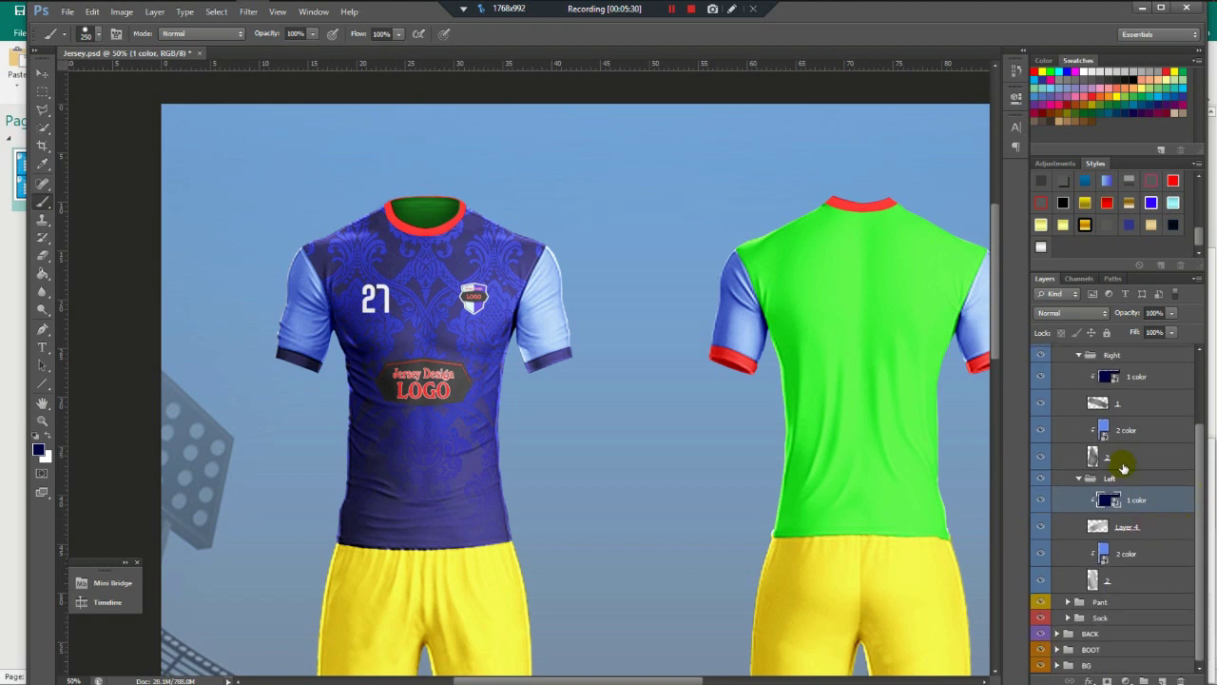
# Open the 2 color smart object in the front jersey's Right sleeve group for editing.
pyautogui.click(1161, 461)
pyautogui.click(1127, 433)
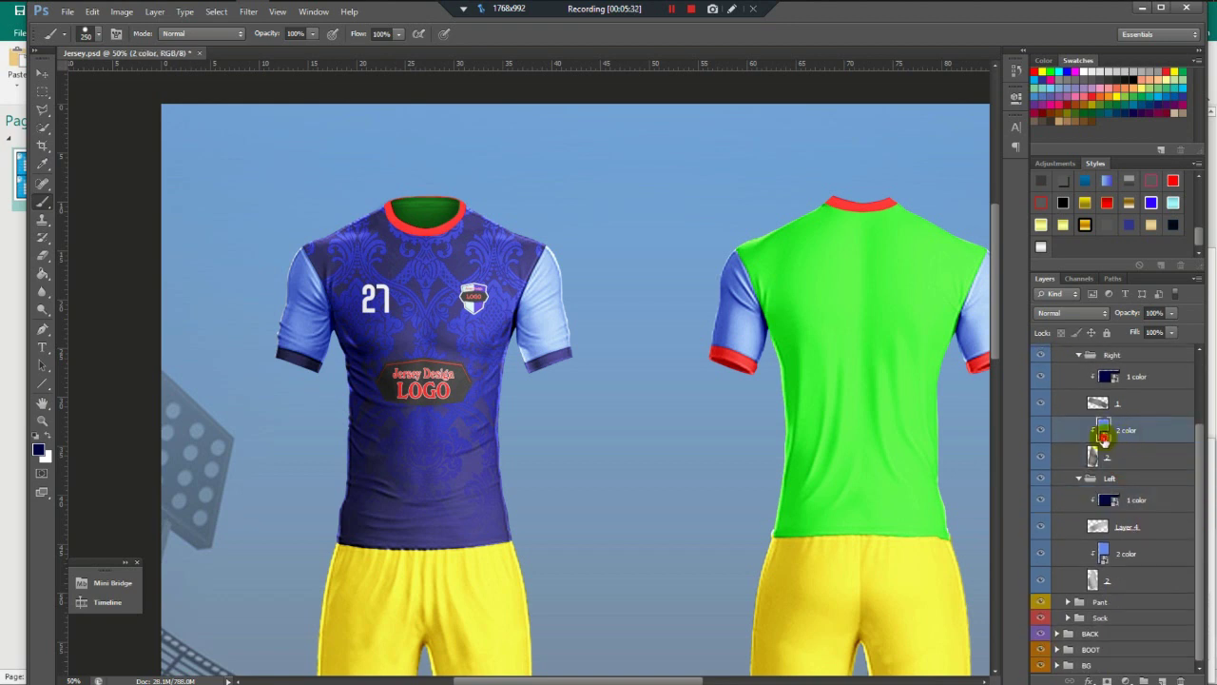
pyautogui.doubleClick(1103, 432)
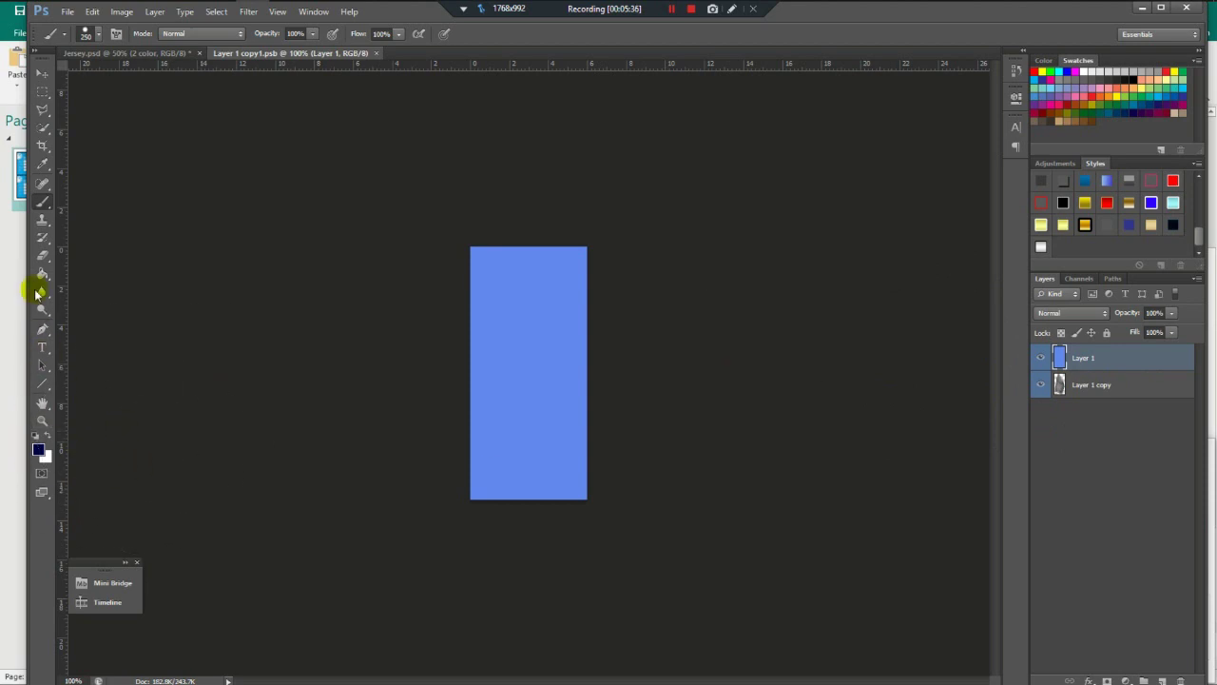
# Apply a white (ffffff) Color Overlay to Layer 1 of the right sleeve artwork, and save and close its document.
pyautogui.doubleClick(1156, 358)
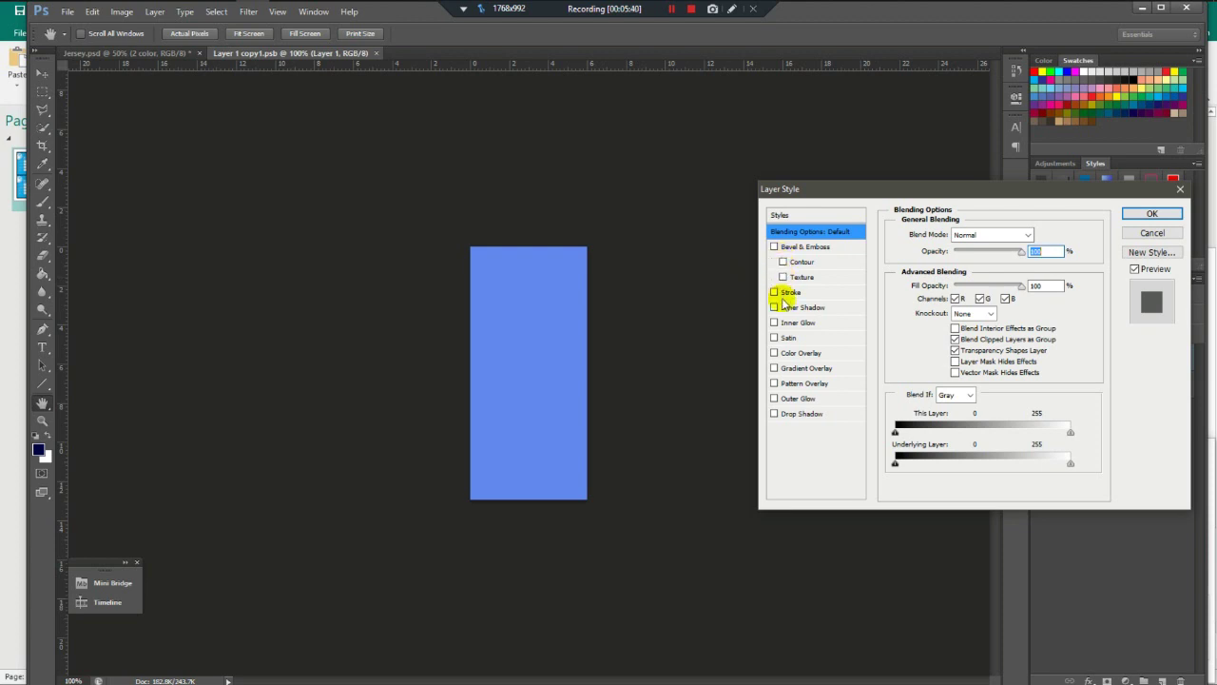
pyautogui.click(776, 353)
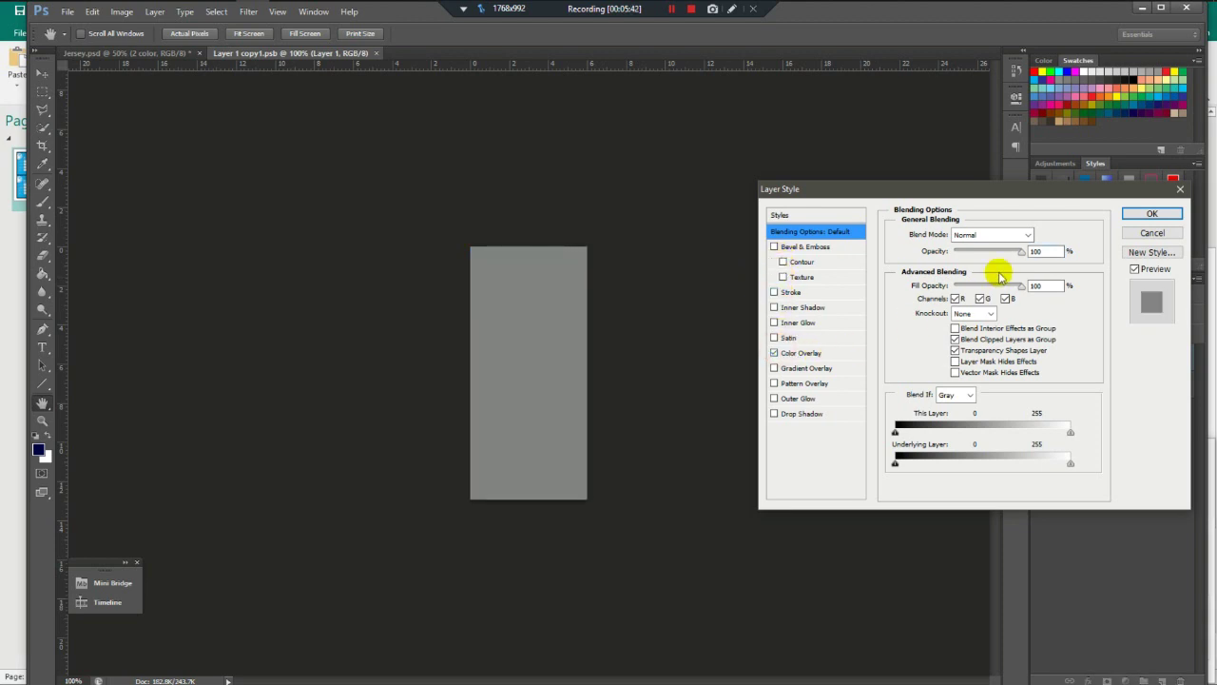
pyautogui.click(806, 353)
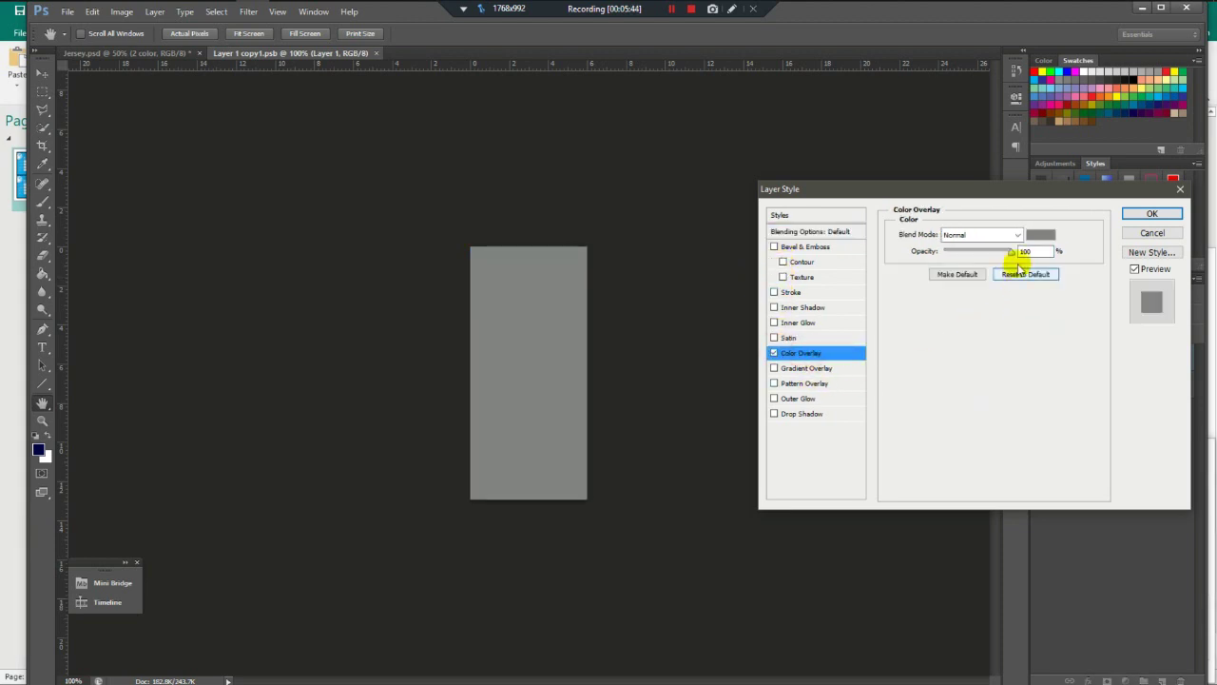
pyautogui.click(1052, 235)
pyautogui.moveTo(920, 447); pyautogui.dragTo(695, 412)
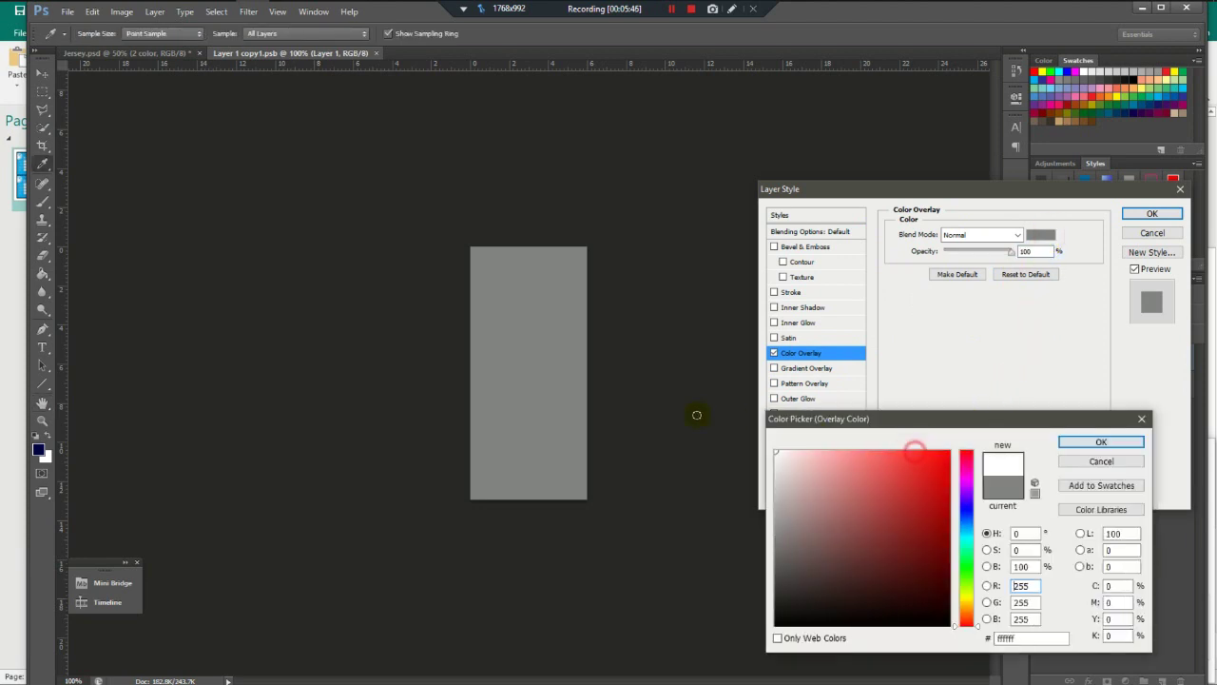
pyautogui.click(1102, 442)
pyautogui.click(1152, 213)
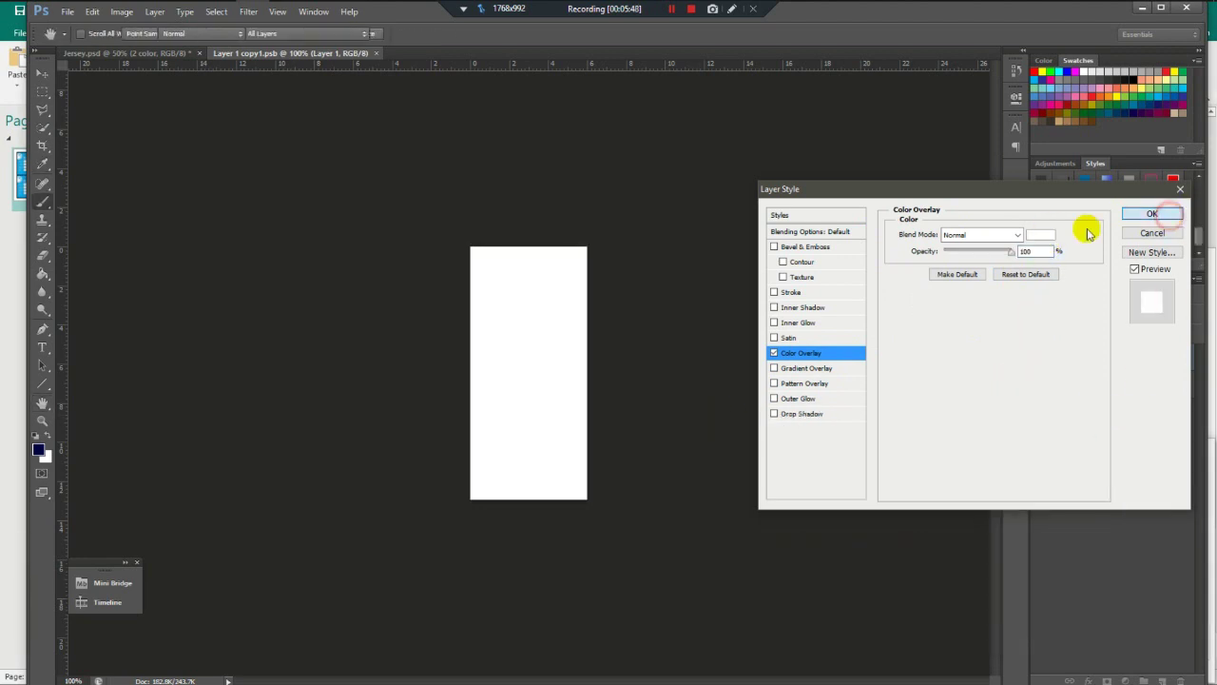
pyautogui.click(384, 55)
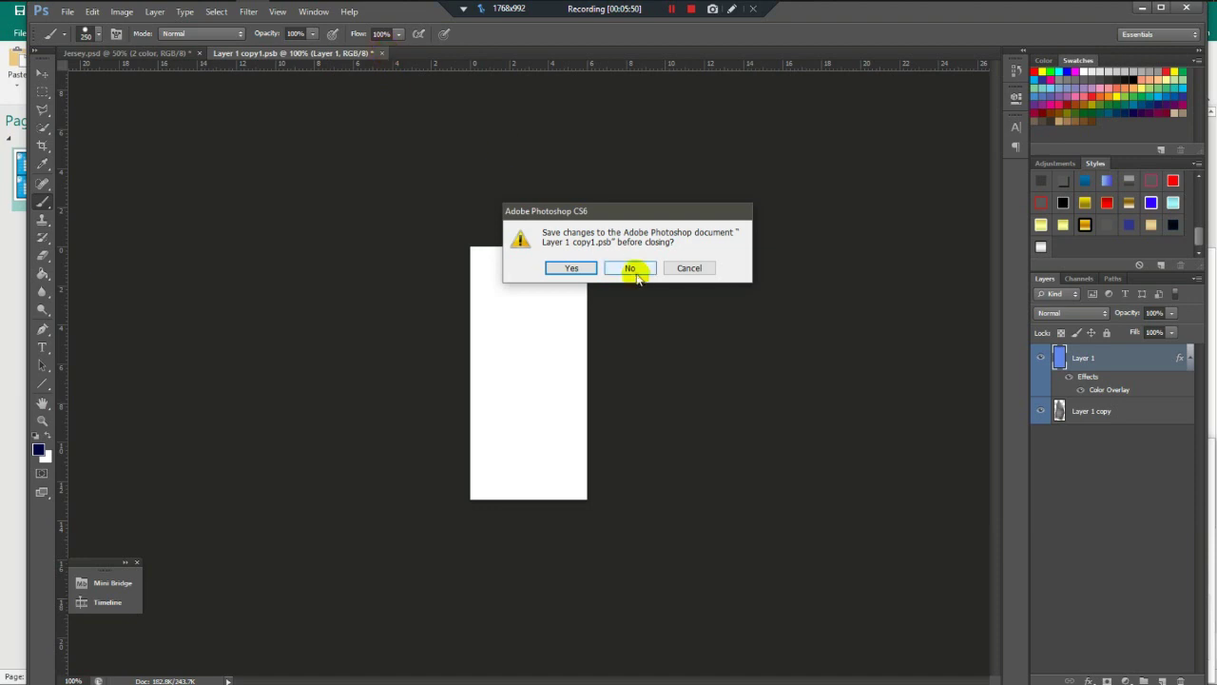
pyautogui.click(584, 266)
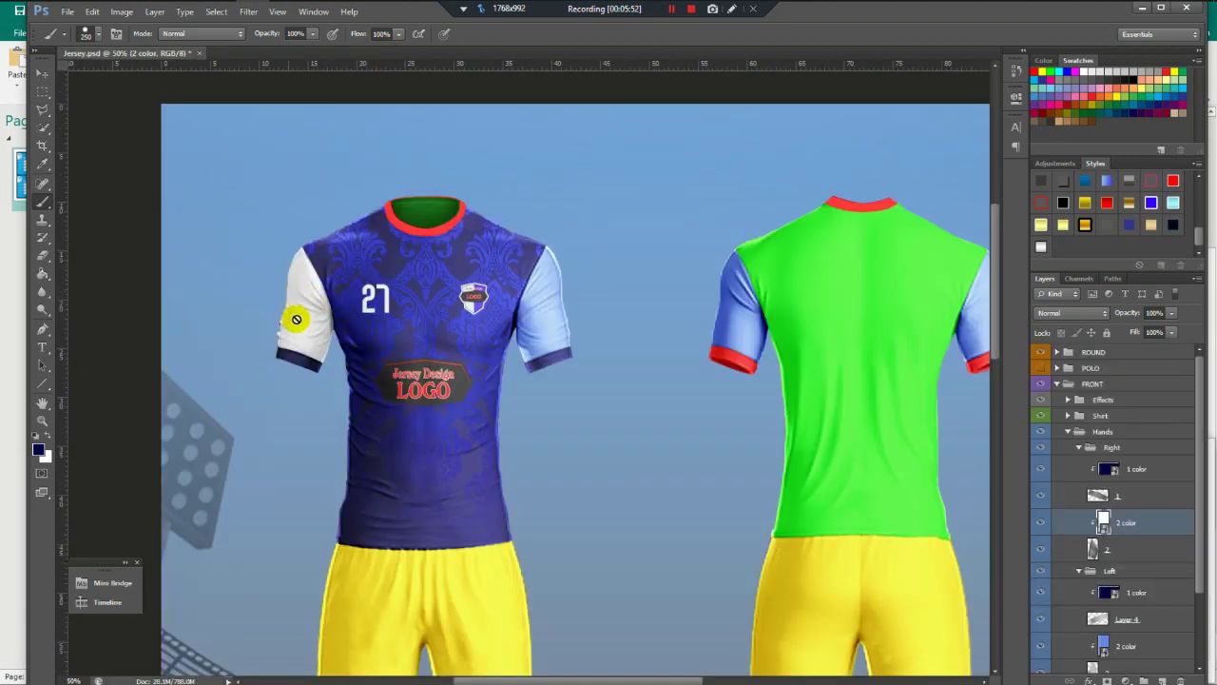
# Open the Left sleeve group's 2 color smart object for editing.
pyautogui.moveTo(1201, 435); pyautogui.dragTo(1201, 513)
pyautogui.click(1113, 558)
pyautogui.doubleClick(1104, 556)
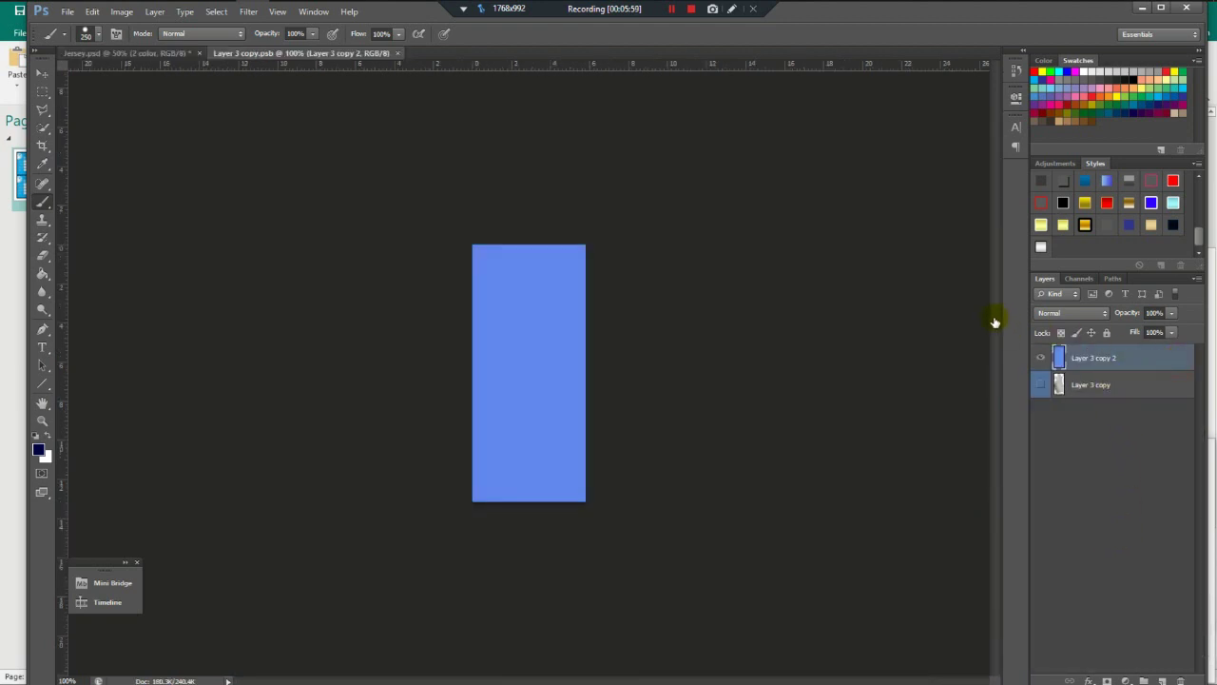
# Apply a white (ffffff) Color Overlay to Layer 3 copy 2 of the left sleeve artwork, and save and close its document.
pyautogui.click(775, 353)
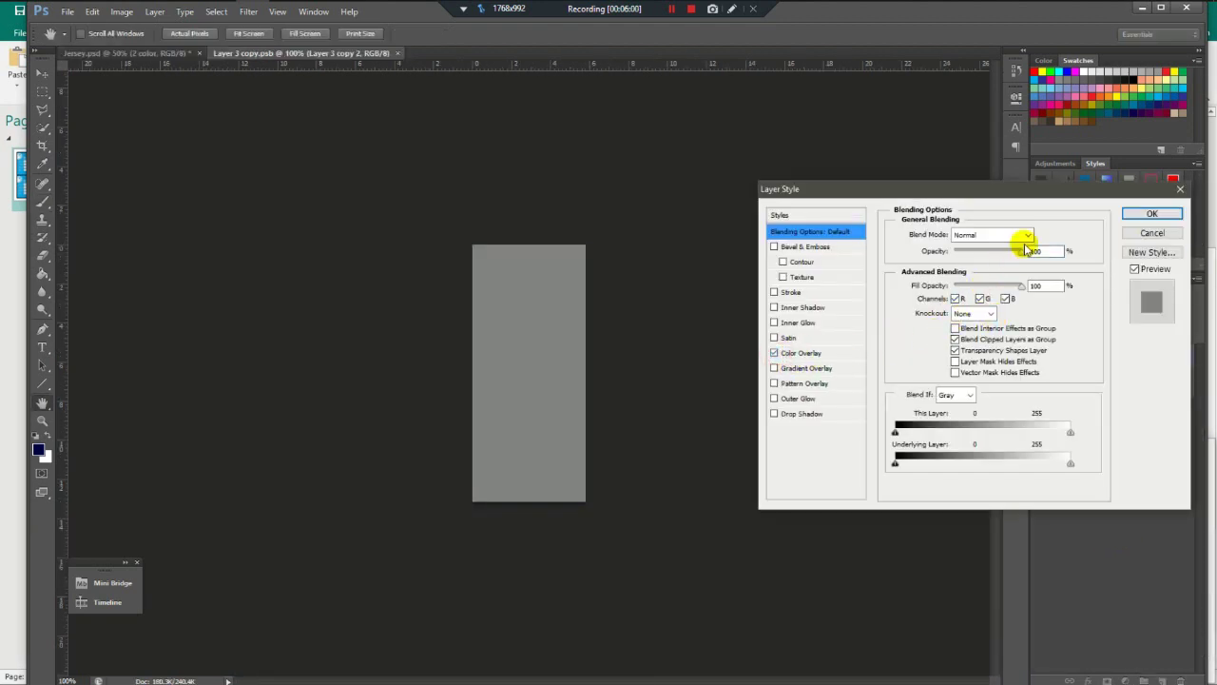
pyautogui.click(804, 352)
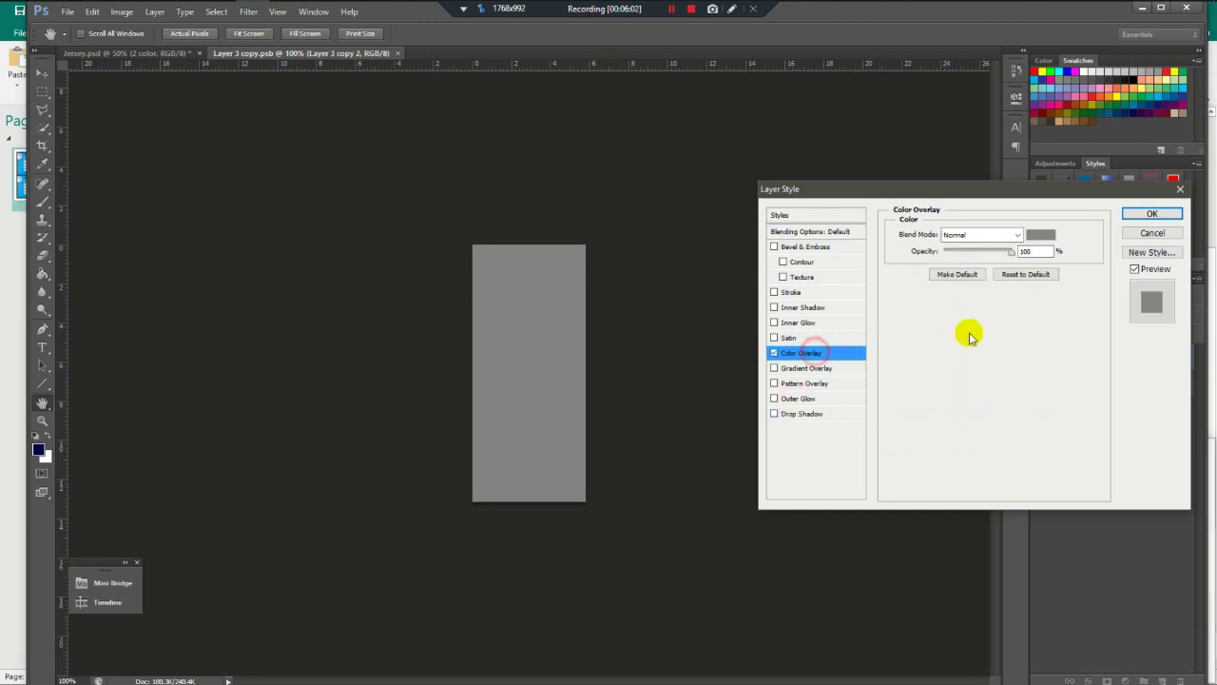
pyautogui.click(1041, 235)
pyautogui.click(778, 451)
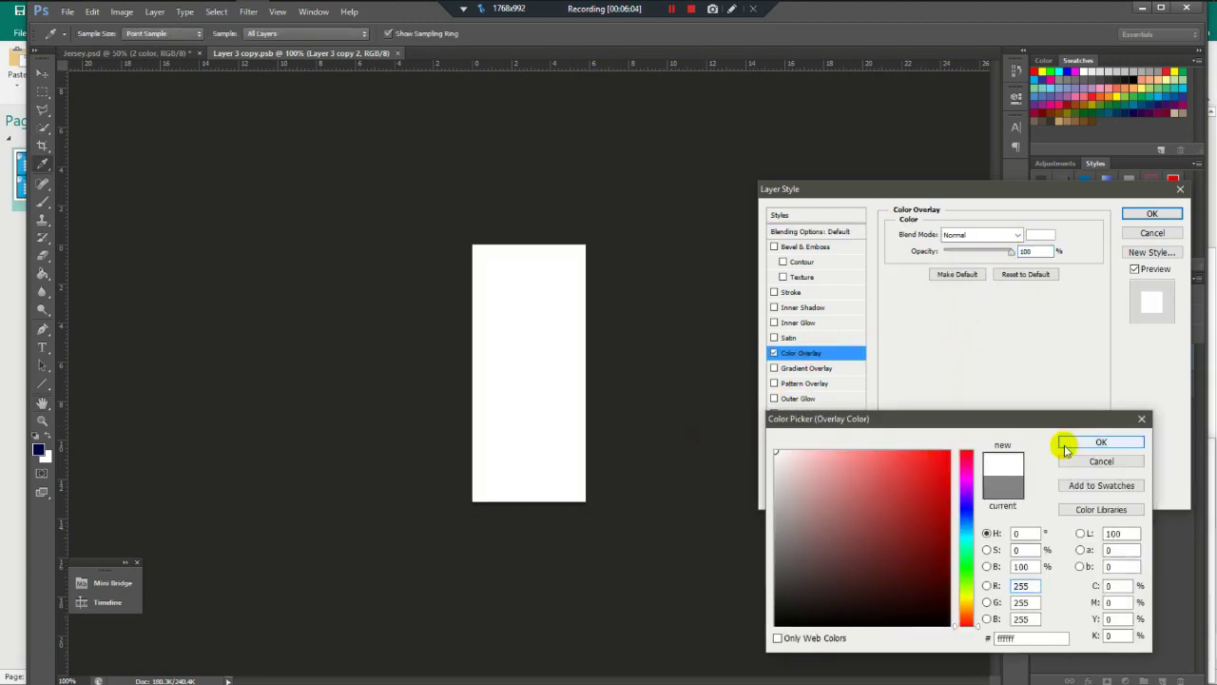
pyautogui.click(1066, 441)
pyautogui.click(1146, 214)
pyautogui.press('b')
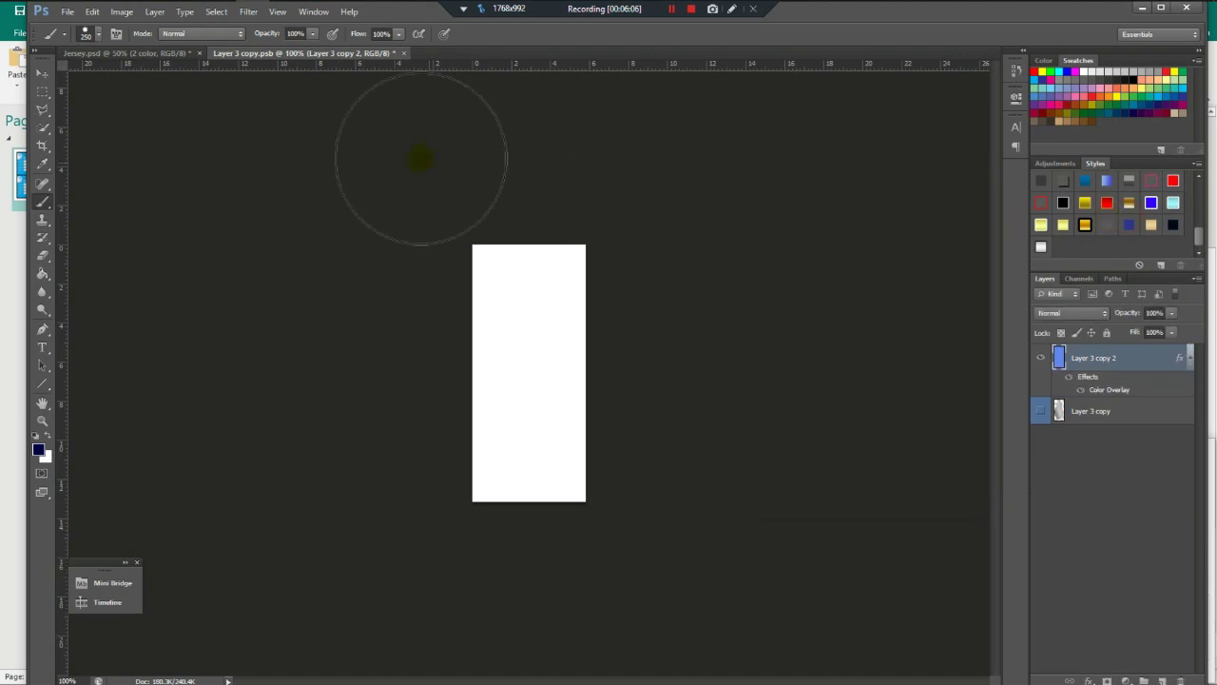
pyautogui.click(404, 53)
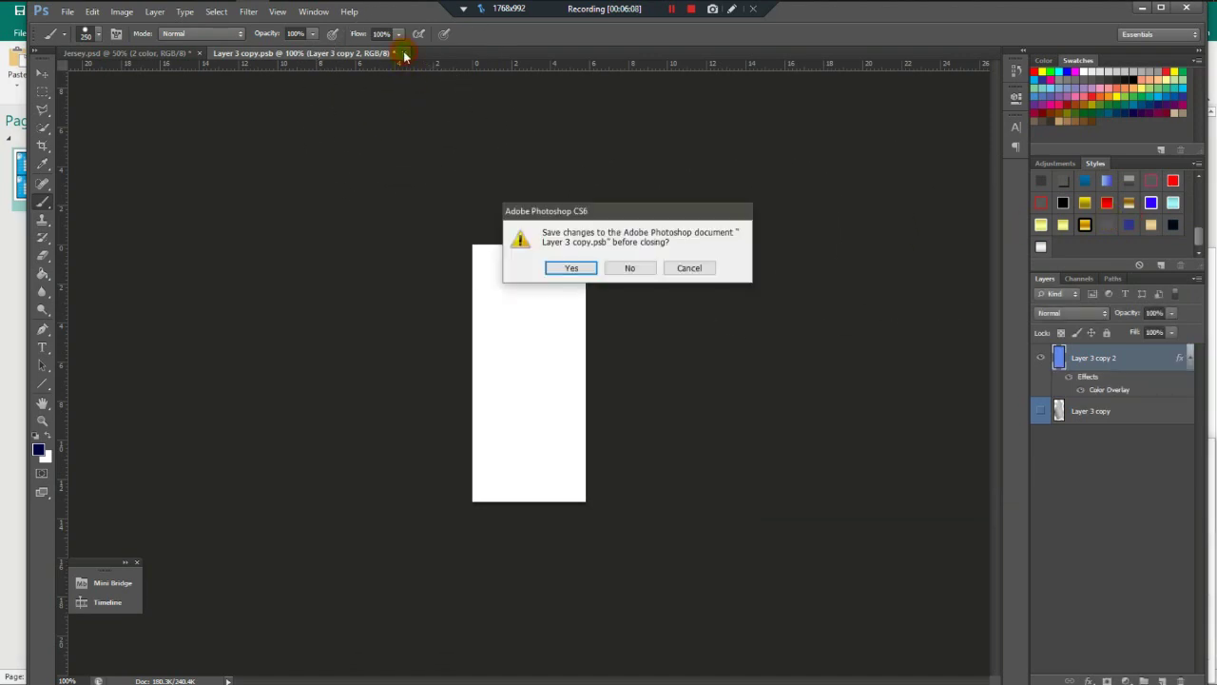
pyautogui.click(582, 268)
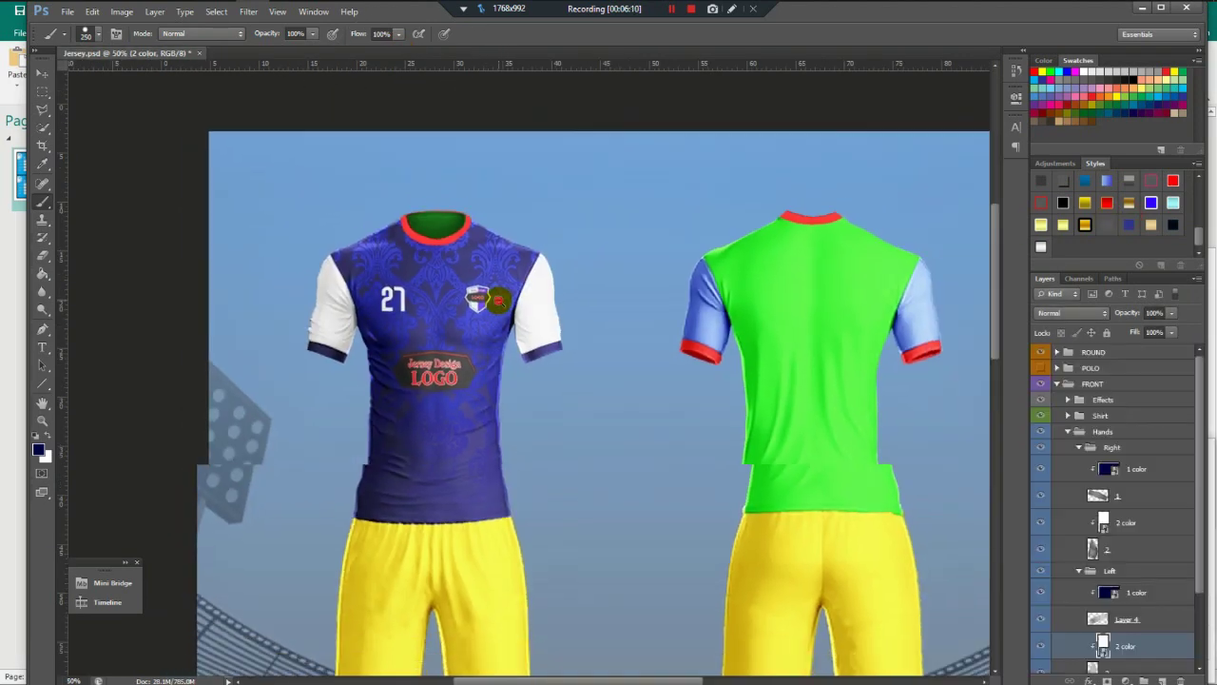
# Collapse the Right sleeve group, expand the front Pant group, and open its Pant color smart object for editing.
pyautogui.scroll(-2, 484, 412)
pyautogui.scroll(1, 320, 389)
pyautogui.moveTo(320, 389); pyautogui.dragTo(437, 312)
pyautogui.scroll(1, 438, 311)
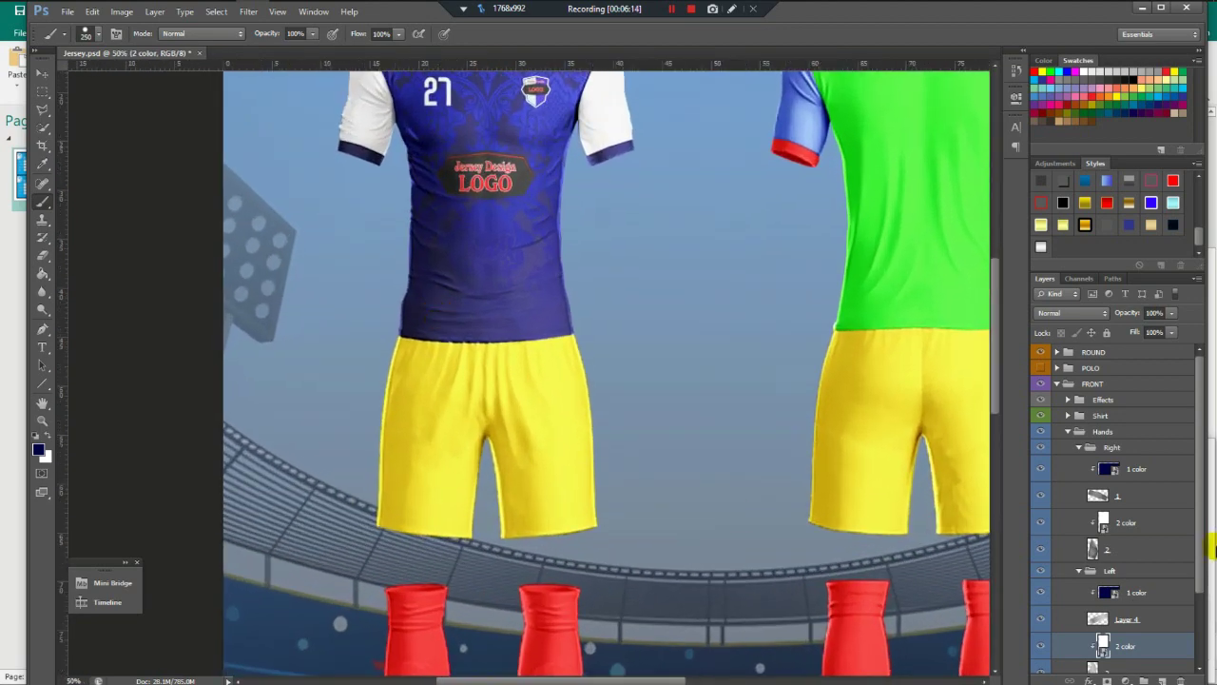
pyautogui.scroll(-2, 1189, 513)
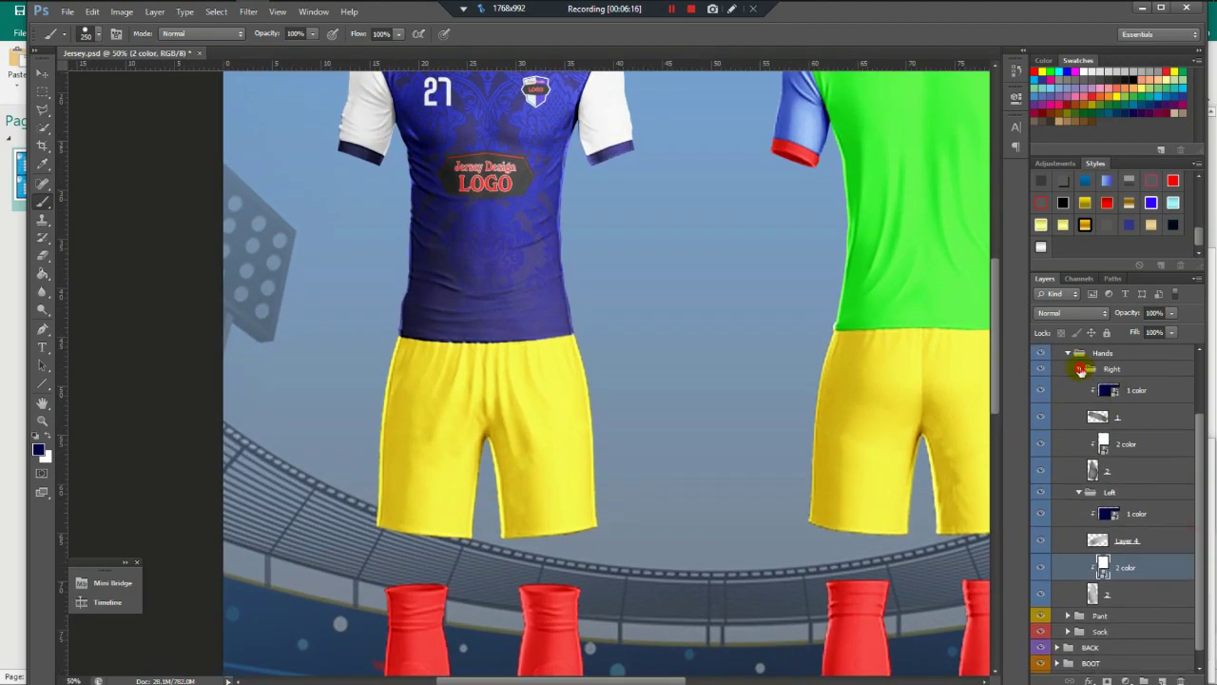
pyautogui.click(1079, 369)
pyautogui.click(1069, 587)
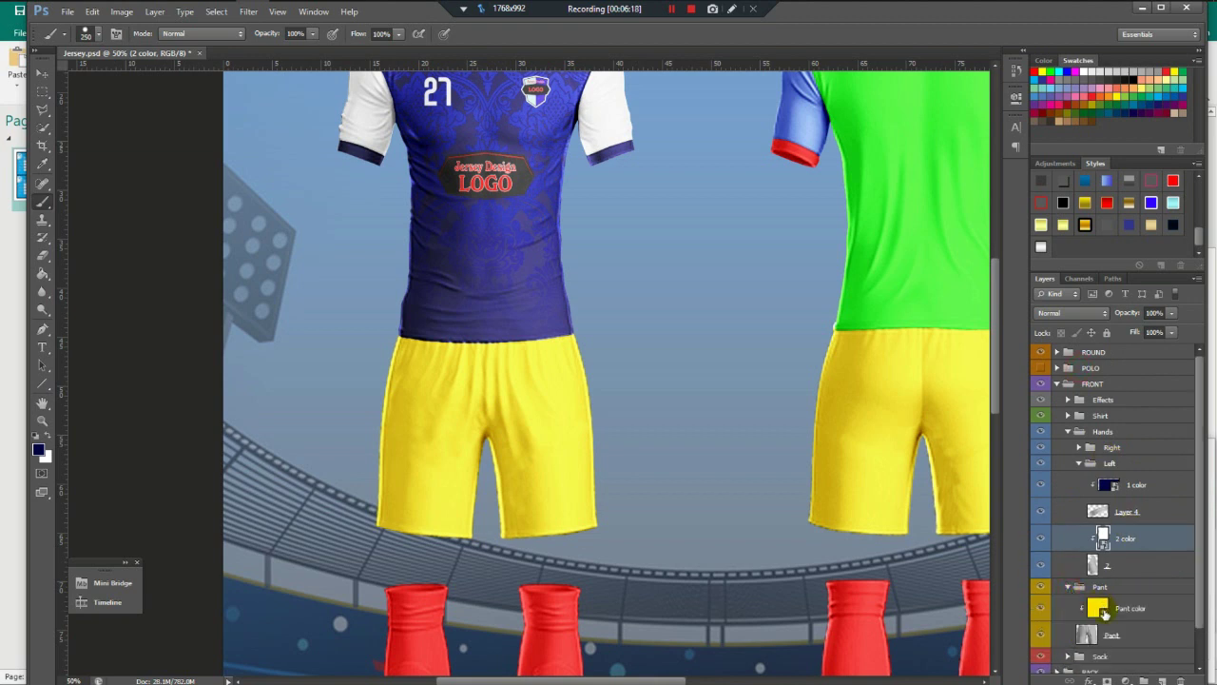
pyautogui.click(1100, 609)
pyautogui.doubleClick(1100, 611)
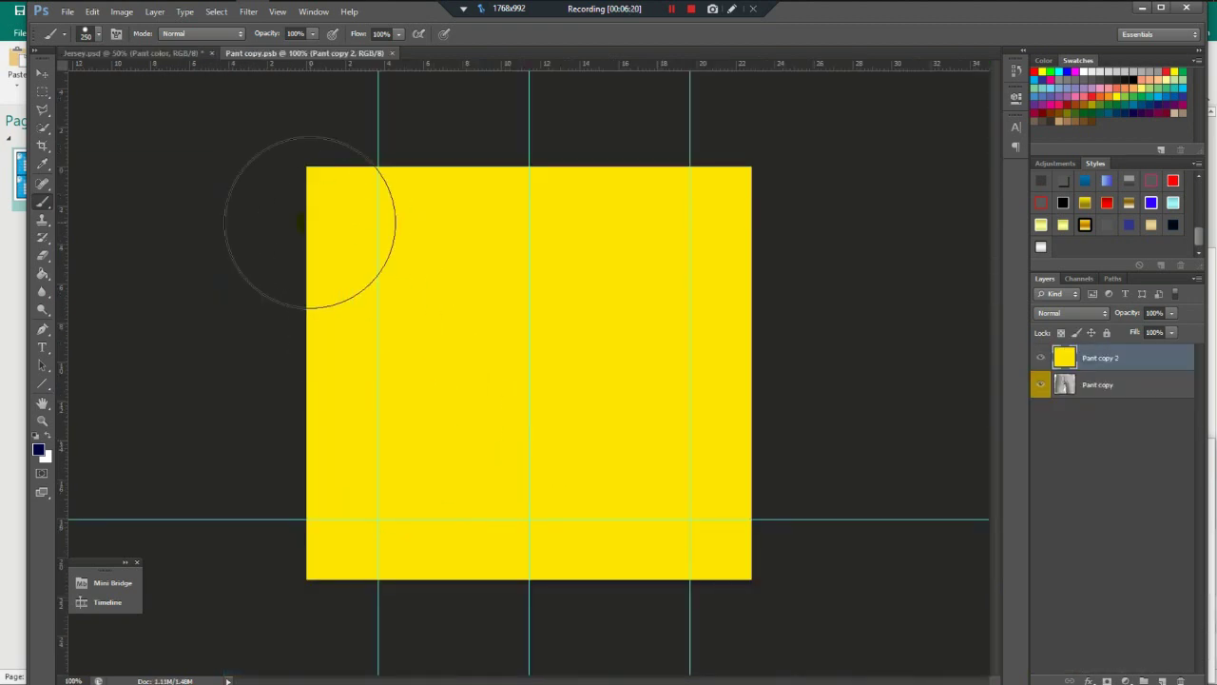
# Apply a white Color Overlay at 100% opacity to the yellow Pant copy 2 layer.
pyautogui.click(39, 452)
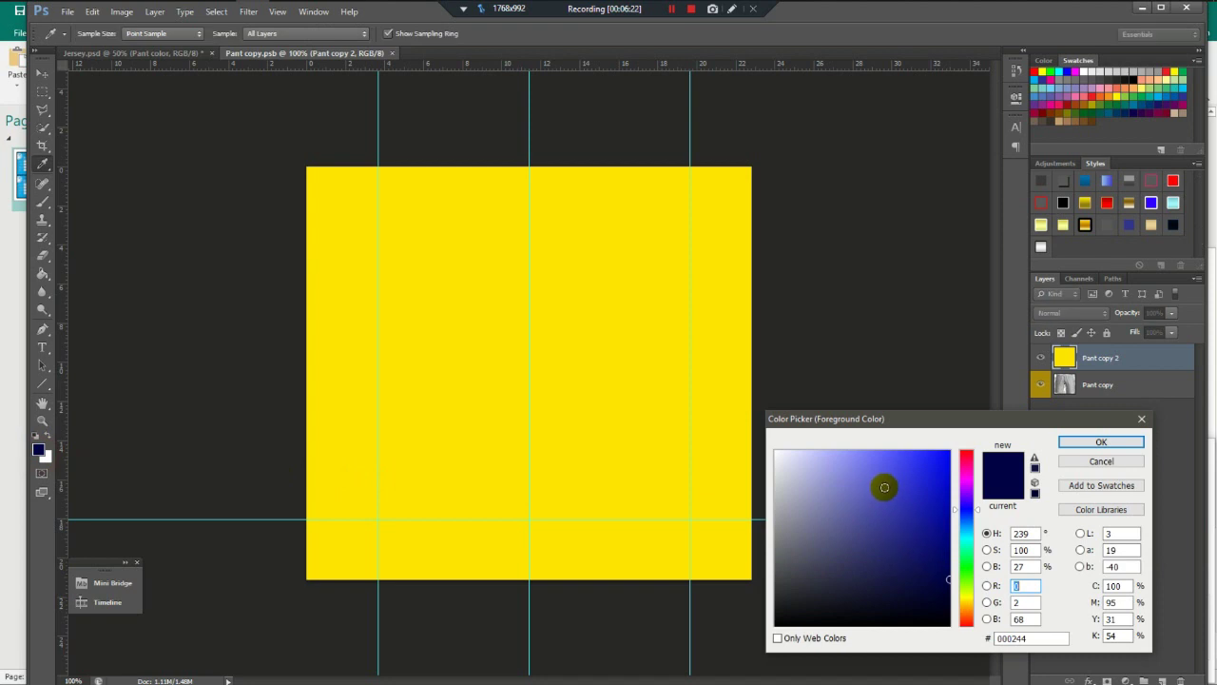
pyautogui.click(1130, 461)
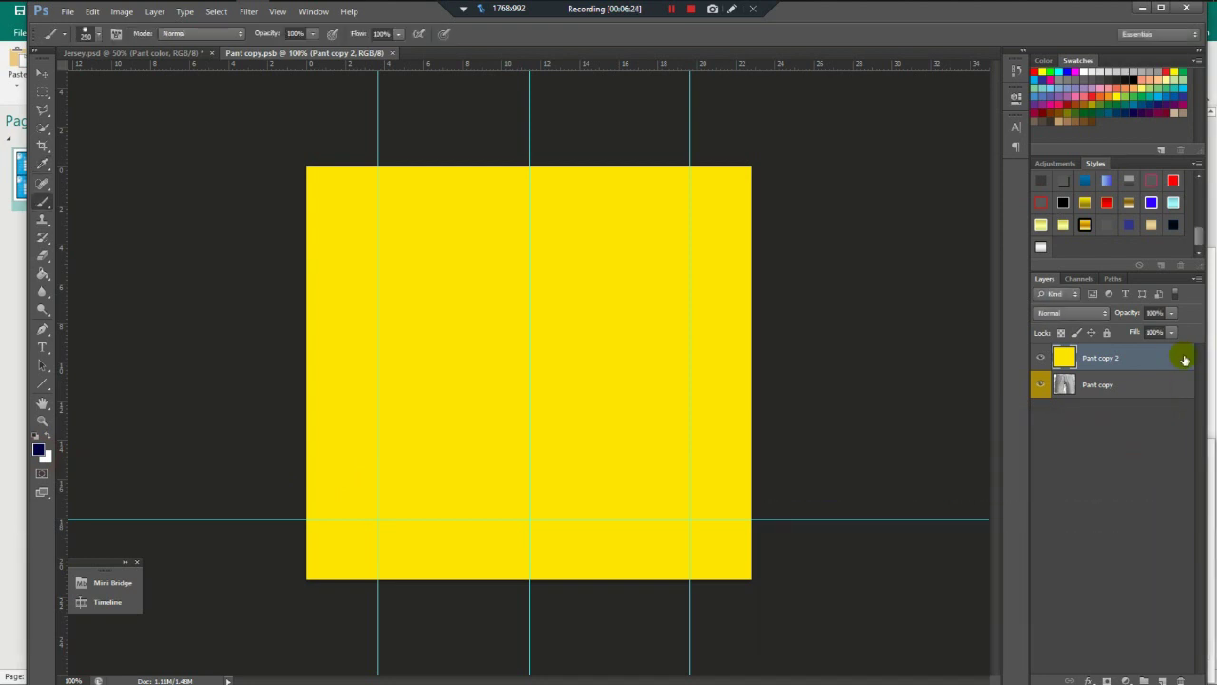
pyautogui.doubleClick(1170, 363)
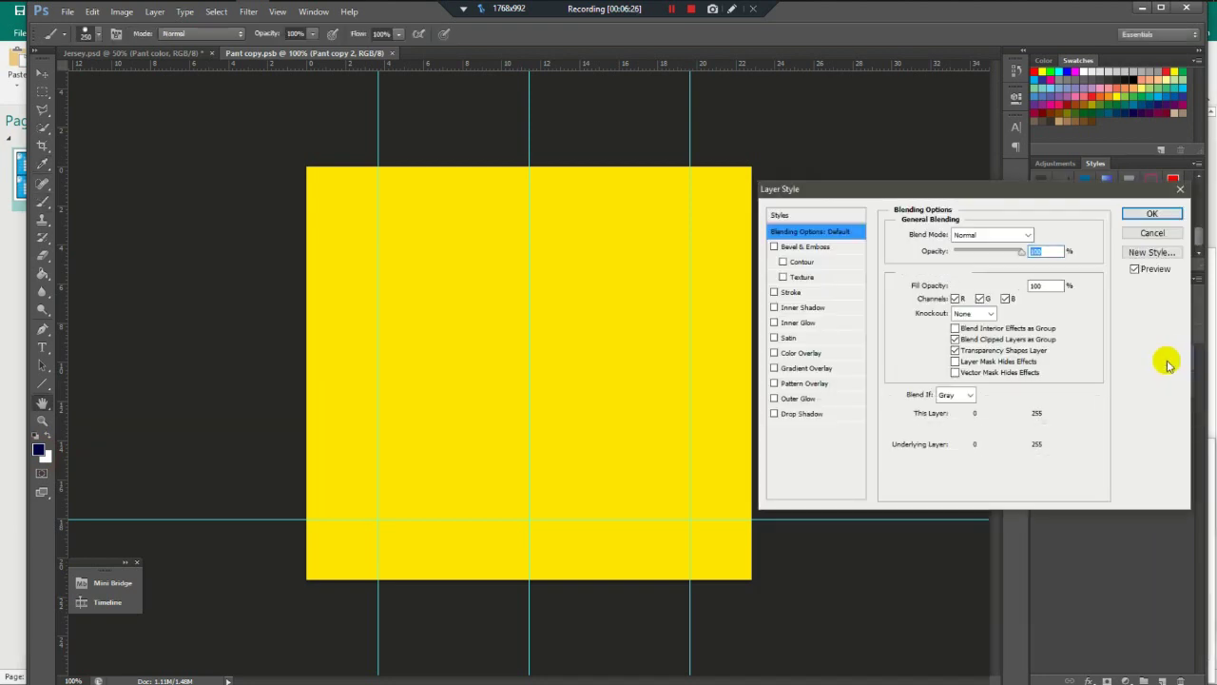
pyautogui.click(804, 353)
pyautogui.click(1046, 235)
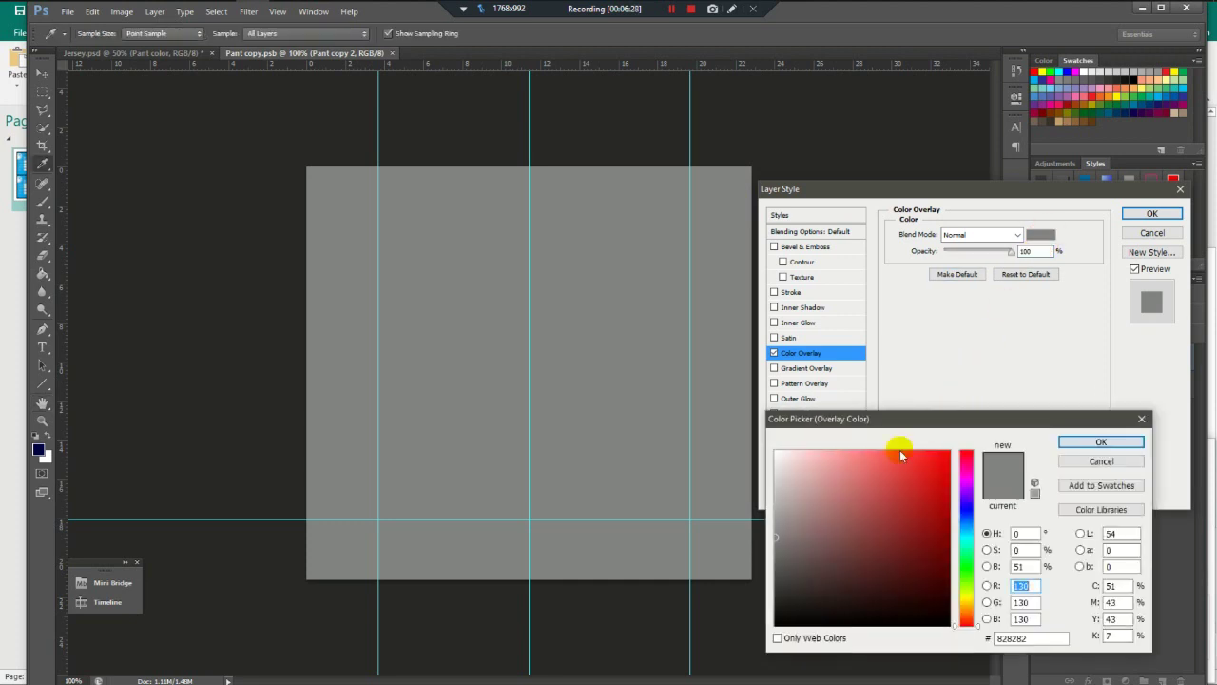
pyautogui.moveTo(900, 450); pyautogui.dragTo(736, 436)
pyautogui.click(1103, 439)
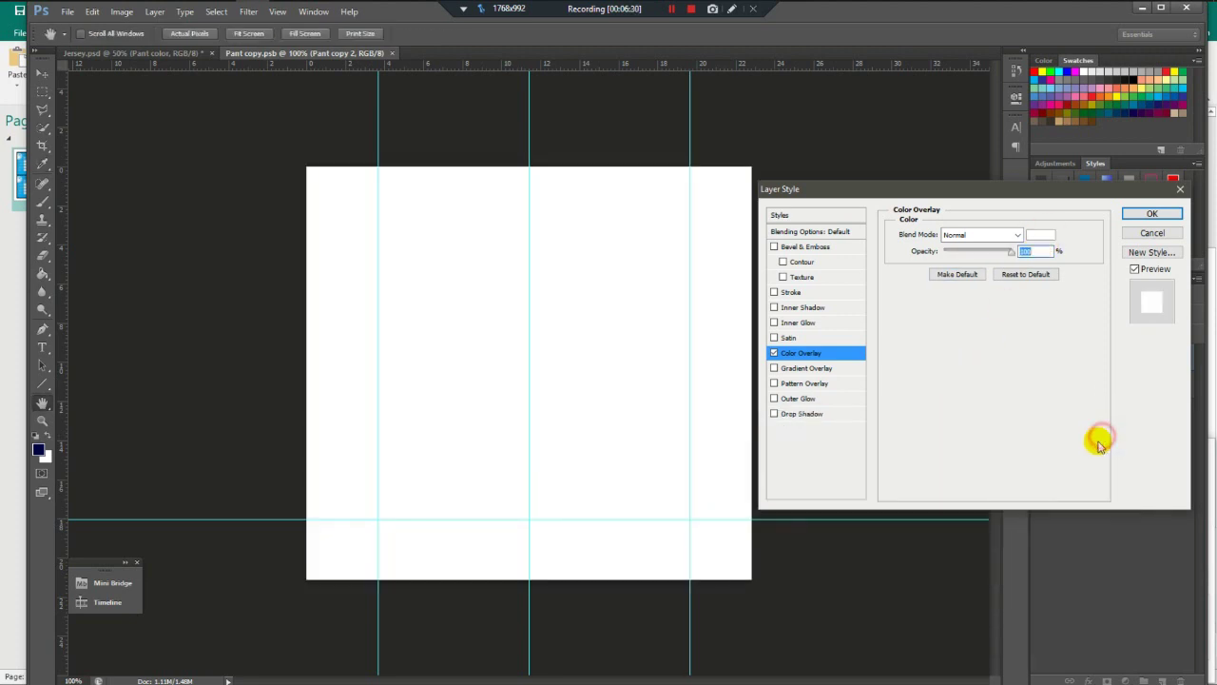
pyautogui.click(1155, 214)
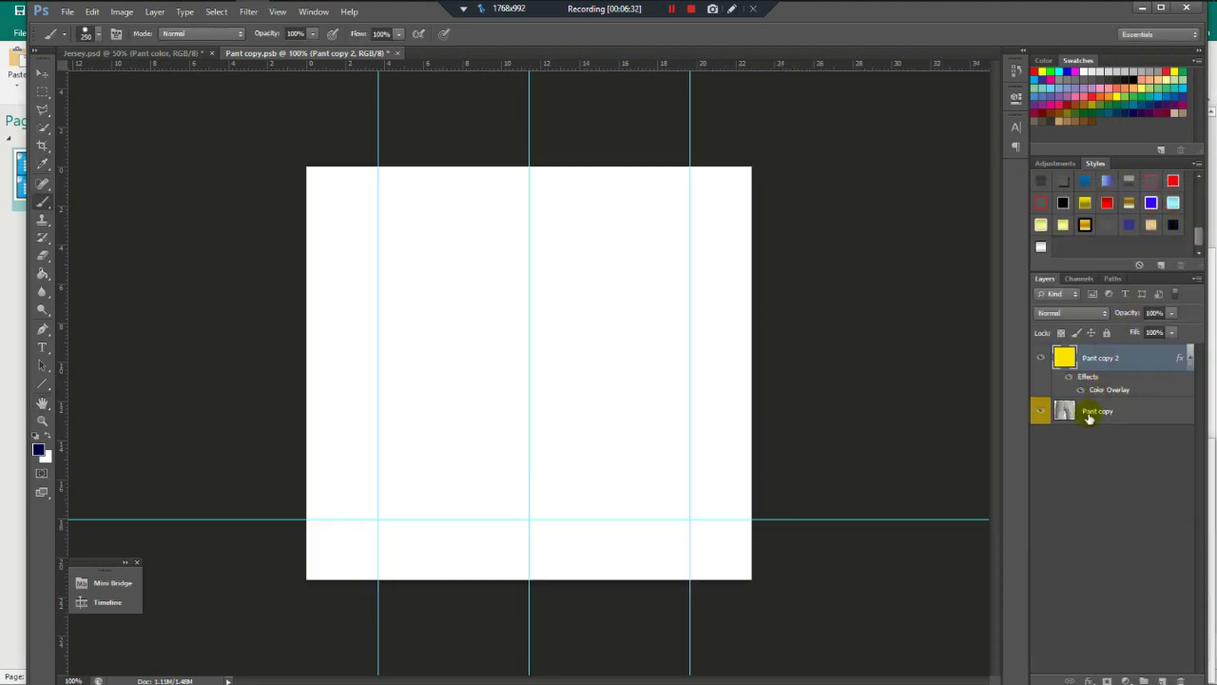
# Move the gray Pant copy template above Pant copy 2, and place the jersey design logo, scaled to about 9%, low on the left-hand leg.
pyautogui.moveTo(1089, 419); pyautogui.dragTo(1109, 354)
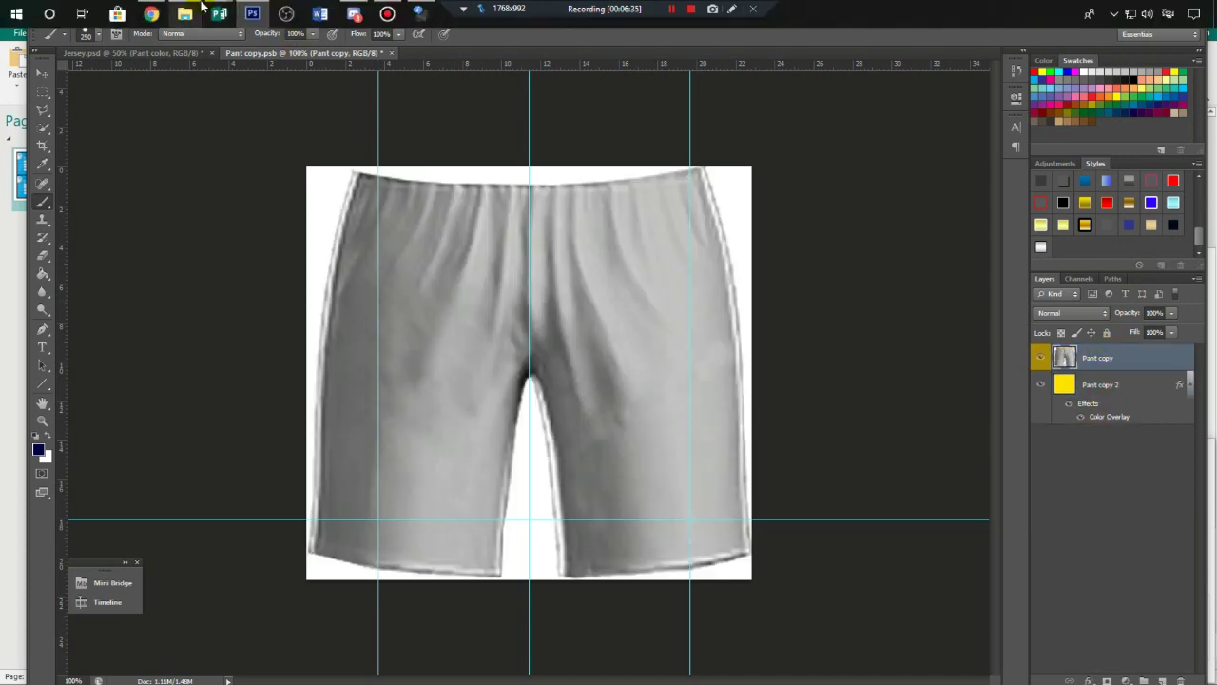
pyautogui.click(188, 12)
pyautogui.moveTo(692, 118); pyautogui.dragTo(370, 438)
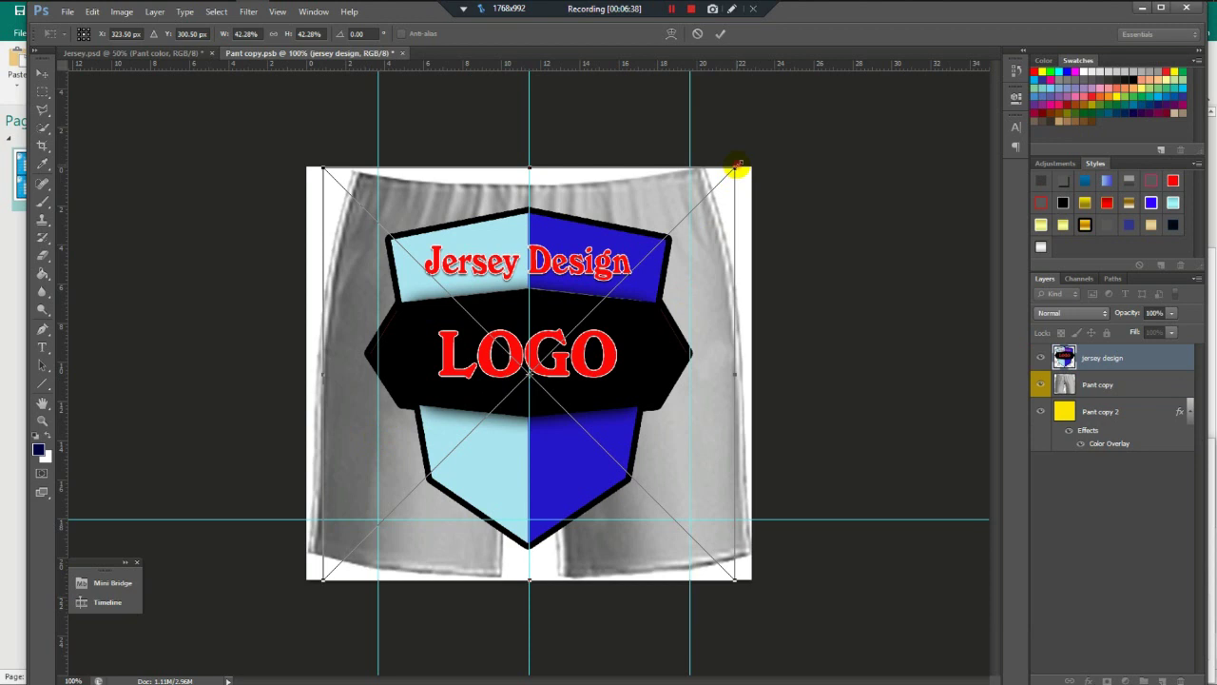
pyautogui.moveTo(738, 169); pyautogui.dragTo(429, 483)
pyautogui.moveTo(395, 566); pyautogui.dragTo(398, 488)
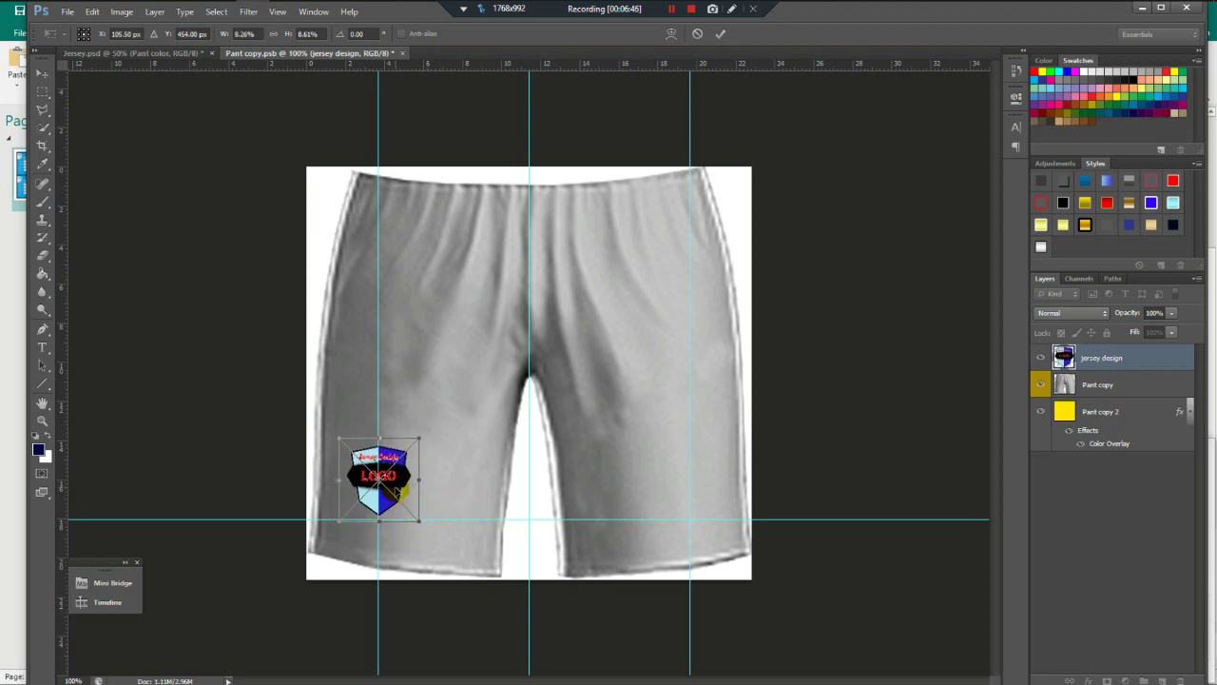
pyautogui.press('Return')
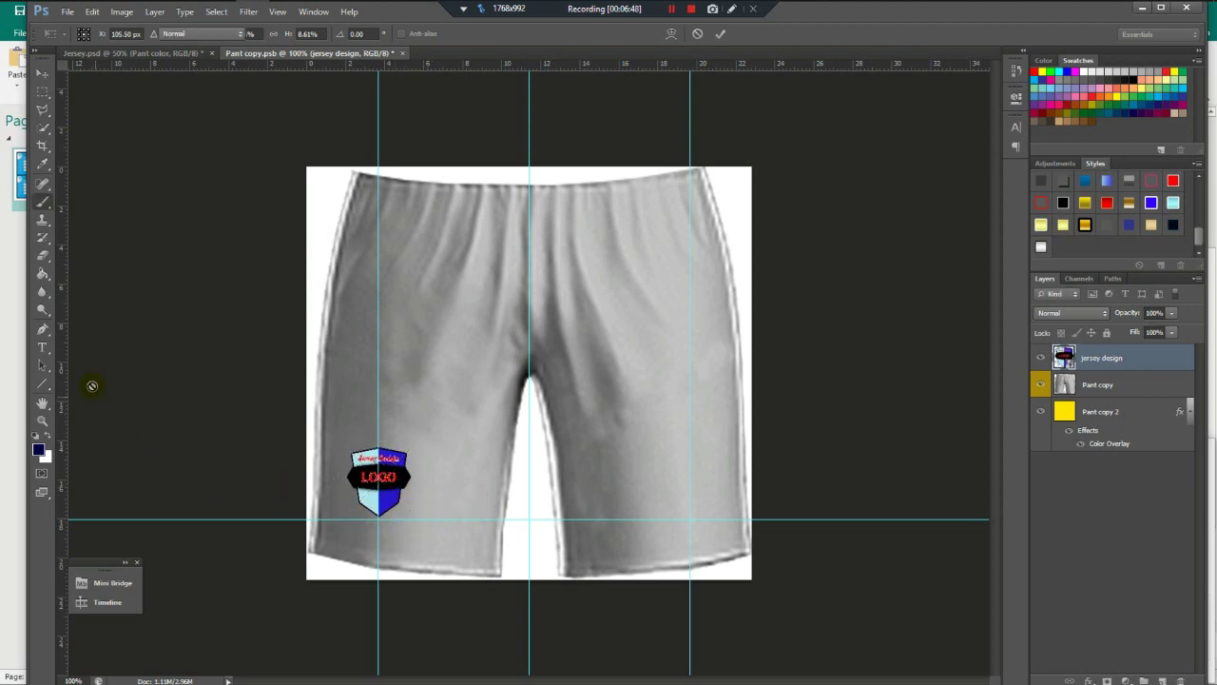
pyautogui.press('b')
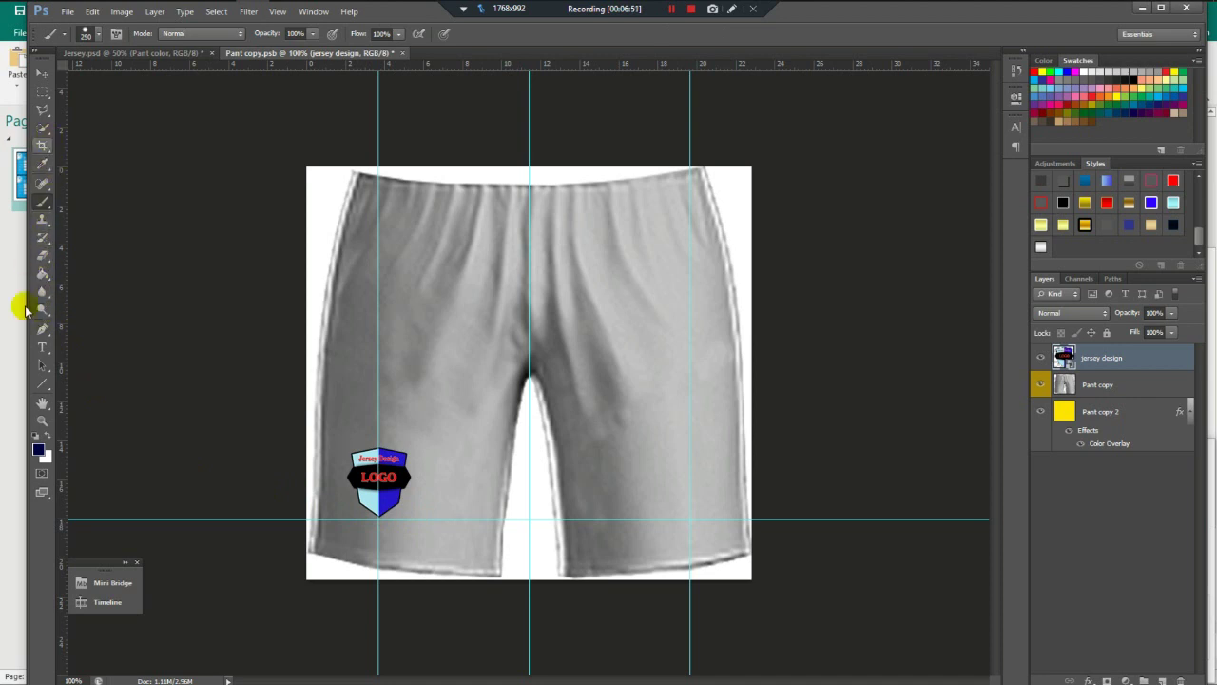
# Add the number 27 in 72 pt FC Midtjylland type low on the shorts' right-hand leg and color it navy 000244.
pyautogui.press('t')
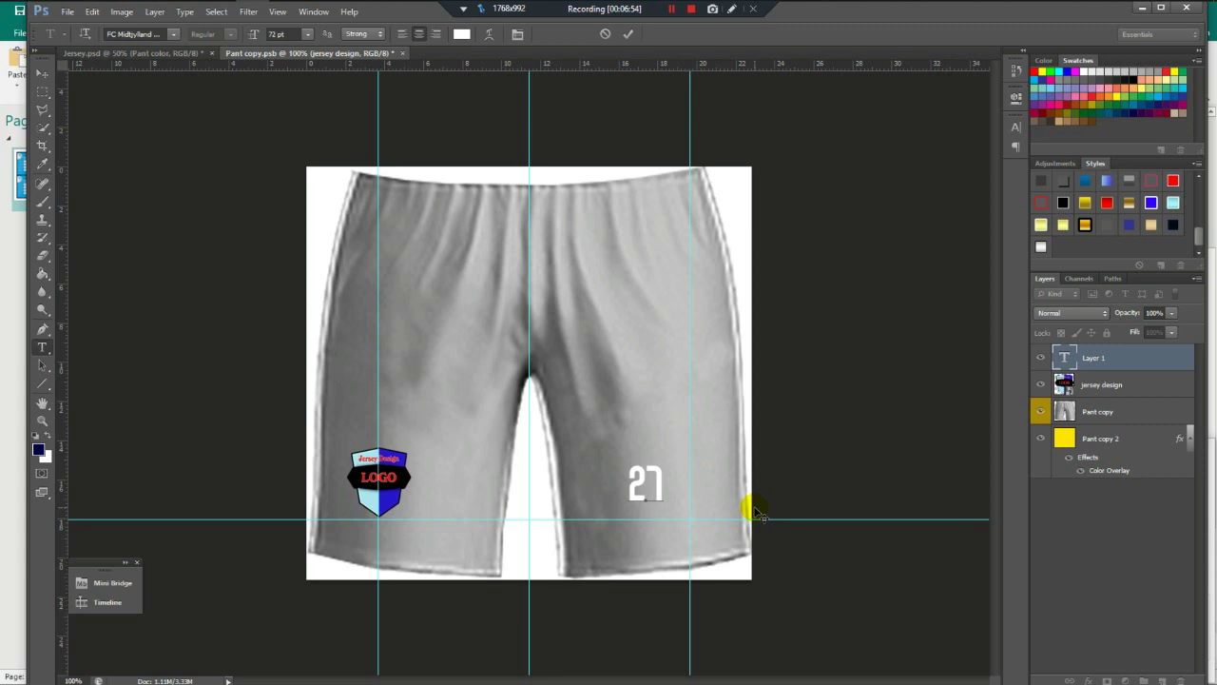
pyautogui.hotkey('ctrl', 'a')
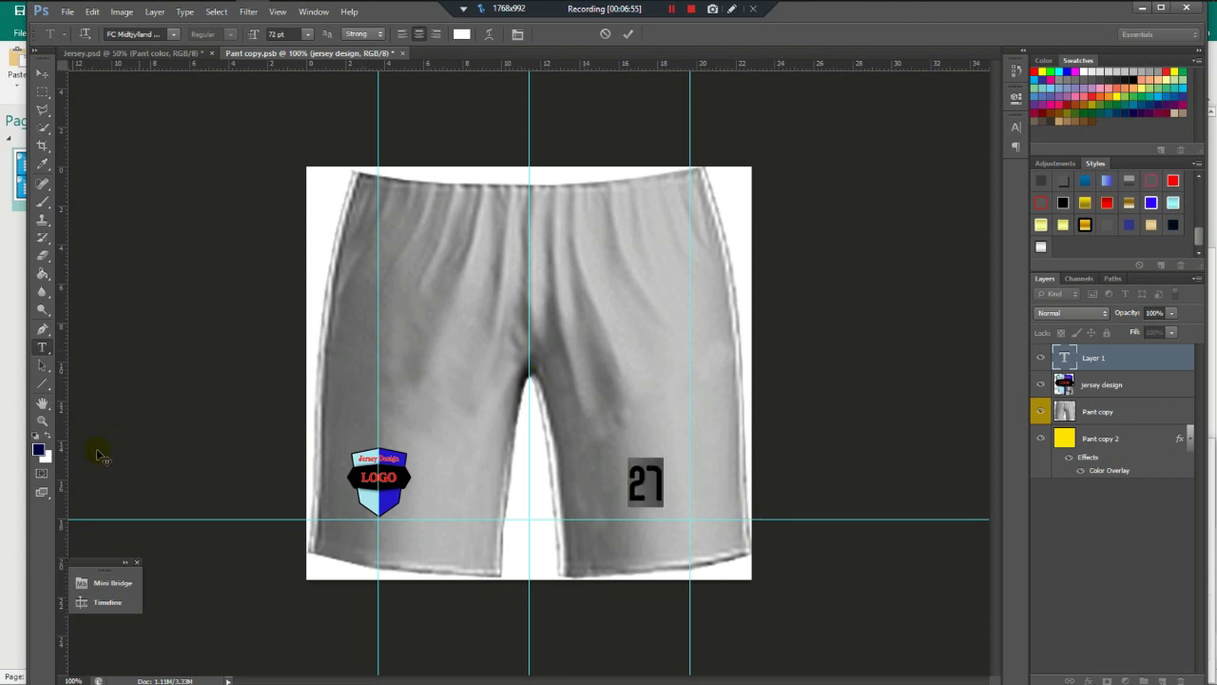
pyautogui.click(463, 34)
pyautogui.write('000244')
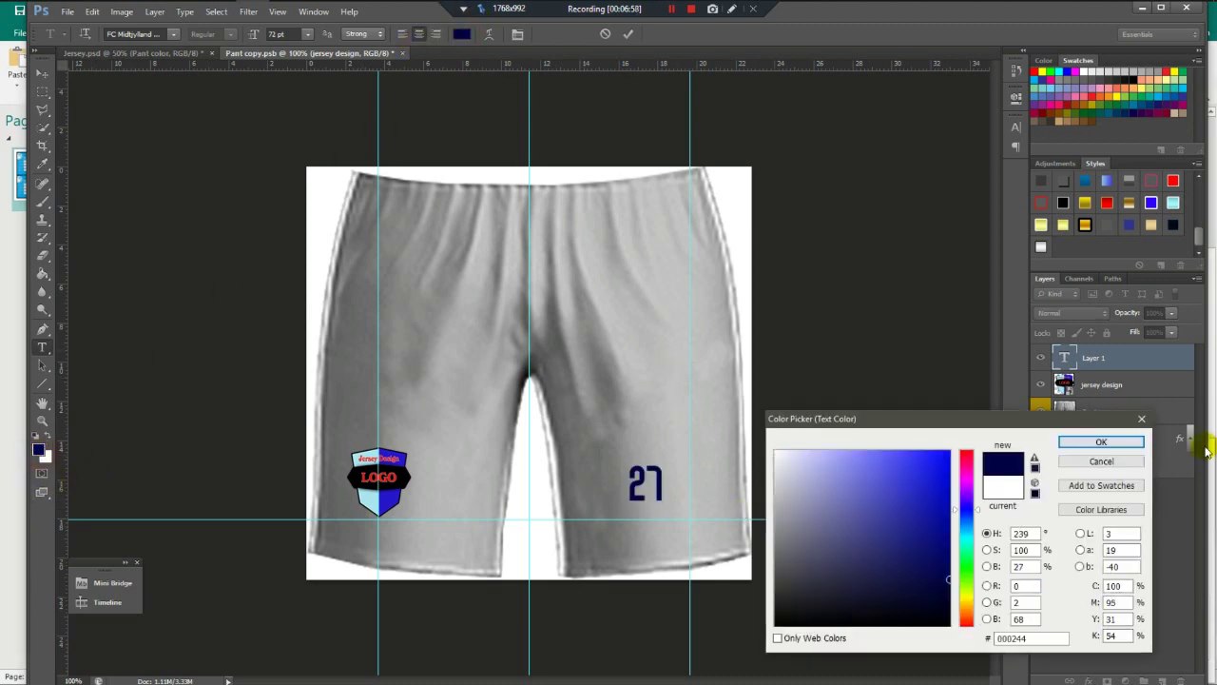
pyautogui.click(1101, 443)
# Scale the navy number 27 on the shorts up to about 150%, with its lower outer corner near the guide intersection.
pyautogui.click(41, 74)
pyautogui.hotkey('ctrl', 't')
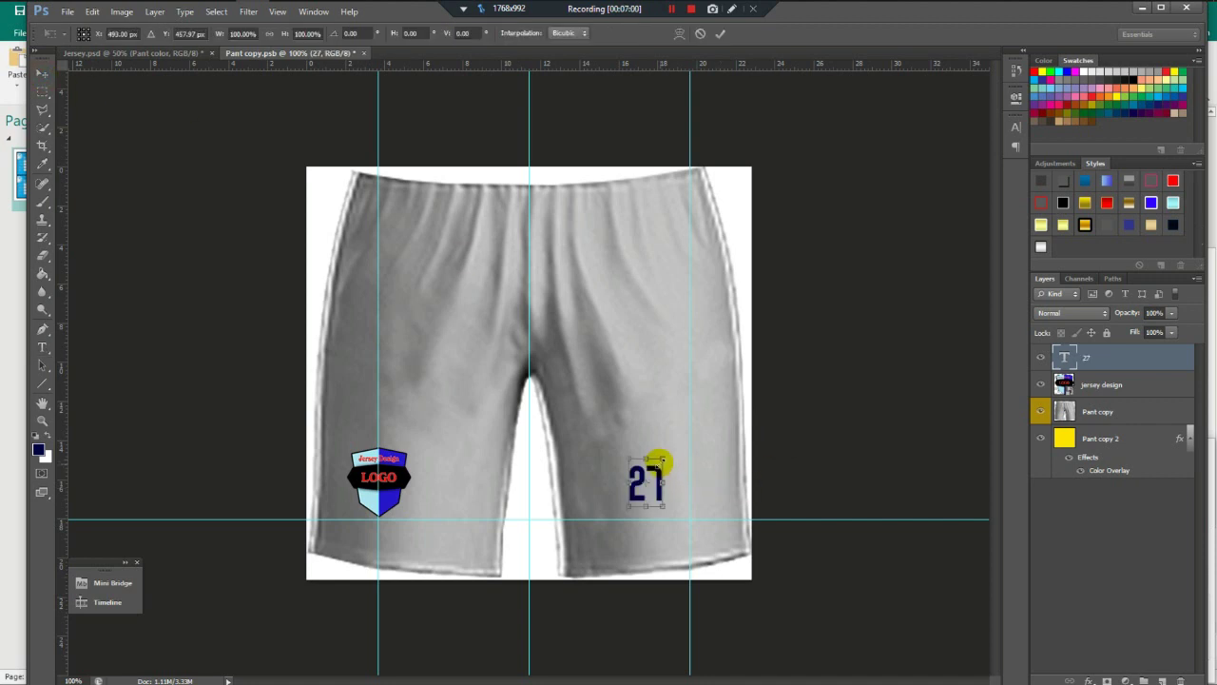
pyautogui.moveTo(662, 461); pyautogui.dragTo(682, 498)
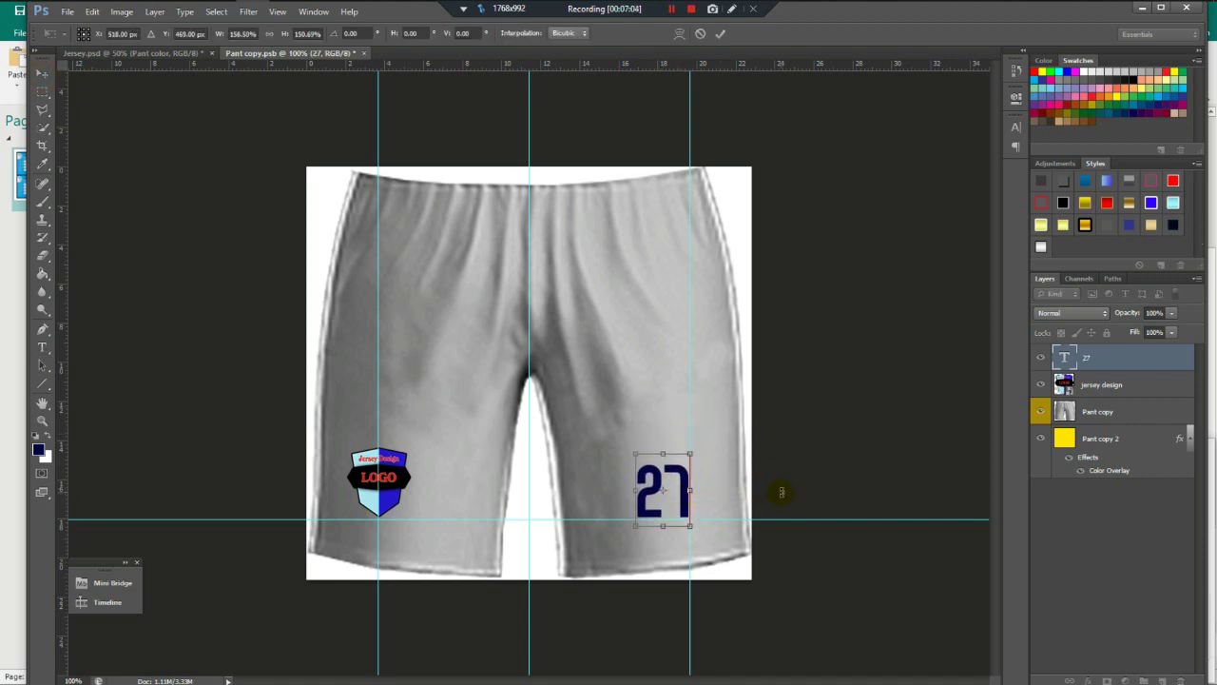
pyautogui.press('Return')
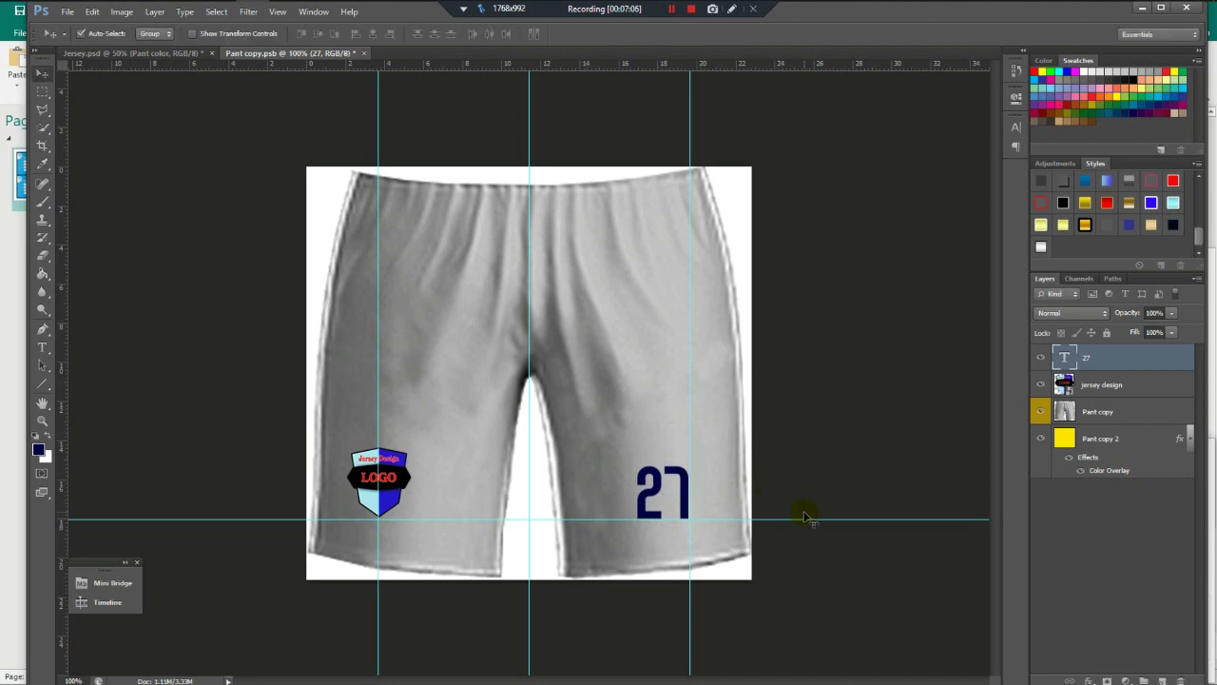
pyautogui.keyDown('alt'); pyautogui.click(699, 502); pyautogui.keyUp('alt')
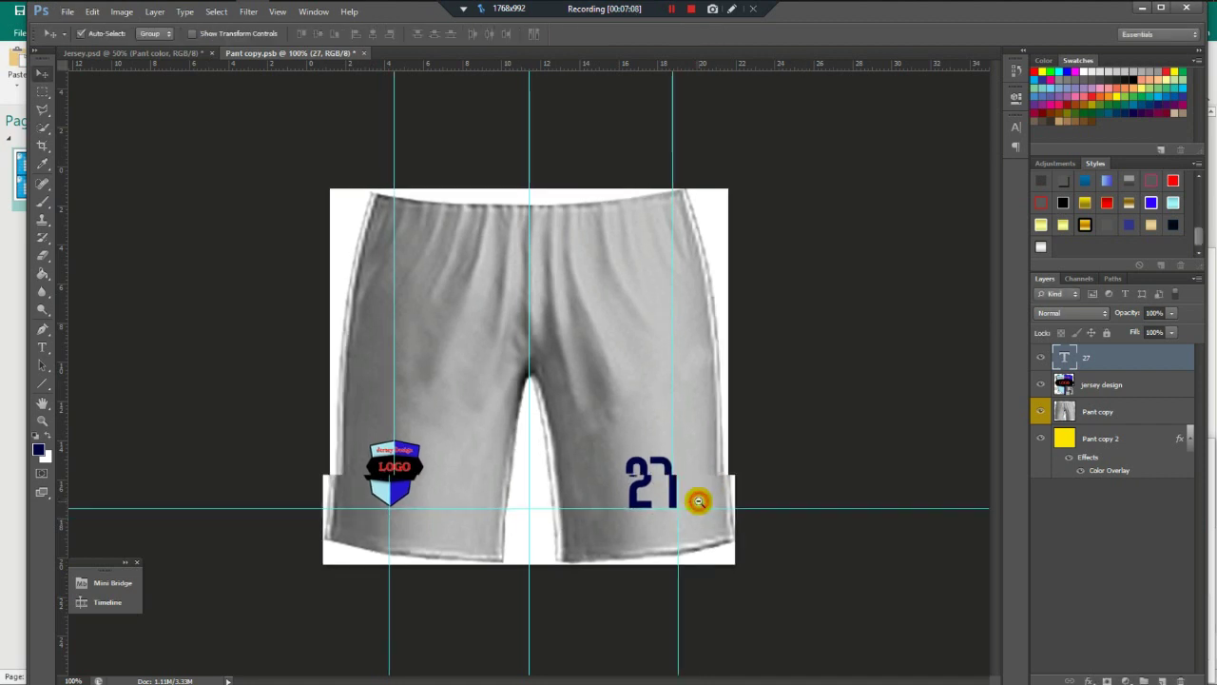
pyautogui.click(645, 404)
pyautogui.keyDown('alt'); pyautogui.click(645, 404); pyautogui.keyUp('alt')
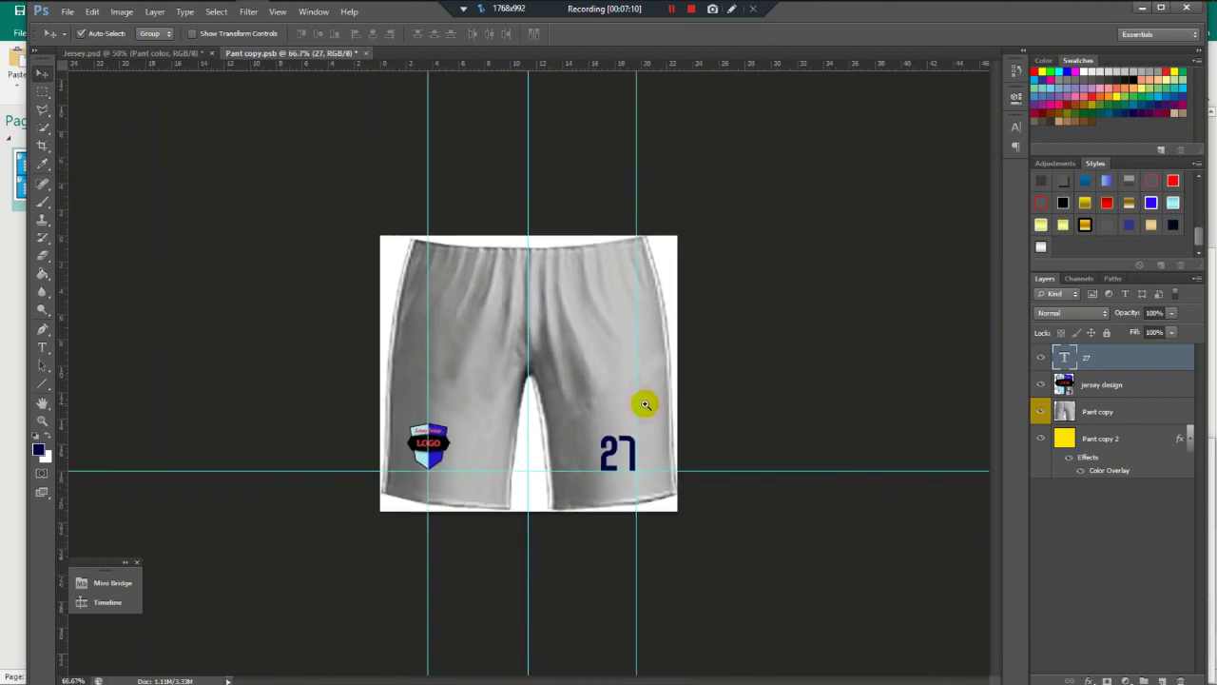
pyautogui.click(645, 404)
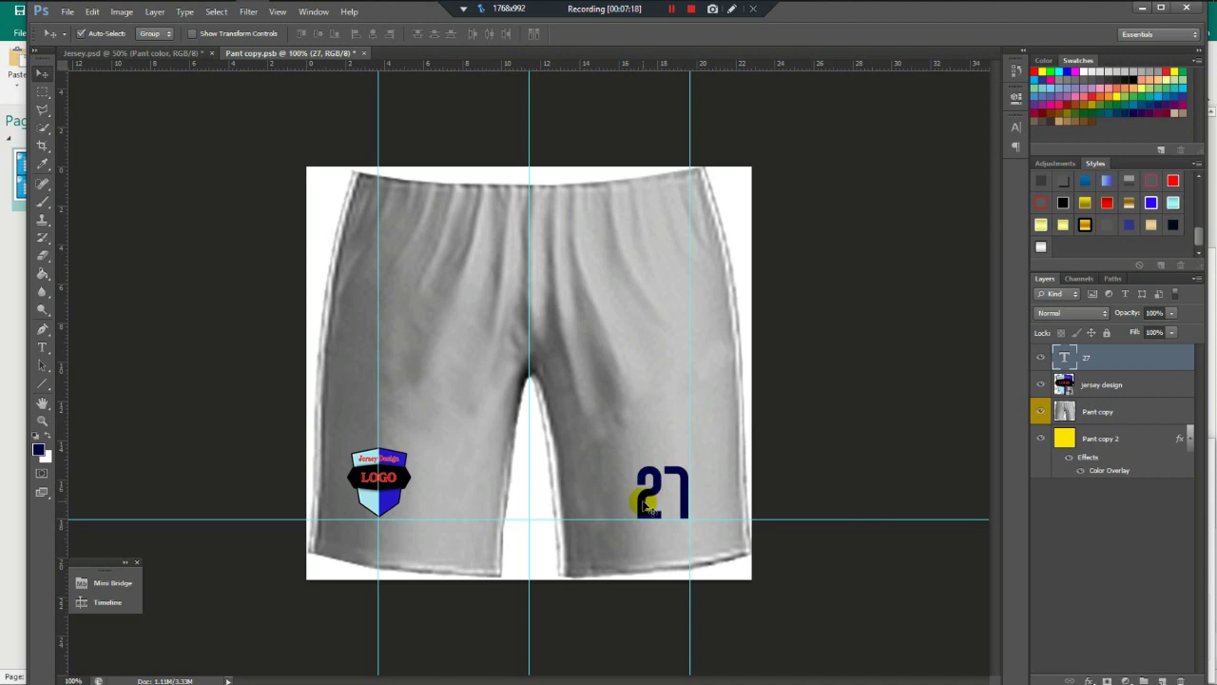
pyautogui.click(419, 322)
pyautogui.click(42, 332)
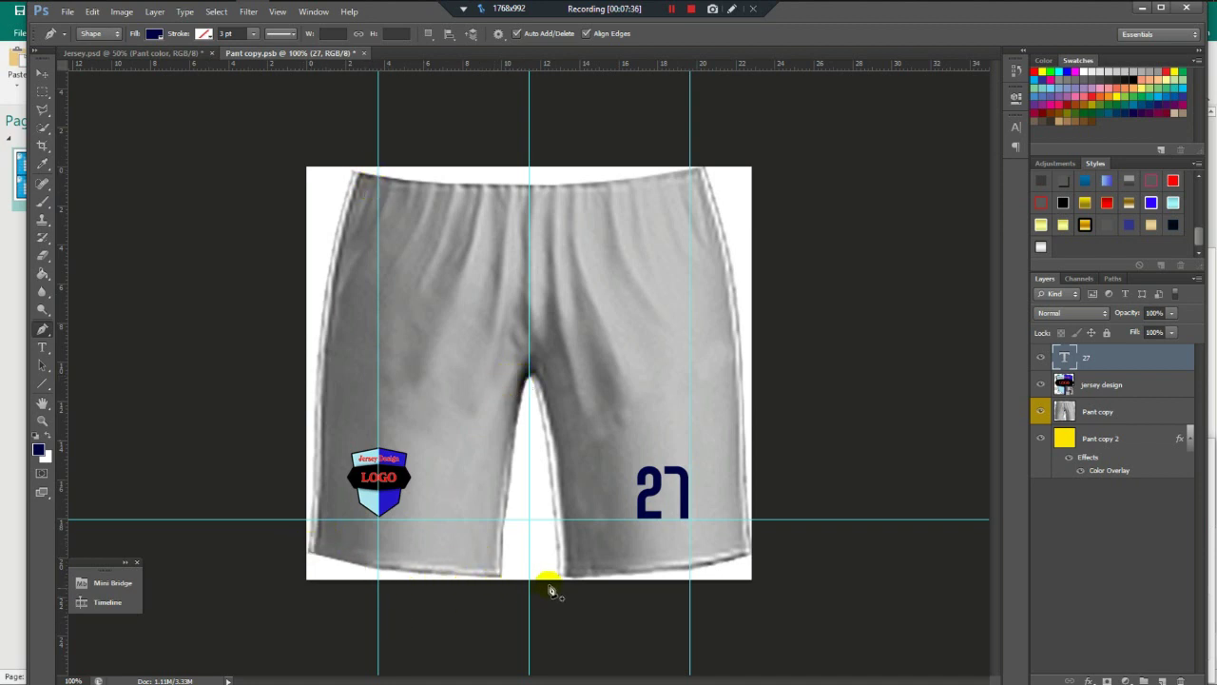
pyautogui.click(42, 73)
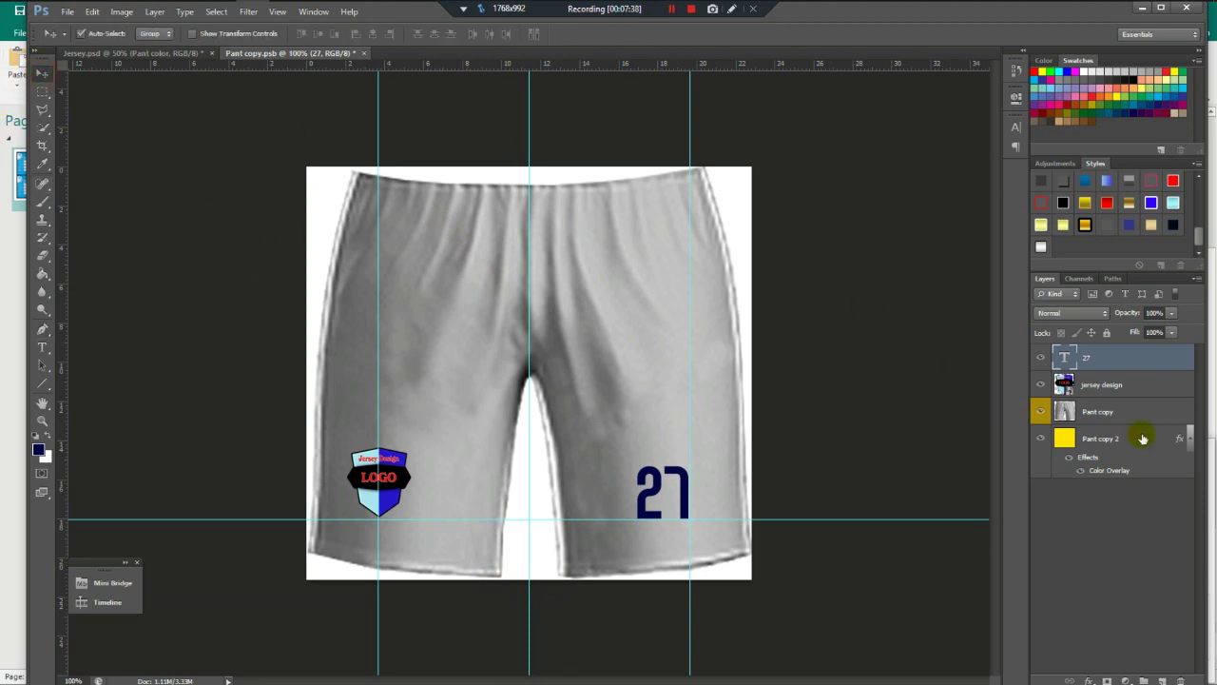
# Close the shorts smart object and save its changes into the jersey mockup.
pyautogui.click(362, 53)
pyautogui.click(579, 271)
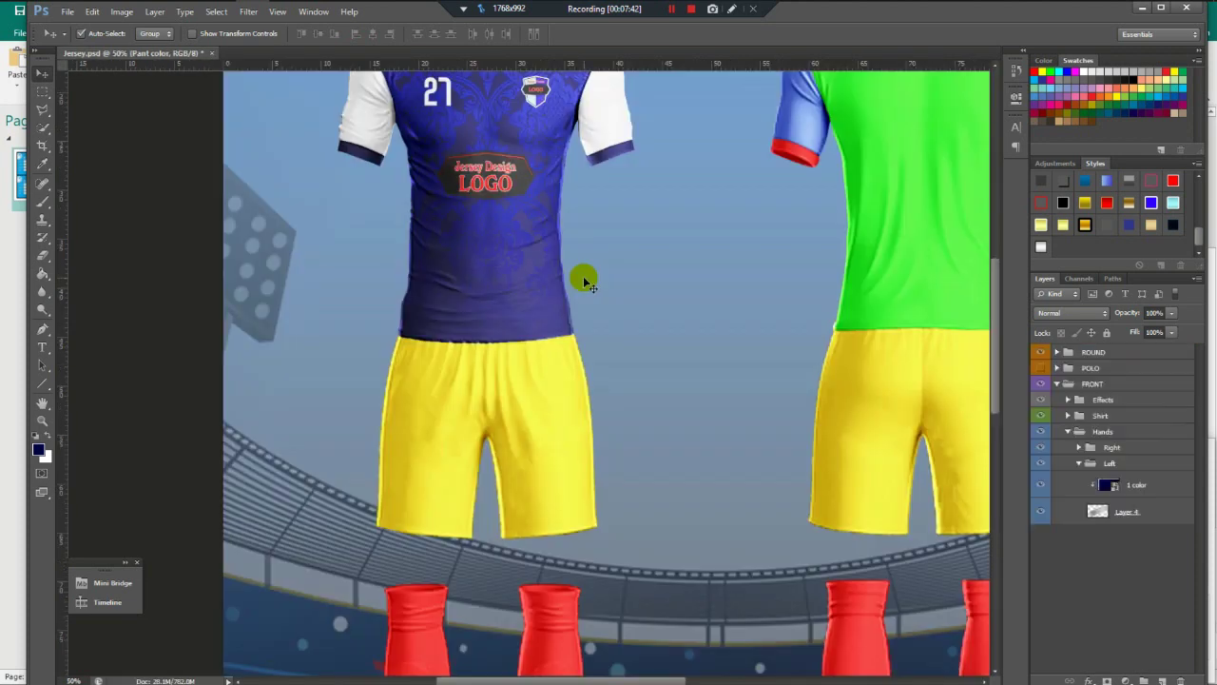
pyautogui.scroll(-3, 523, 429)
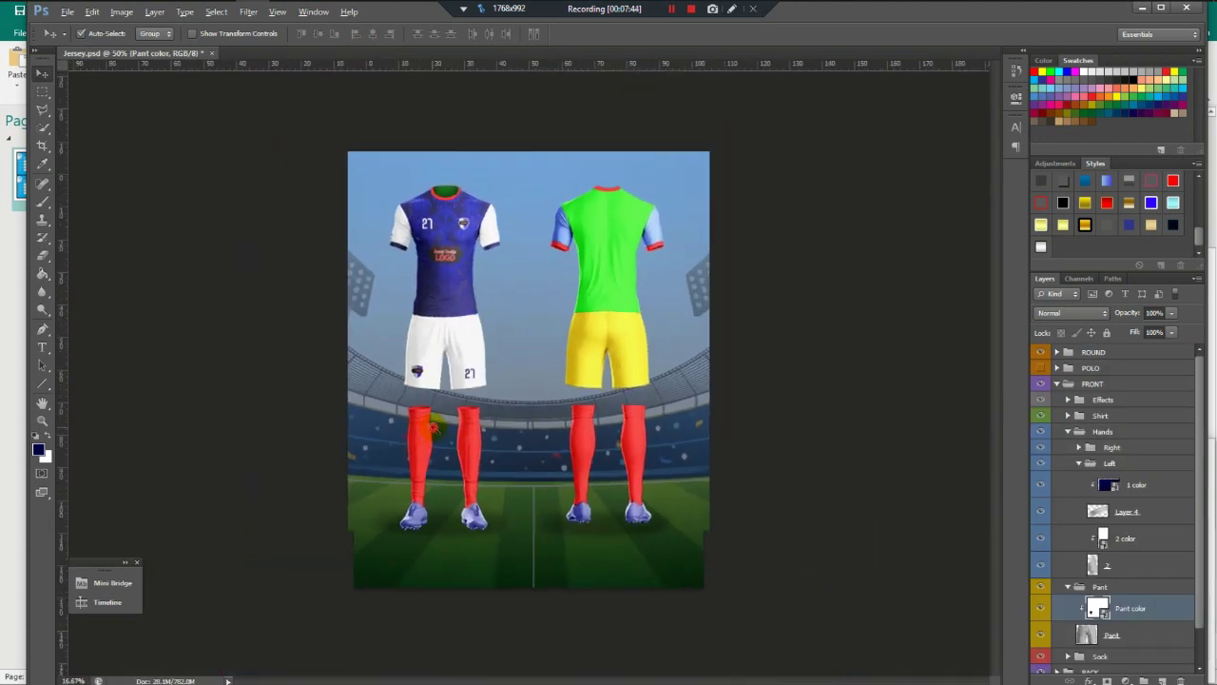
pyautogui.scroll(2, 432, 427)
pyautogui.scroll(-2, 513, 437)
pyautogui.scroll(2, 600, 461)
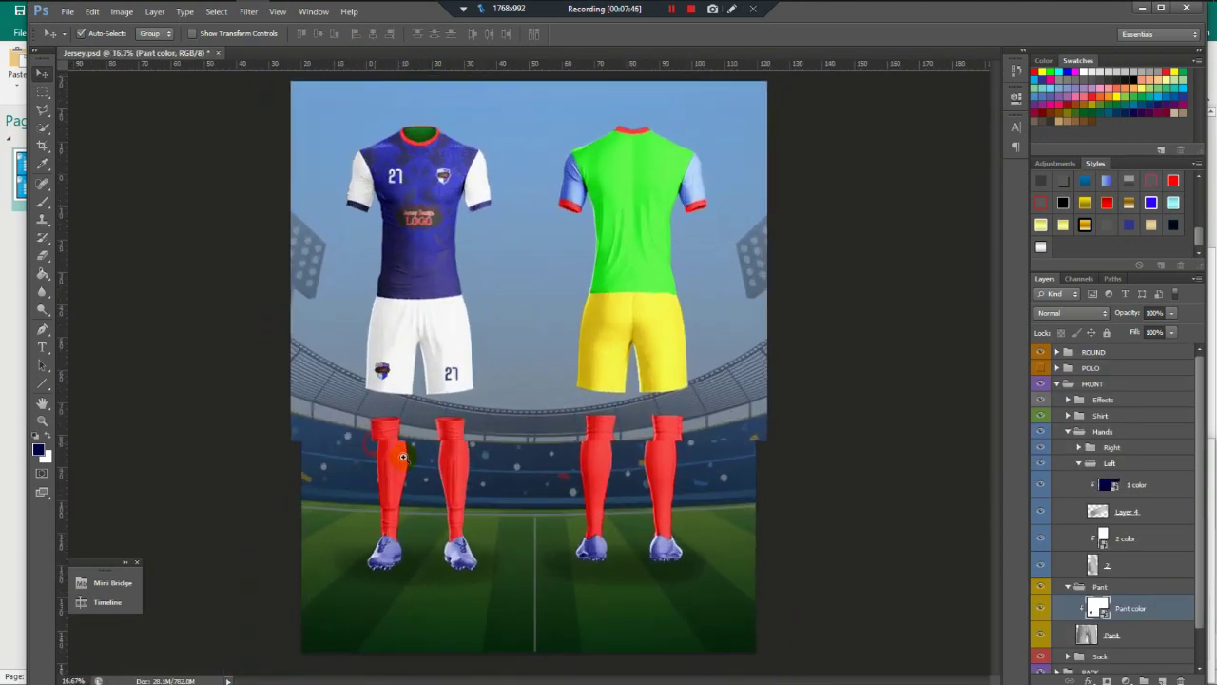
# Expand the front Sock group and open its Sock Left color smart object for editing.
pyautogui.scroll(-2, 1189, 528)
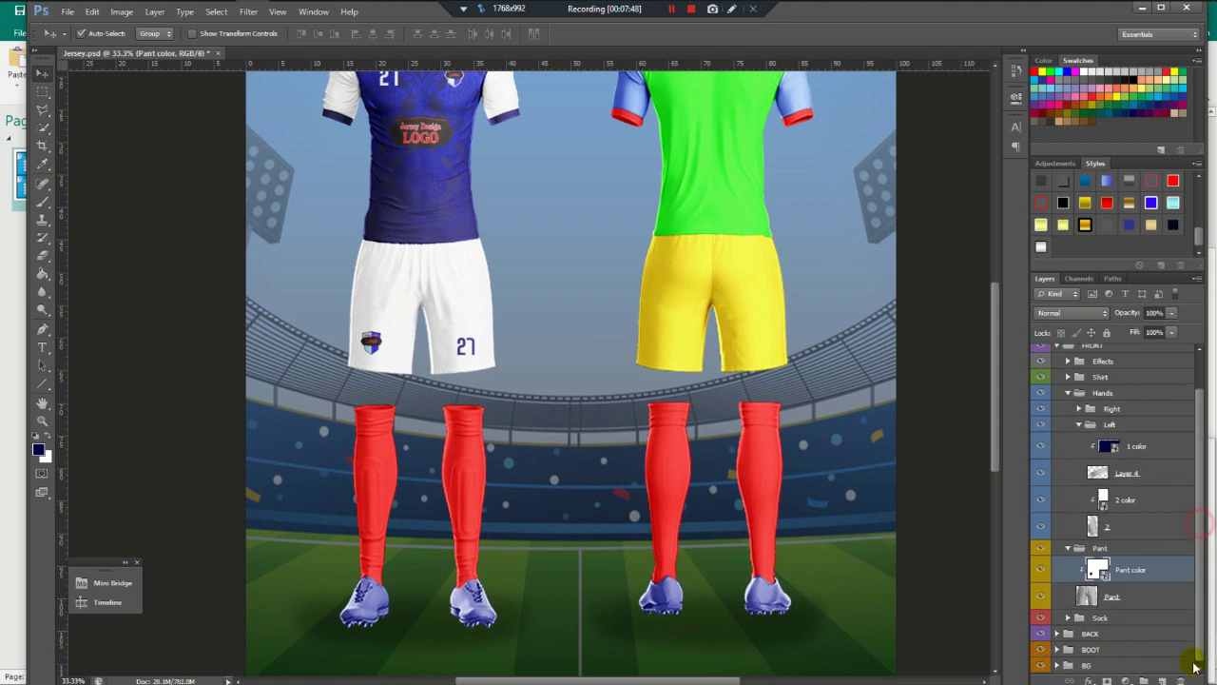
pyautogui.click(1083, 625)
pyautogui.click(1070, 618)
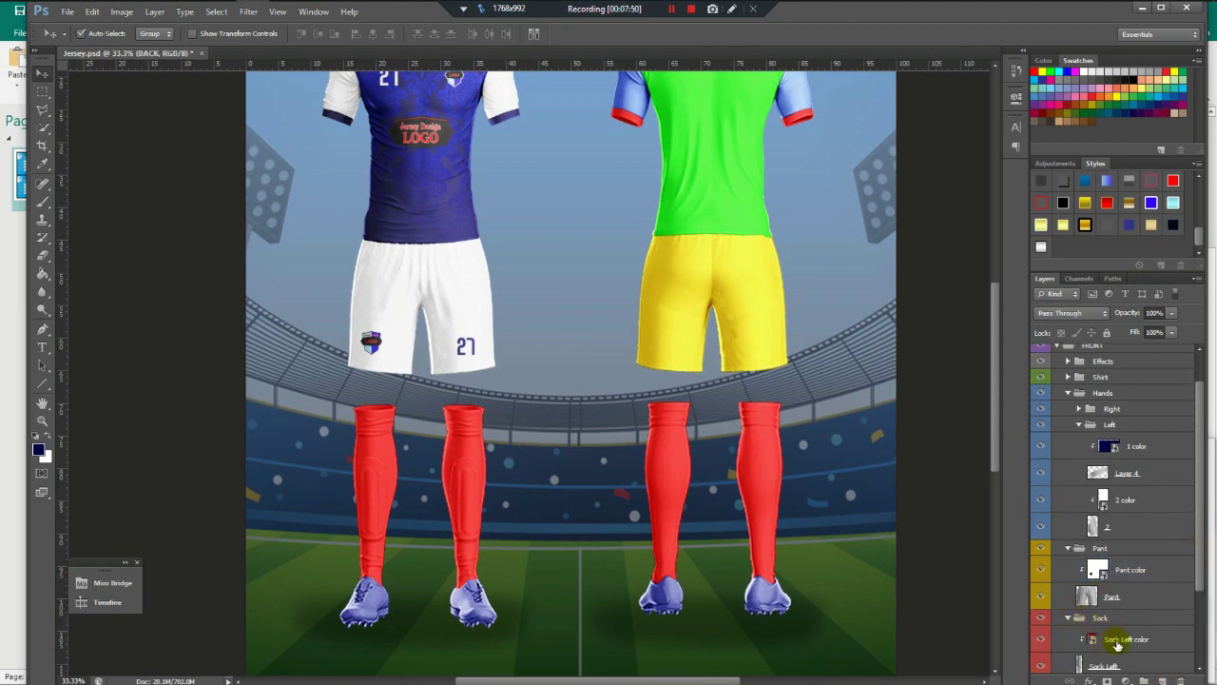
pyautogui.doubleClick(1091, 642)
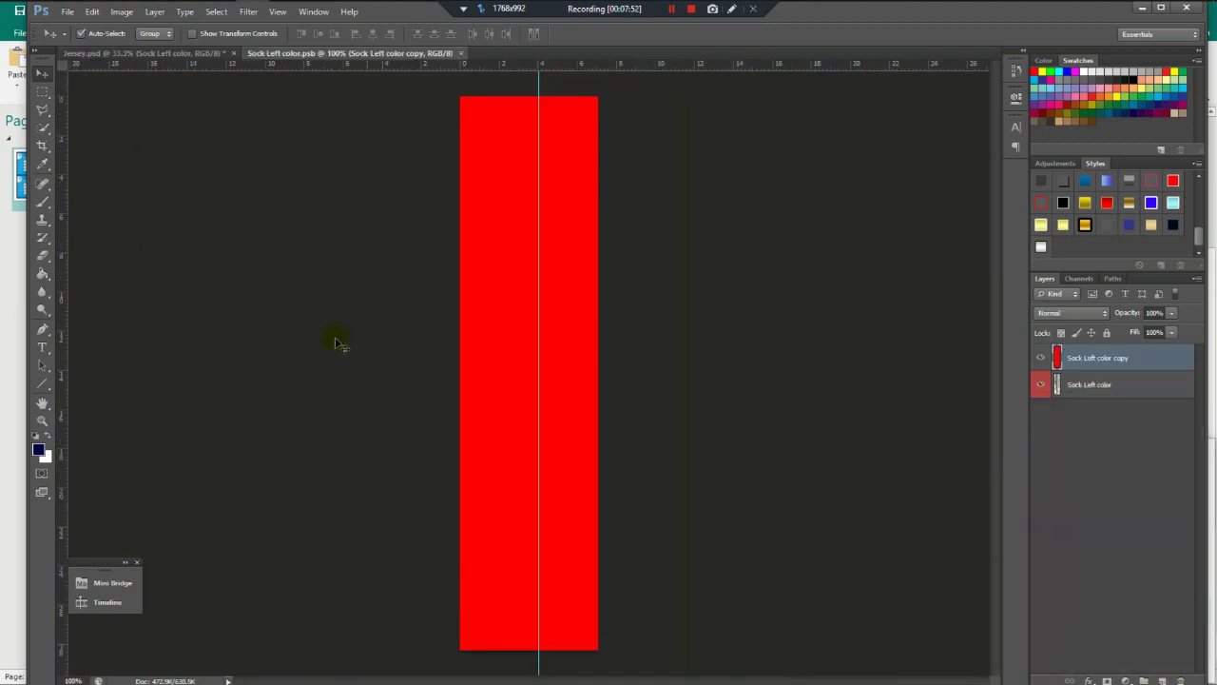
# Paint the whole red Sock Left color copy layer navy with the 250 px brush, then save and close the smart object.
pyautogui.click(42, 200)
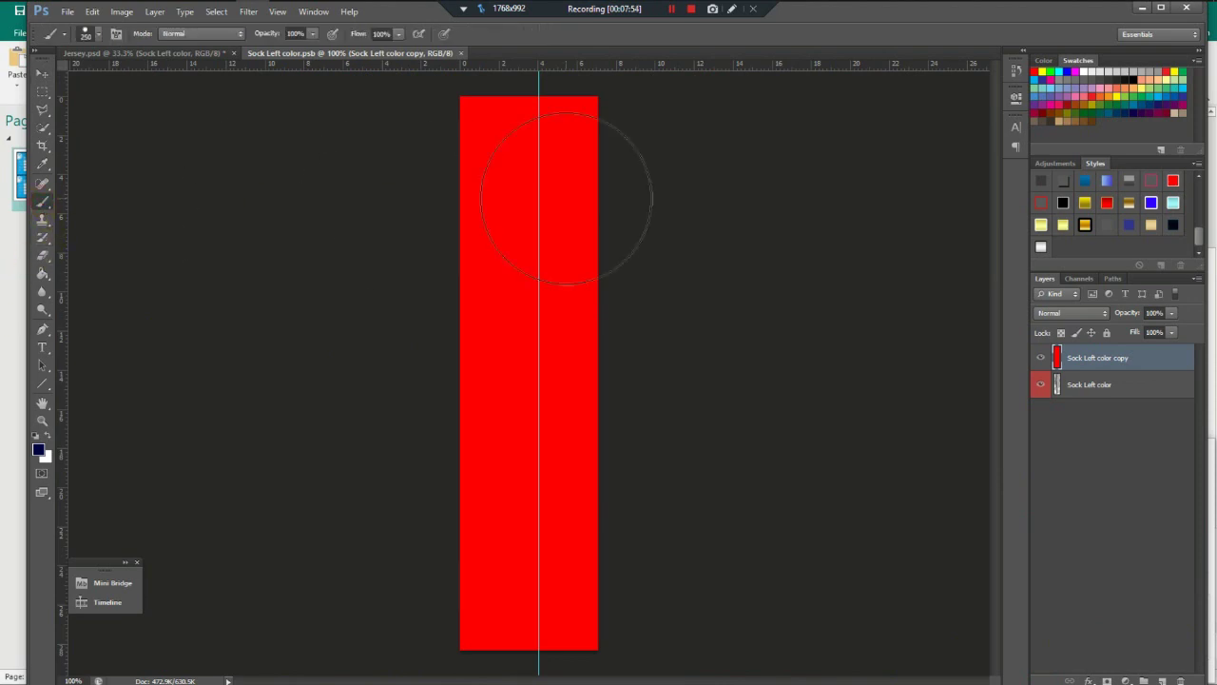
pyautogui.moveTo(462, 136); pyautogui.dragTo(688, 142)
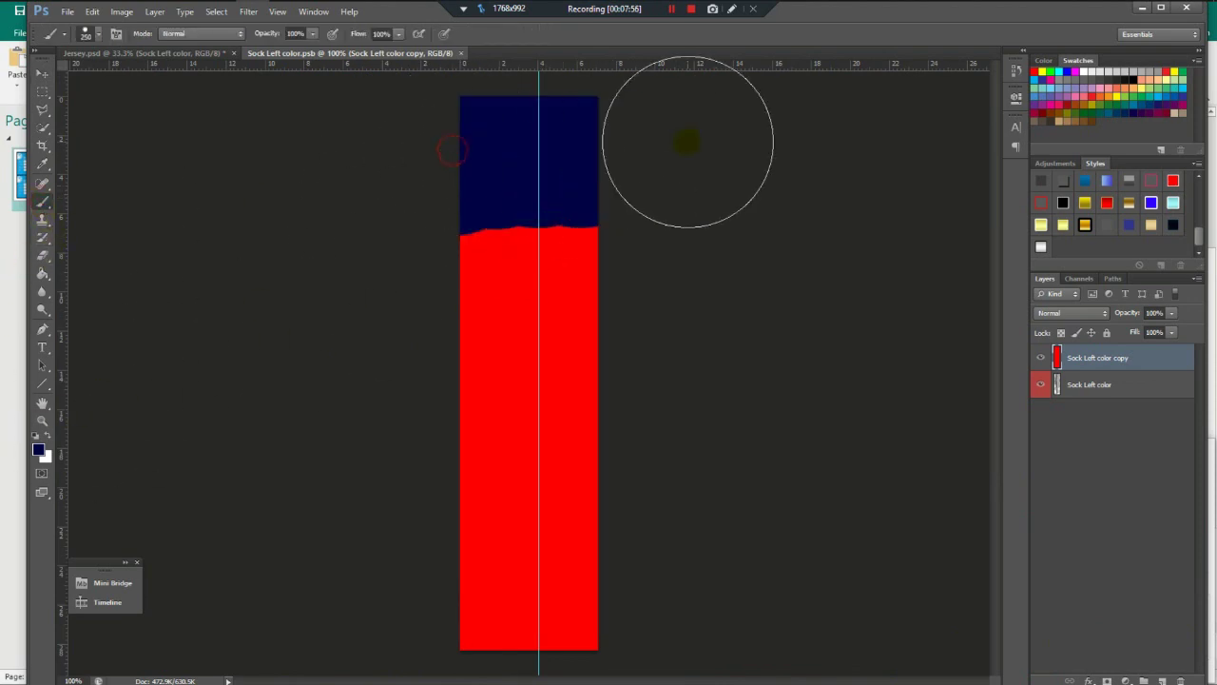
pyautogui.moveTo(562, 174)
pyautogui.mouseDown()
pyautogui.moveTo(746, 261)
pyautogui.moveTo(702, 335)
pyautogui.moveTo(400, 469)
pyautogui.moveTo(532, 533)
pyautogui.moveTo(603, 619)
pyautogui.mouseUp()
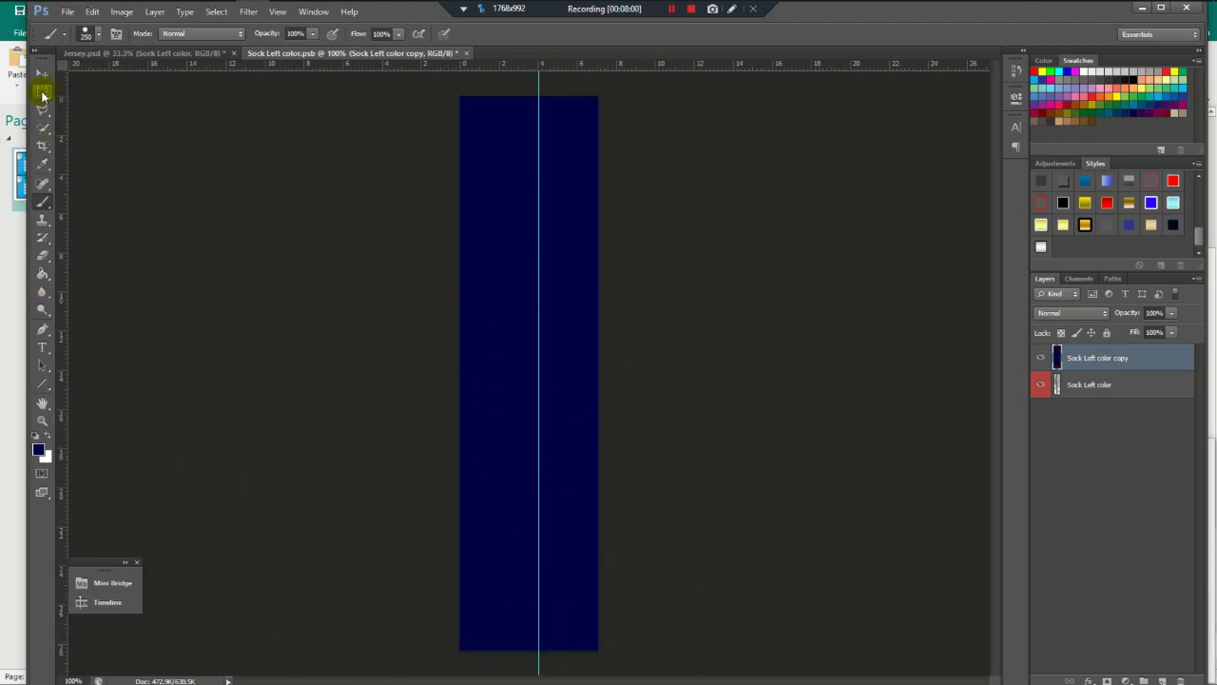
pyautogui.click(466, 53)
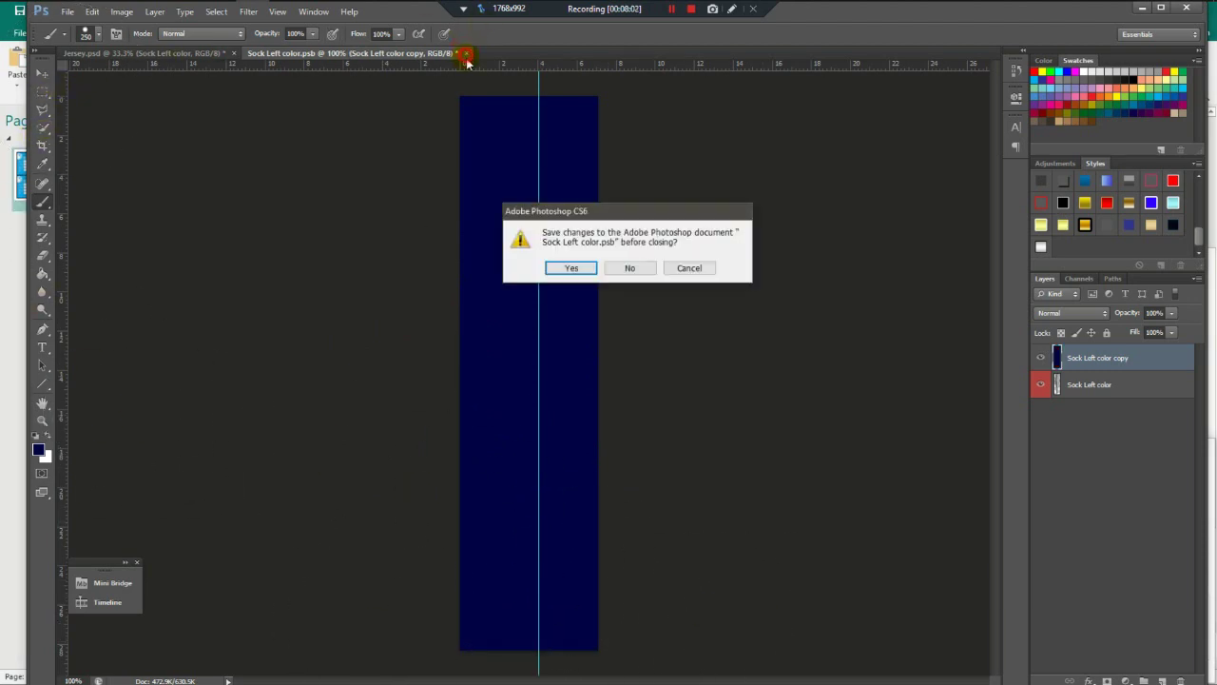
pyautogui.click(576, 268)
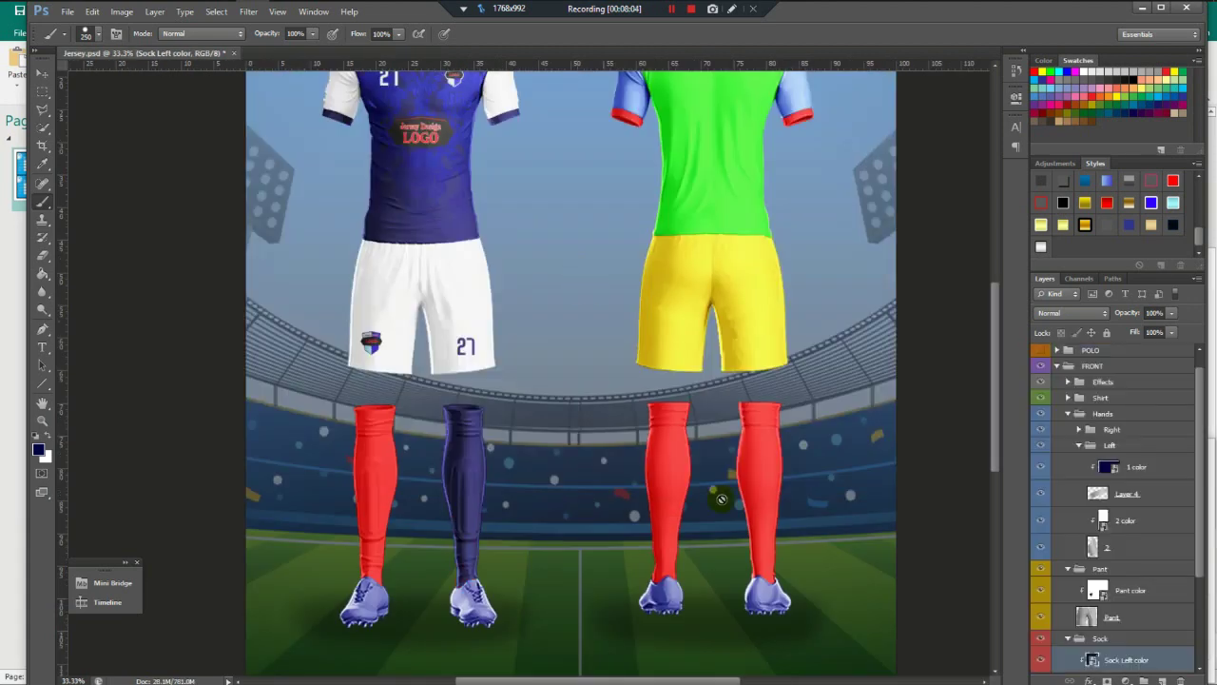
# Open the Sock Right color smart object, paint its red layer entirely navy, and save and close it.
pyautogui.moveTo(1203, 492); pyautogui.dragTo(1198, 571)
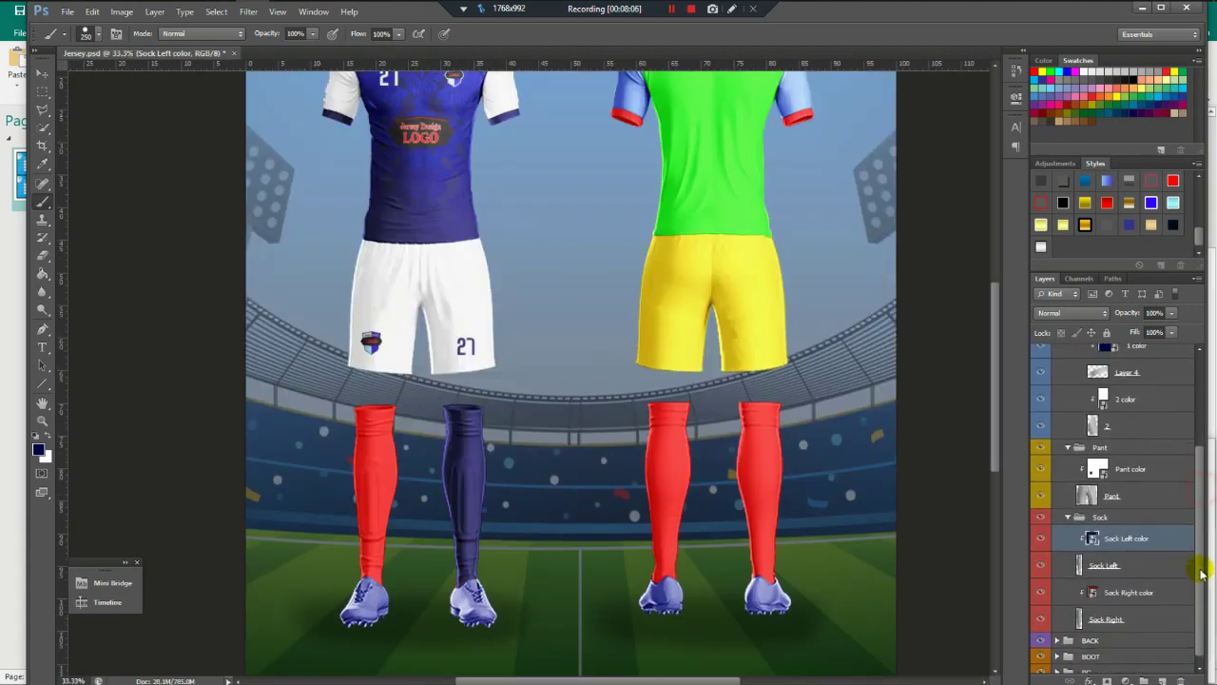
pyautogui.doubleClick(1091, 584)
pyautogui.moveTo(454, 142)
pyautogui.mouseDown()
pyautogui.moveTo(668, 161)
pyautogui.moveTo(689, 318)
pyautogui.moveTo(602, 393)
pyautogui.moveTo(466, 665)
pyautogui.mouseUp()
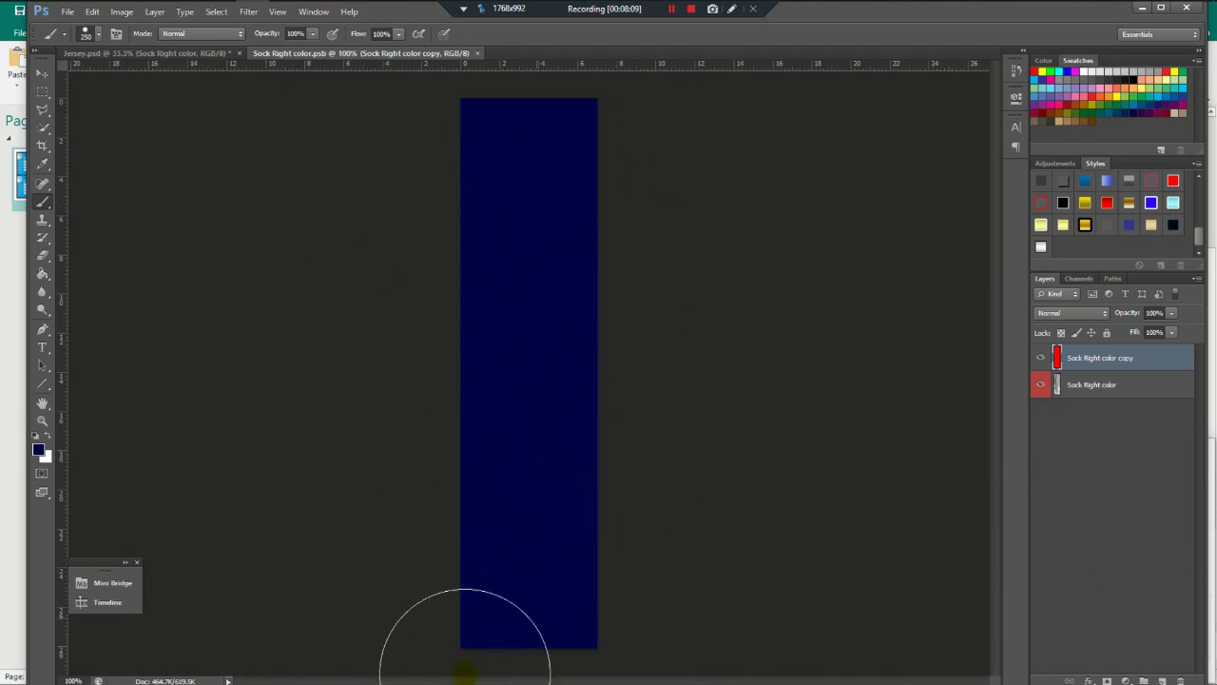
pyautogui.click(482, 53)
pyautogui.click(567, 268)
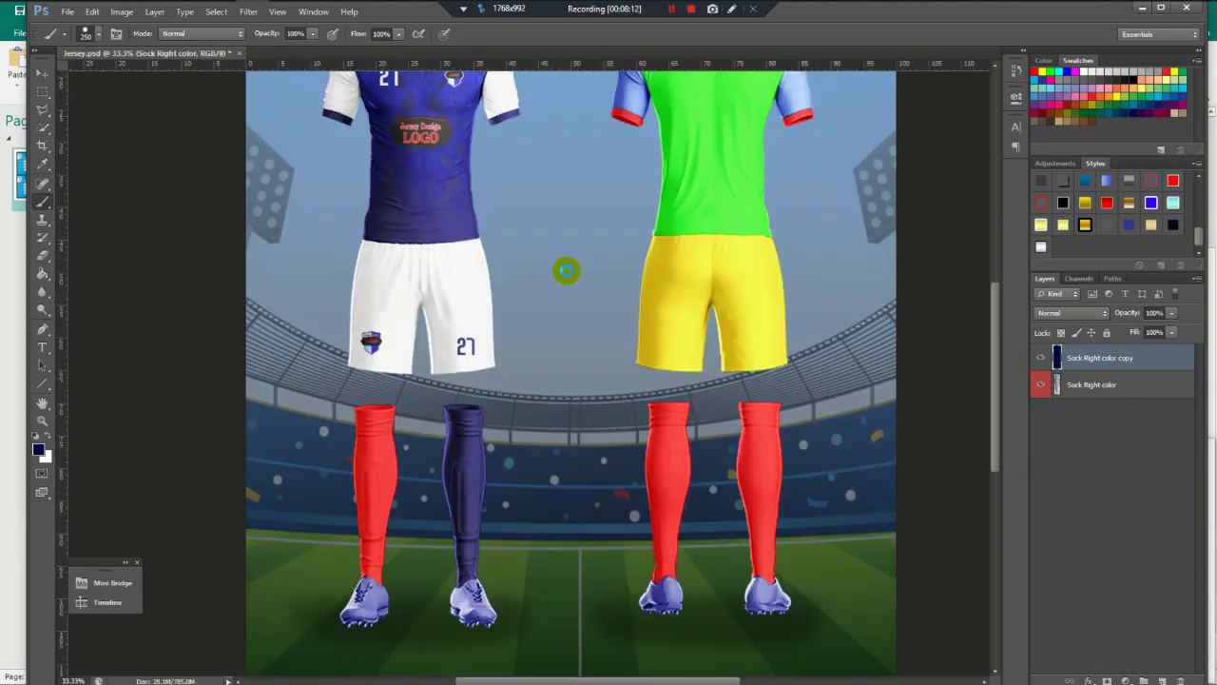
# Expand the ROUND group to reach the round collar's color layers.
pyautogui.keyDown('alt'); pyautogui.keyDown('space'); pyautogui.click(480, 292); pyautogui.keyUp('space'); pyautogui.keyUp('alt')
pyautogui.keyDown('alt'); pyautogui.keyDown('space'); pyautogui.click(356, 272); pyautogui.keyUp('space'); pyautogui.keyUp('alt')
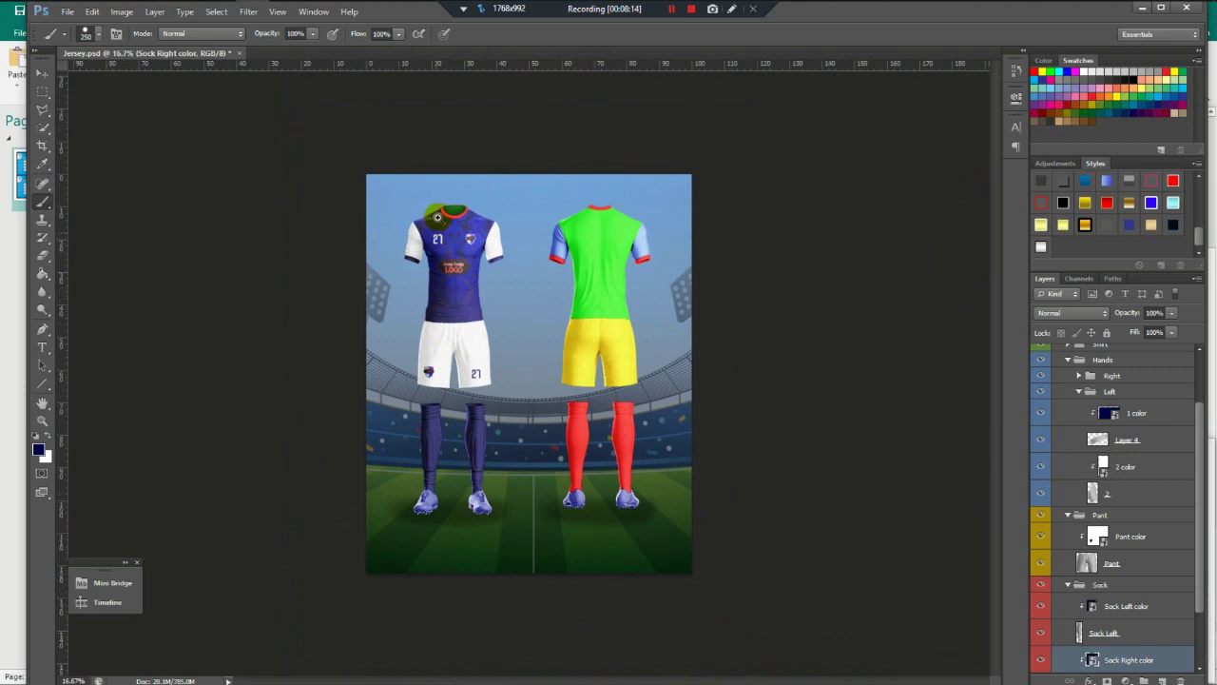
pyautogui.keyDown('ctrl'); pyautogui.keyDown('space'); pyautogui.click(439, 217); pyautogui.keyUp('space'); pyautogui.keyUp('ctrl')
pyautogui.keyDown('ctrl'); pyautogui.keyDown('space'); pyautogui.click(415, 119); pyautogui.keyUp('space'); pyautogui.keyUp('ctrl')
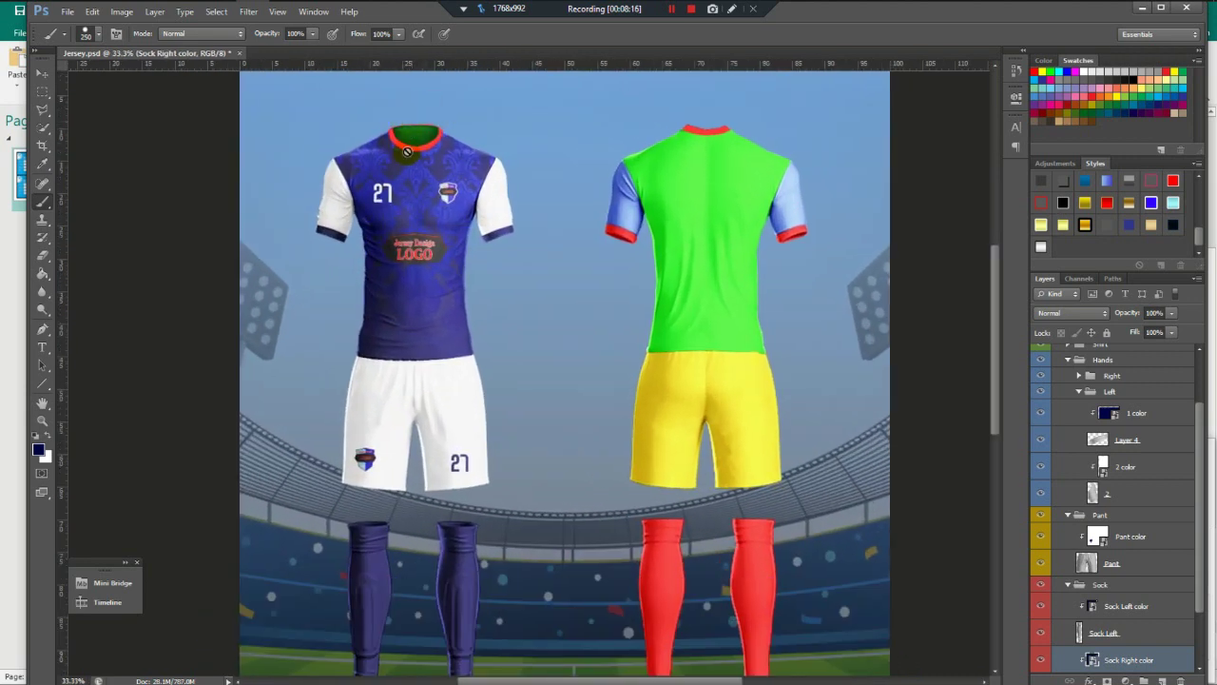
pyautogui.scroll(3, 1061, 372)
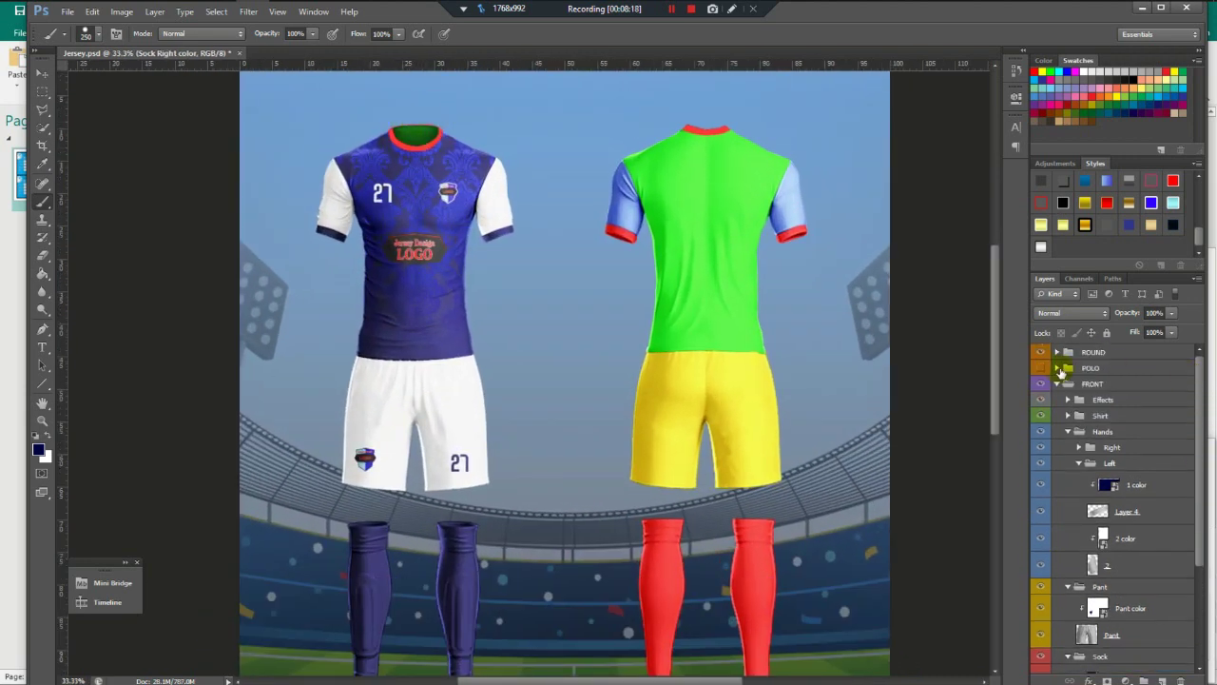
pyautogui.click(1054, 352)
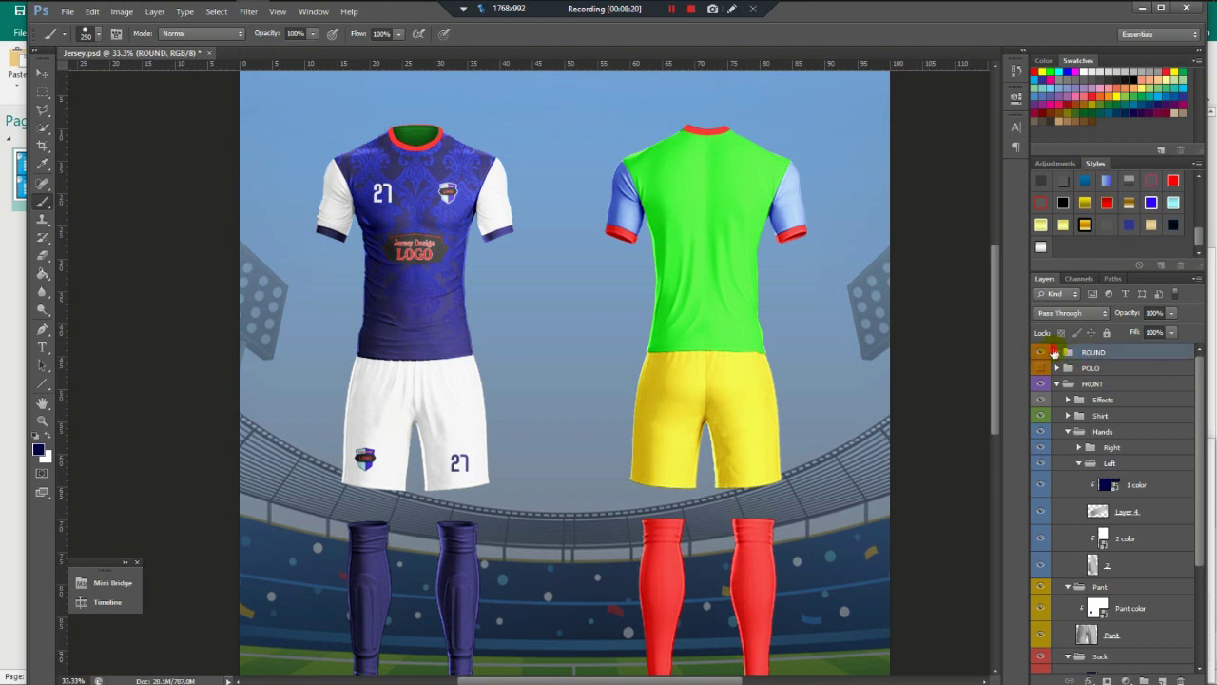
pyautogui.click(1057, 352)
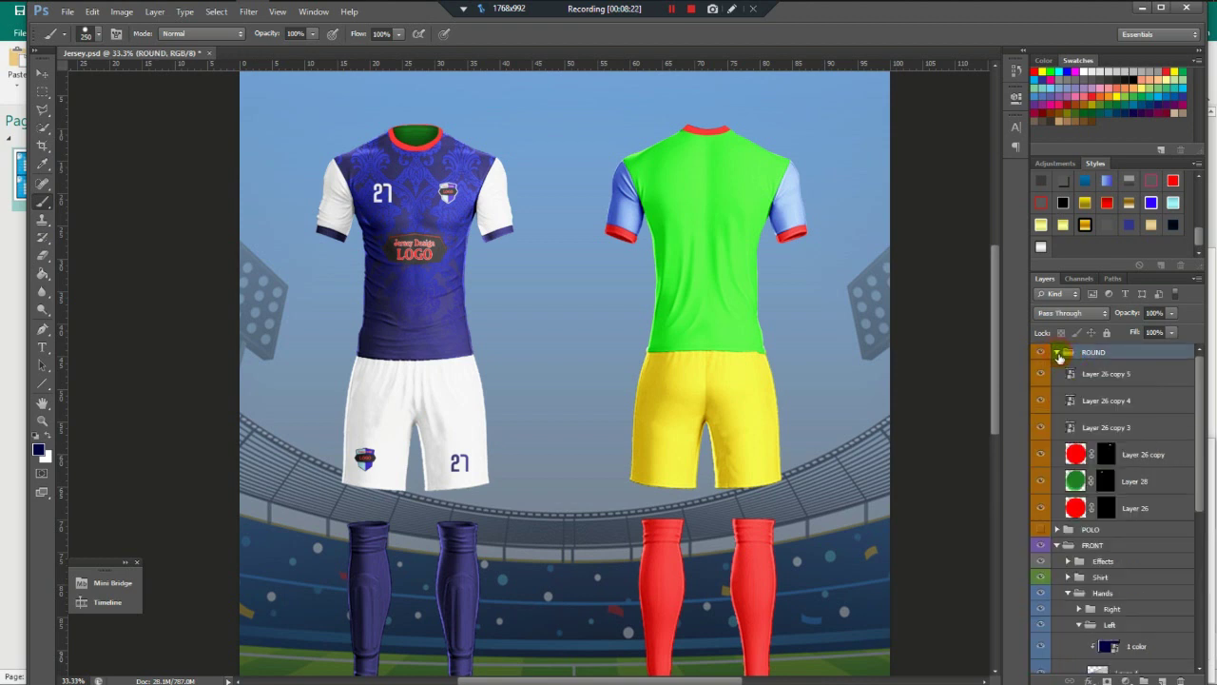
# Set the foreground color to white and brush over the red back collar on Layer 26 copy and front collar on Layer 26.
pyautogui.click(1076, 451)
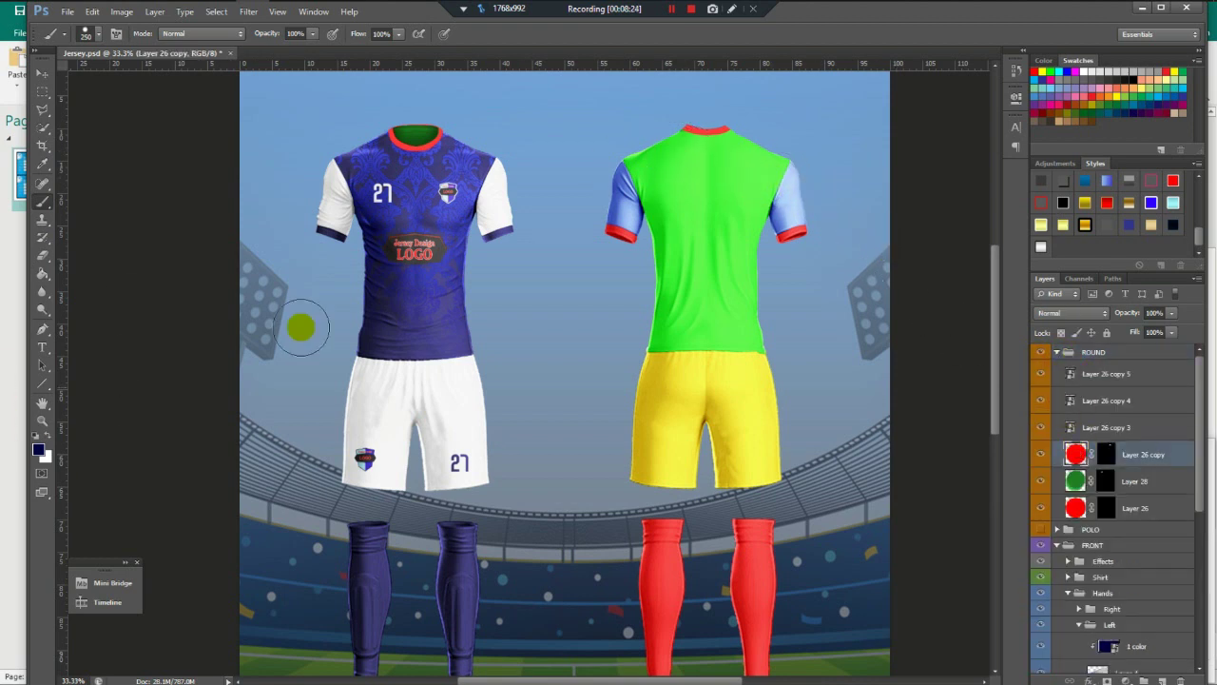
pyautogui.click(42, 454)
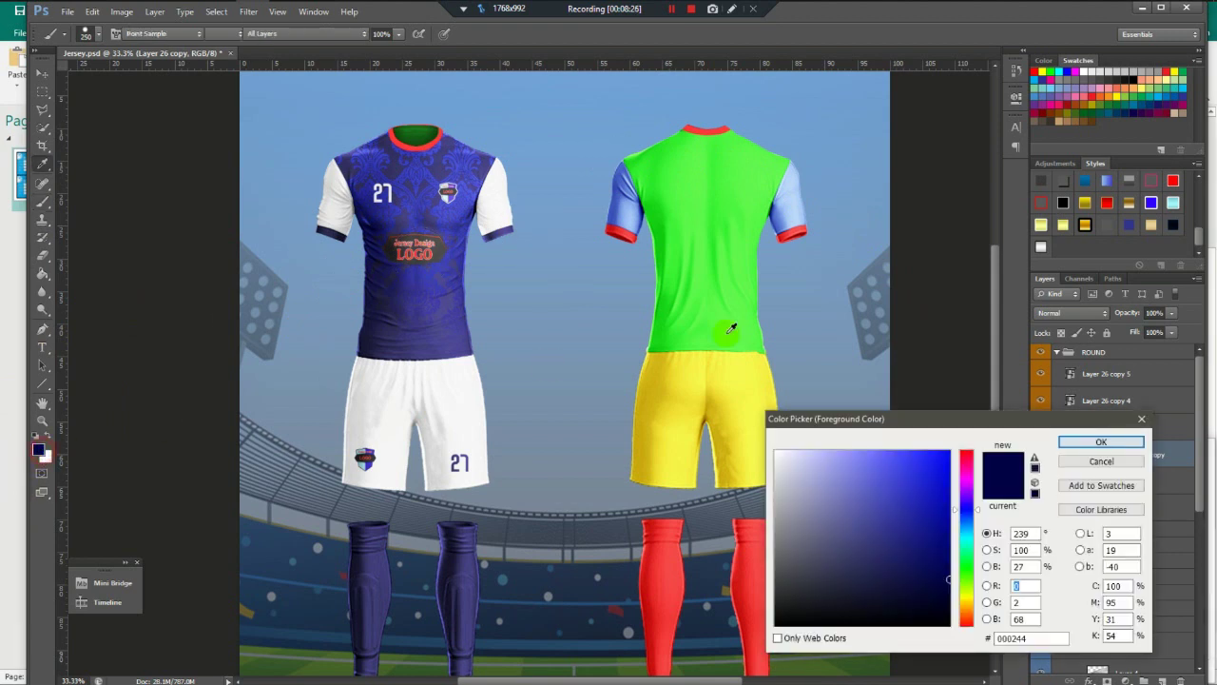
pyautogui.moveTo(789, 449); pyautogui.dragTo(748, 429)
pyautogui.click(1106, 445)
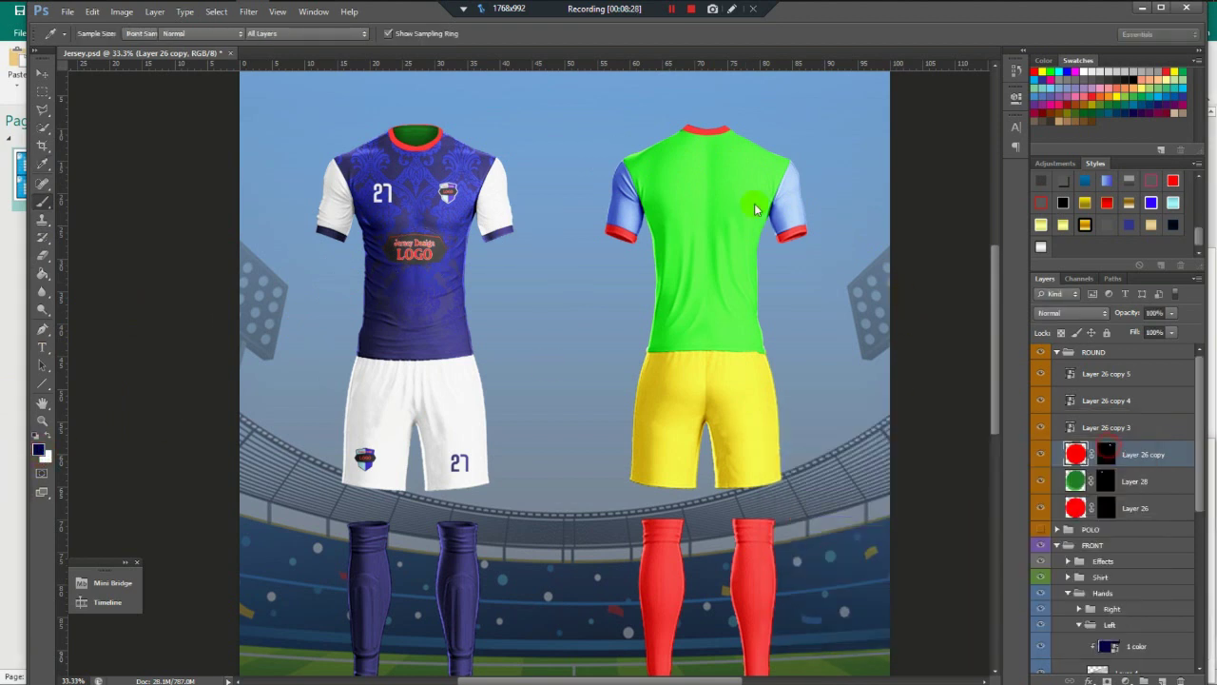
pyautogui.press('b')
pyautogui.click(713, 123)
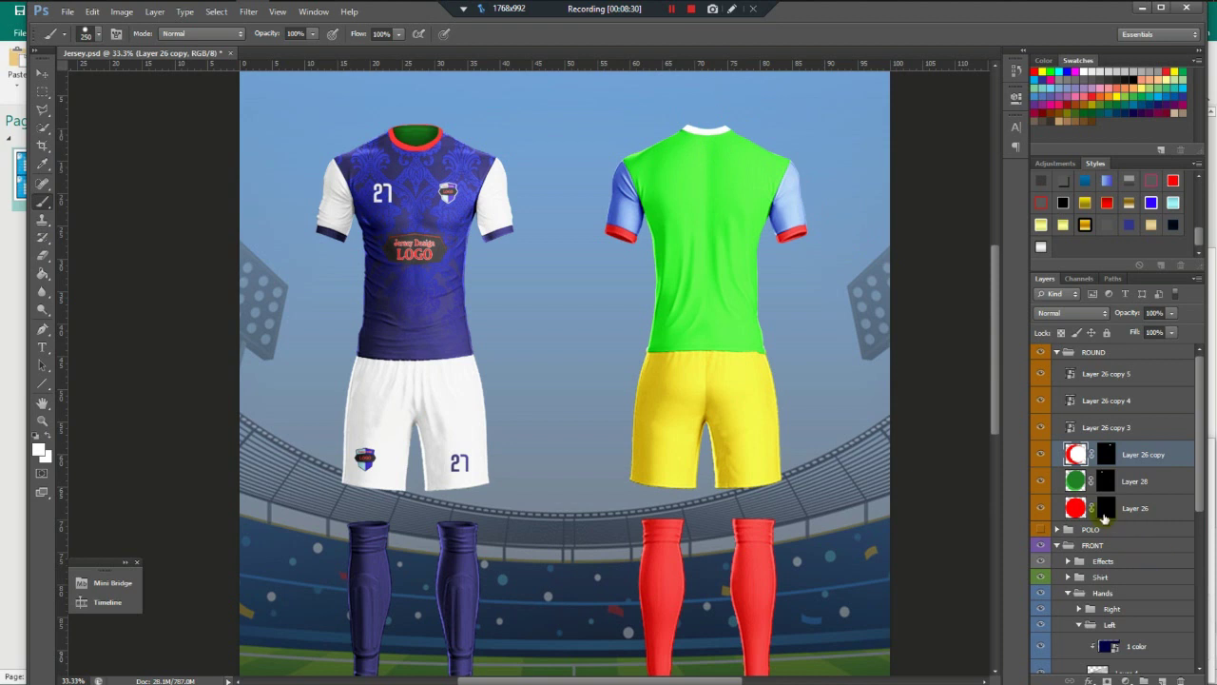
pyautogui.click(1080, 513)
pyautogui.moveTo(435, 141)
pyautogui.mouseDown()
pyautogui.moveTo(403, 132)
pyautogui.moveTo(466, 143)
pyautogui.mouseUp()
# Sample the sock's navy 3e3a76 as foreground color and paint over the green inner collar on Layer 28.
pyautogui.click(1074, 480)
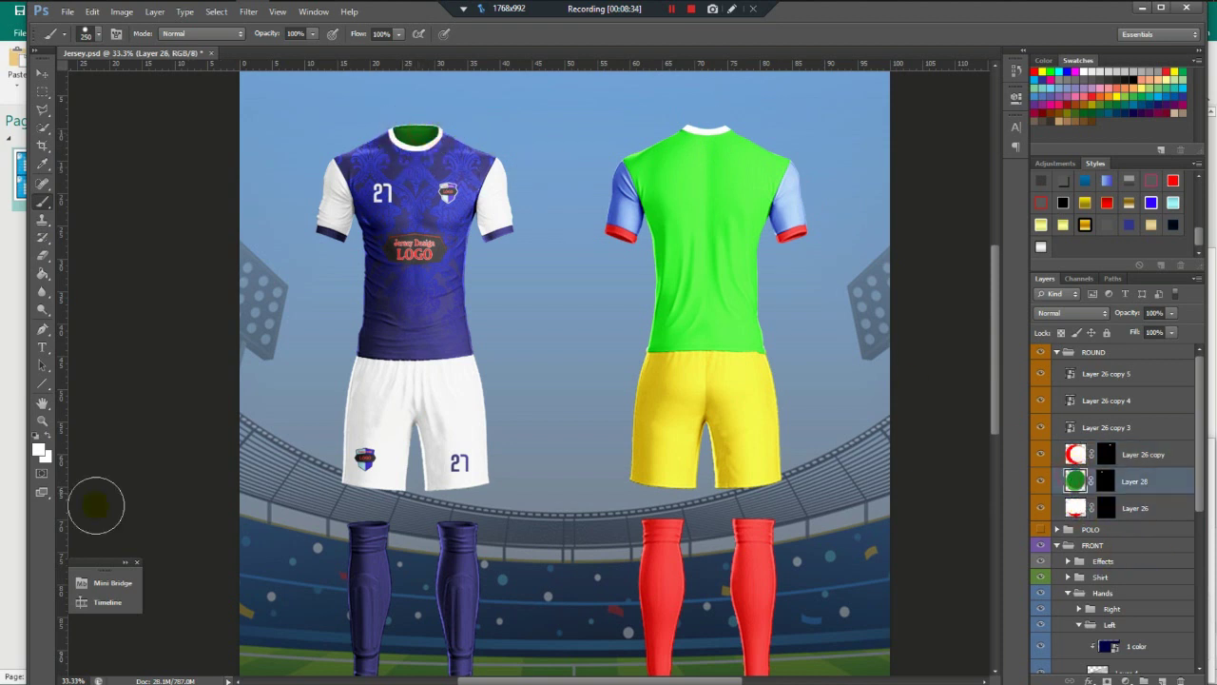
pyautogui.click(40, 453)
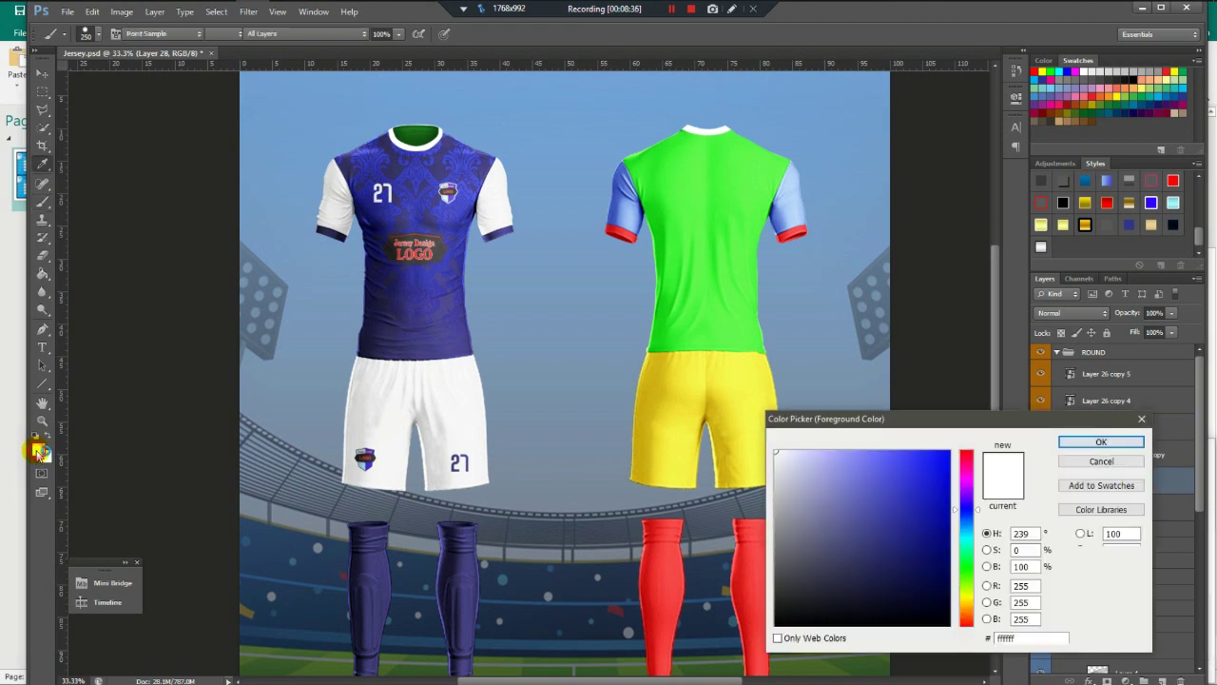
pyautogui.click(374, 568)
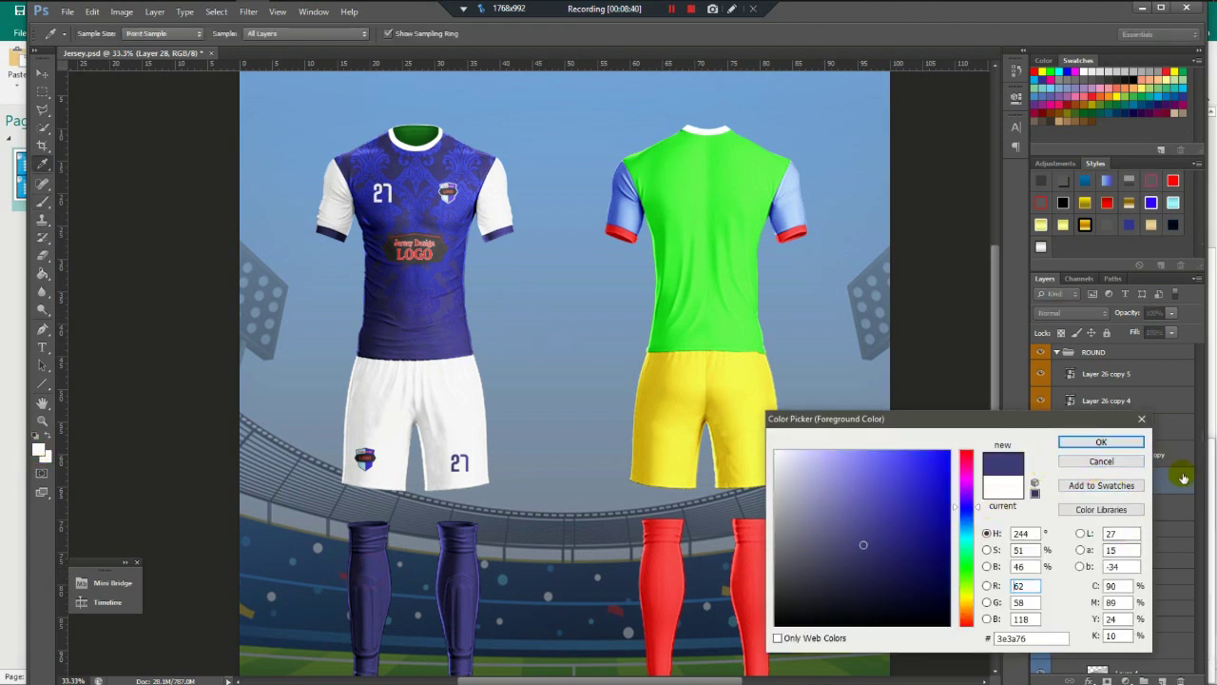
pyautogui.click(1120, 444)
pyautogui.press('b')
pyautogui.moveTo(388, 141); pyautogui.dragTo(443, 143)
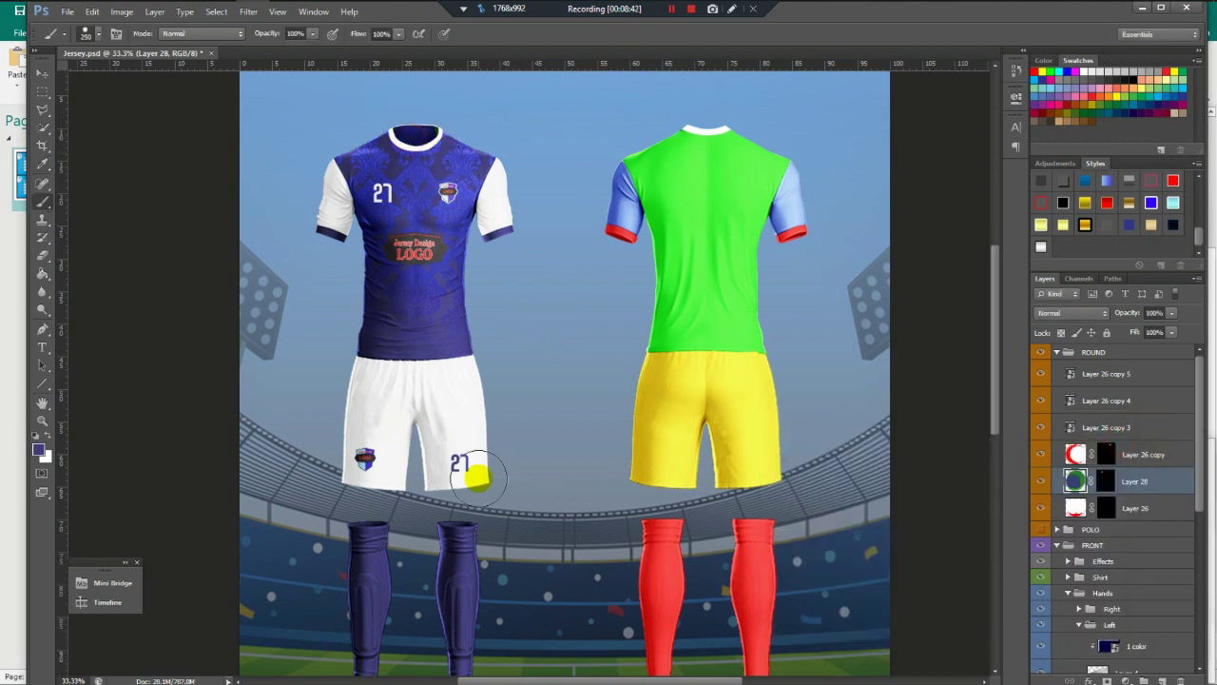
# Expand the BACK group and open the smart object of the green back-shirt color layer, Layer 9 copy 8.
pyautogui.click(42, 73)
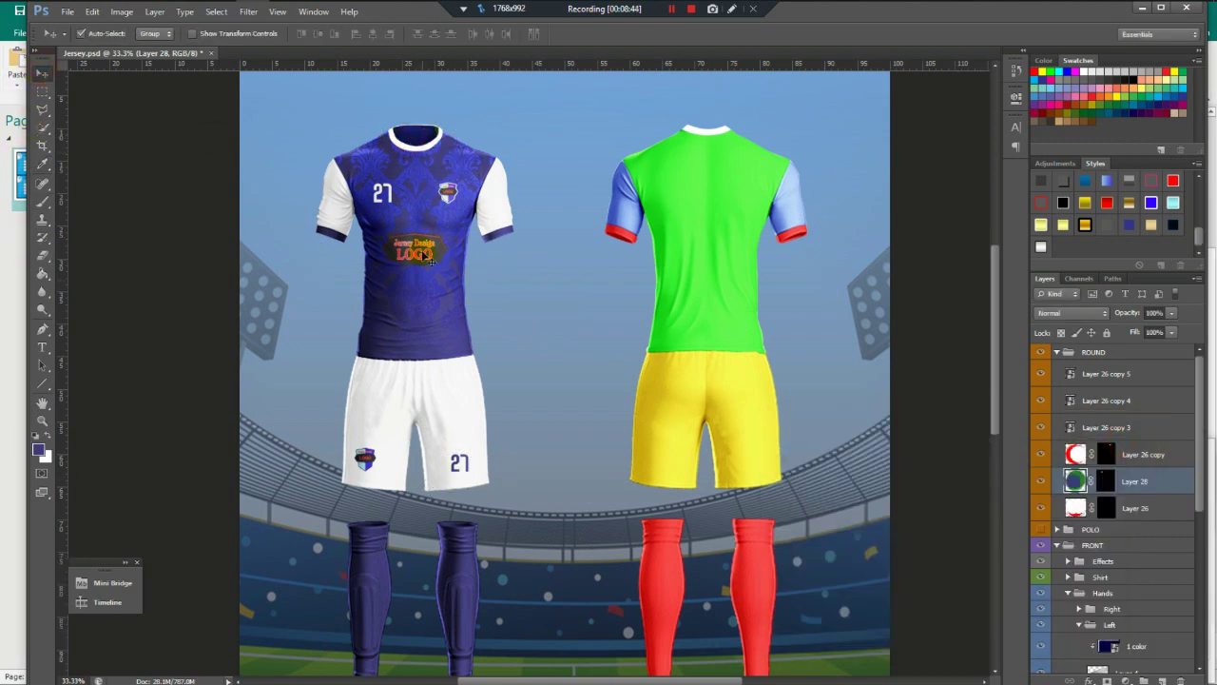
pyautogui.moveTo(1200, 388); pyautogui.dragTo(1182, 448)
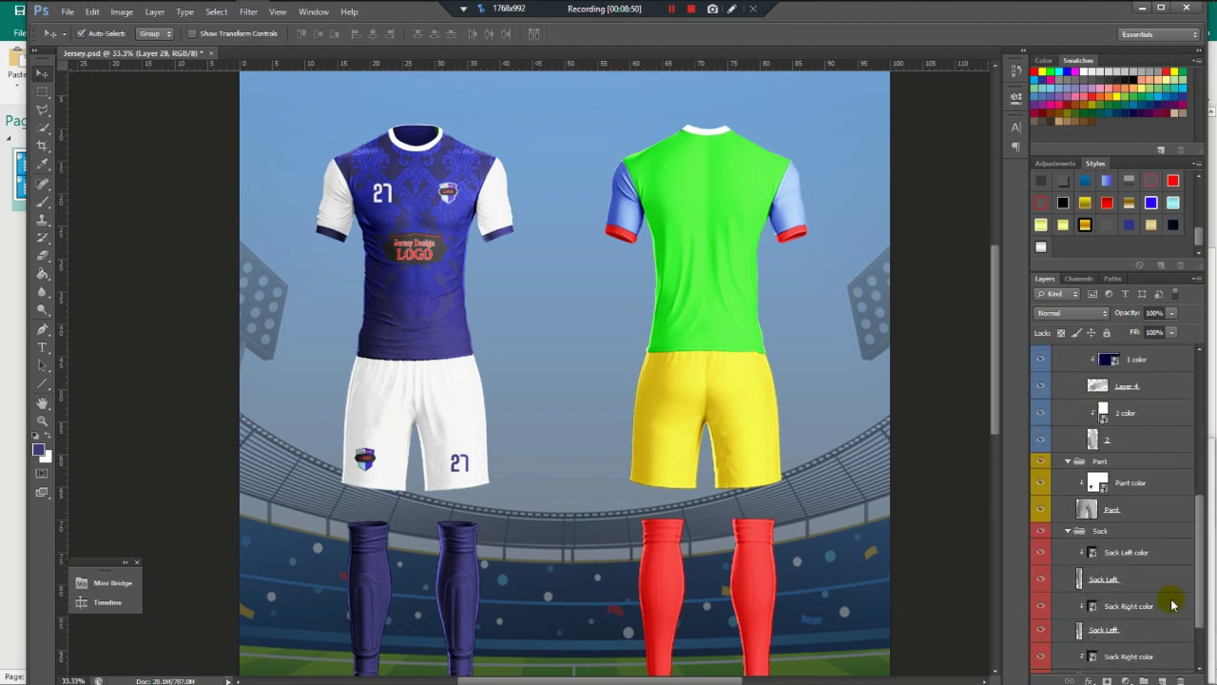
pyautogui.scroll(-1, 1173, 605)
pyautogui.click(661, 224)
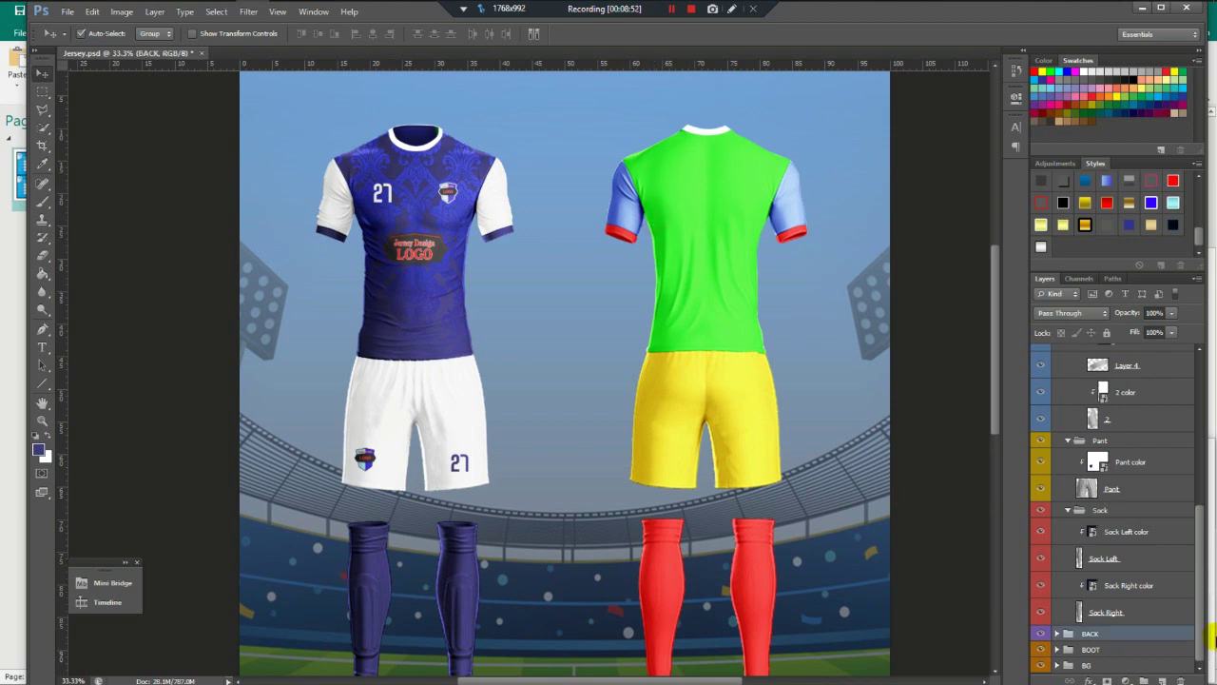
pyautogui.click(1057, 633)
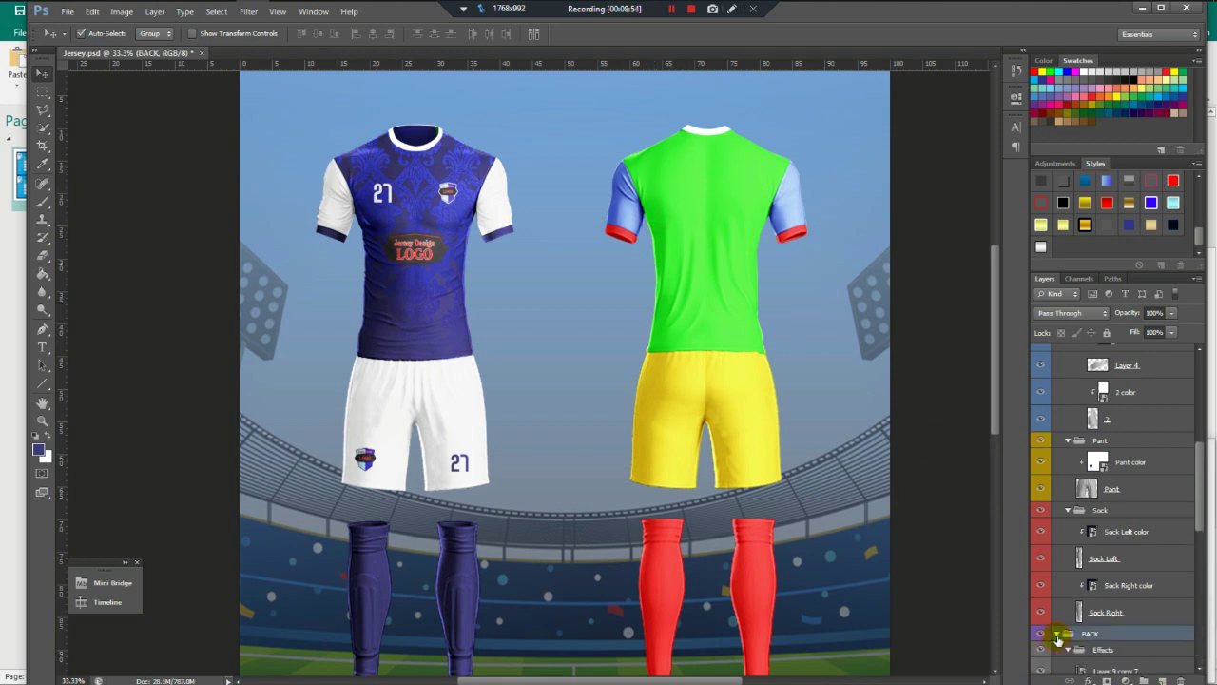
pyautogui.moveTo(1199, 519); pyautogui.dragTo(1189, 608)
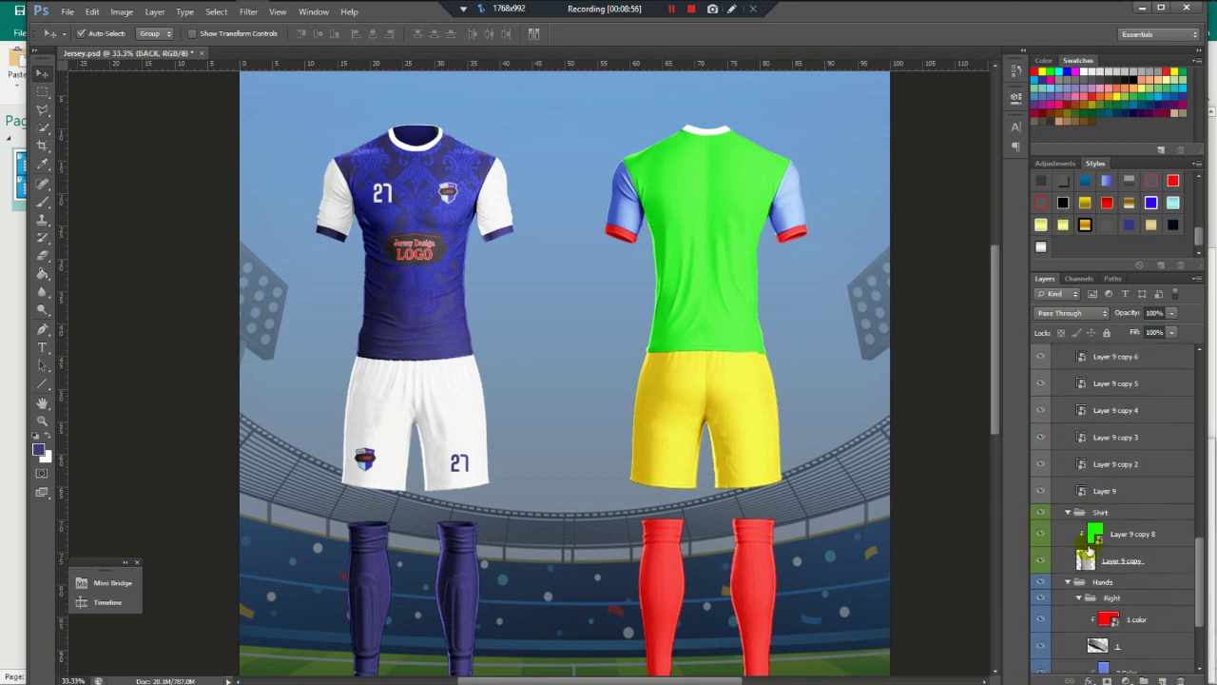
pyautogui.click(1098, 539)
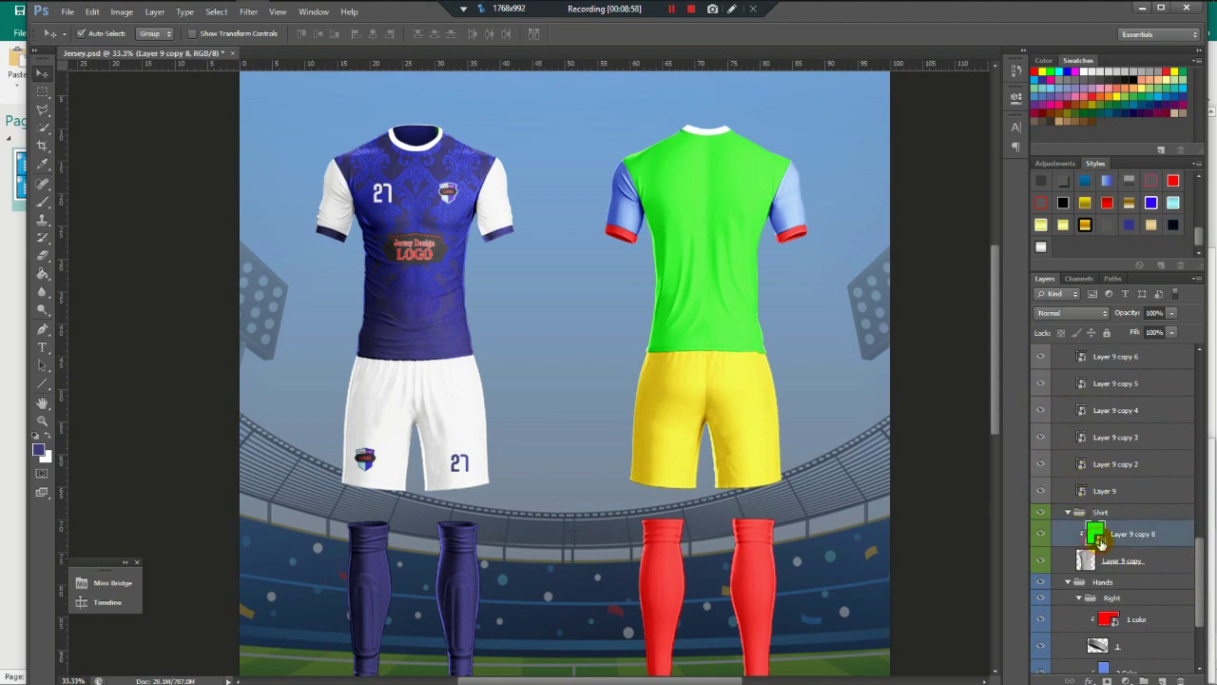
pyautogui.doubleClick(1098, 537)
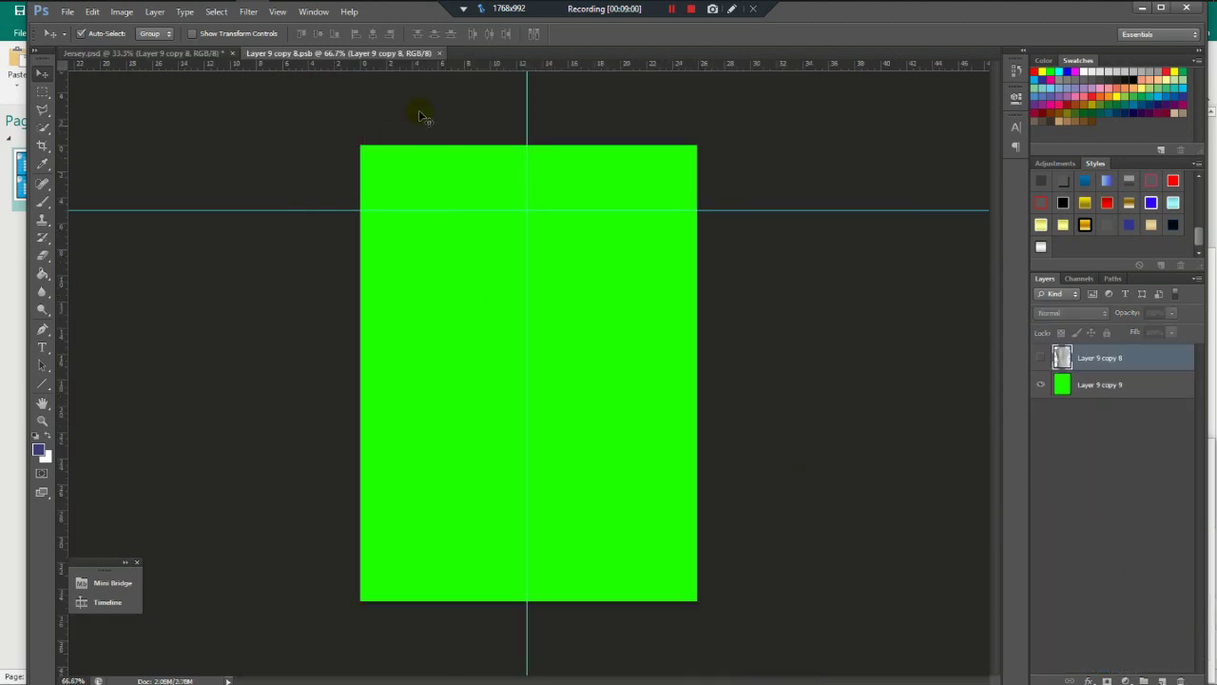
# Return to Jersey.psd and open the front Shirt color smart object from the FRONT group.
pyautogui.click(163, 55)
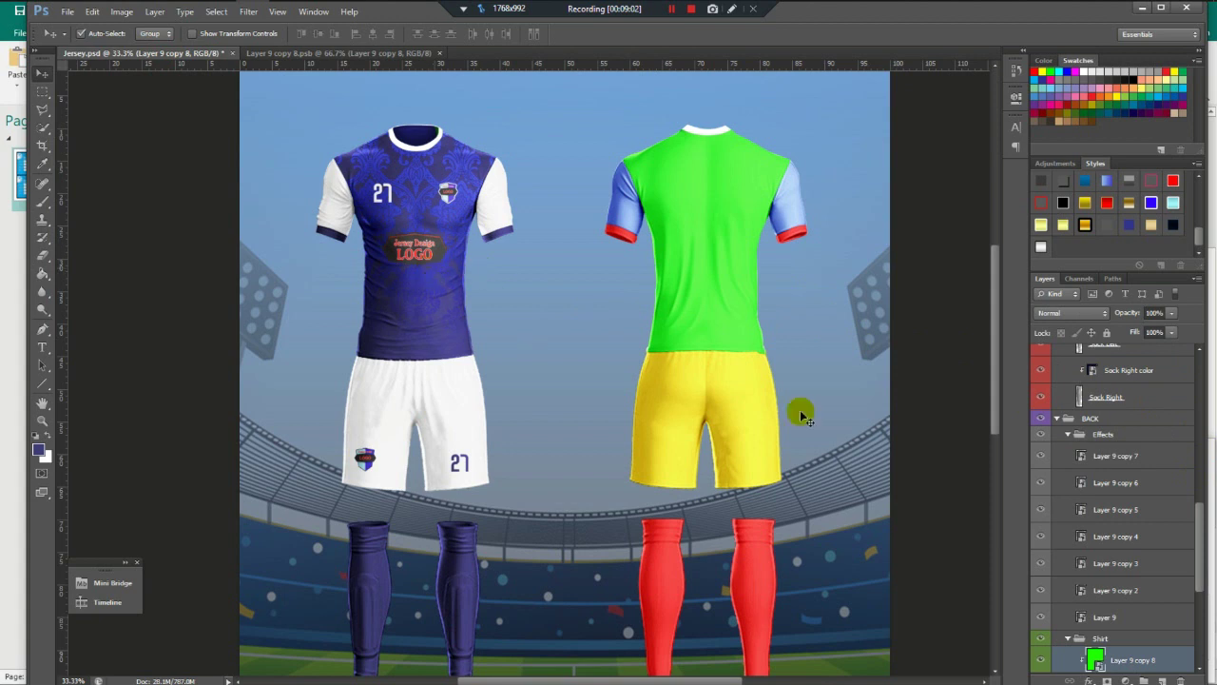
pyautogui.moveTo(1205, 513); pyautogui.dragTo(1189, 452)
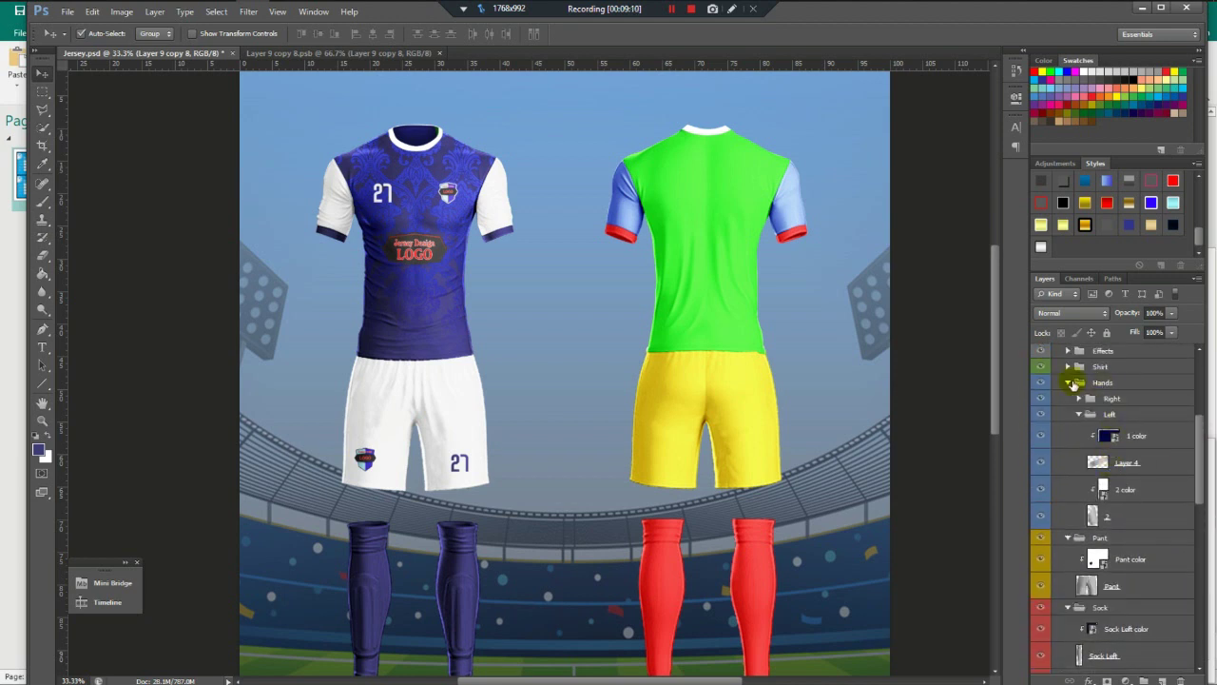
pyautogui.click(1069, 367)
pyautogui.doubleClick(1099, 392)
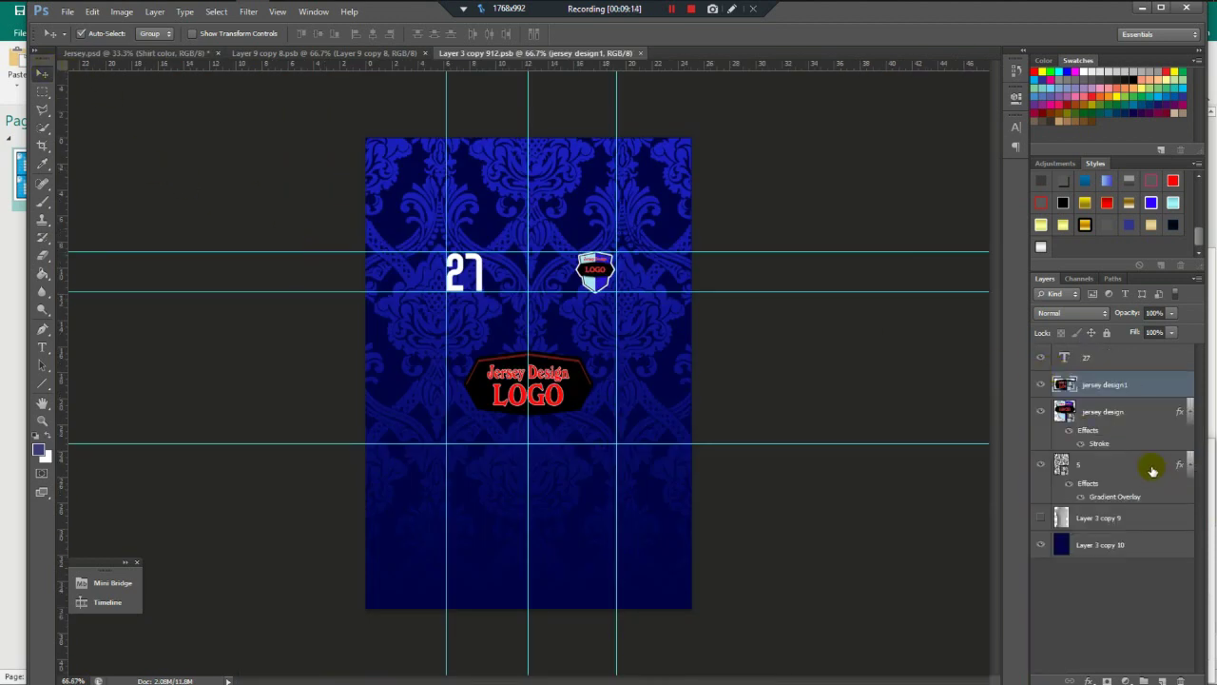
# Copy the number 27, jersey design1 logo, damask pattern and navy Layer 3 copy 10 into the Layer 9 copy 8.psb document.
pyautogui.keyDown('ctrl'); pyautogui.click(1120, 464); pyautogui.keyUp('ctrl')
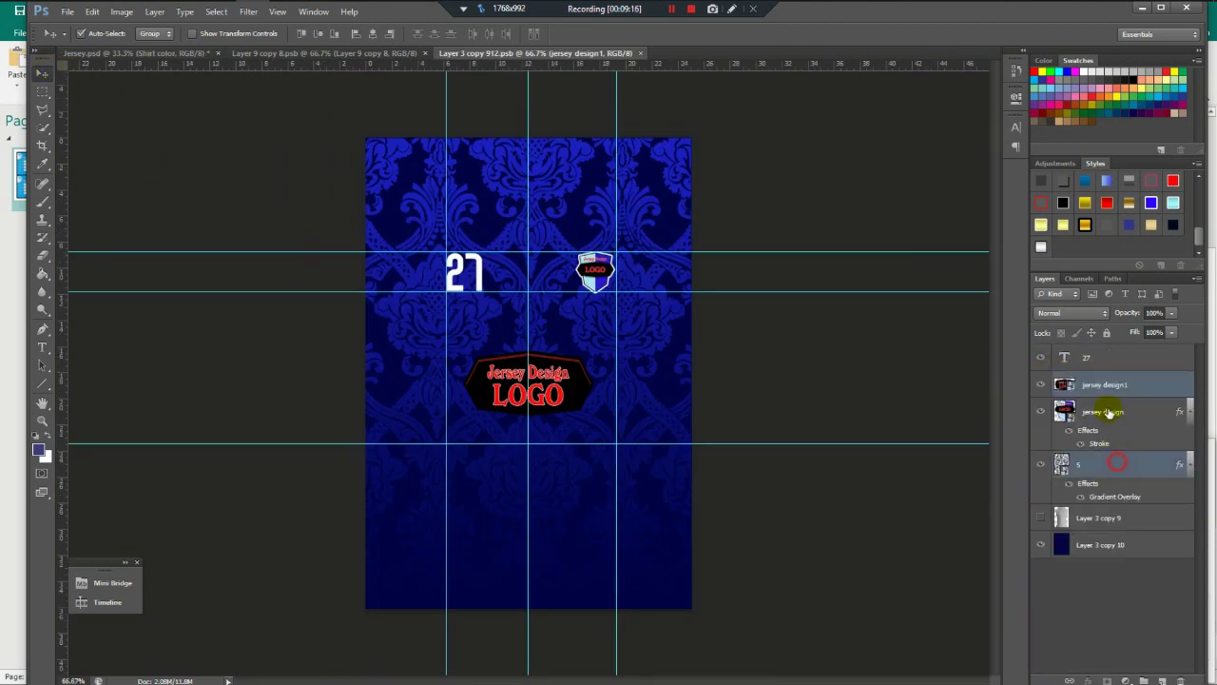
pyautogui.keyDown('ctrl'); pyautogui.click(1106, 363); pyautogui.keyUp('ctrl')
pyautogui.keyDown('ctrl'); pyautogui.click(1108, 544); pyautogui.keyUp('ctrl')
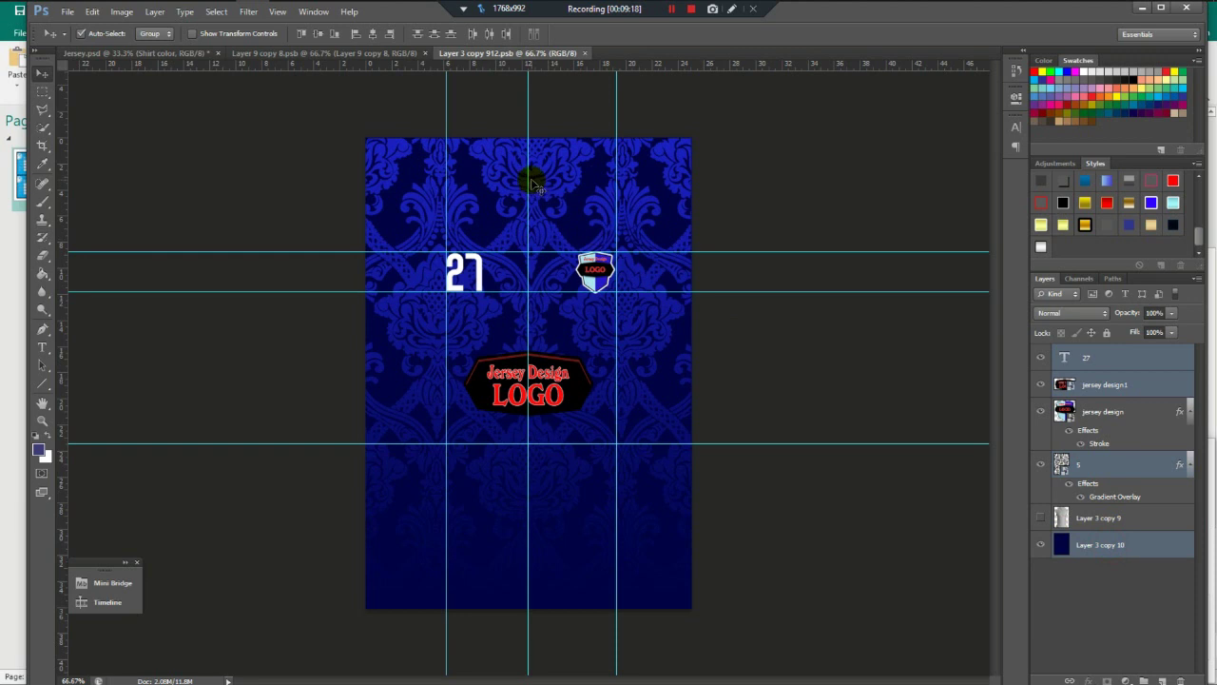
pyautogui.moveTo(535, 186); pyautogui.dragTo(551, 212)
pyautogui.moveTo(559, 297); pyautogui.dragTo(549, 190)
# Scale the copied artwork's height to 96.68% to fit the canvas and stretch its right side to the canvas edge.
pyautogui.hotkey('ctrl', 't')
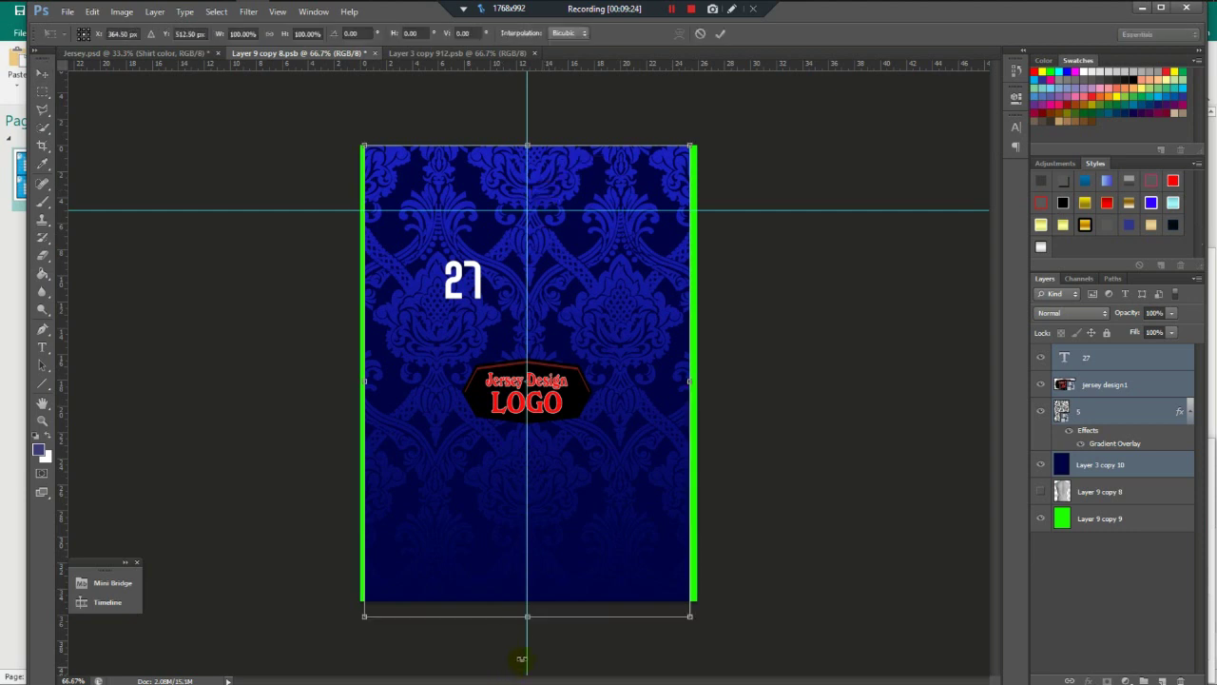
pyautogui.moveTo(527, 616)
pyautogui.mouseDown()
pyautogui.moveTo(528, 599)
pyautogui.moveTo(538, 605)
pyautogui.mouseUp()
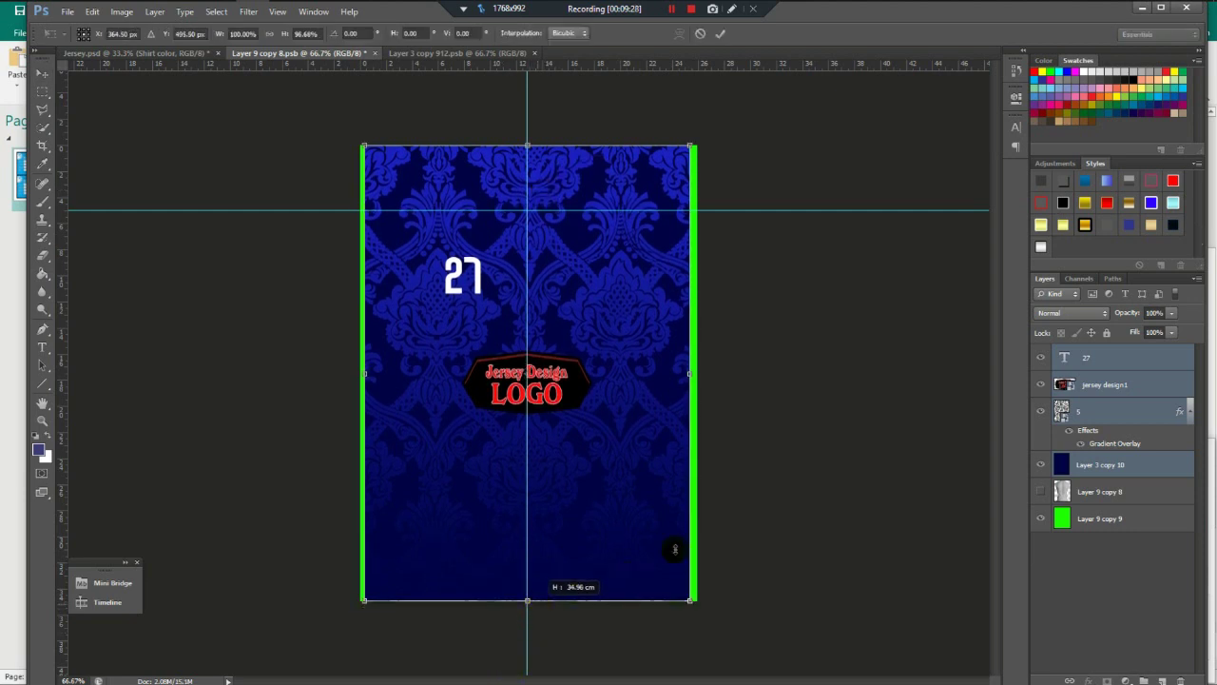
pyautogui.press('Left')
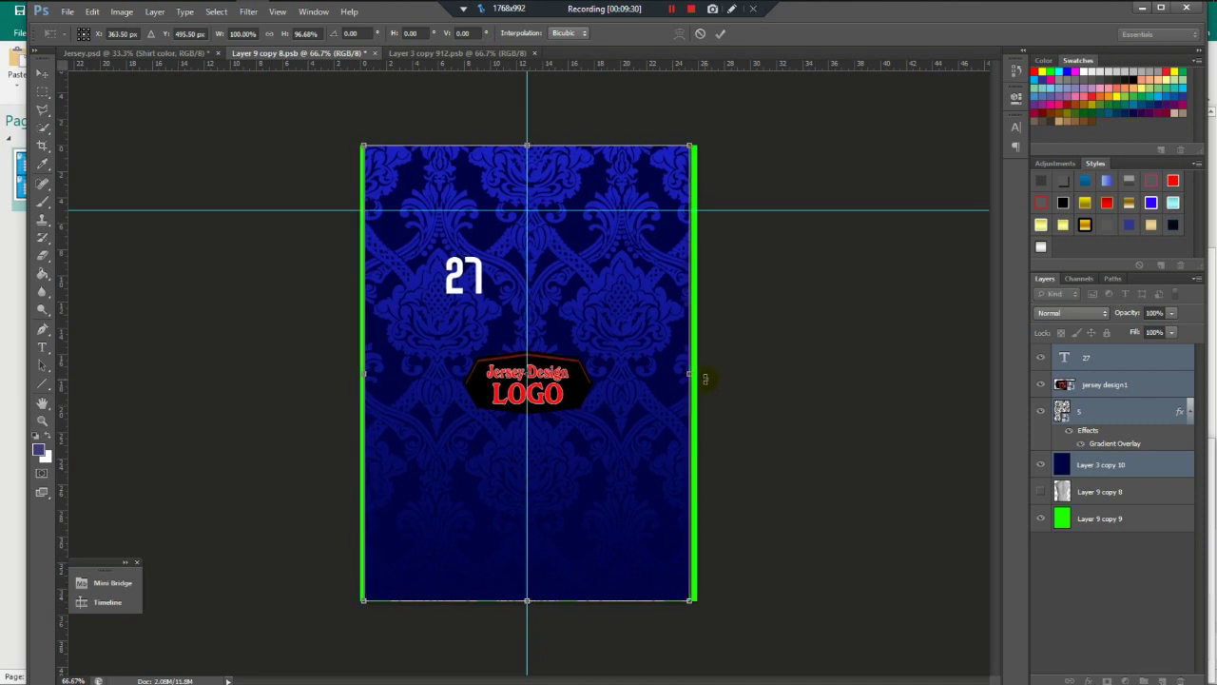
pyautogui.moveTo(704, 378); pyautogui.dragTo(697, 374)
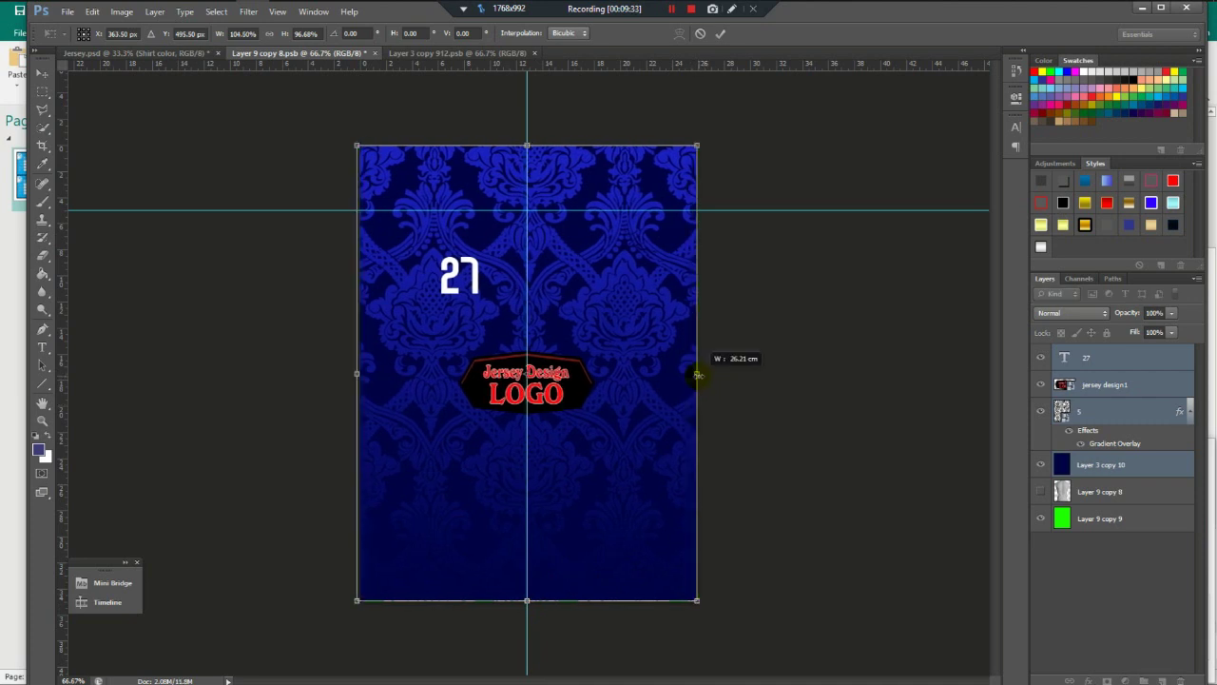
pyautogui.press('Return')
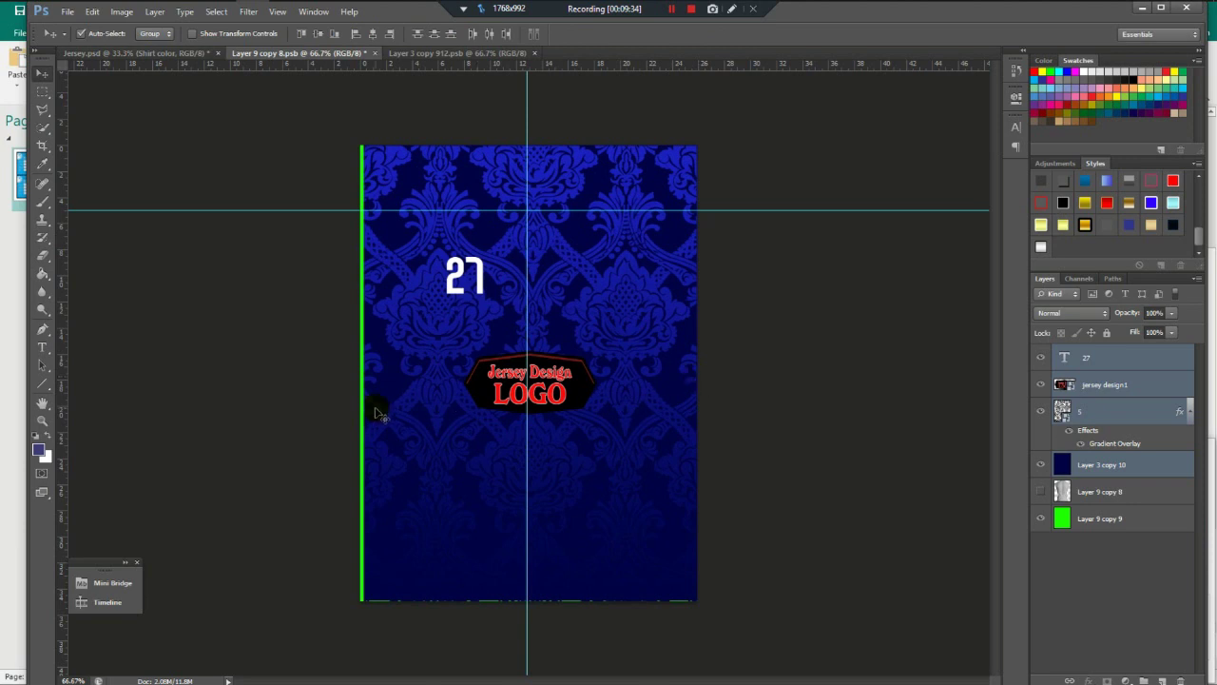
# Widen the copied artwork to 101.10% so it reaches the left canvas edge, and fine-tune its bottom edge.
pyautogui.hotkey('ctrl', 't')
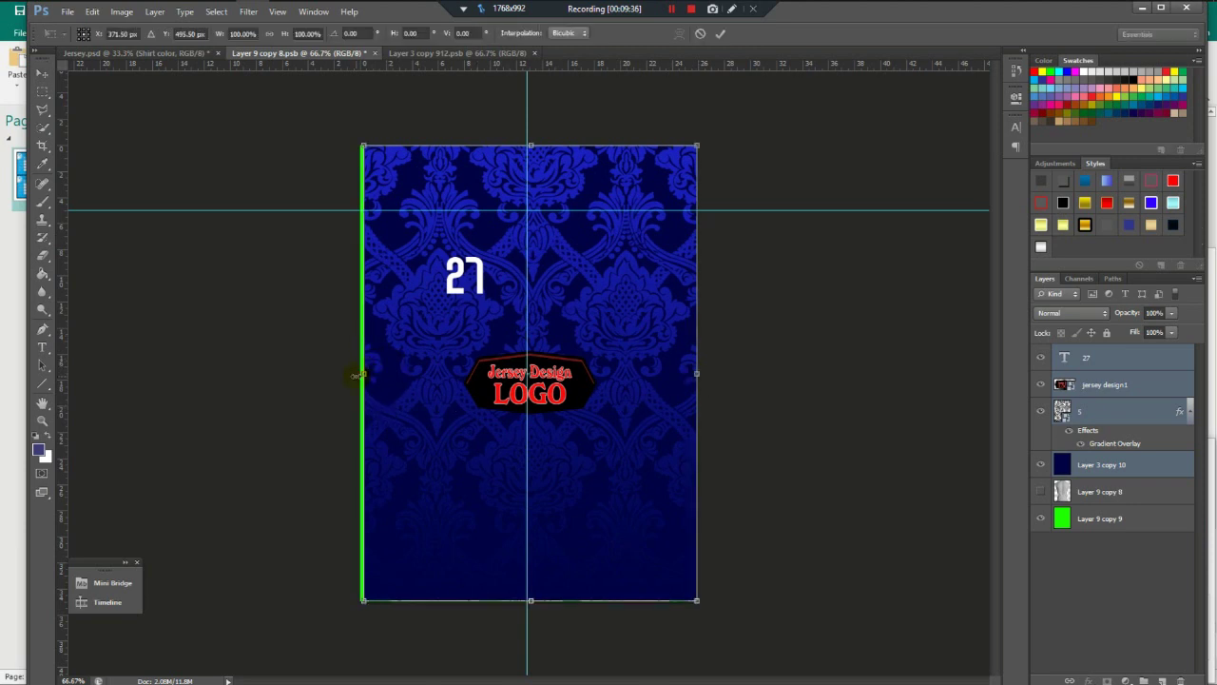
pyautogui.moveTo(363, 374); pyautogui.dragTo(359, 373)
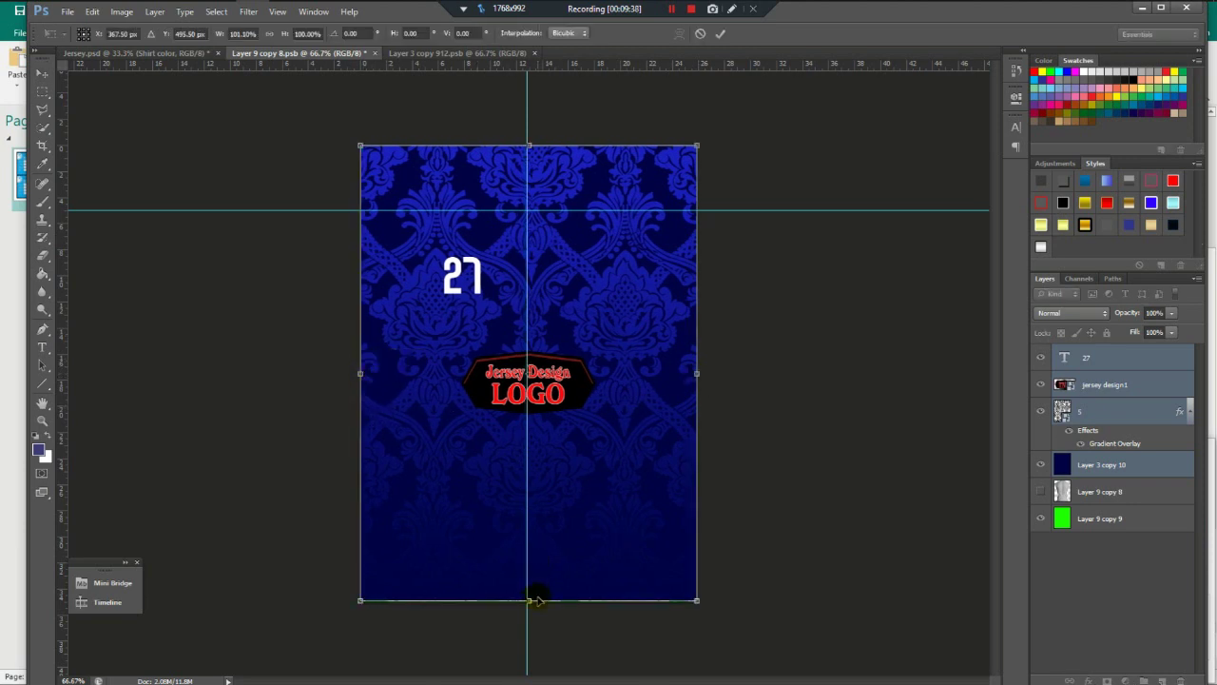
pyautogui.press('Return')
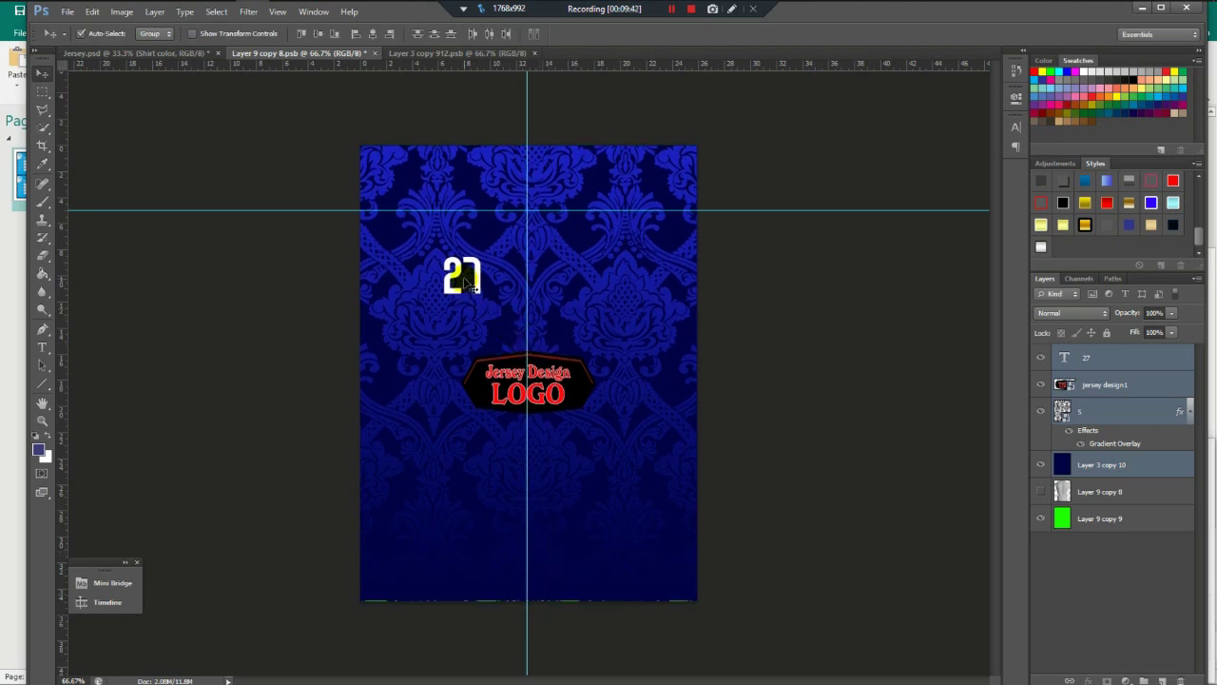
pyautogui.hotkey('ctrl', 't')
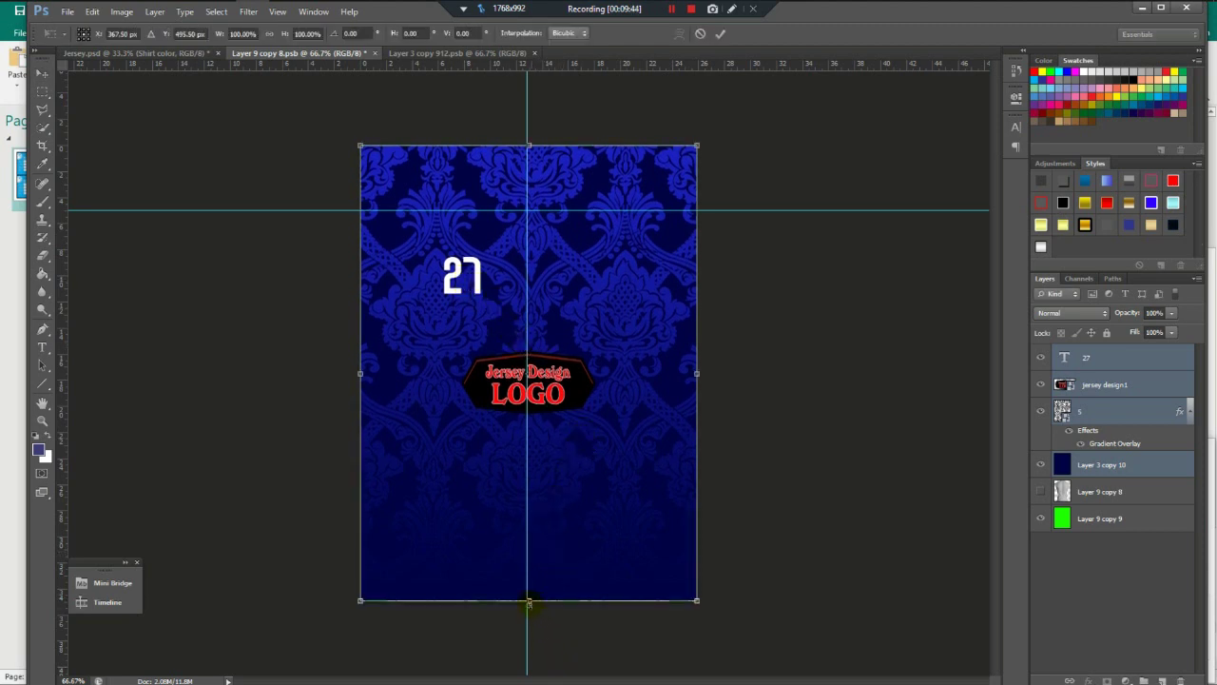
pyautogui.moveTo(529, 605); pyautogui.dragTo(529, 605)
pyautogui.doubleClick(593, 438)
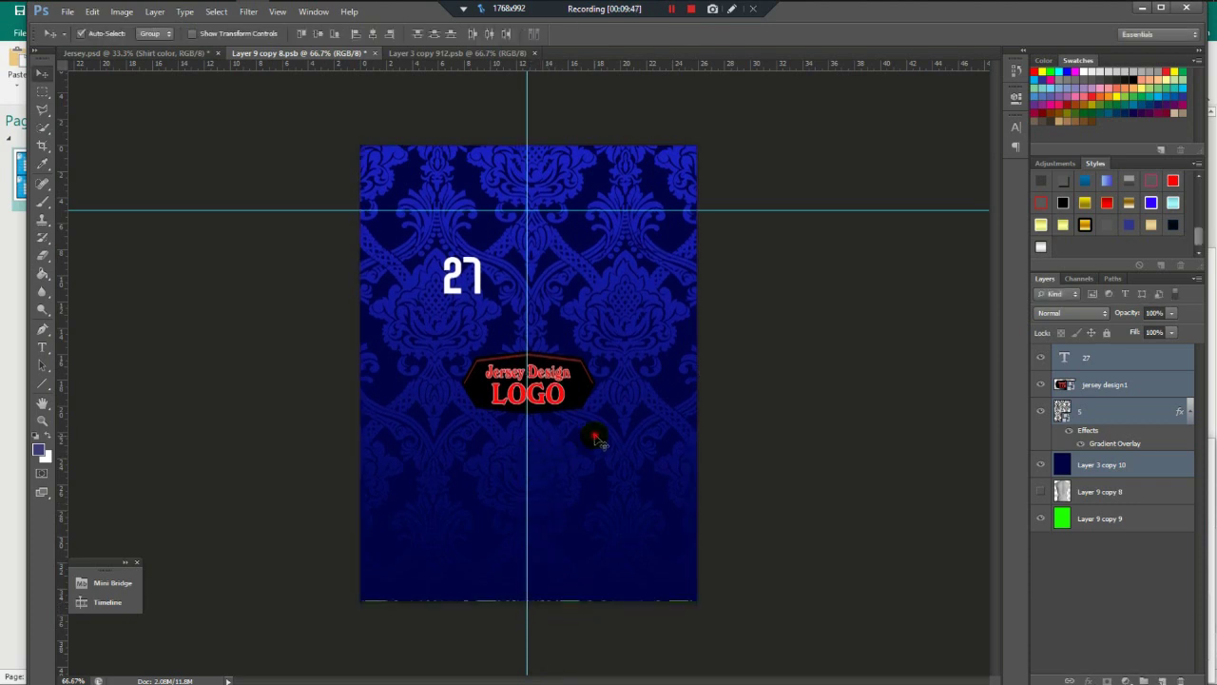
# Move the shirt template Layer 9 copy 8 above the damask pattern, show it, and place the jersey design1 logo above it.
pyautogui.click(1141, 464)
pyautogui.click(1108, 387)
pyautogui.moveTo(1126, 498); pyautogui.dragTo(1125, 383)
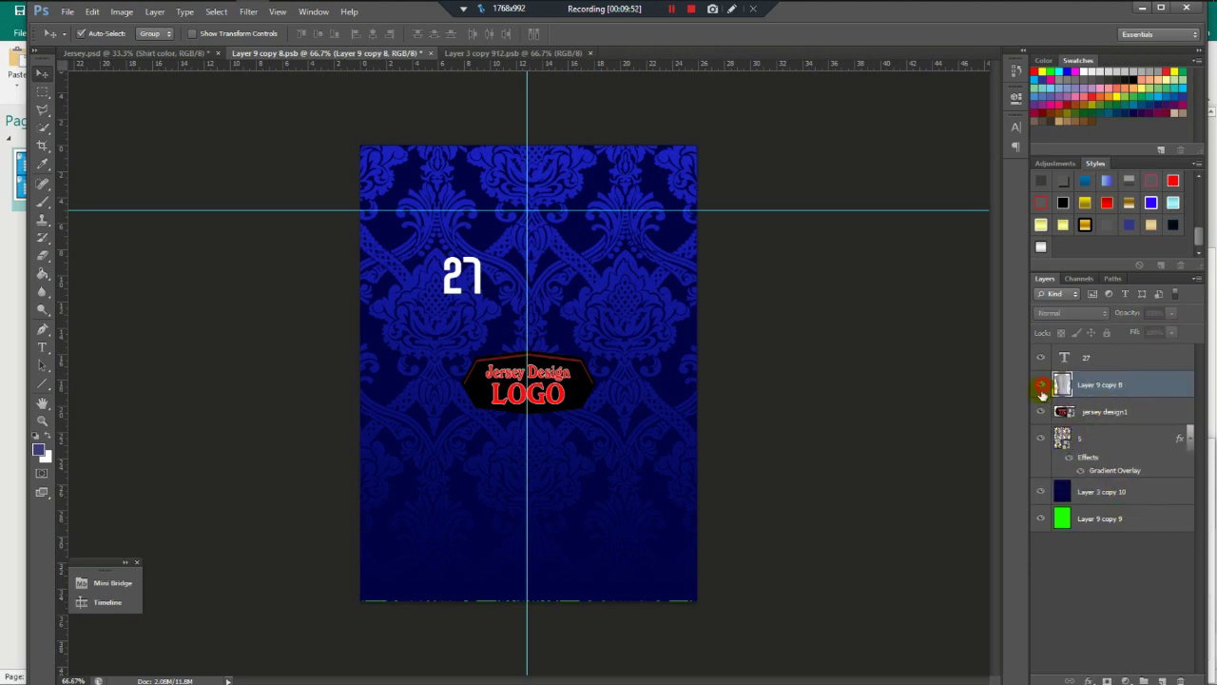
pyautogui.click(1041, 386)
pyautogui.moveTo(1061, 427); pyautogui.dragTo(1090, 379)
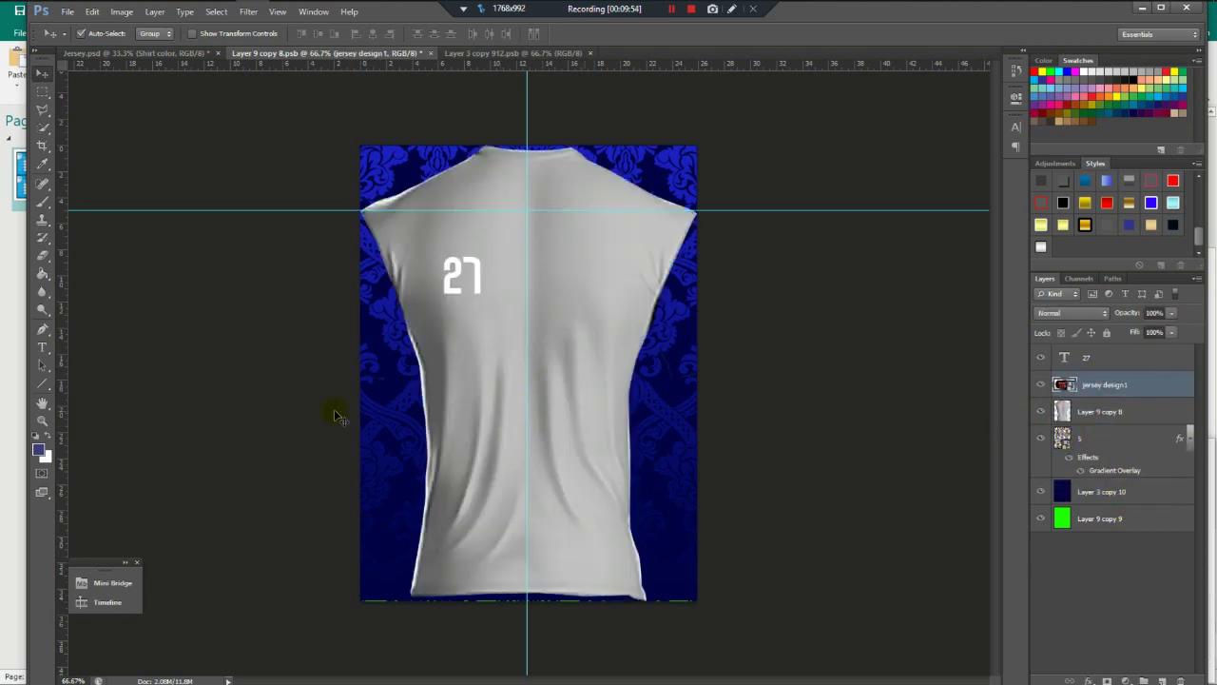
# Nudge the Jersey Design LOGO straight down to the lower back of the shirt template.
pyautogui.press('Down')
pyautogui.press('Down')
pyautogui.press('Down')
pyautogui.press('Down')
pyautogui.press('Down')
pyautogui.press('Down')
pyautogui.press('Down')
pyautogui.press('Down')
pyautogui.press('Down')
pyautogui.press('Down')
pyautogui.press('Down')
pyautogui.press('Down')
pyautogui.press('Down')
pyautogui.press('Down')
pyautogui.press('Down')
pyautogui.press('Down')
pyautogui.press('Down')
pyautogui.press('Down')
pyautogui.press('Down')
pyautogui.press('Down')
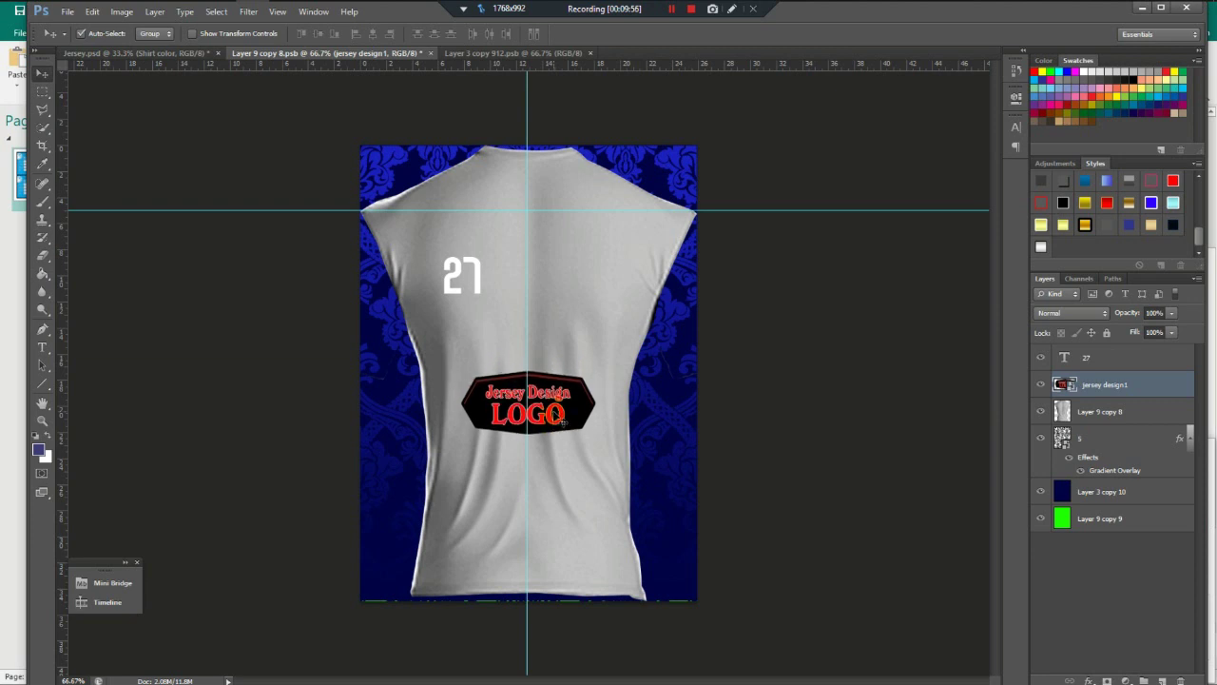
pyautogui.press('Down')
pyautogui.press('Down')
pyautogui.press('Down')
pyautogui.press('Down')
pyautogui.press('Down')
pyautogui.press('Down')
pyautogui.press('Down')
pyautogui.press('Down')
pyautogui.press('Down')
pyautogui.press('Down')
pyautogui.press('Down')
pyautogui.press('Down')
pyautogui.press('Down')
pyautogui.press('Down')
pyautogui.press('Down')
pyautogui.press('Down')
pyautogui.press('Down')
pyautogui.press('Down')
pyautogui.press('Down')
pyautogui.press('Down')
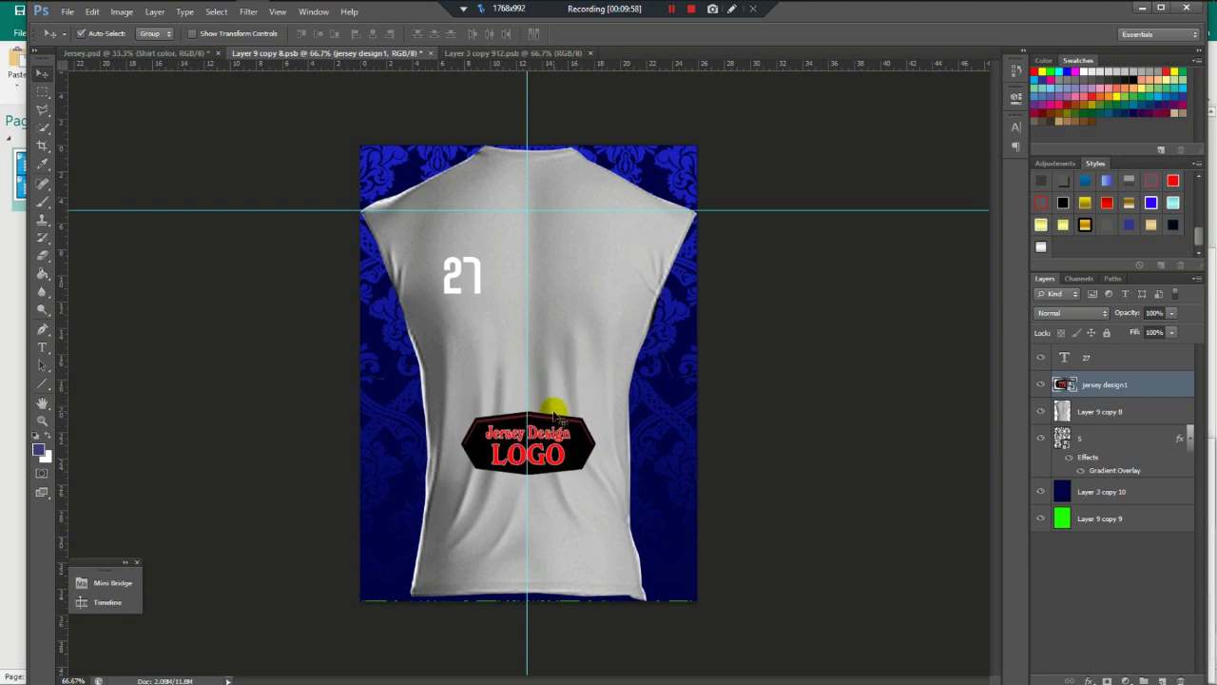
# Replace the 27 text on the back shirt with JERSEY DESIGN, keeping the number's font.
pyautogui.click(475, 293)
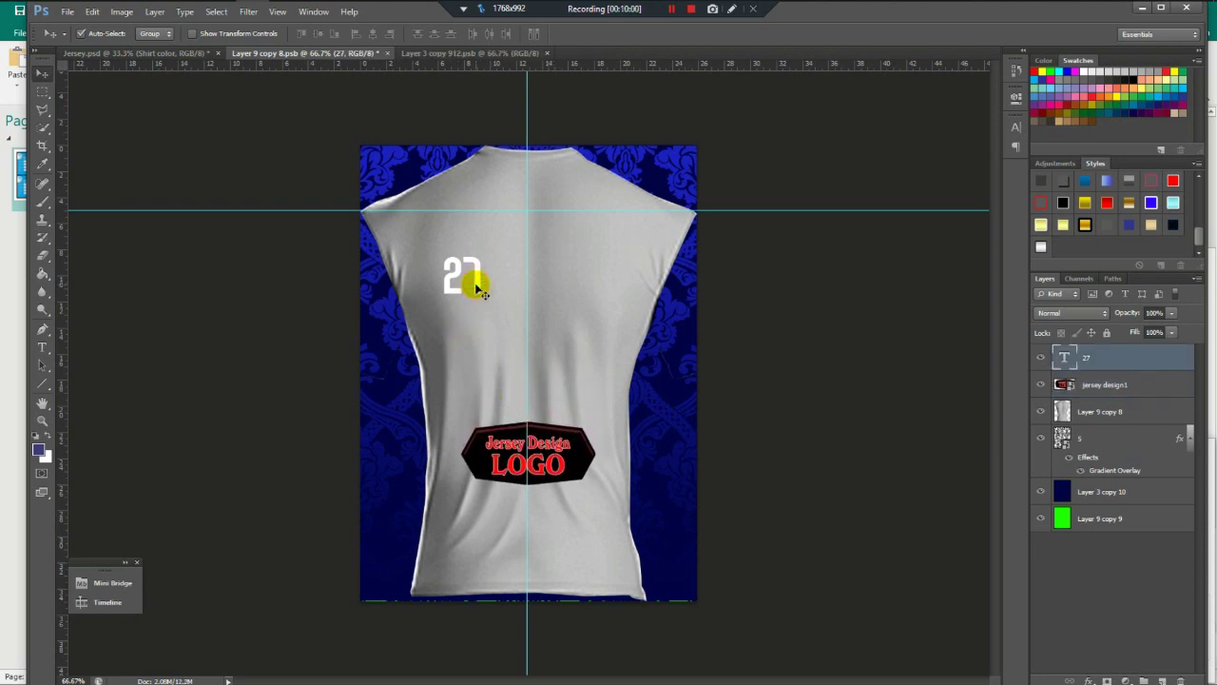
pyautogui.click(42, 345)
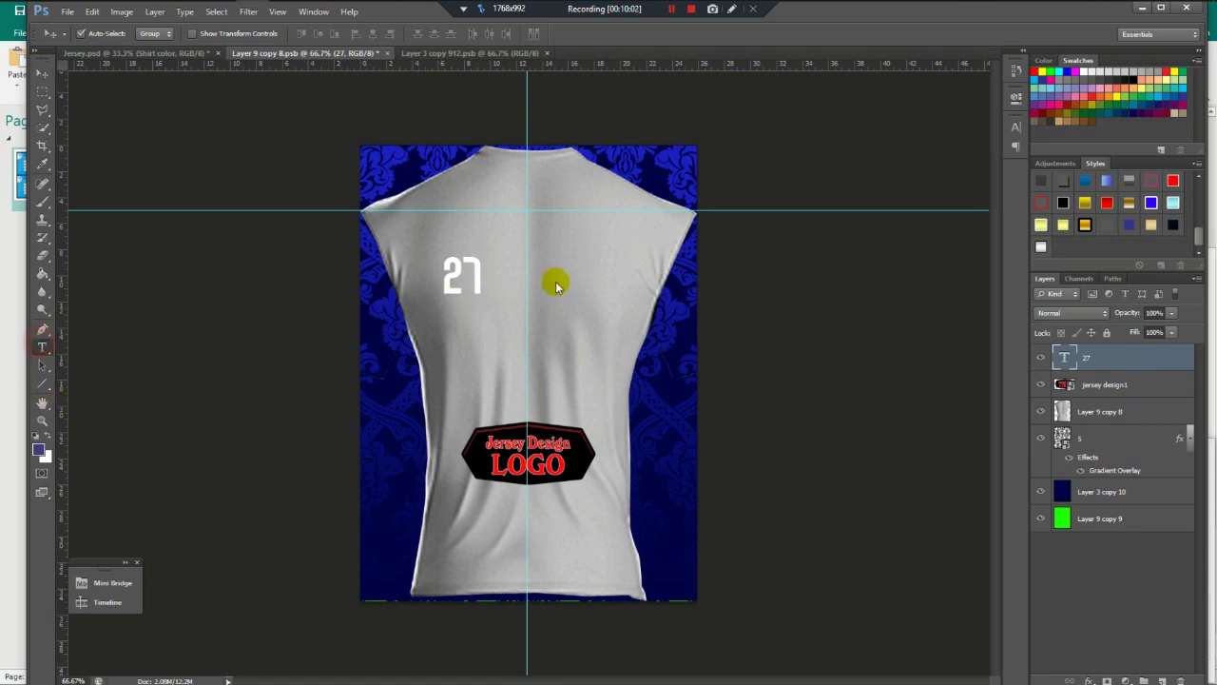
pyautogui.doubleClick(472, 279)
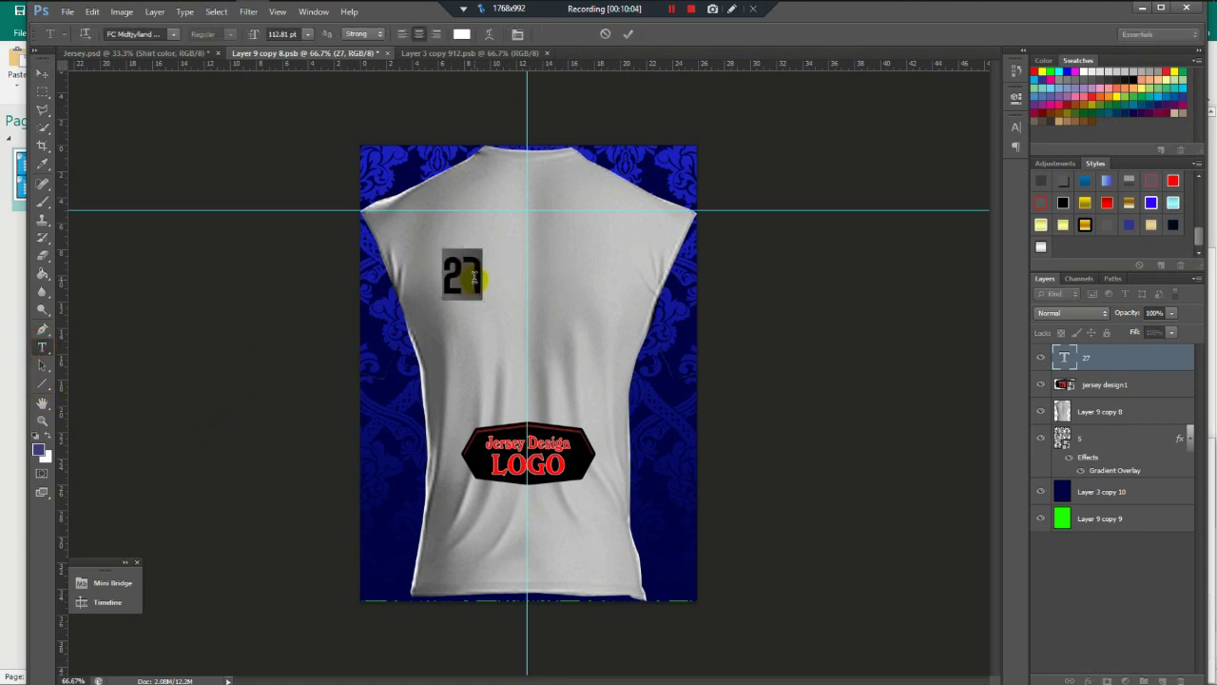
pyautogui.press('BackSpace')
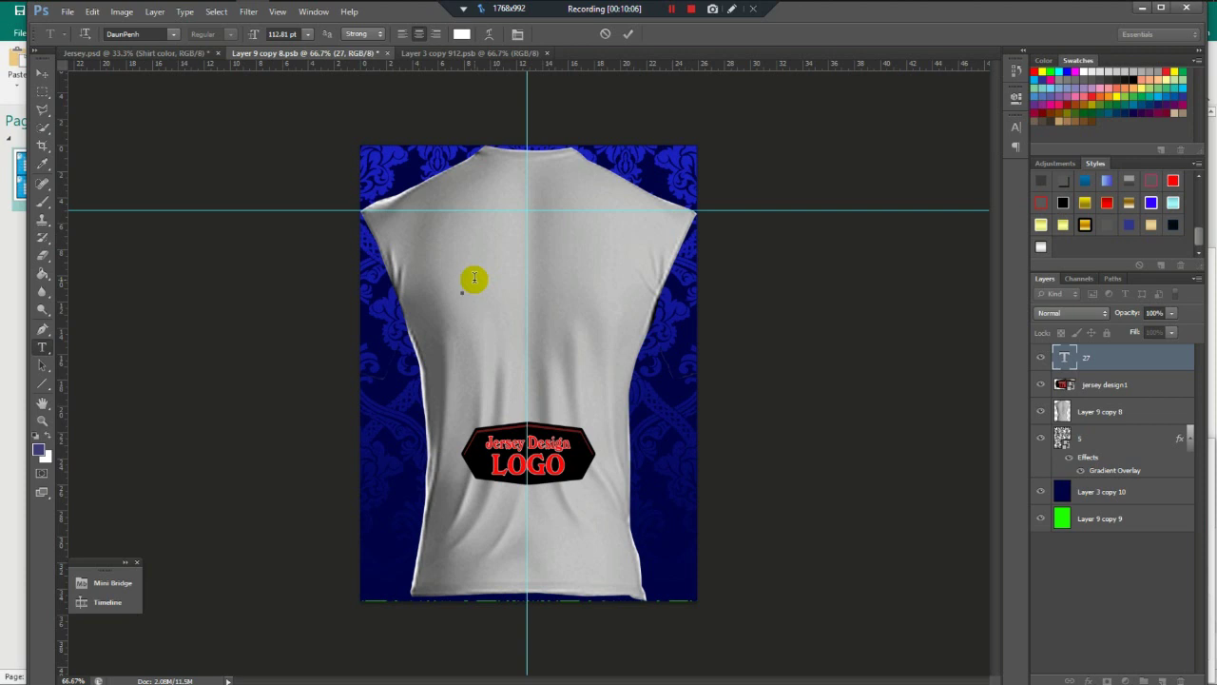
pyautogui.write('JE')
pyautogui.hotkey('ctrl', 'z')
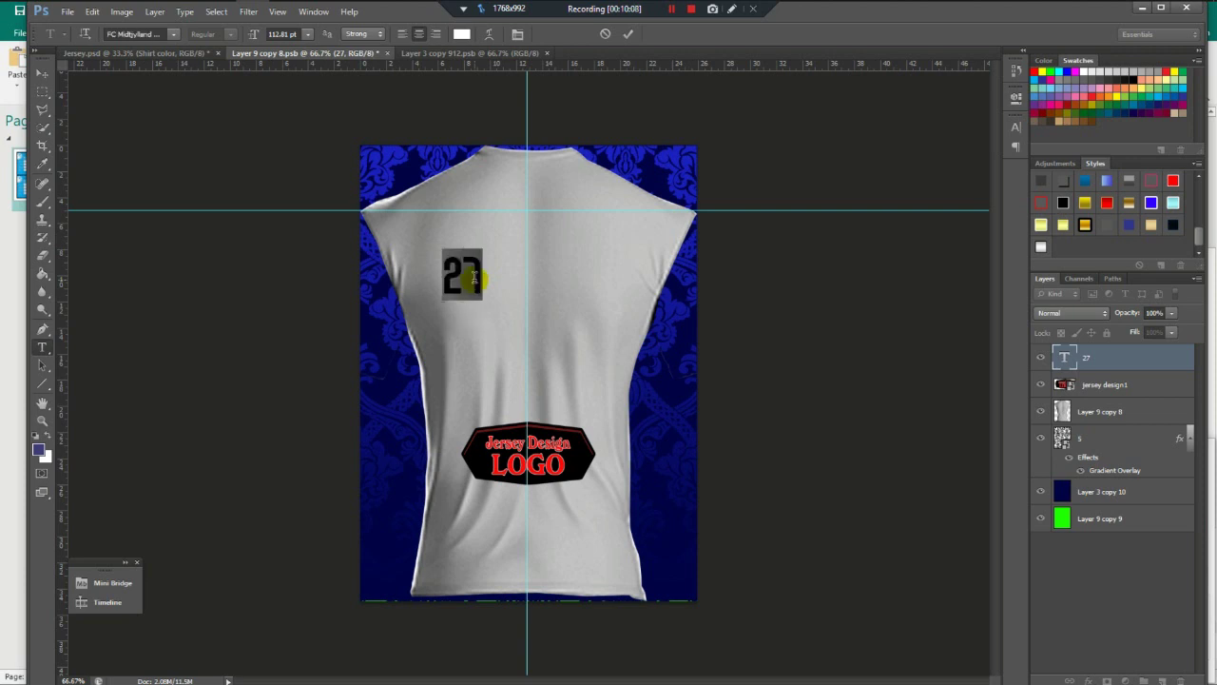
pyautogui.press('BackSpace')
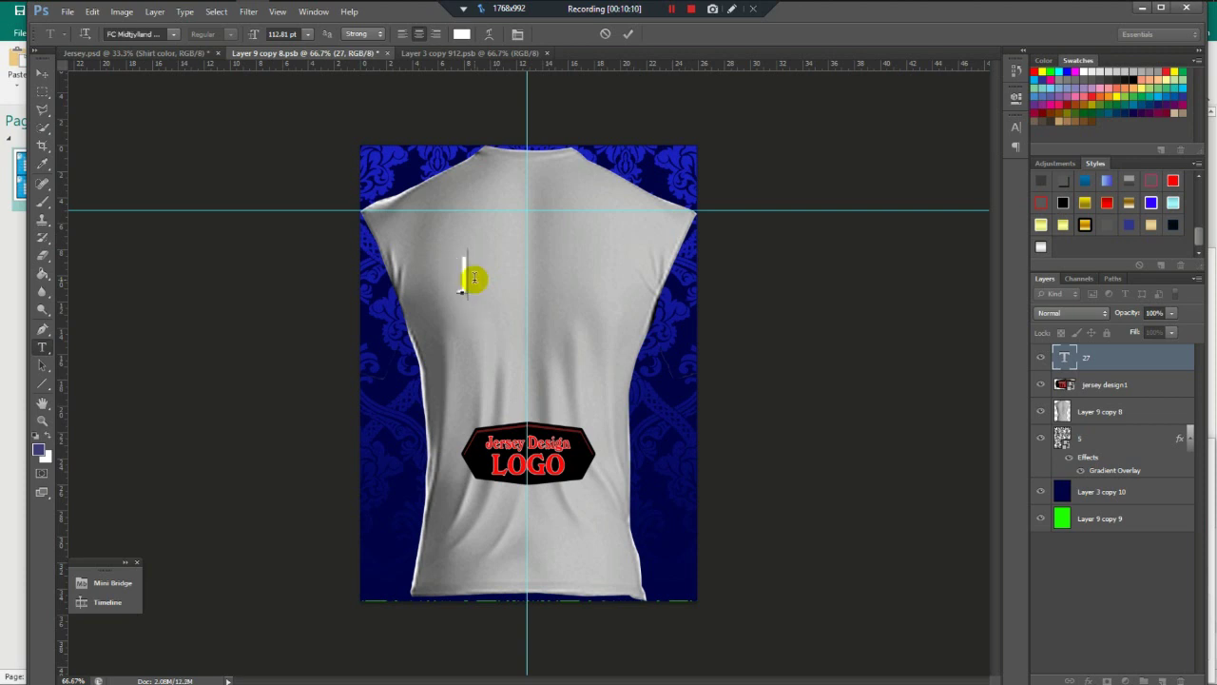
pyautogui.write('JERSEY D')
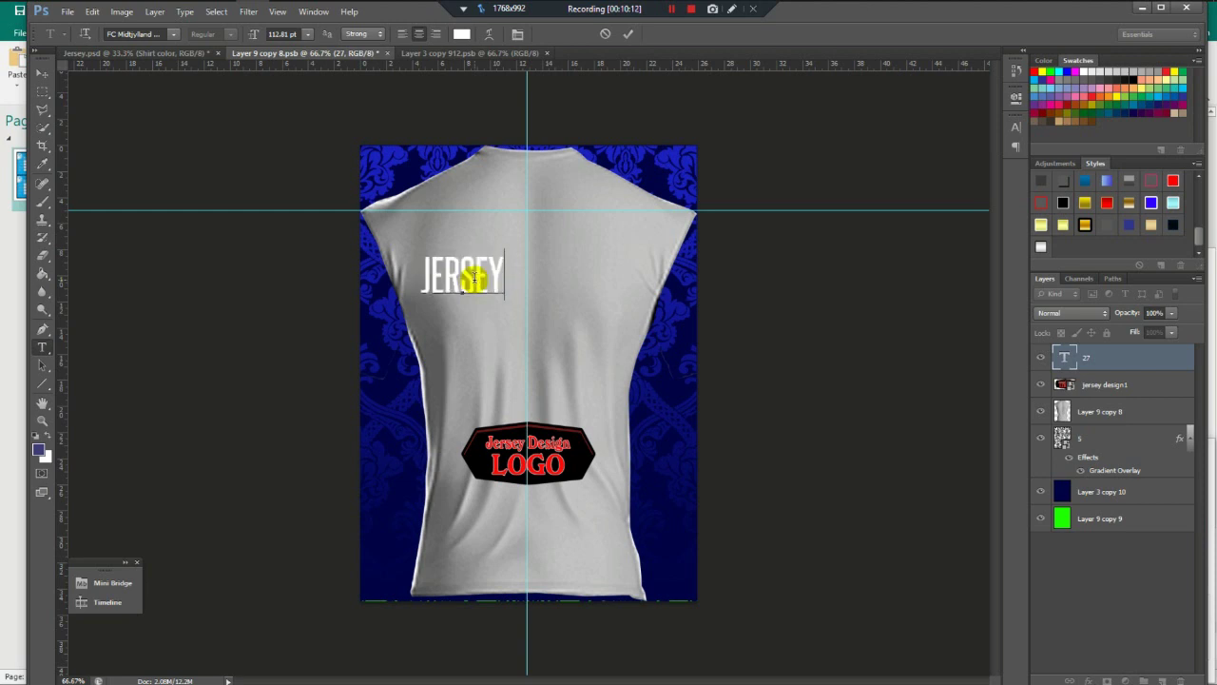
pyautogui.write('IGN')
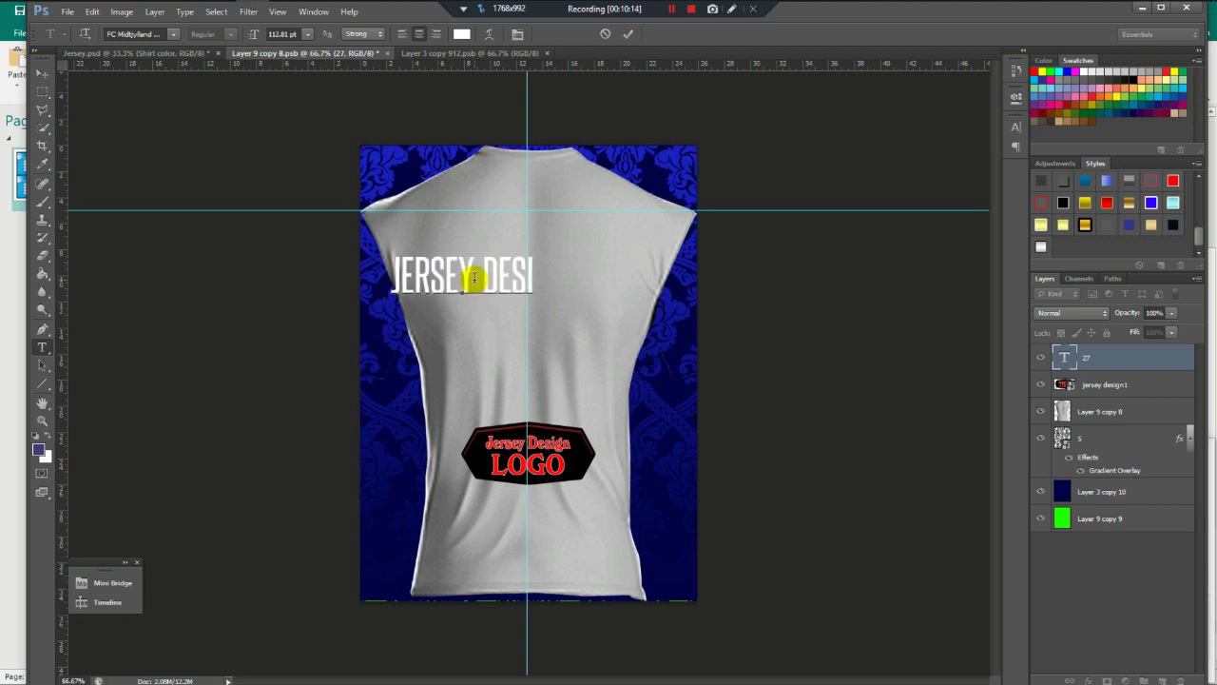
pyautogui.click(42, 73)
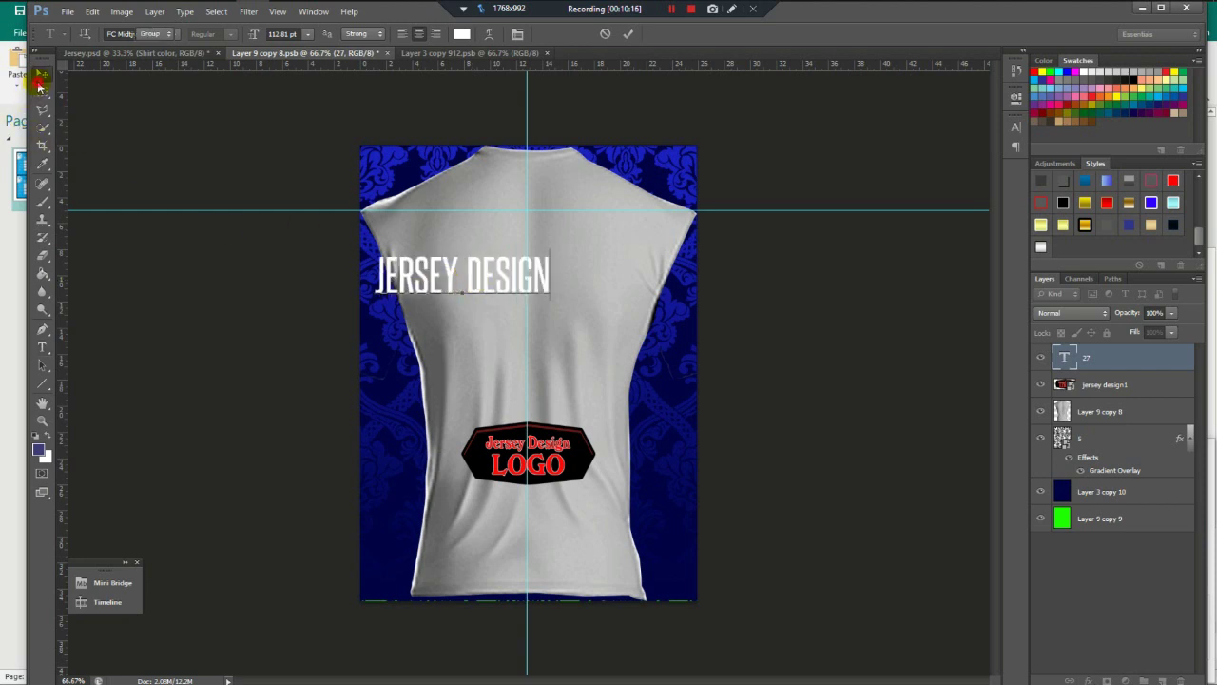
# Centre the JERSEY DESIGN text on the vertical guide, just below the shoulder guide, at about X 362 px and Y 204 px.
pyautogui.moveTo(497, 280); pyautogui.dragTo(561, 259)
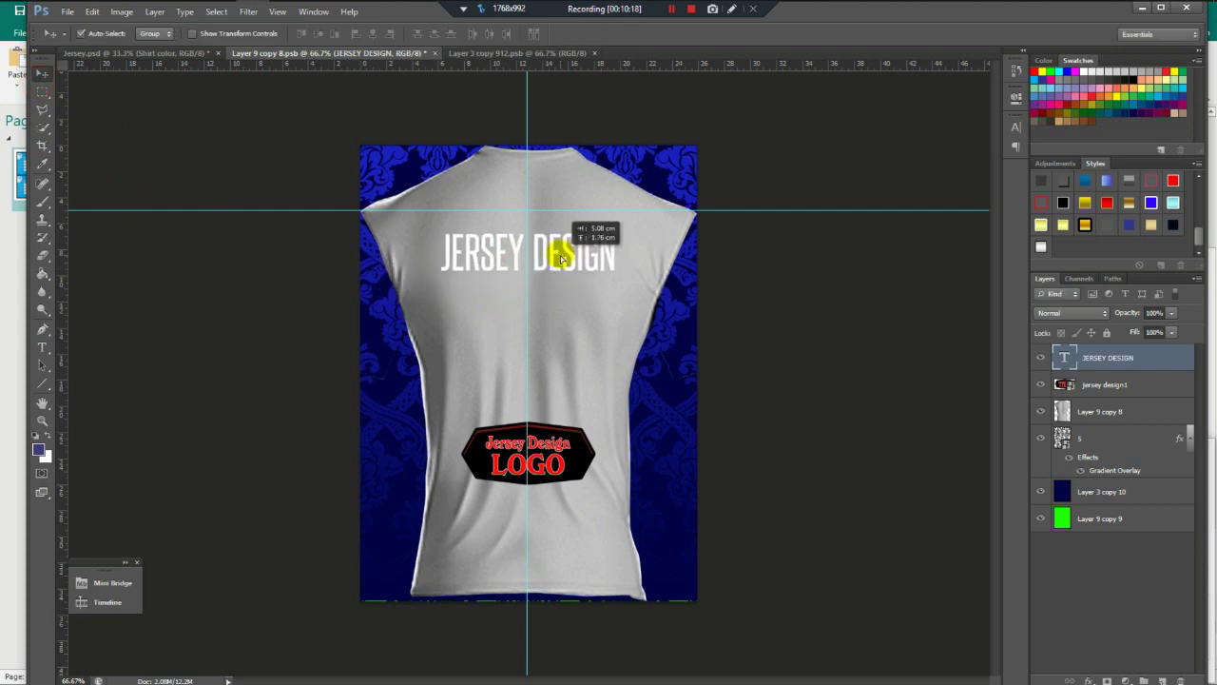
pyautogui.hotkey('ctrl', 't')
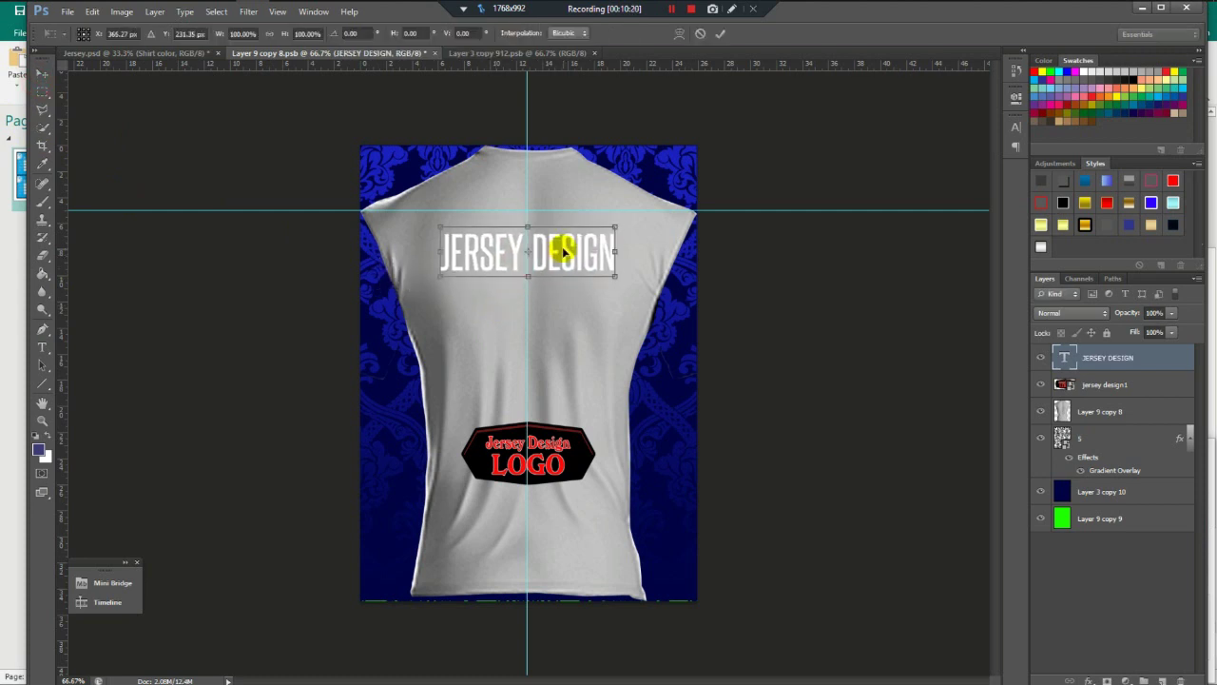
pyautogui.press('Up')
pyautogui.press('Up')
pyautogui.press('Up')
pyautogui.press('Up')
pyautogui.press('Up')
pyautogui.press('Up')
pyautogui.press('Up')
pyautogui.press('Up')
pyautogui.press('Up')
pyautogui.press('Up')
pyautogui.press('Up')
pyautogui.press('Up')
pyautogui.press('Up')
pyautogui.press('Up')
pyautogui.press('Up')
pyautogui.press('Up')
pyautogui.press('Up')
pyautogui.press('Up')
pyautogui.press('Up')
pyautogui.press('Up')
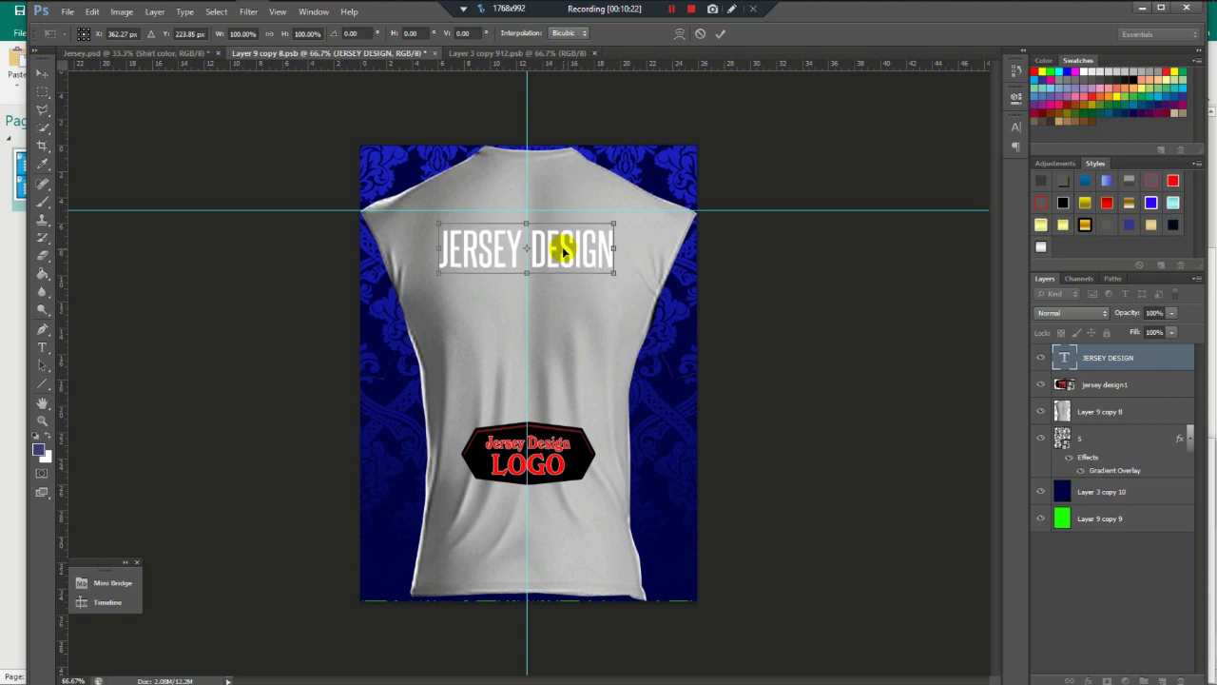
pyautogui.press('Up')
pyautogui.press('Up')
pyautogui.press('Up')
pyautogui.press('Up')
pyautogui.press('Up')
pyautogui.press('Up')
pyautogui.press('Up')
pyautogui.press('Up')
pyautogui.press('Up')
pyautogui.press('Up')
pyautogui.press('Up')
pyautogui.press('Up')
pyautogui.press('Up')
pyautogui.press('Return')
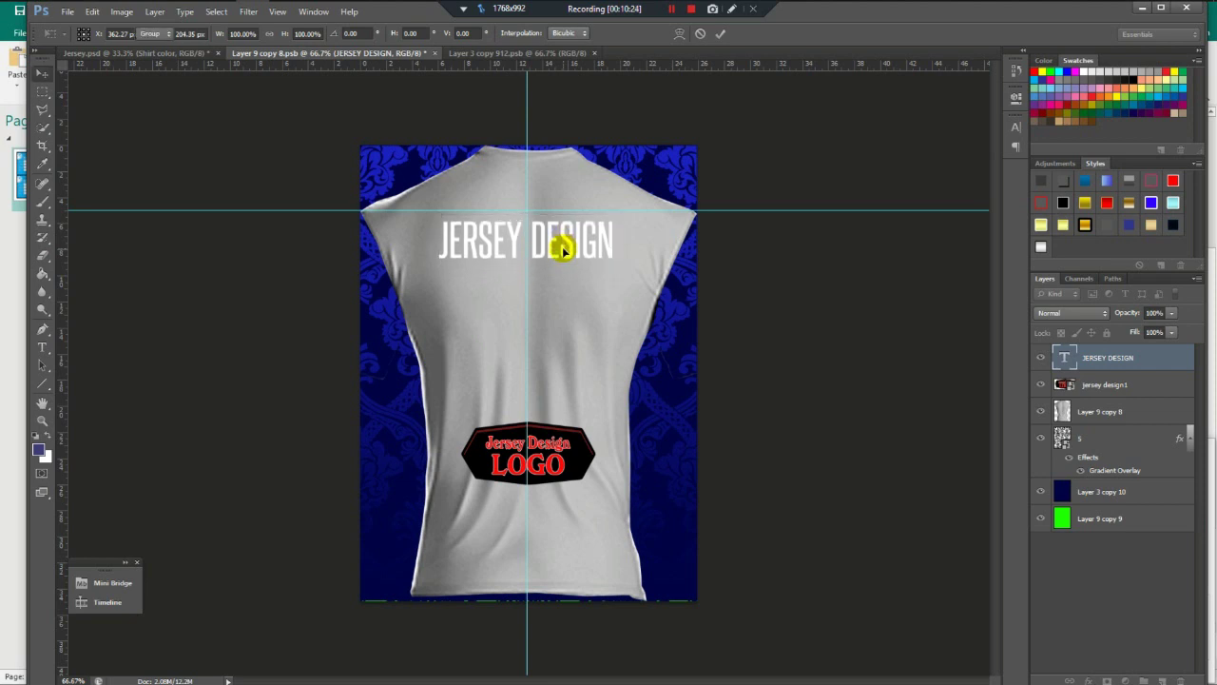
# Duplicate the JERSEY DESIGN text directly below the original and change the copy to the number 27.
pyautogui.keyDown('alt'); pyautogui.moveTo(550, 246); pyautogui.dragTo(552, 291); pyautogui.keyUp('alt')
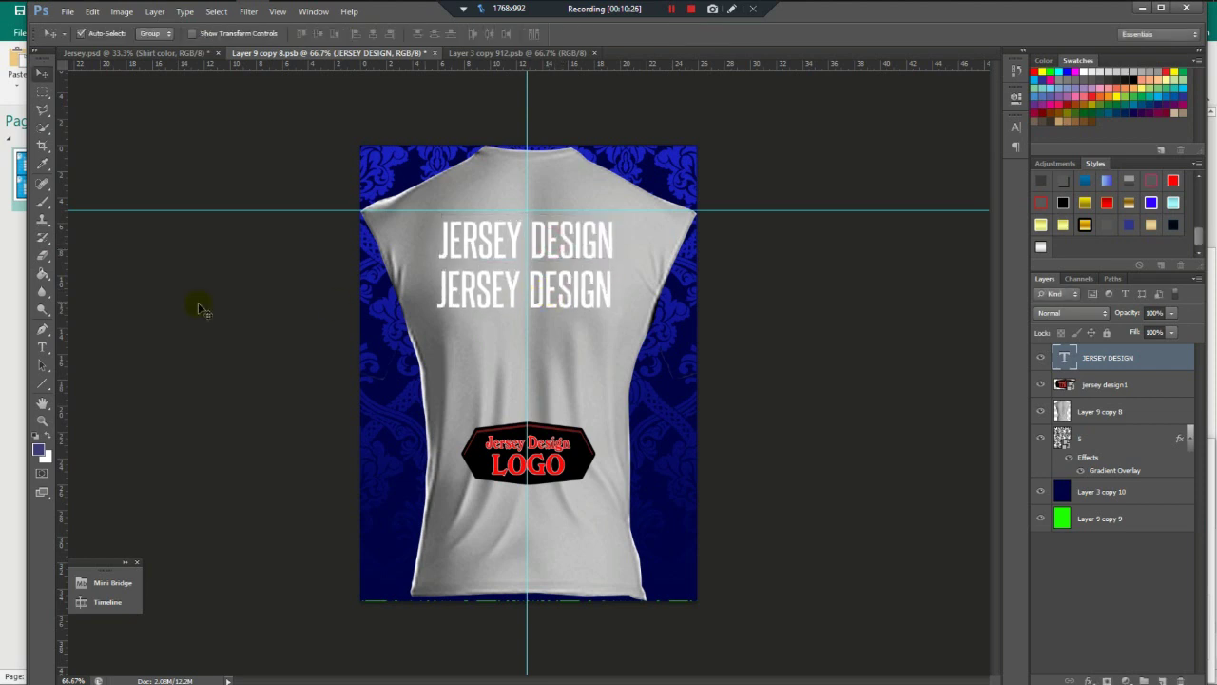
pyautogui.click(40, 350)
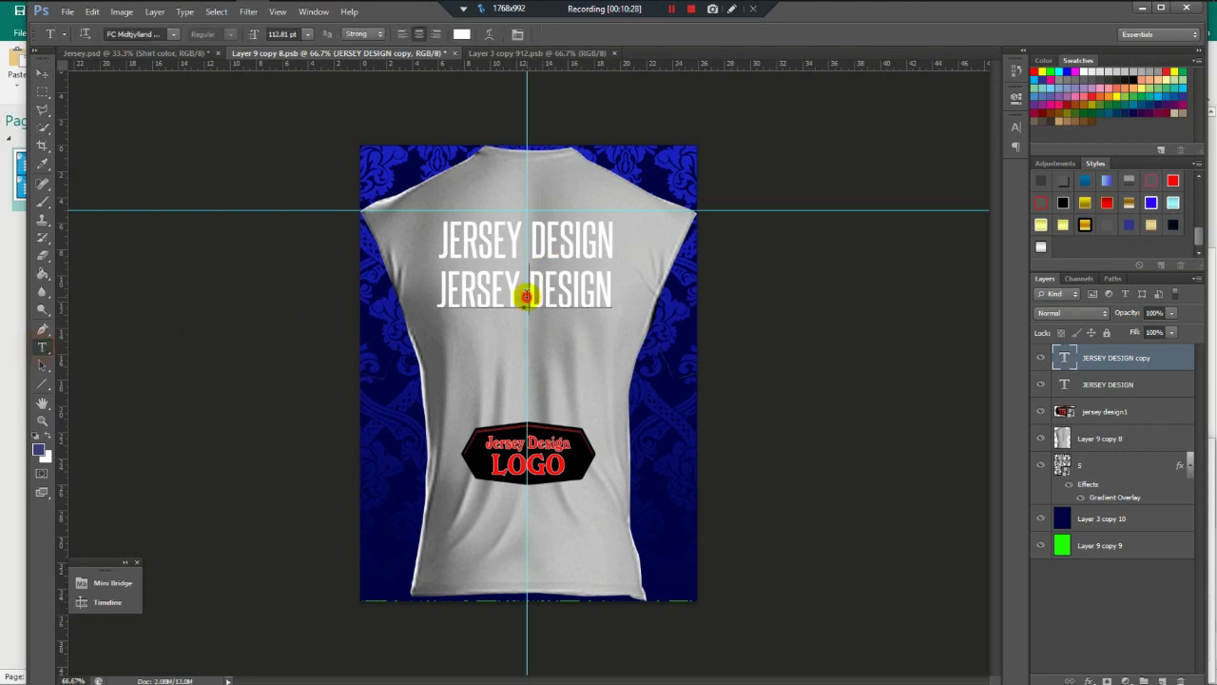
pyautogui.tripleClick(526, 294)
pyautogui.write('23')
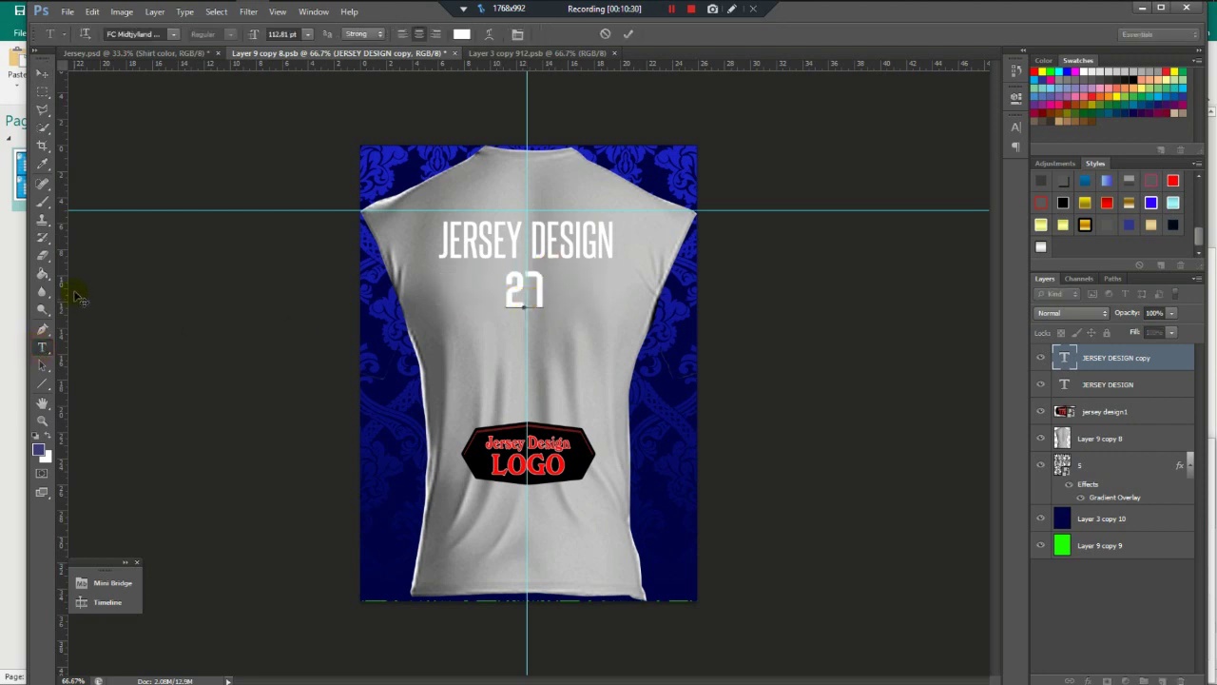
pyautogui.click(38, 71)
# Scale the number 27 to about 310% width and 356% height, centred between the JERSEY DESIGN text and the logo.
pyautogui.hotkey('ctrl', 't')
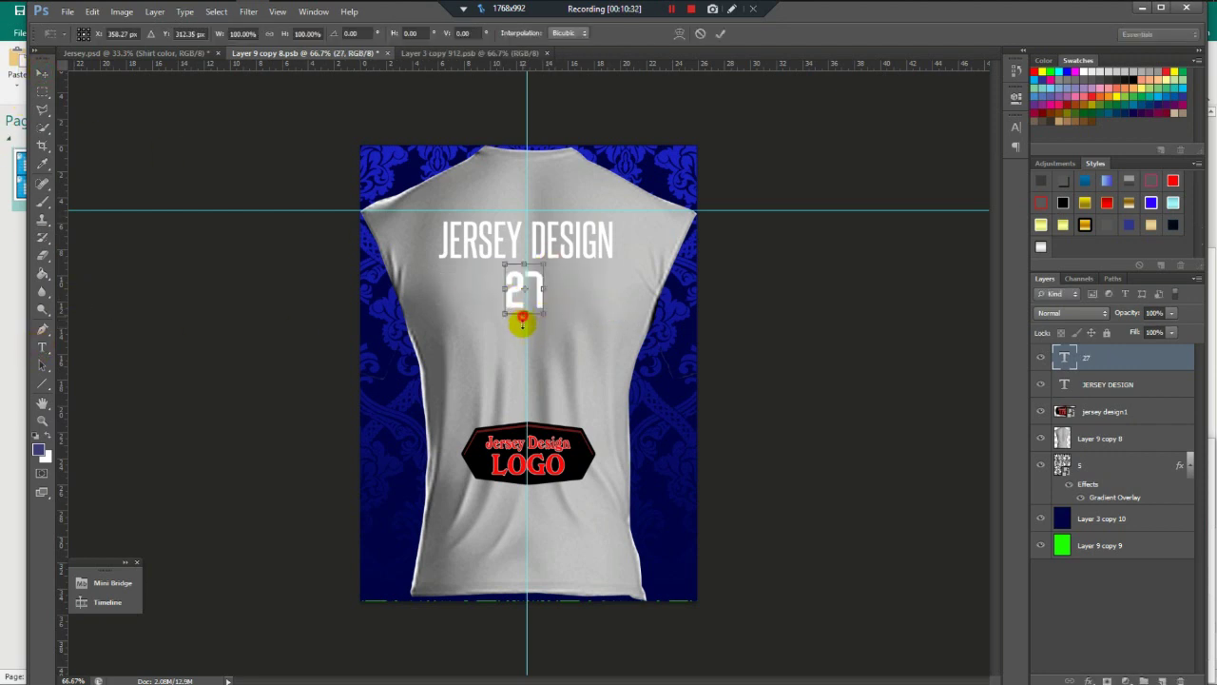
pyautogui.moveTo(522, 315); pyautogui.dragTo(523, 425)
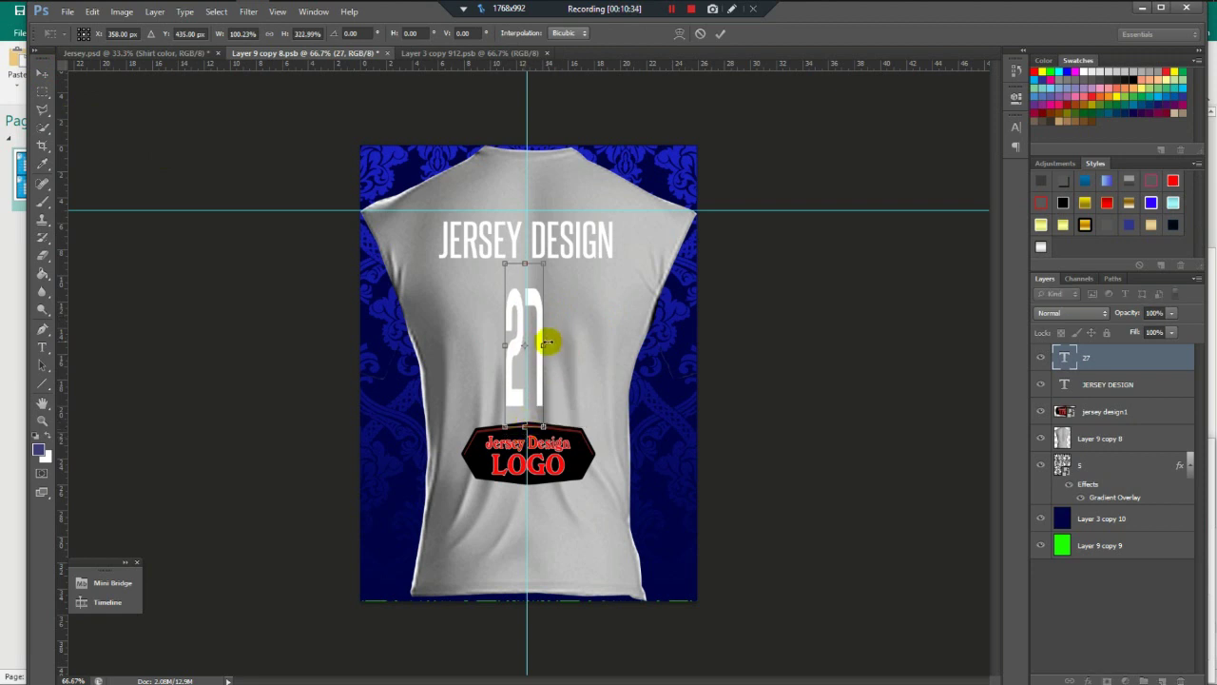
pyautogui.moveTo(548, 342); pyautogui.dragTo(584, 343)
pyautogui.moveTo(533, 251); pyautogui.dragTo(530, 240)
pyautogui.moveTo(584, 334); pyautogui.dragTo(587, 329)
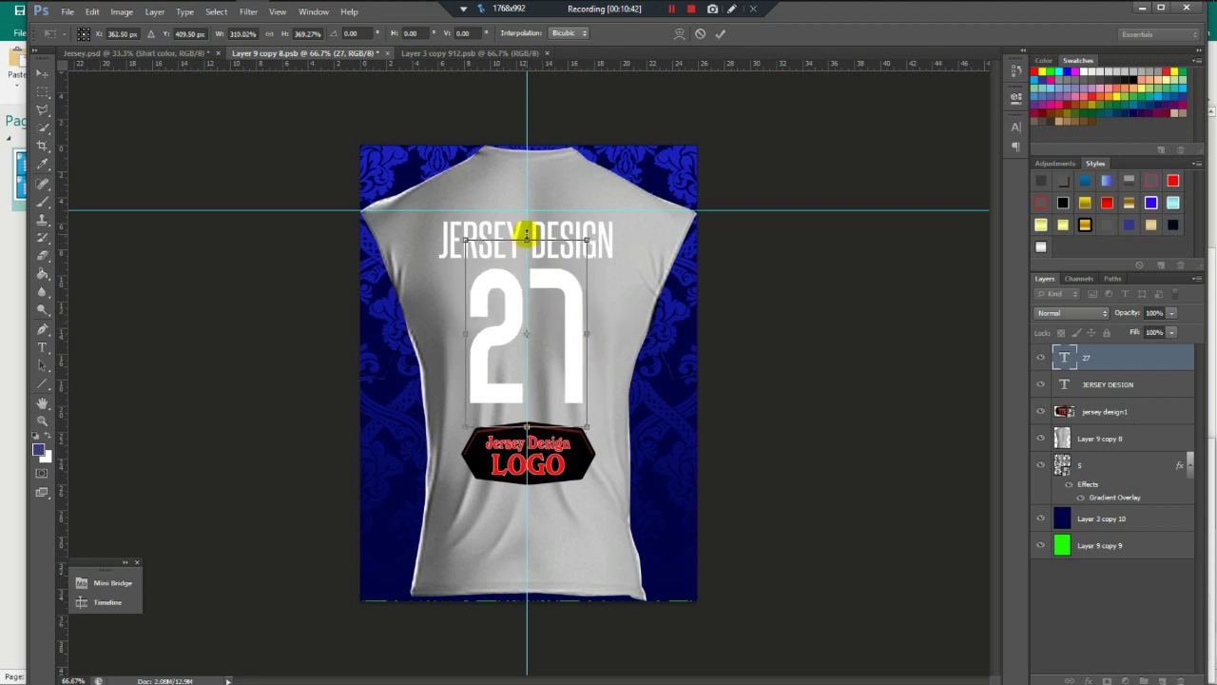
pyautogui.moveTo(527, 235); pyautogui.dragTo(527, 246)
pyautogui.press('Up')
pyautogui.press('Up')
pyautogui.press('Up')
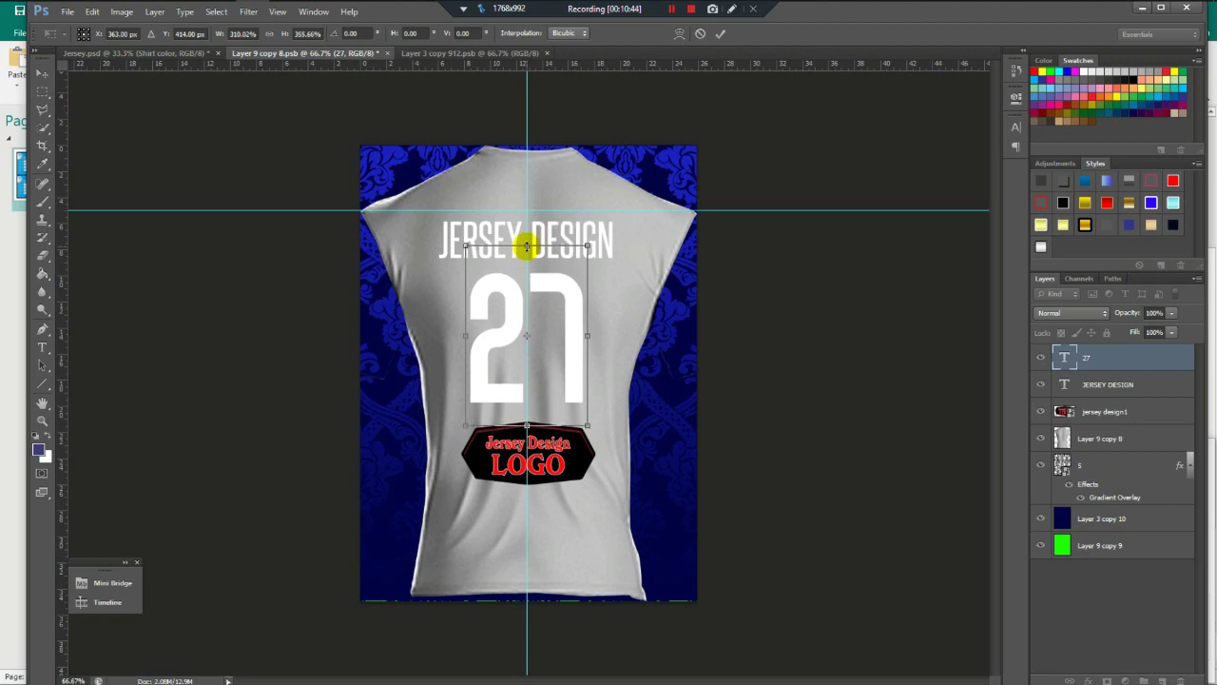
pyautogui.press('Return')
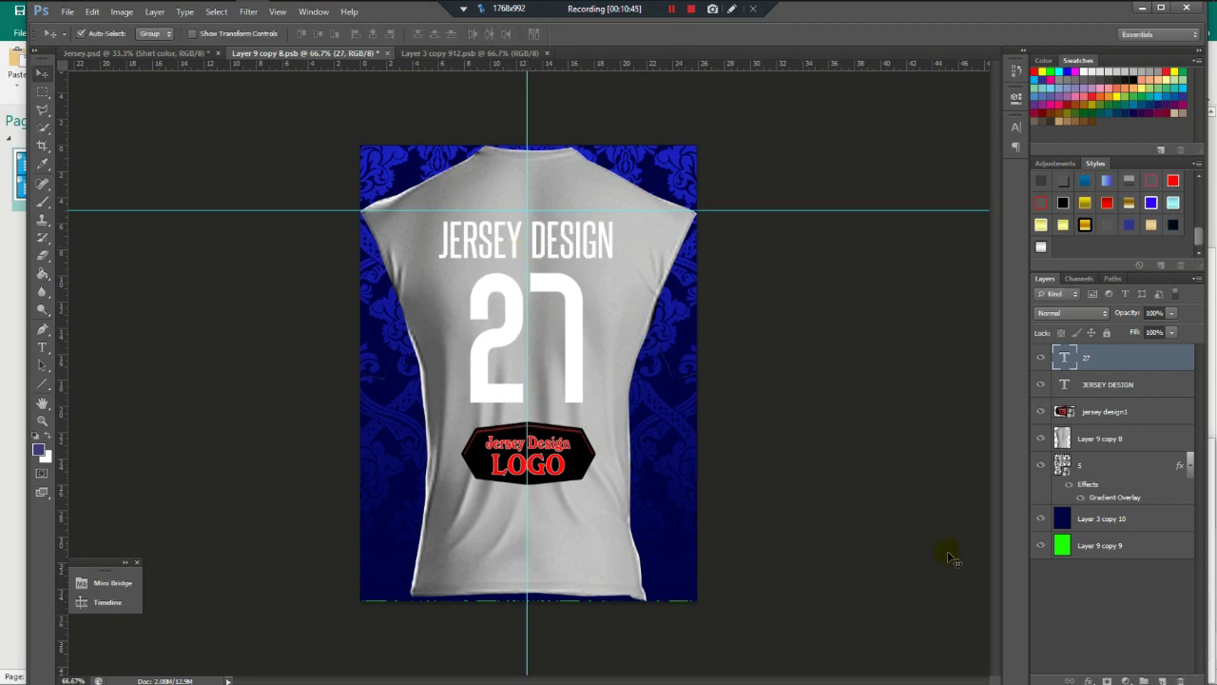
# Hide the shirt template Layer 9 copy 8 and the green Layer 9 copy 9 in the back artwork.
pyautogui.click(1037, 435)
pyautogui.hotkey('ctrl', '-')
pyautogui.hotkey('ctrl', '+')
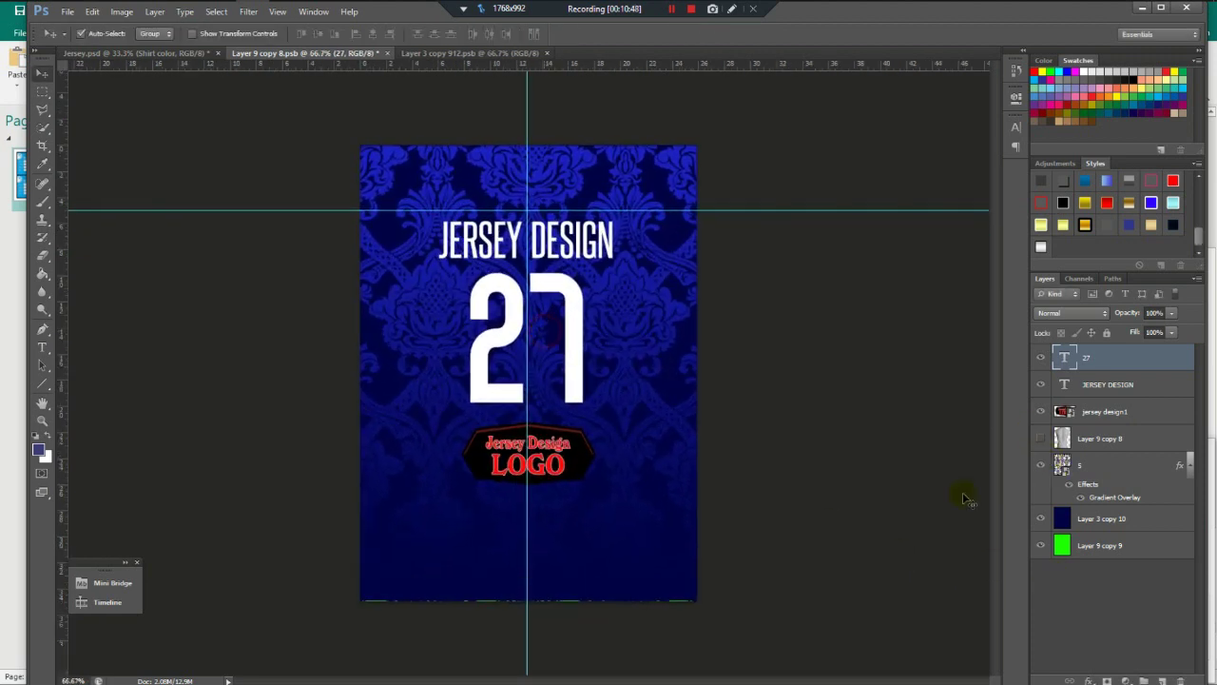
pyautogui.click(1040, 546)
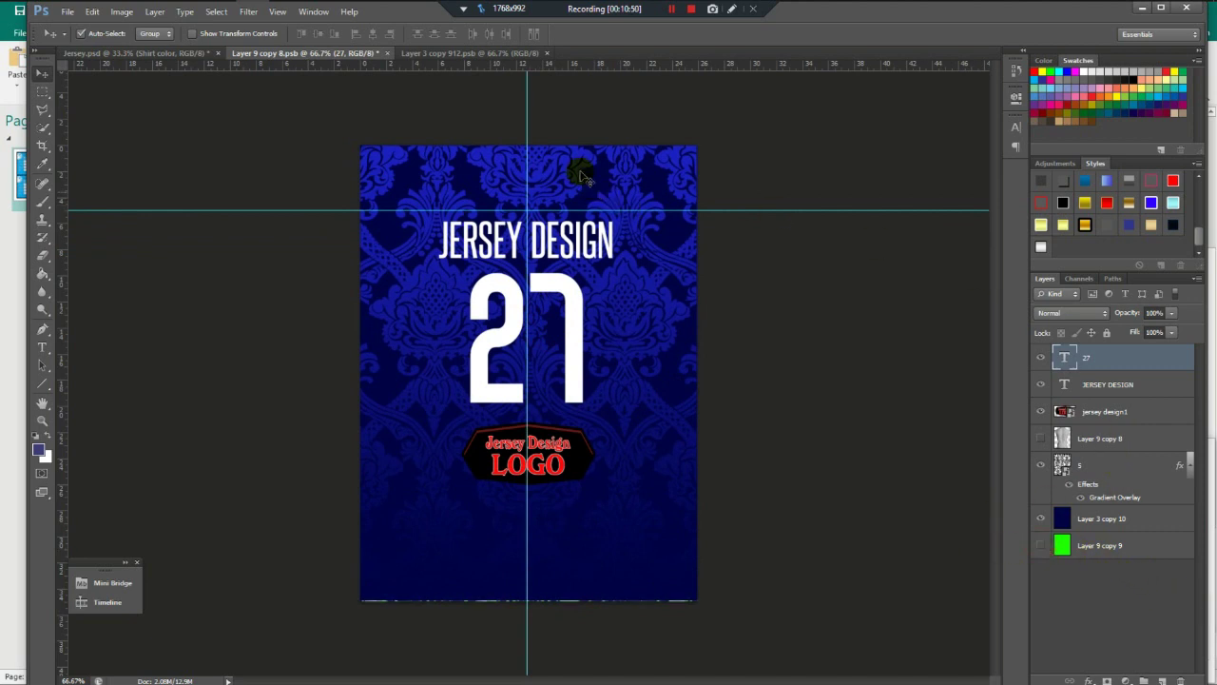
# Close the Layer 3 copy 912.psb document, and save and close the back artwork Layer 9 copy 8.psb.
pyautogui.click(546, 54)
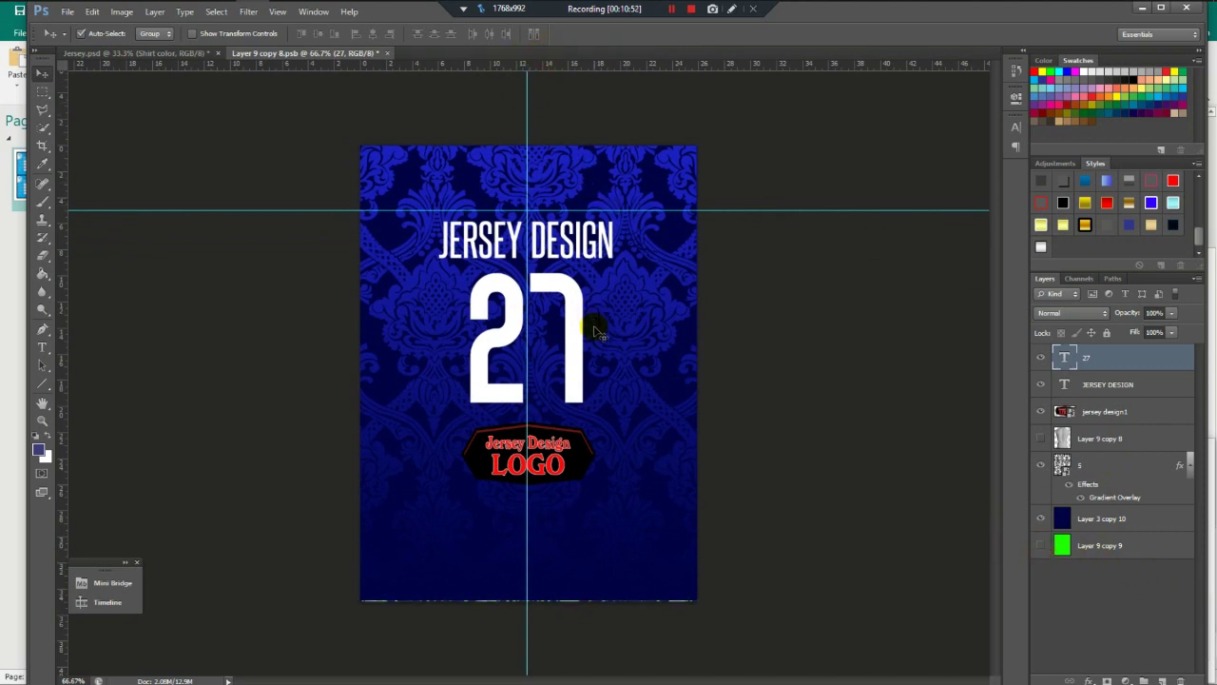
pyautogui.click(386, 55)
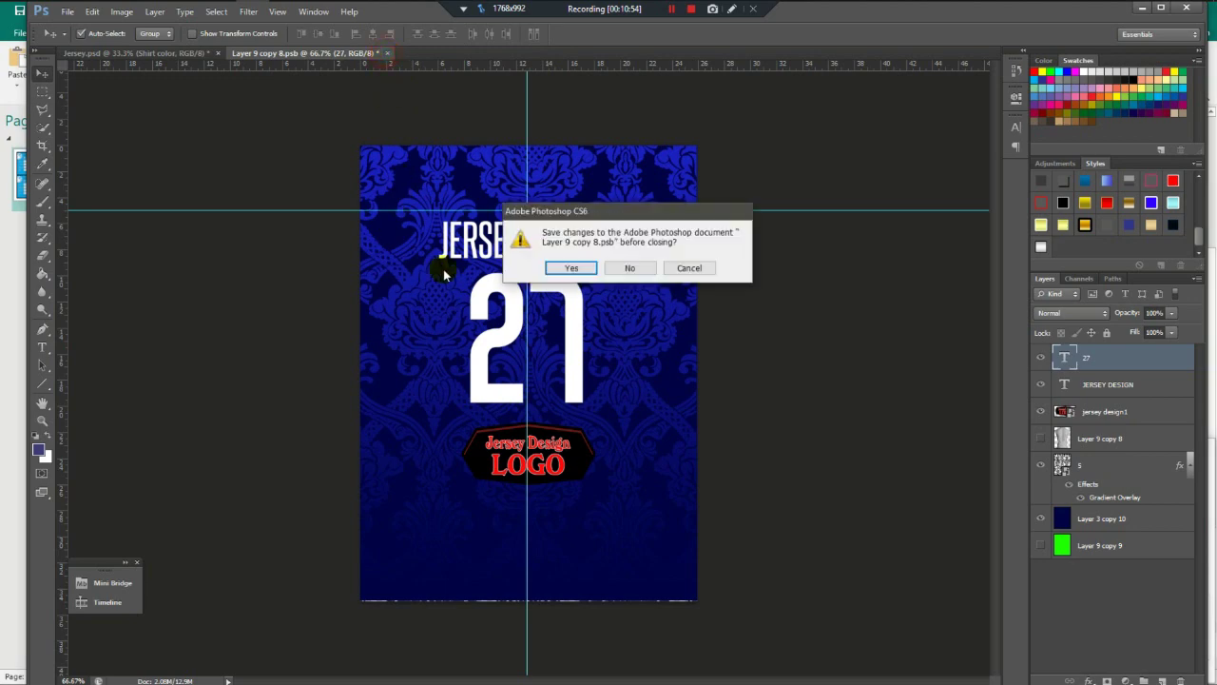
pyautogui.click(577, 270)
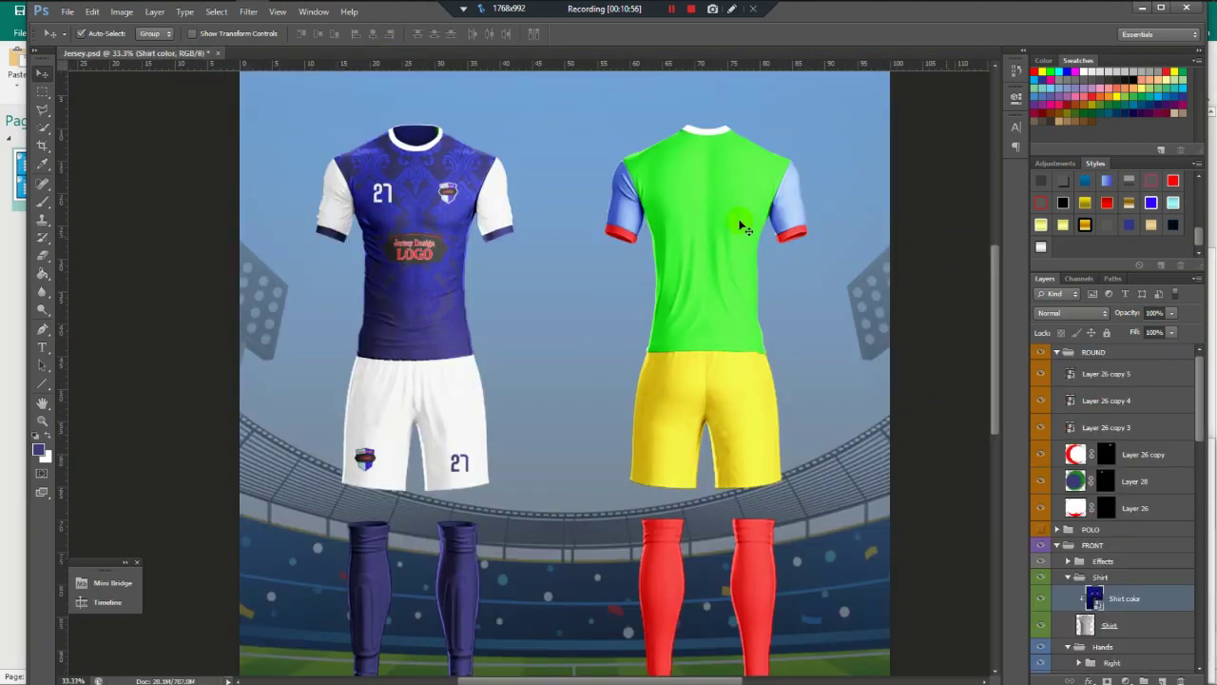
# Examine the back jersey's pattern, lettering, number and logo on the kit mockup.
pyautogui.scroll(-2, 716, 237)
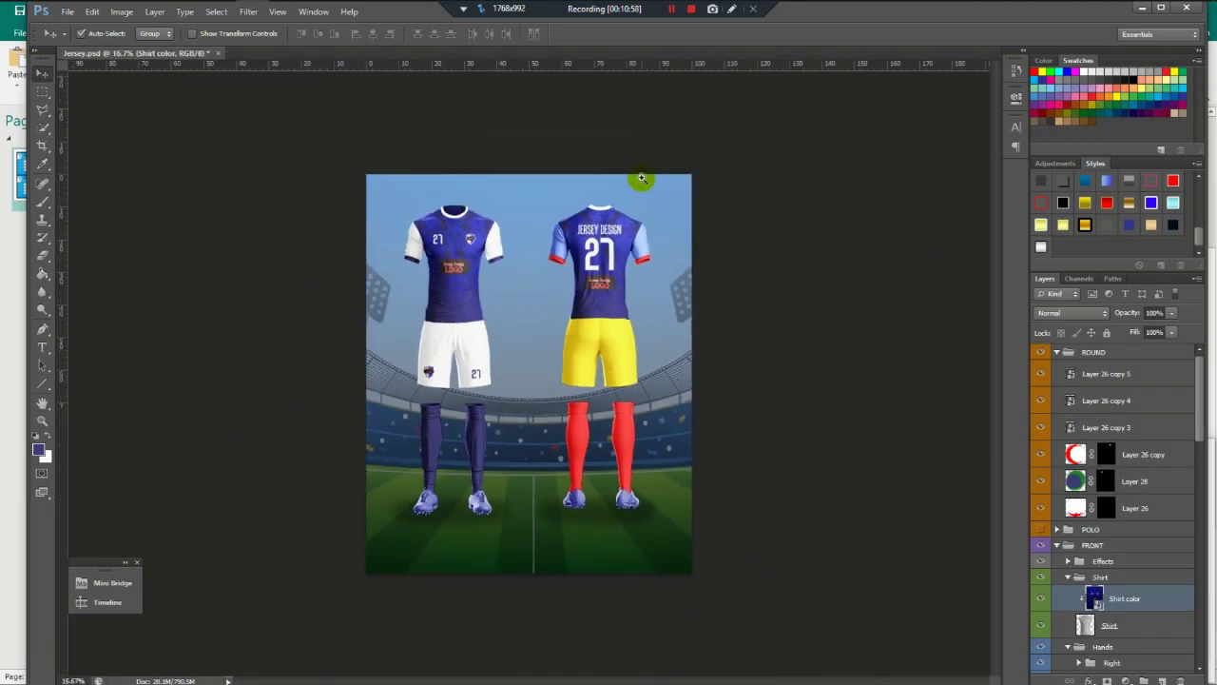
pyautogui.scroll(2, 643, 179)
pyautogui.scroll(1, 643, 178)
pyautogui.scroll(-2, 494, 134)
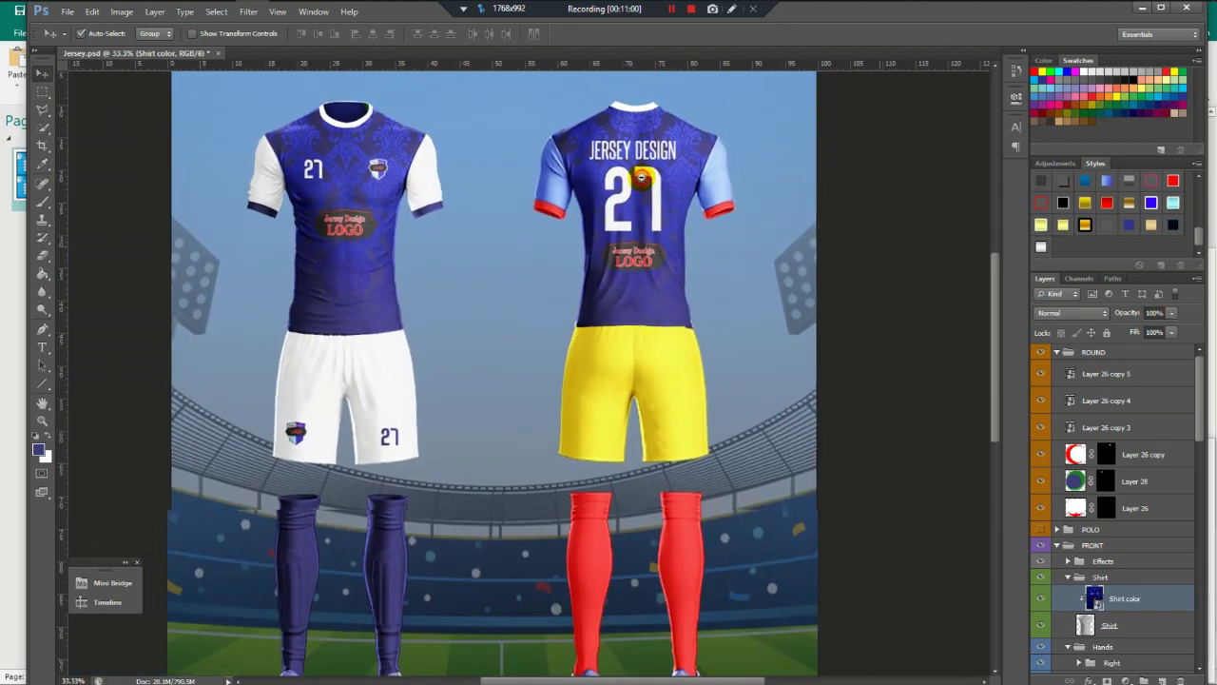
pyautogui.scroll(1, 465, 134)
pyautogui.scroll(1, 465, 134)
pyautogui.scroll(-1, 467, 131)
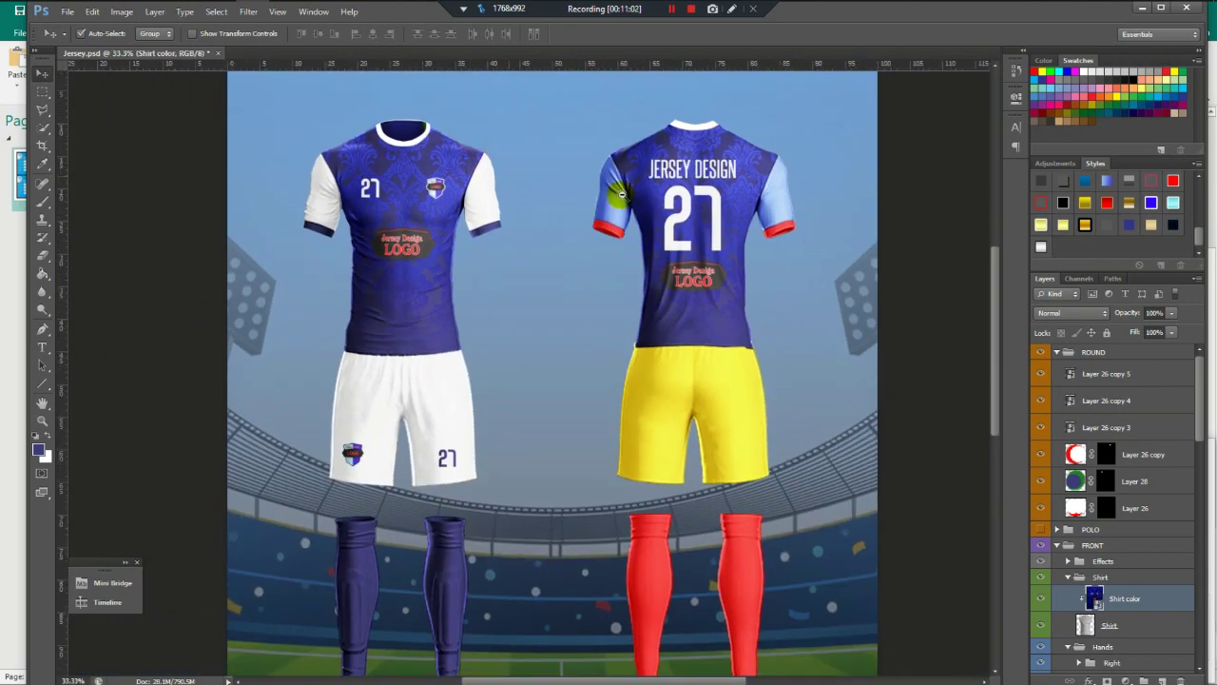
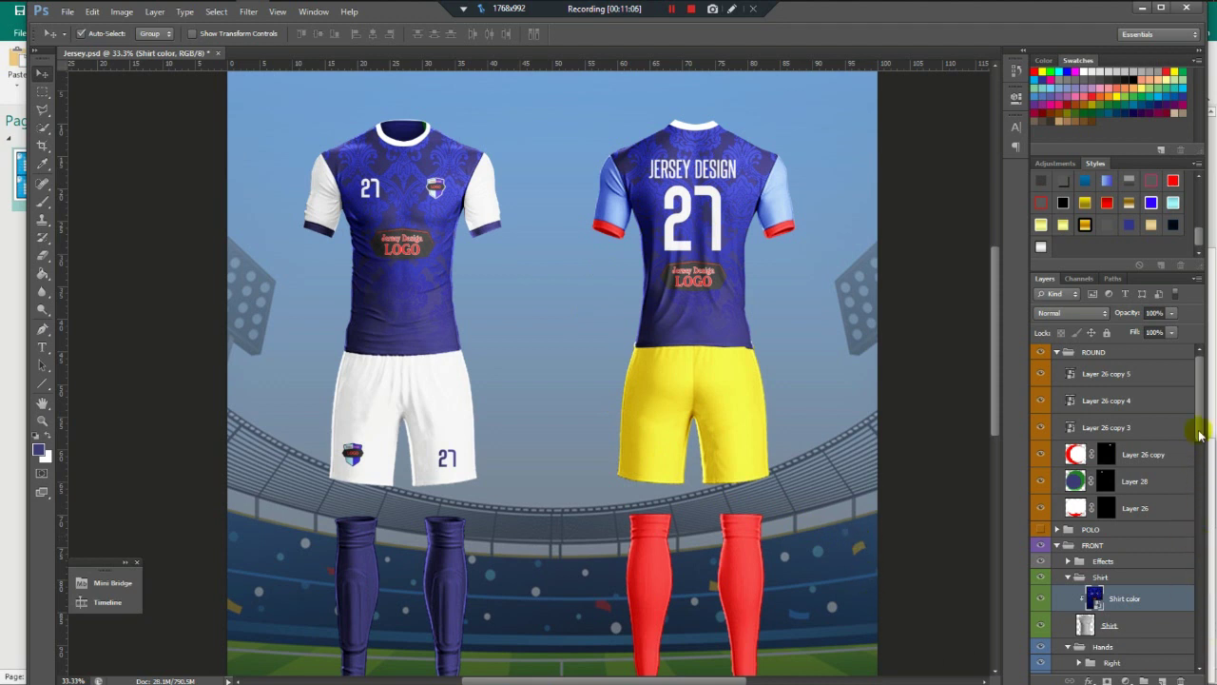
# Open the right cuff's 1 color artwork in the back view and sample dark navy from the back shirt artwork as foreground colour.
pyautogui.moveTo(1200, 435); pyautogui.dragTo(1204, 664)
pyautogui.click(1114, 506)
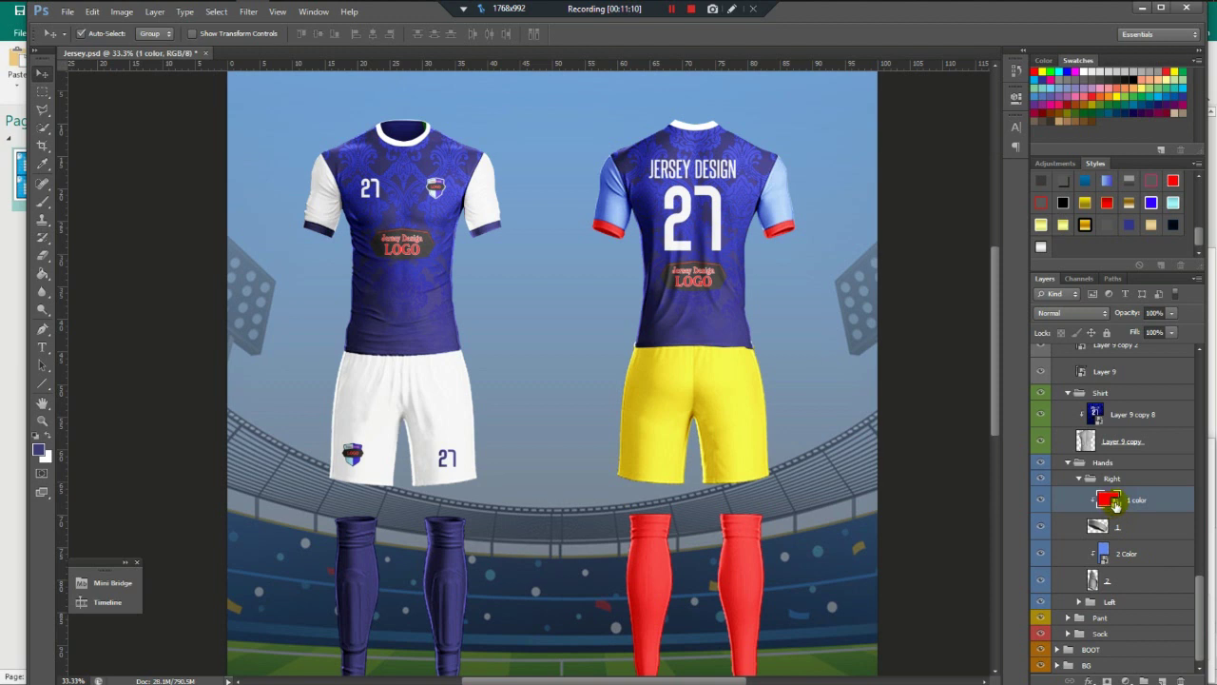
pyautogui.doubleClick(1115, 505)
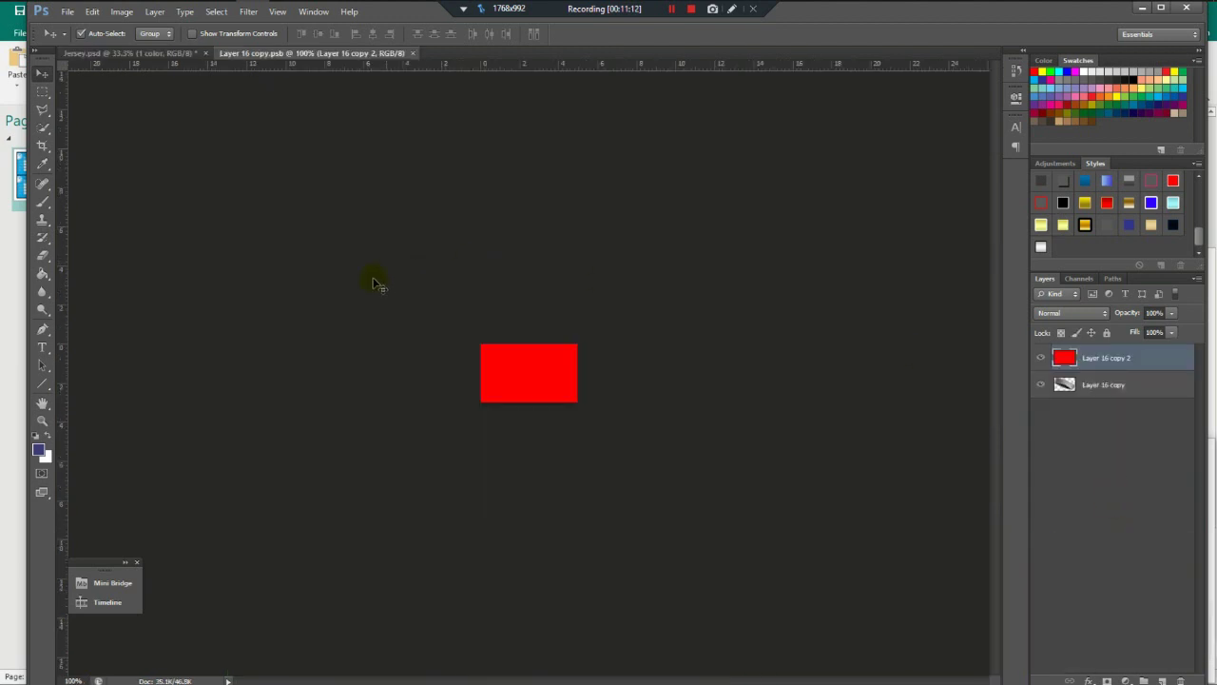
pyautogui.click(129, 53)
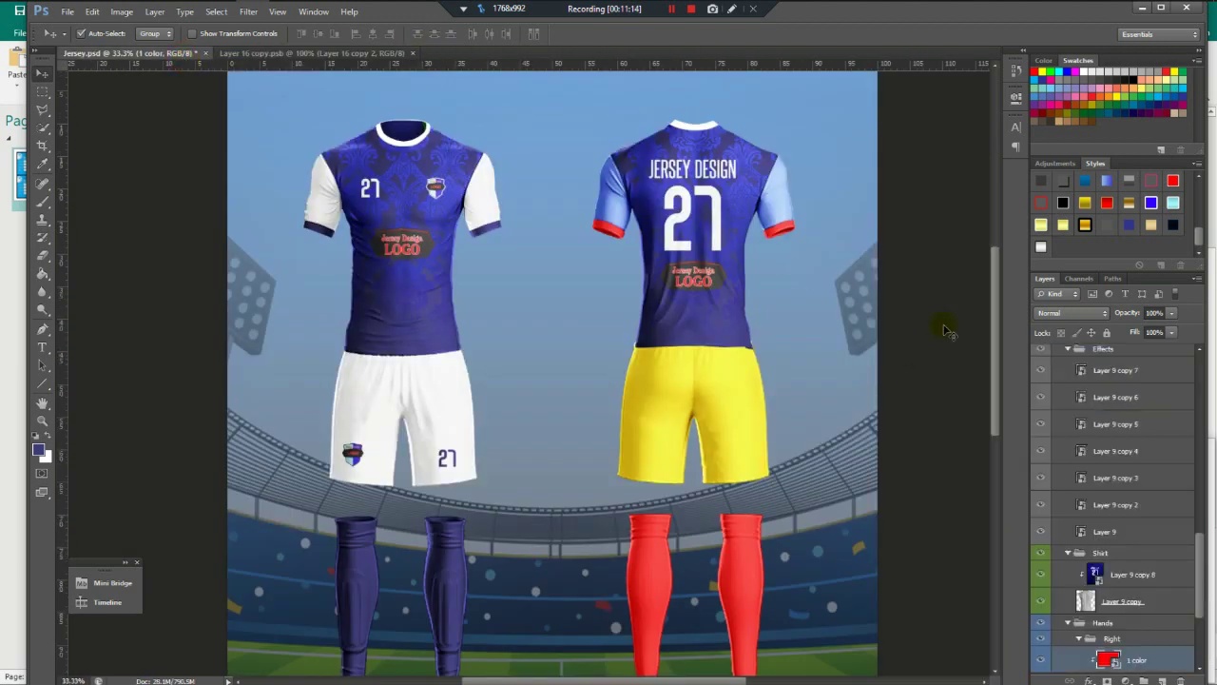
pyautogui.doubleClick(1098, 576)
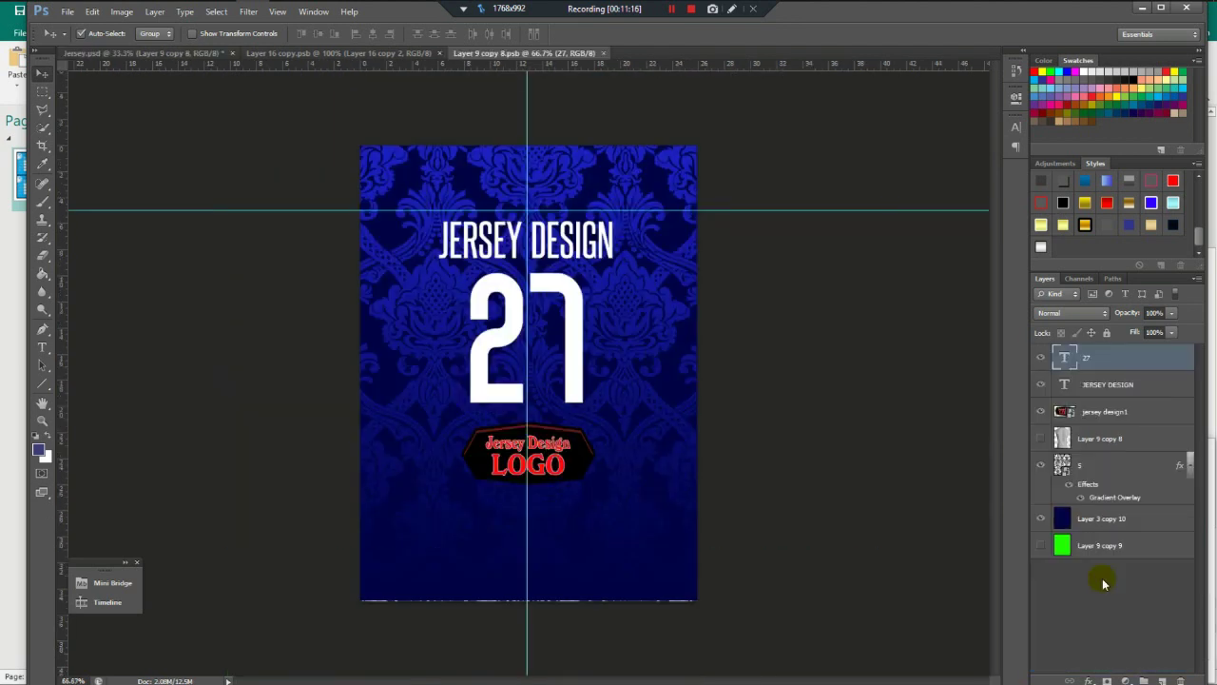
pyautogui.click(43, 201)
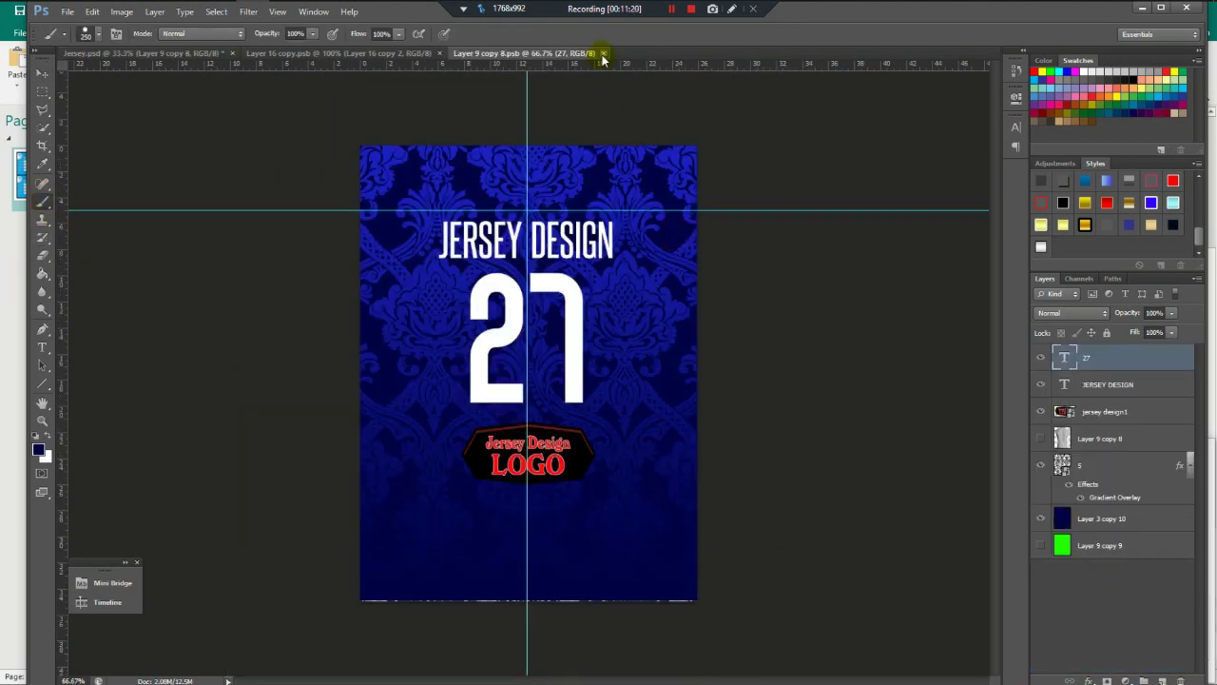
pyautogui.click(603, 54)
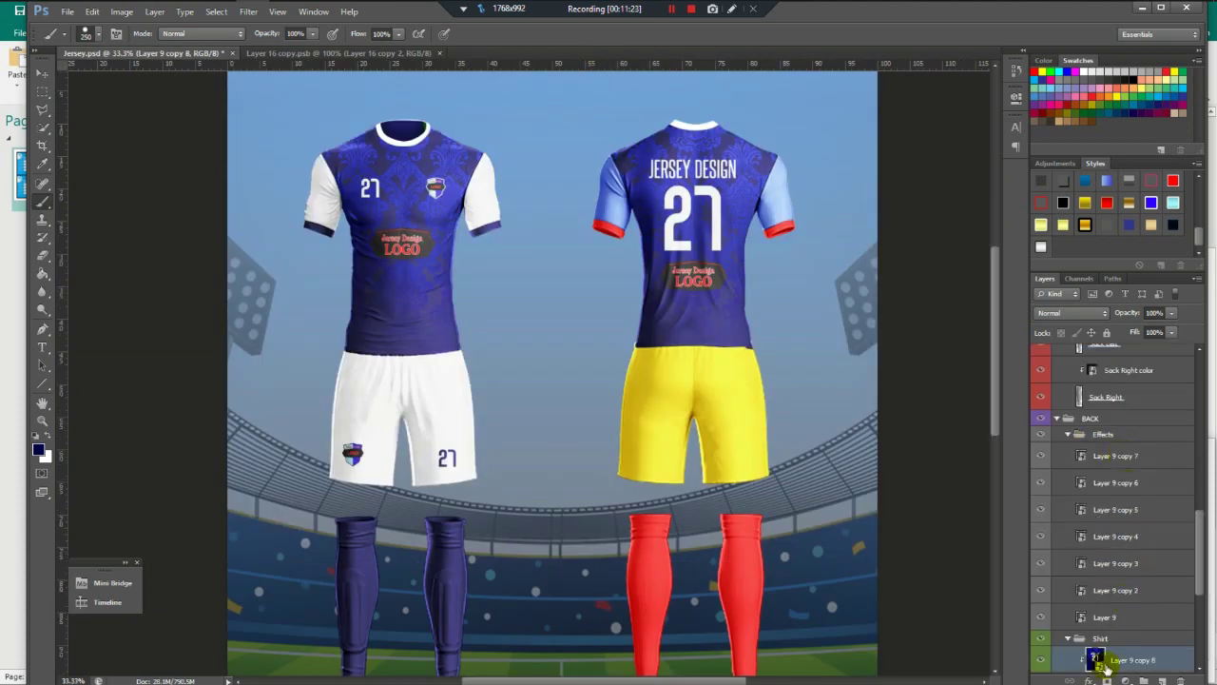
# Fill the right sleeve cuff artwork of the back view with the dark navy foreground colour, and save and close it.
pyautogui.scroll(-5, 1199, 532)
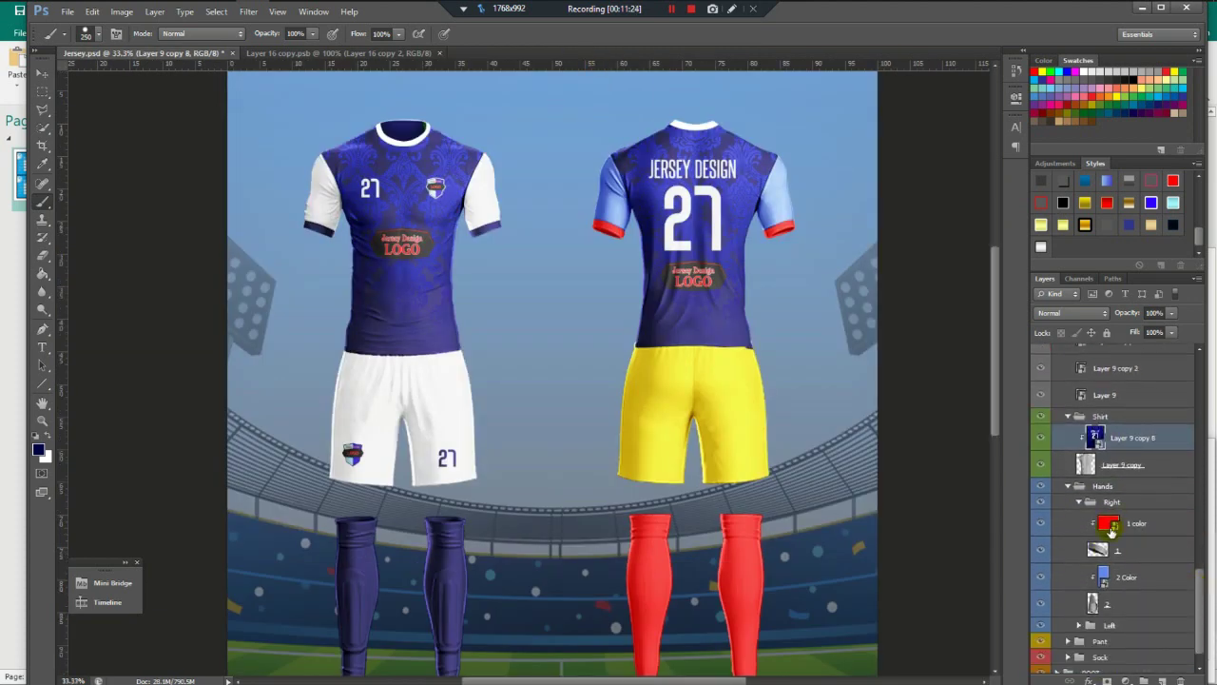
pyautogui.click(1112, 531)
pyautogui.doubleClick(1100, 514)
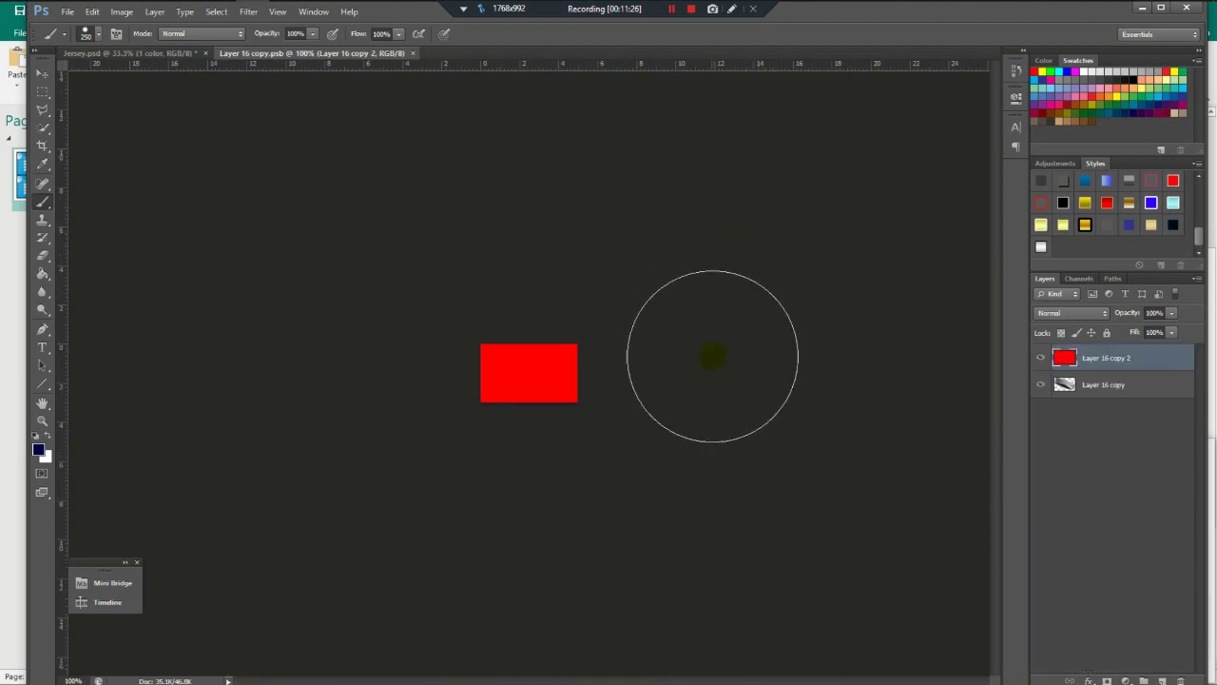
pyautogui.hotkey('alt', 'shift', 'BackSpace')
pyautogui.click(415, 52)
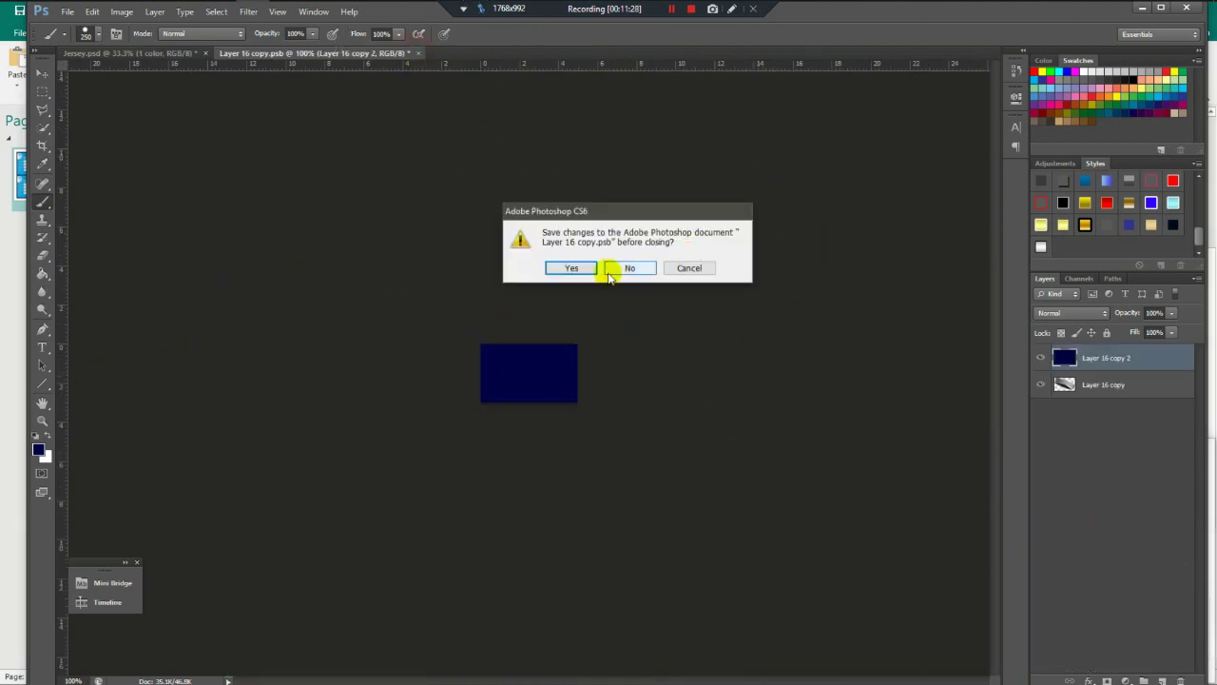
pyautogui.click(573, 269)
# Fill the left sleeve cuff's 1 color artwork in the back view with the same dark navy, and save and close it.
pyautogui.scroll(-3, 1187, 561)
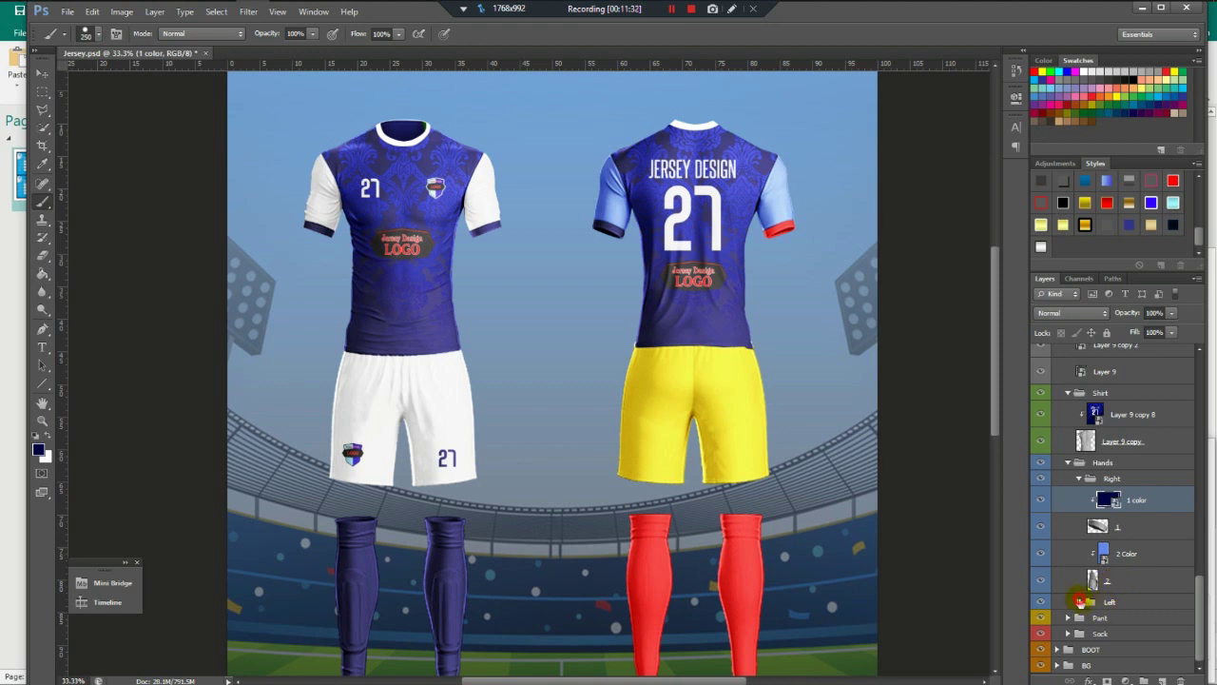
pyautogui.click(1080, 601)
pyautogui.click(1114, 626)
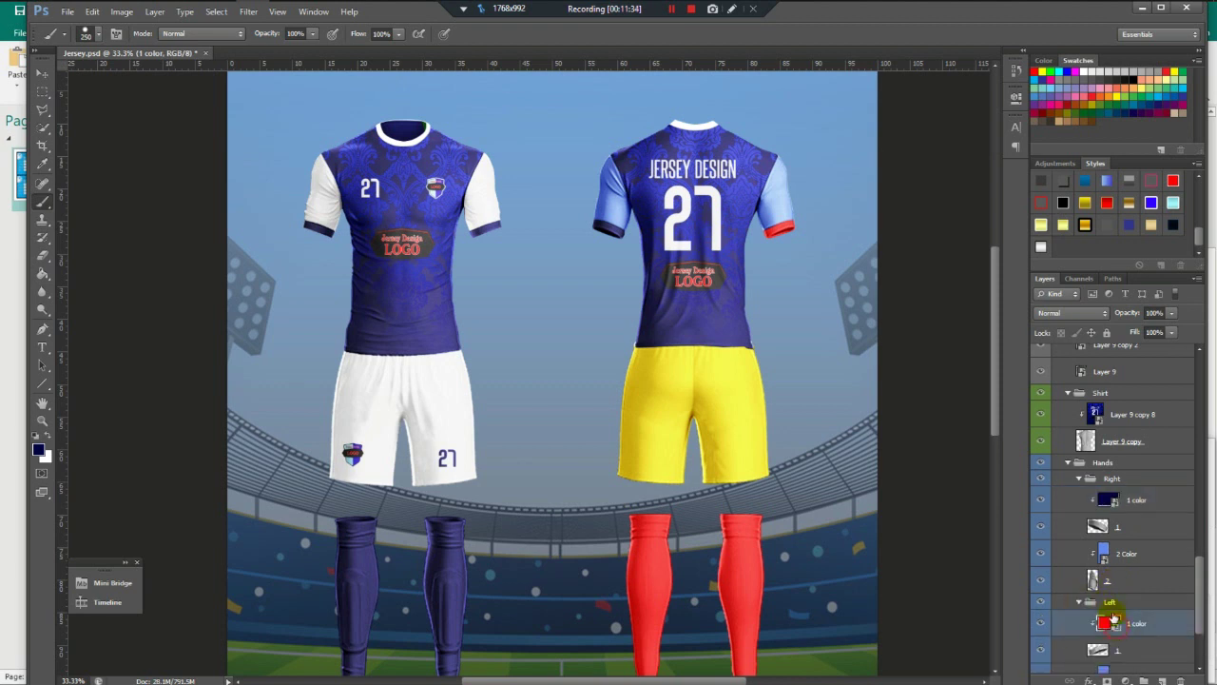
pyautogui.doubleClick(1108, 622)
pyautogui.hotkey('shift', 'alt', 'BackSpace')
pyautogui.click(418, 53)
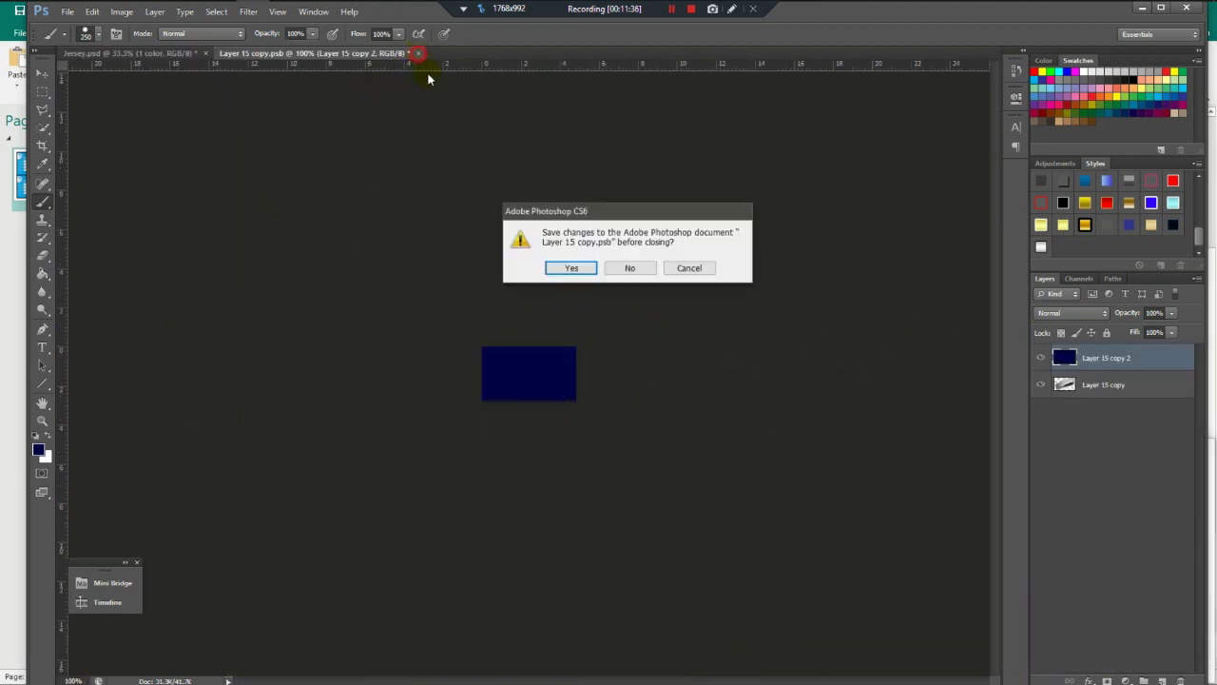
pyautogui.click(569, 268)
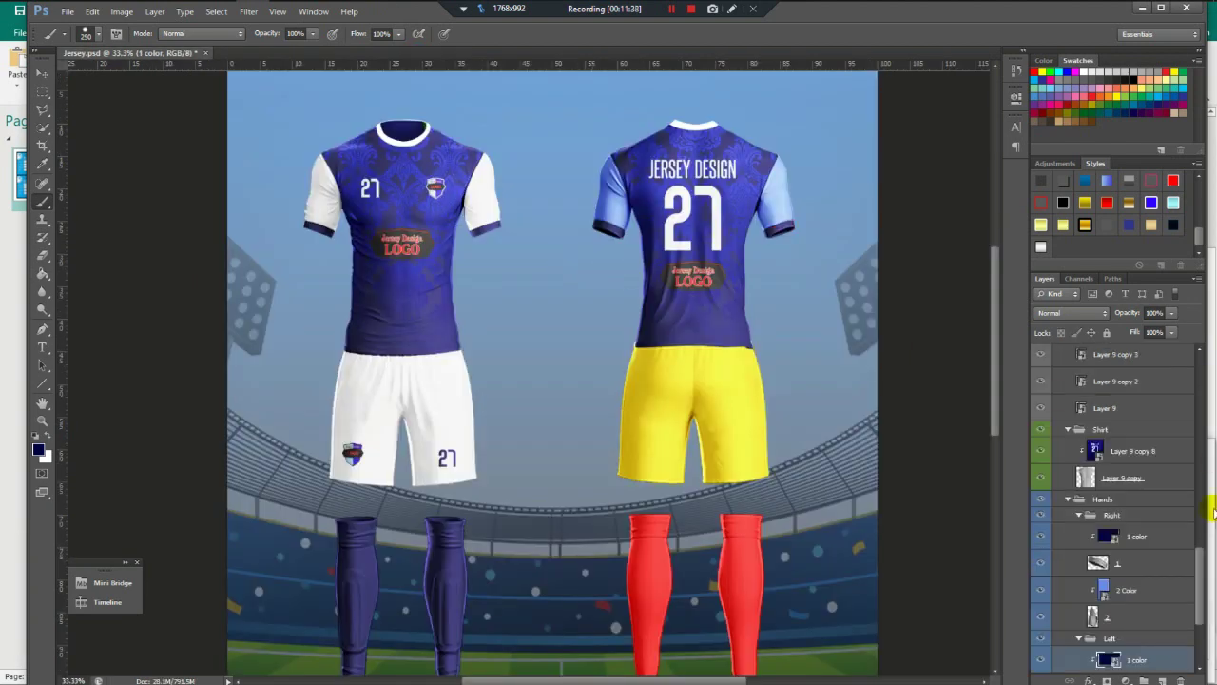
pyautogui.moveTo(1201, 559); pyautogui.dragTo(1125, 582)
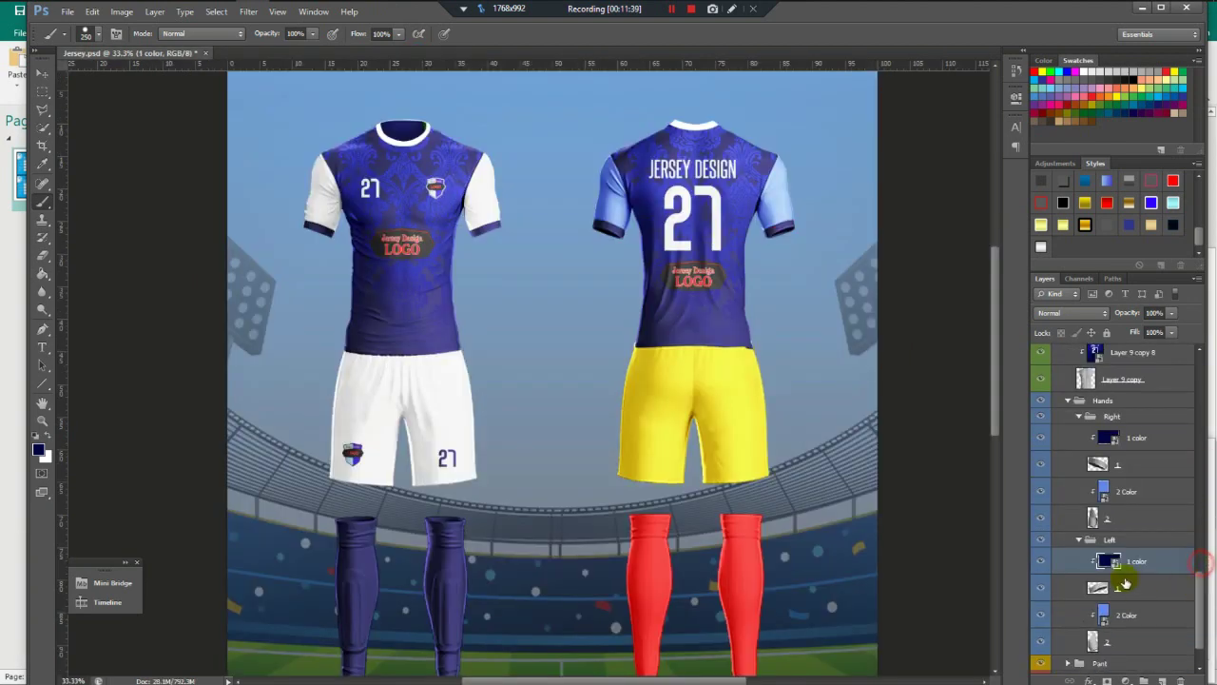
# Apply a white (#ffffff) Color Overlay to the right sleeve's 2 Color artwork in the back view, and save and close it.
pyautogui.doubleClick(1101, 494)
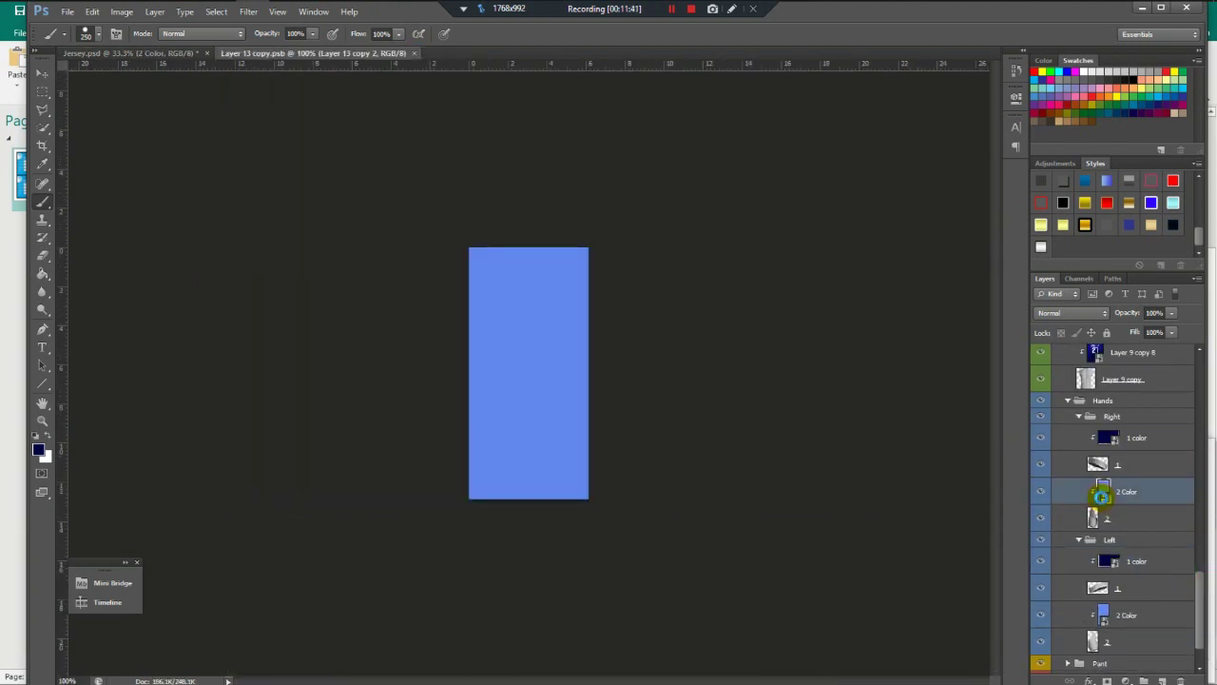
pyautogui.click(42, 449)
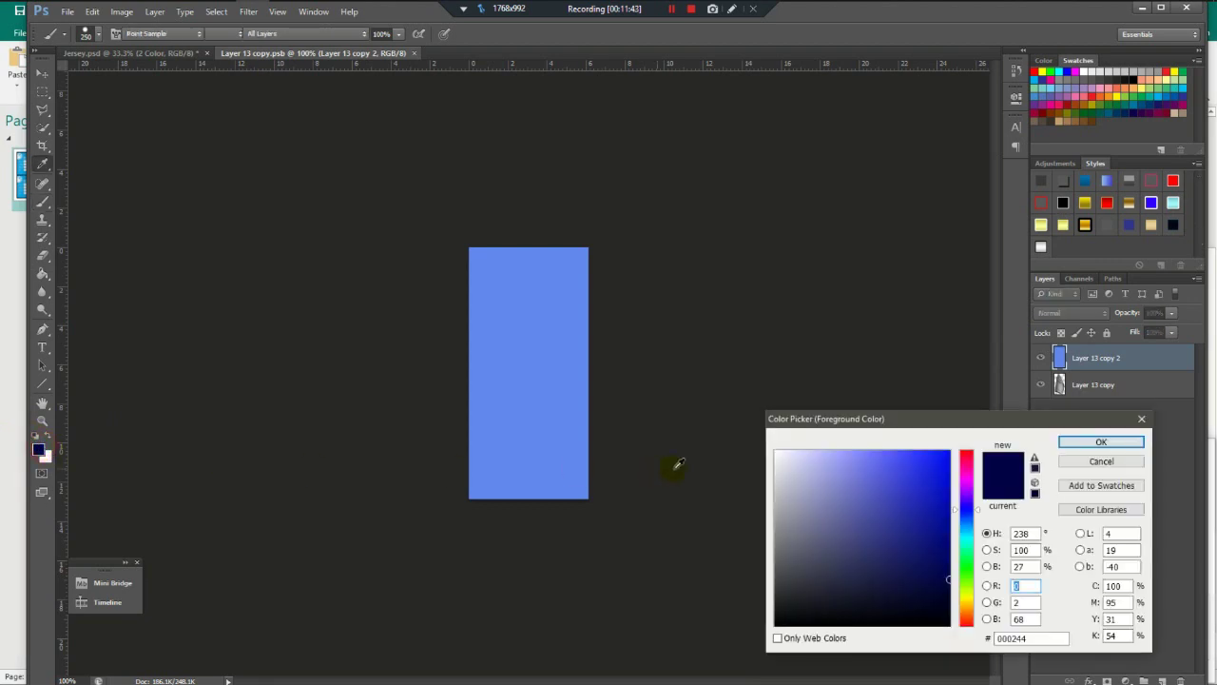
pyautogui.click(1136, 443)
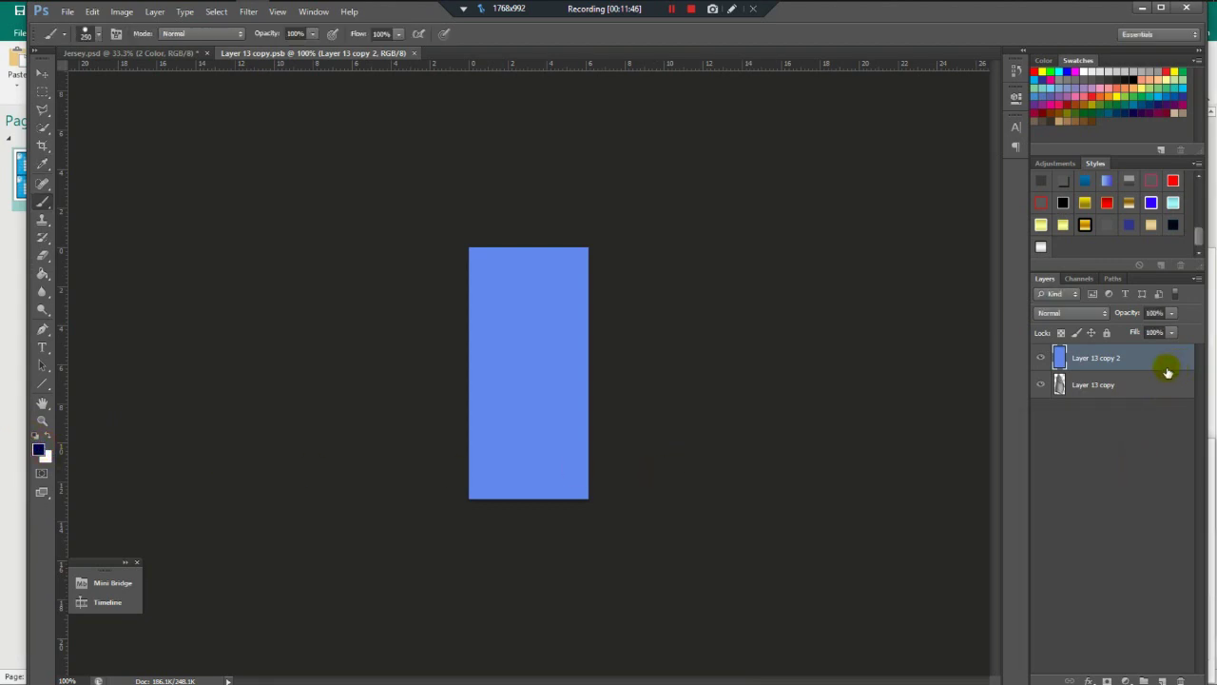
pyautogui.doubleClick(1167, 371)
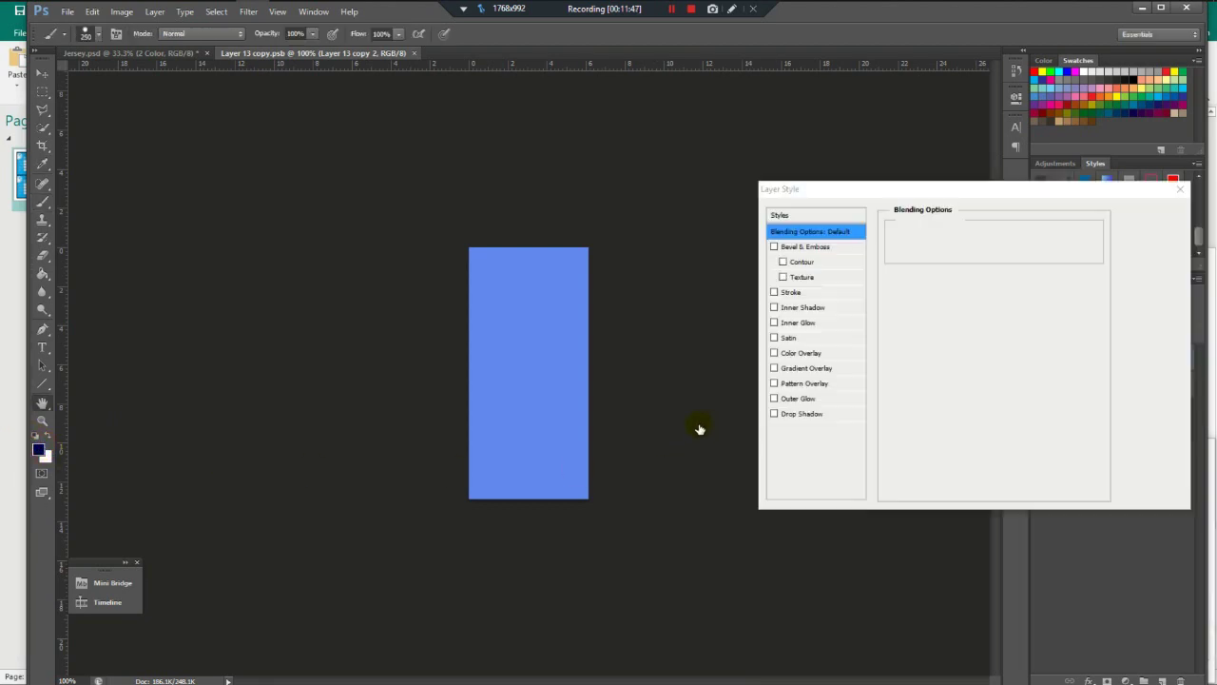
pyautogui.click(799, 353)
pyautogui.click(1040, 235)
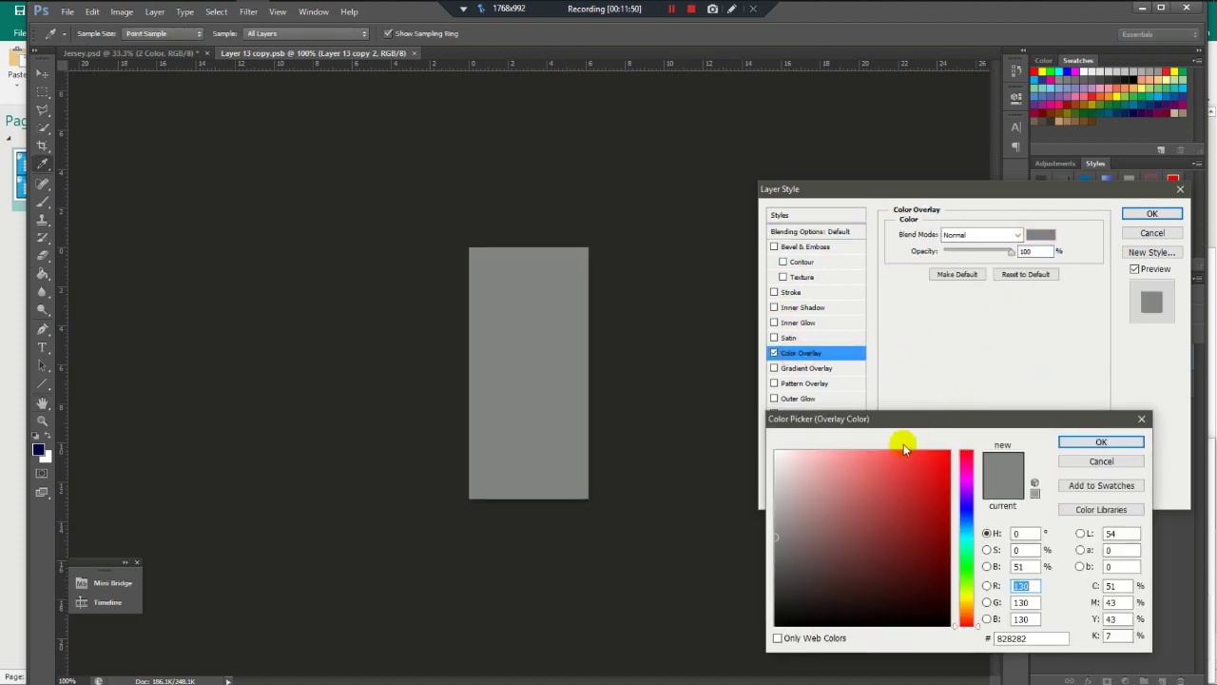
pyautogui.click(776, 451)
pyautogui.click(1097, 439)
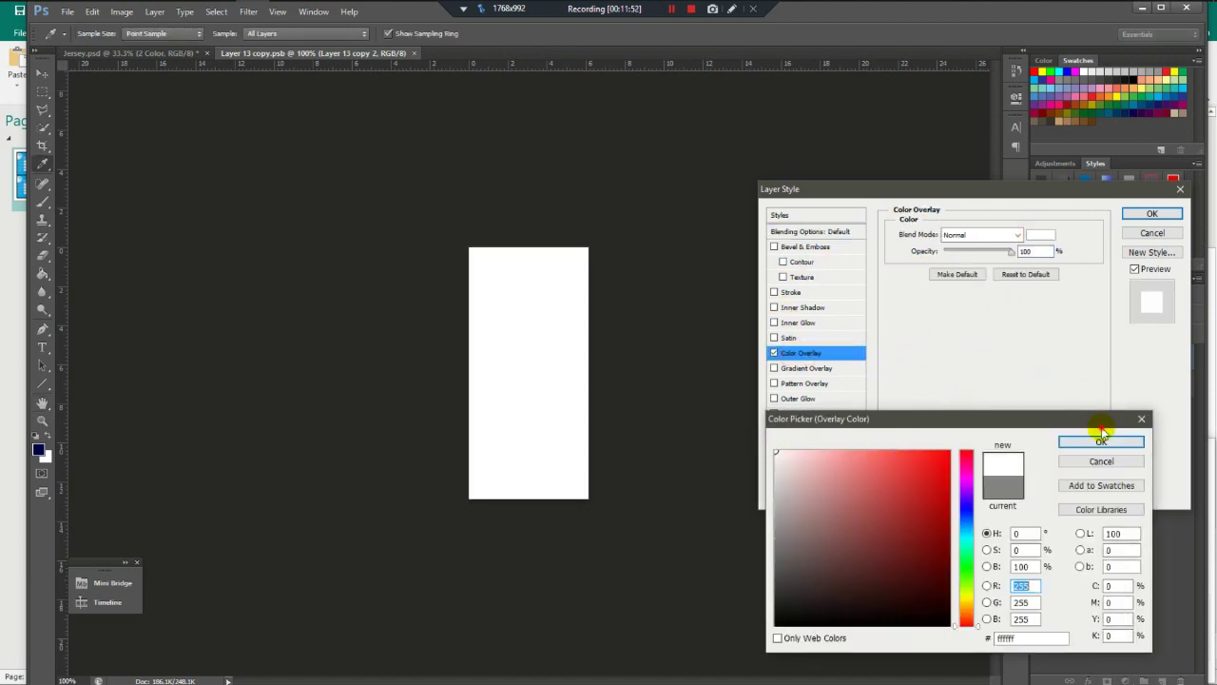
pyautogui.click(1093, 441)
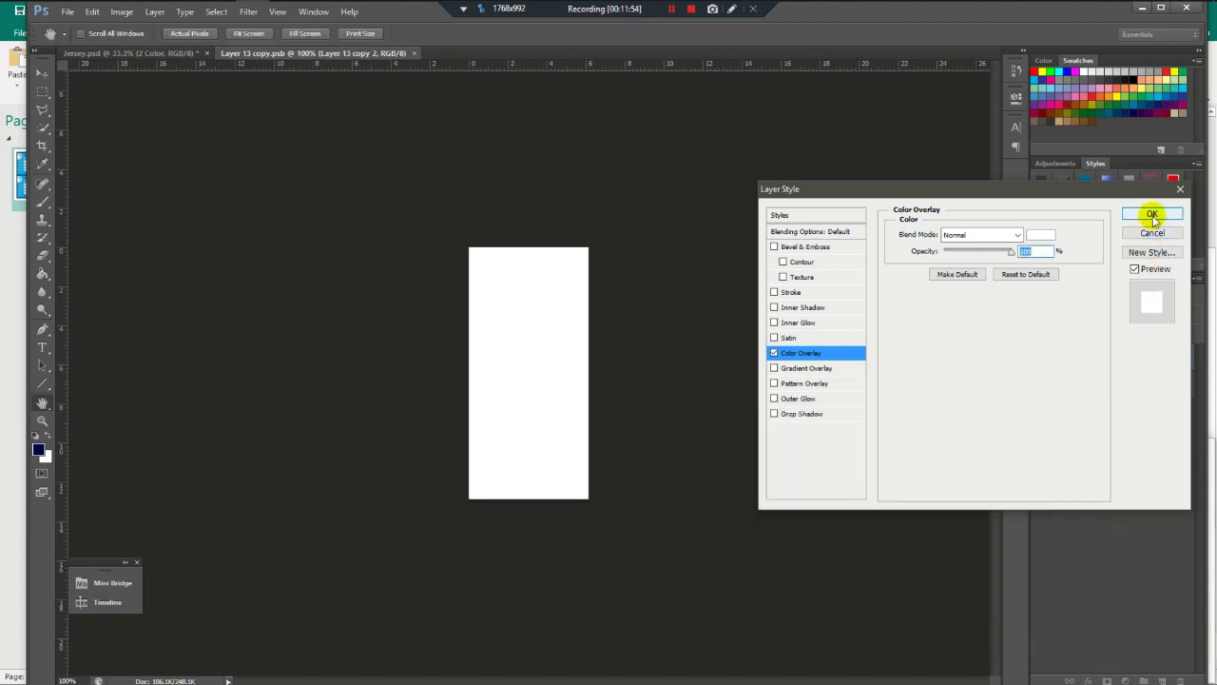
pyautogui.click(1151, 213)
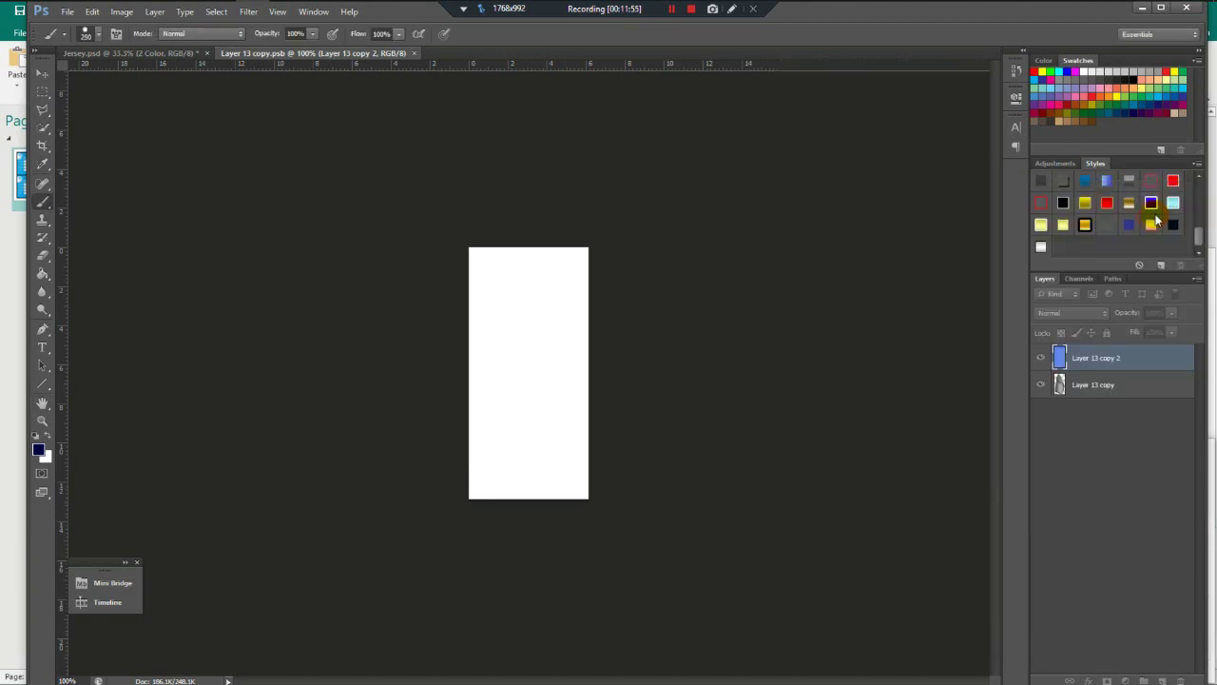
pyautogui.click(420, 54)
pyautogui.click(561, 265)
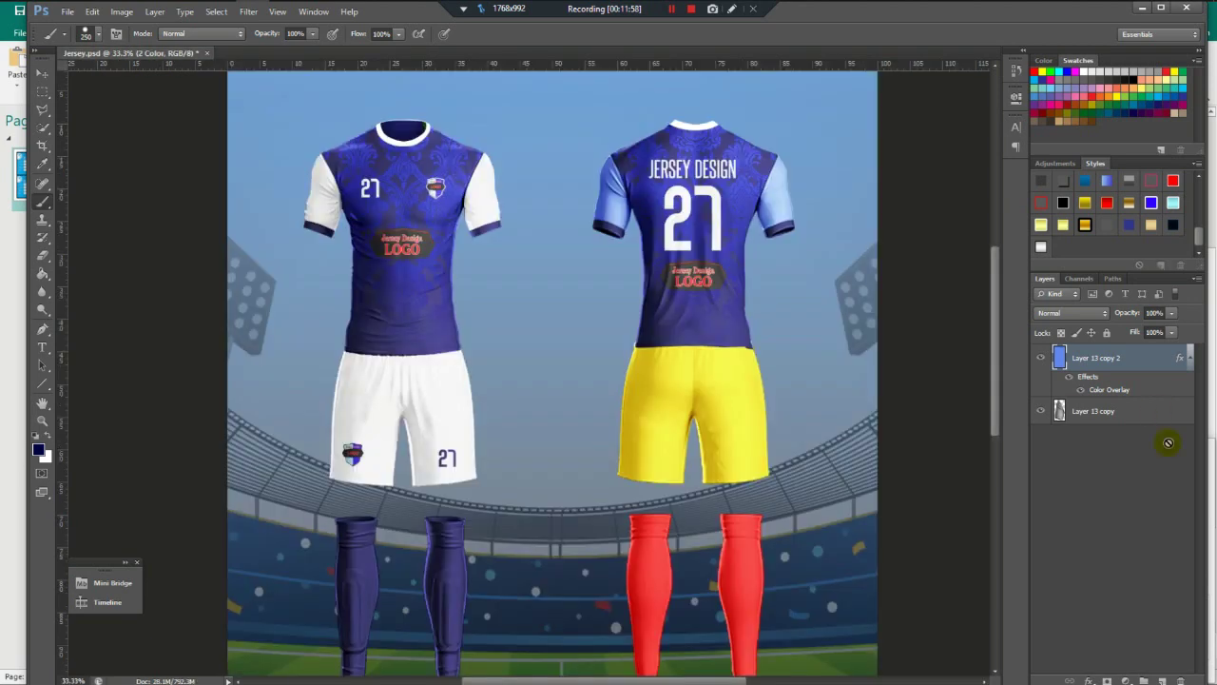
# Apply a white Color Overlay to the left sleeve's 2 Color artwork in the back view, and save and close it.
pyautogui.scroll(-3, 1169, 599)
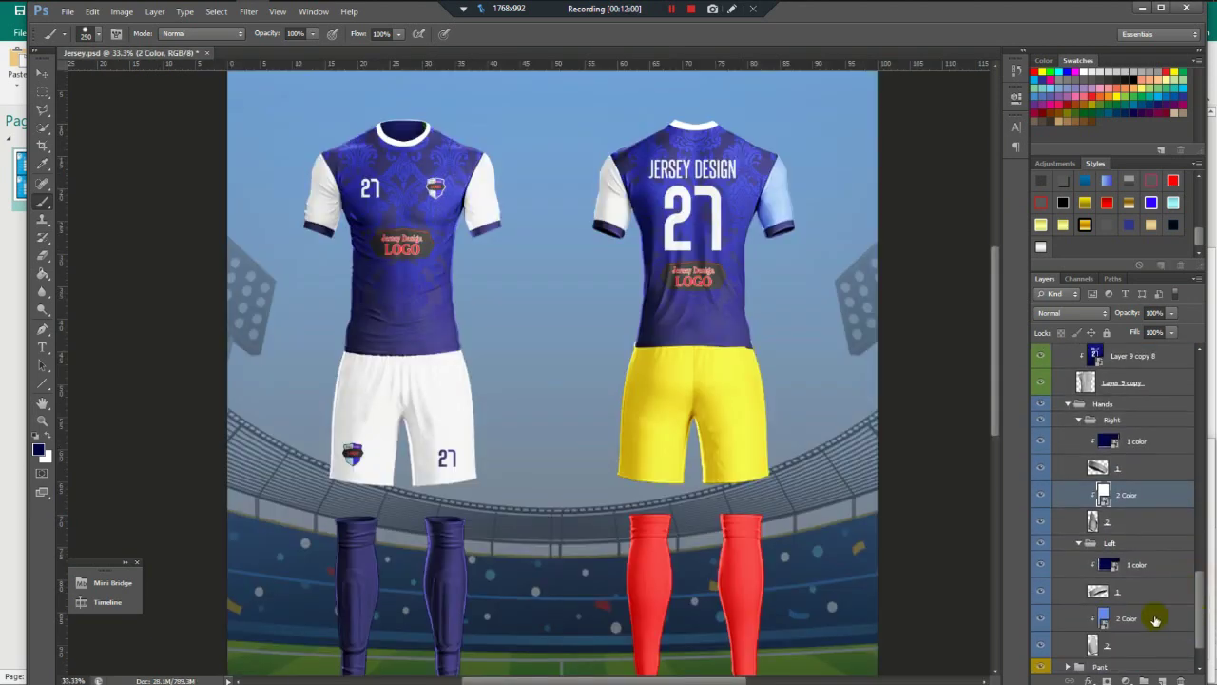
pyautogui.doubleClick(1104, 621)
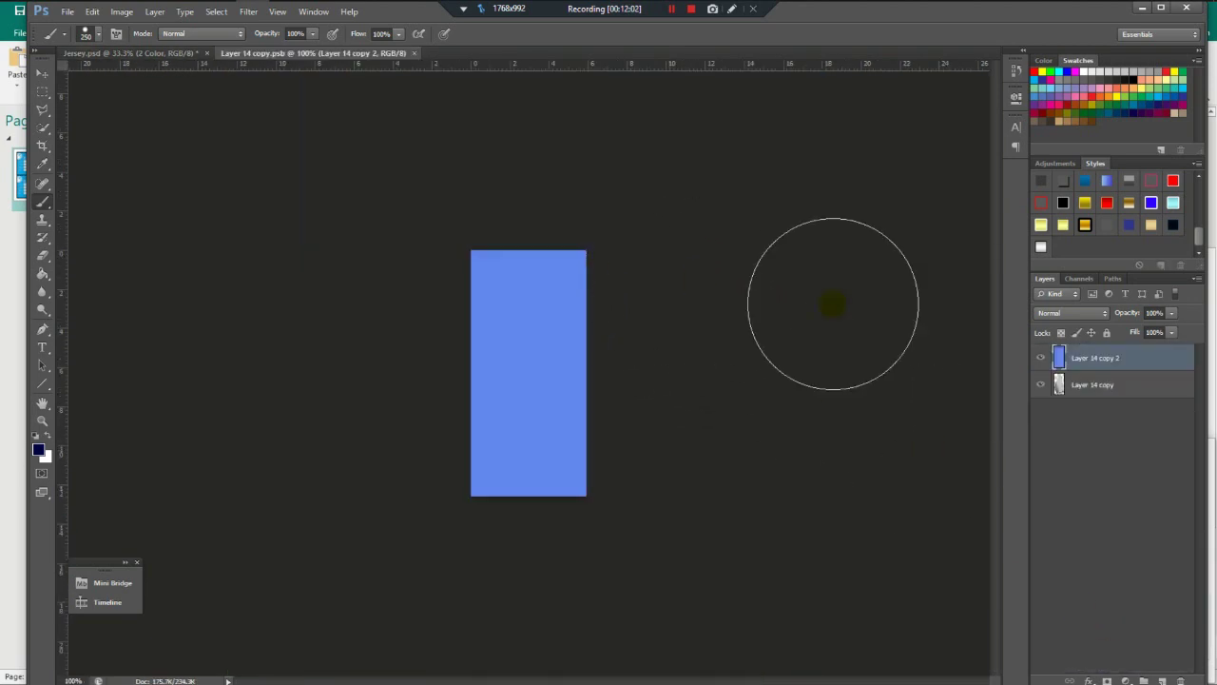
pyautogui.doubleClick(1075, 354)
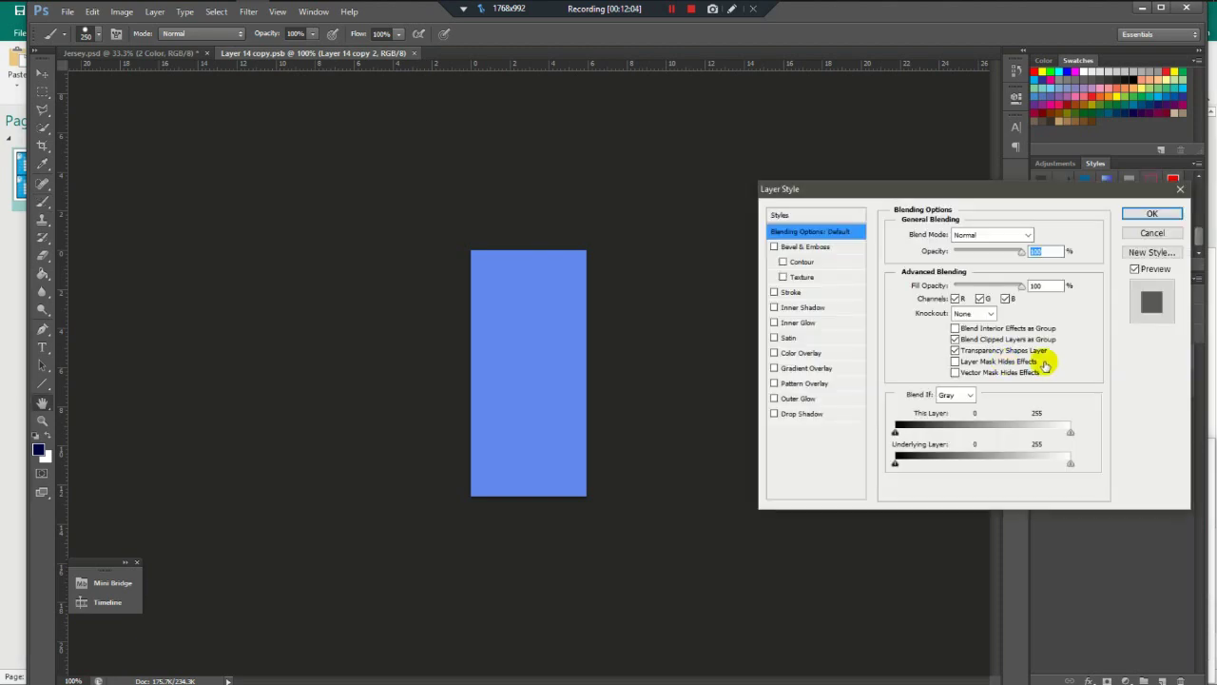
pyautogui.click(808, 353)
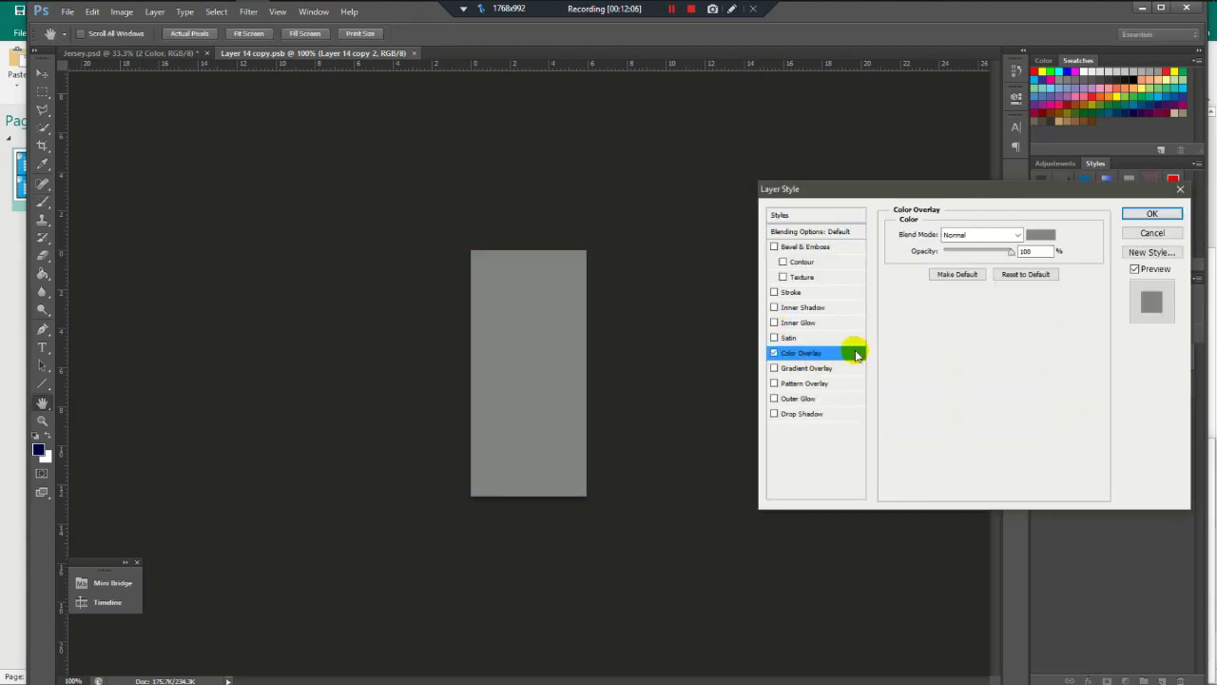
pyautogui.click(1040, 235)
pyautogui.click(776, 451)
pyautogui.click(1102, 441)
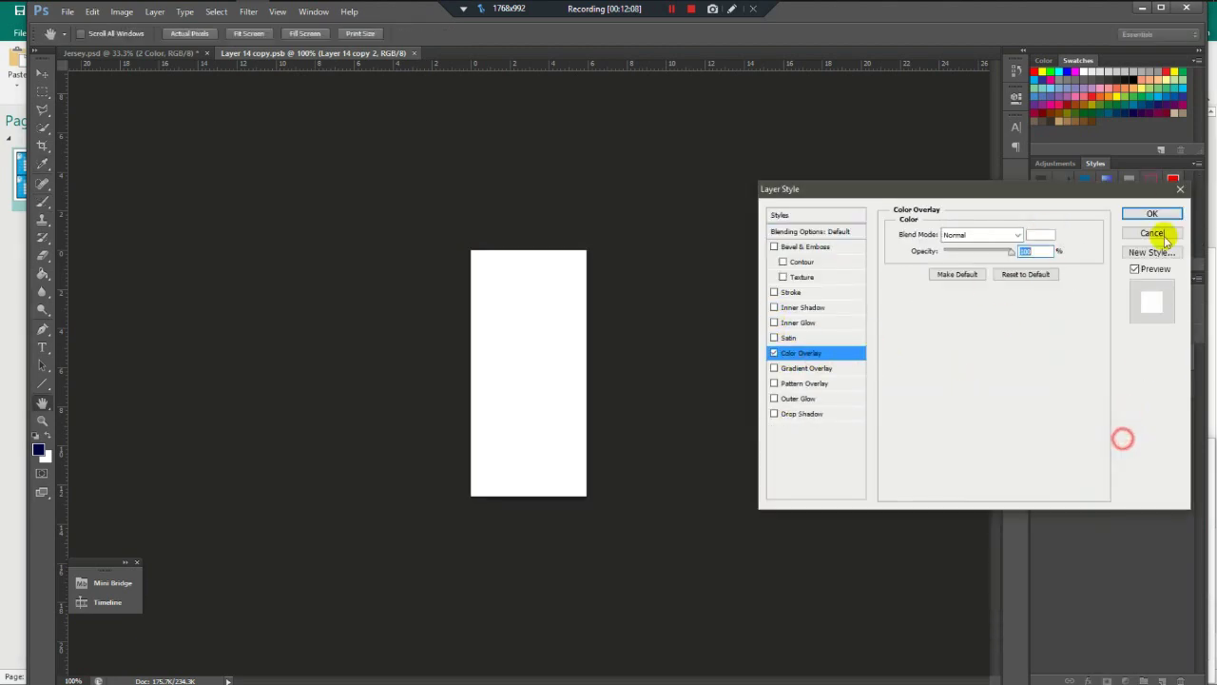
pyautogui.click(1152, 213)
pyautogui.click(420, 53)
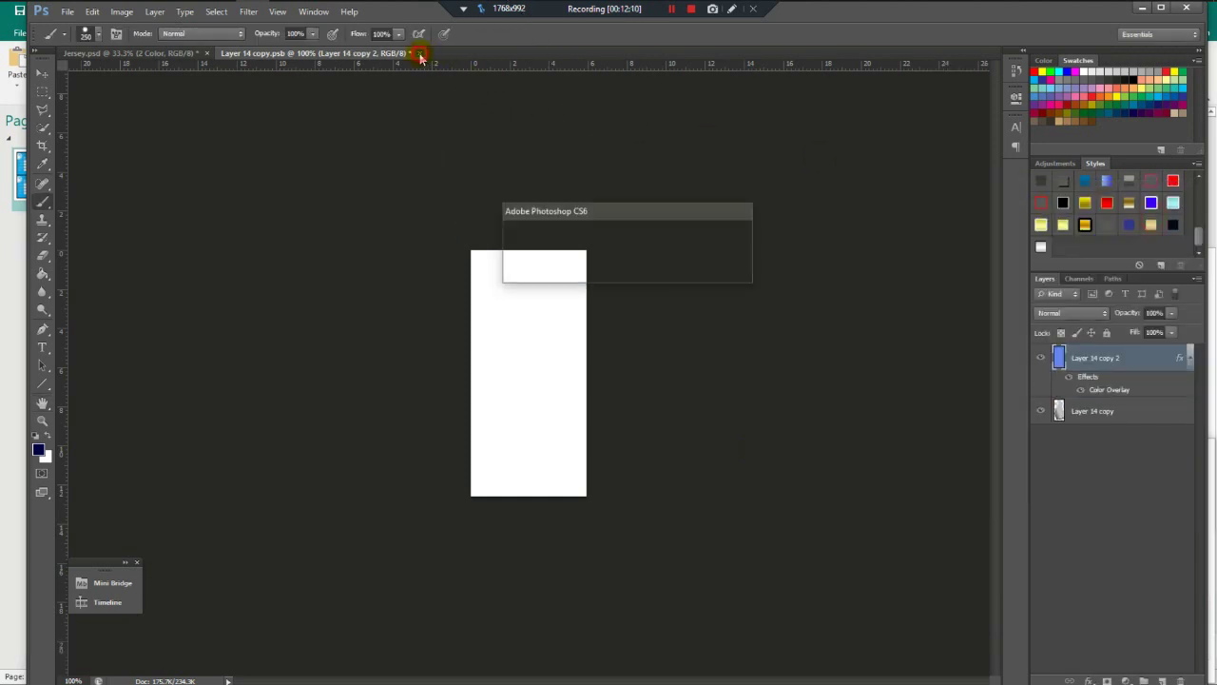
pyautogui.click(585, 268)
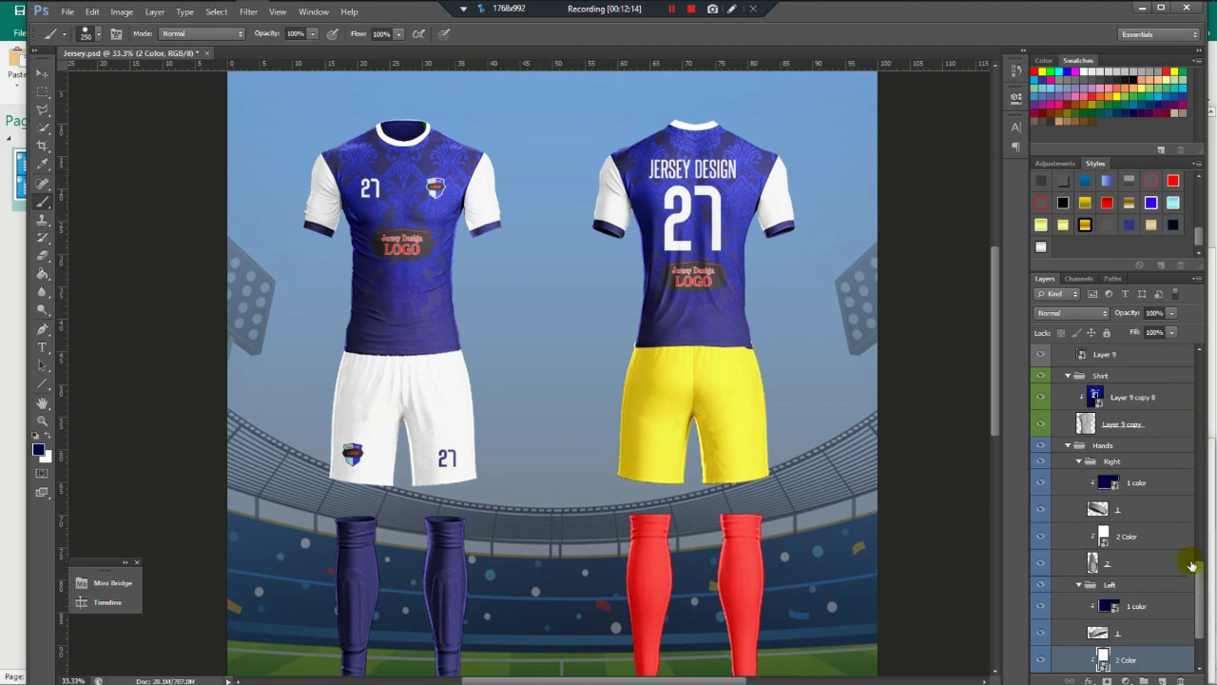
# Turn the back view's shorts white with a Color Overlay on the Pant Color artwork, and save and close it.
pyautogui.scroll(-3, 1197, 575)
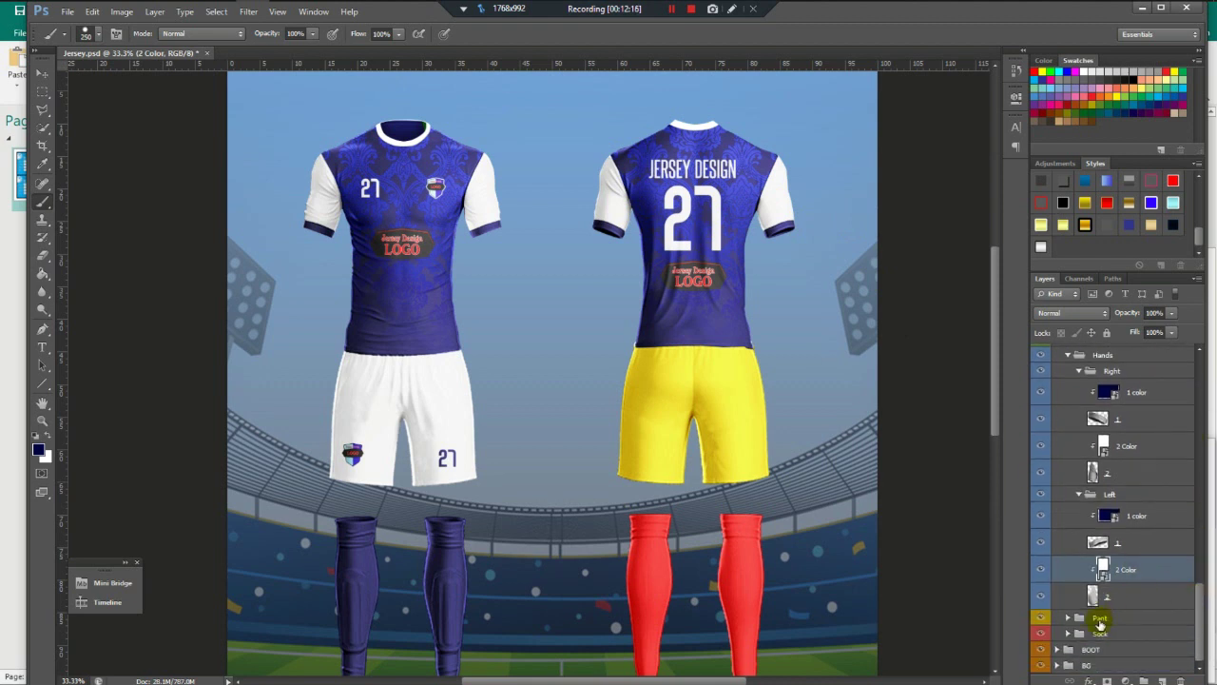
pyautogui.click(1068, 619)
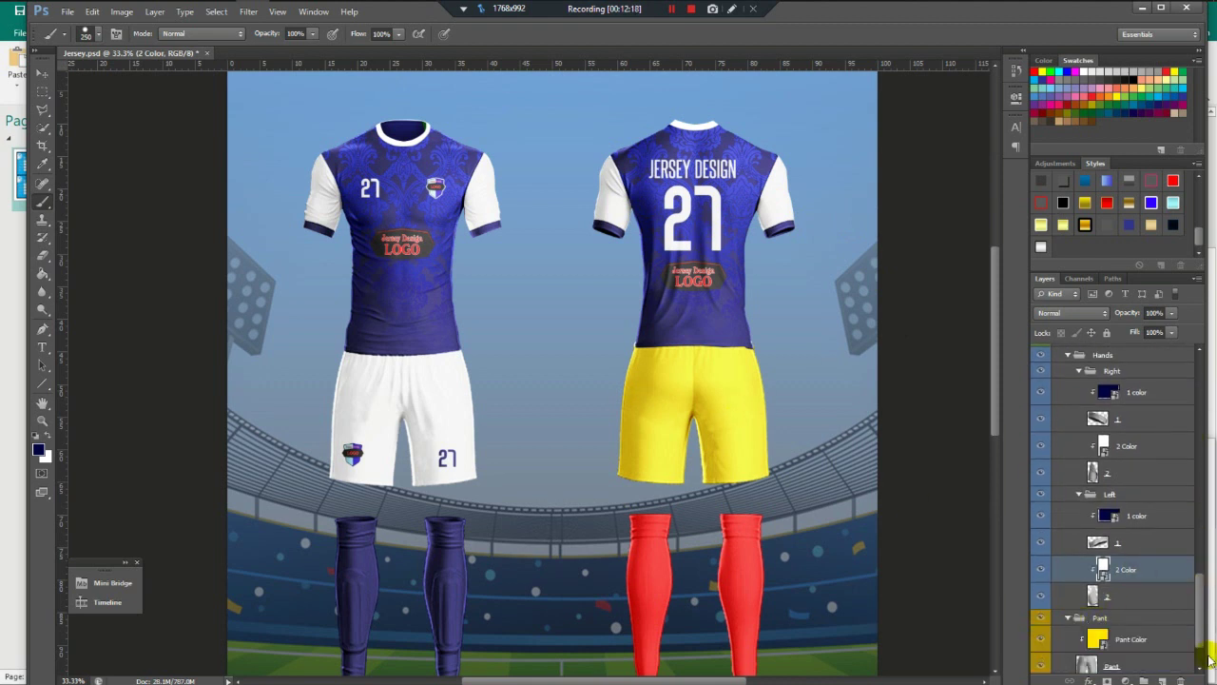
pyautogui.doubleClick(1099, 641)
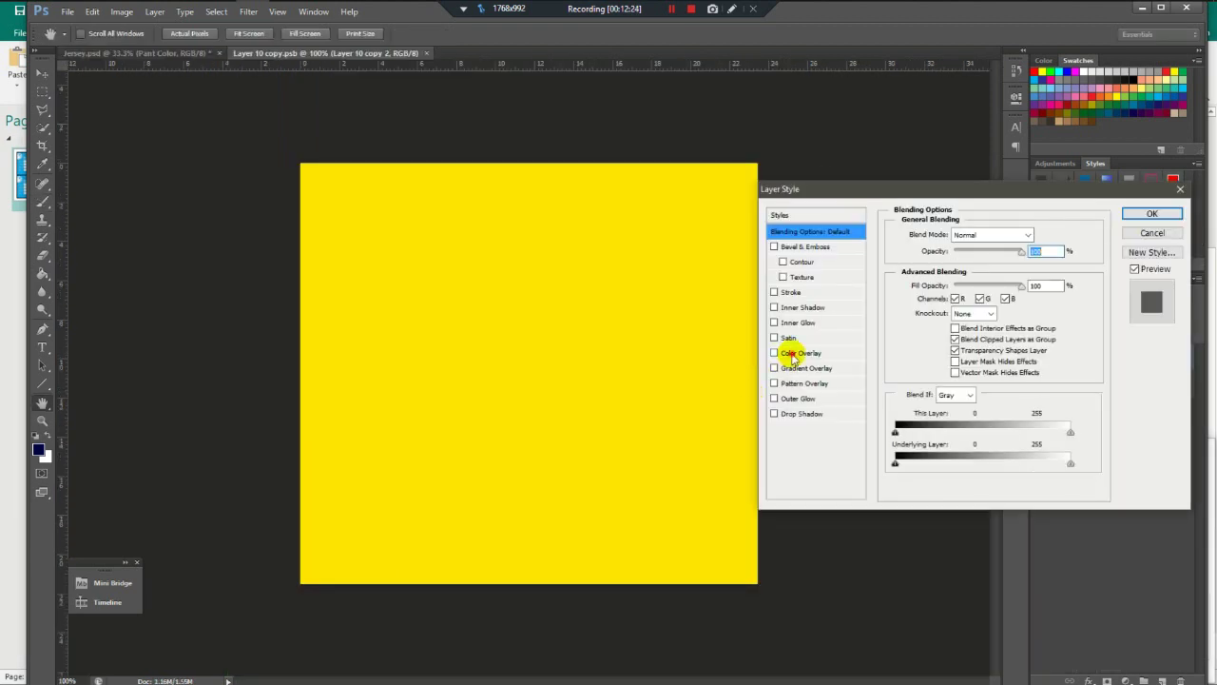
pyautogui.click(804, 353)
pyautogui.click(1039, 233)
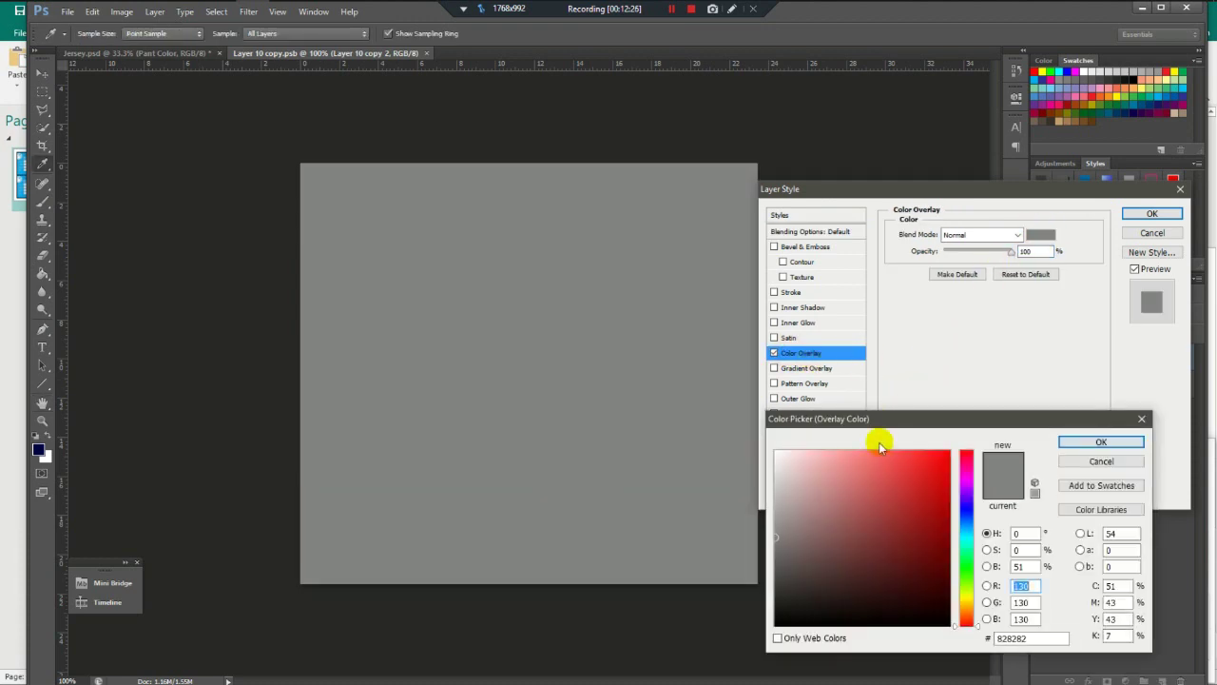
pyautogui.click(805, 448)
pyautogui.click(1106, 438)
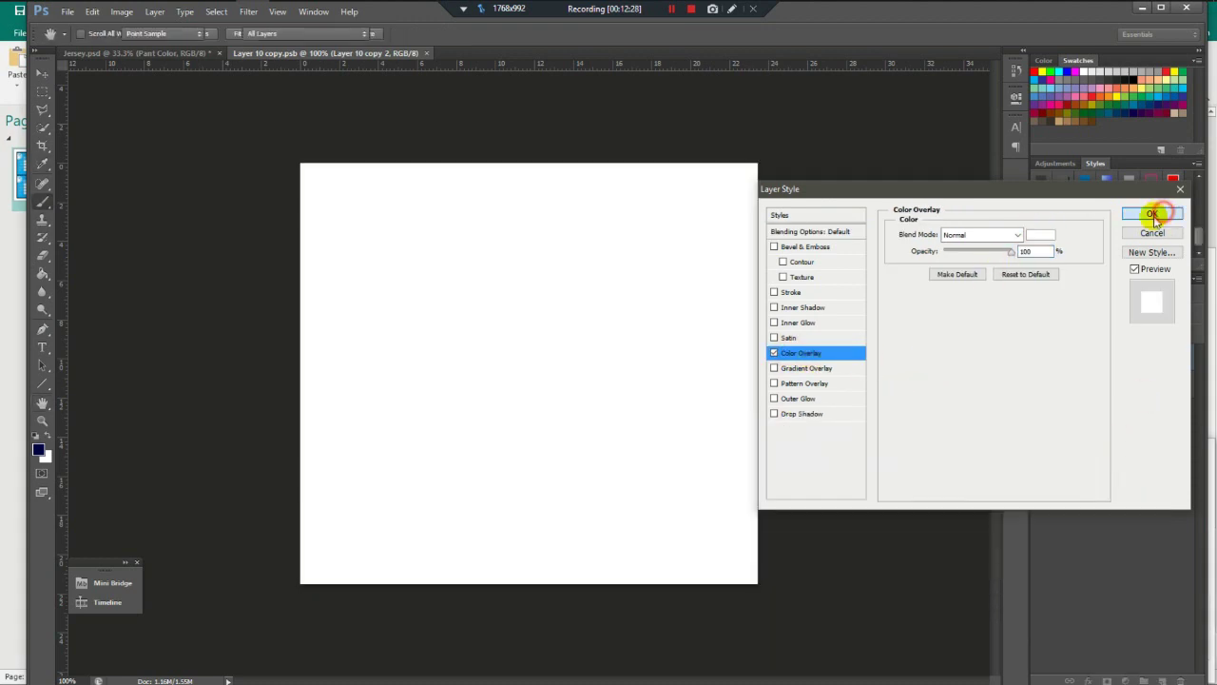
pyautogui.click(1152, 213)
pyautogui.click(432, 54)
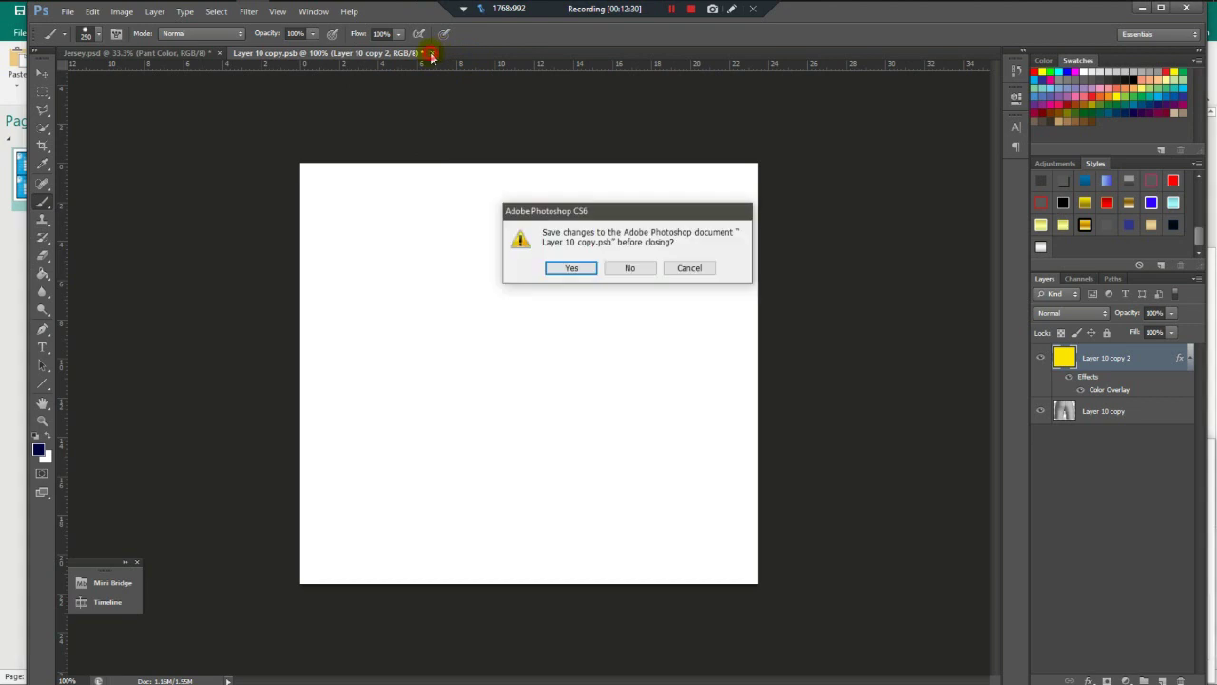
pyautogui.click(571, 268)
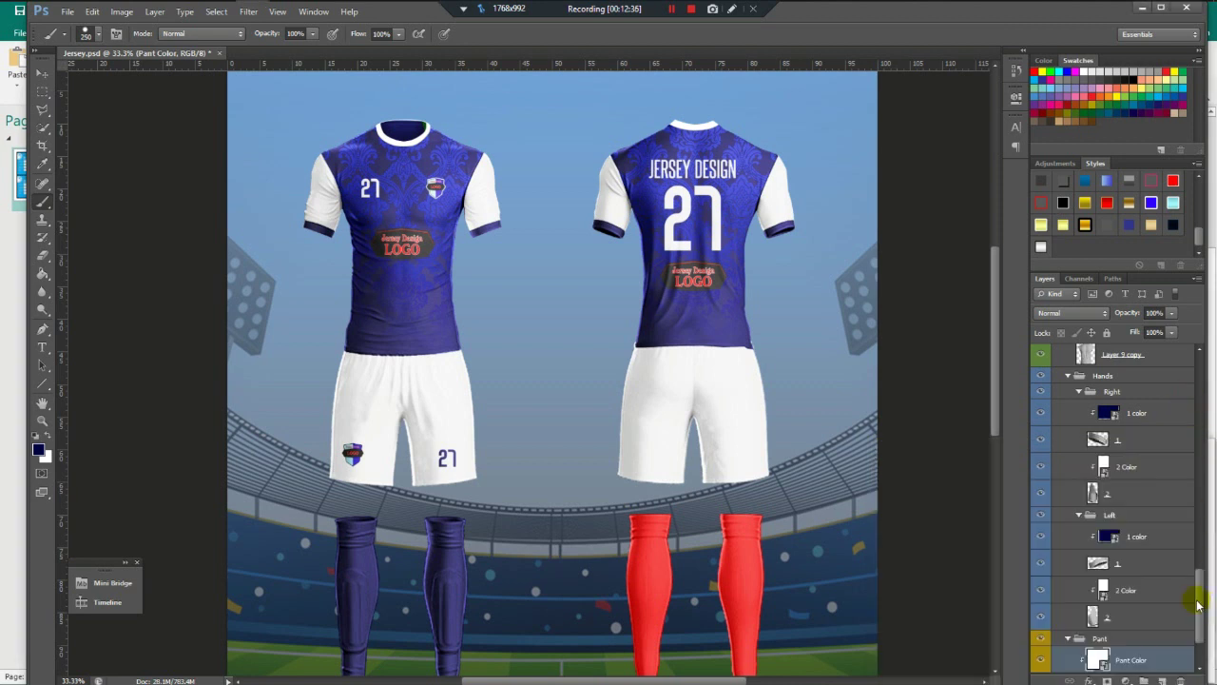
# Paint the back view's Sock Right color artwork with the dark navy foreground colour, and save and close it.
pyautogui.scroll(-3, 1198, 604)
pyautogui.click(1068, 633)
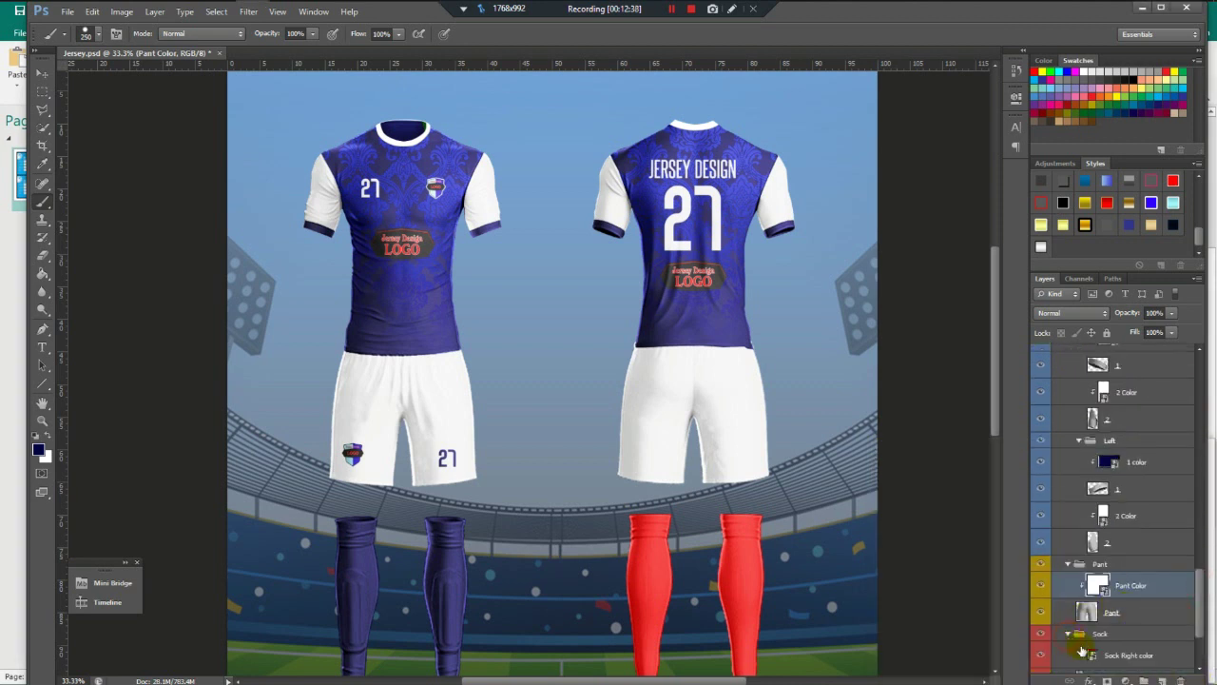
pyautogui.moveTo(1202, 608); pyautogui.dragTo(1203, 653)
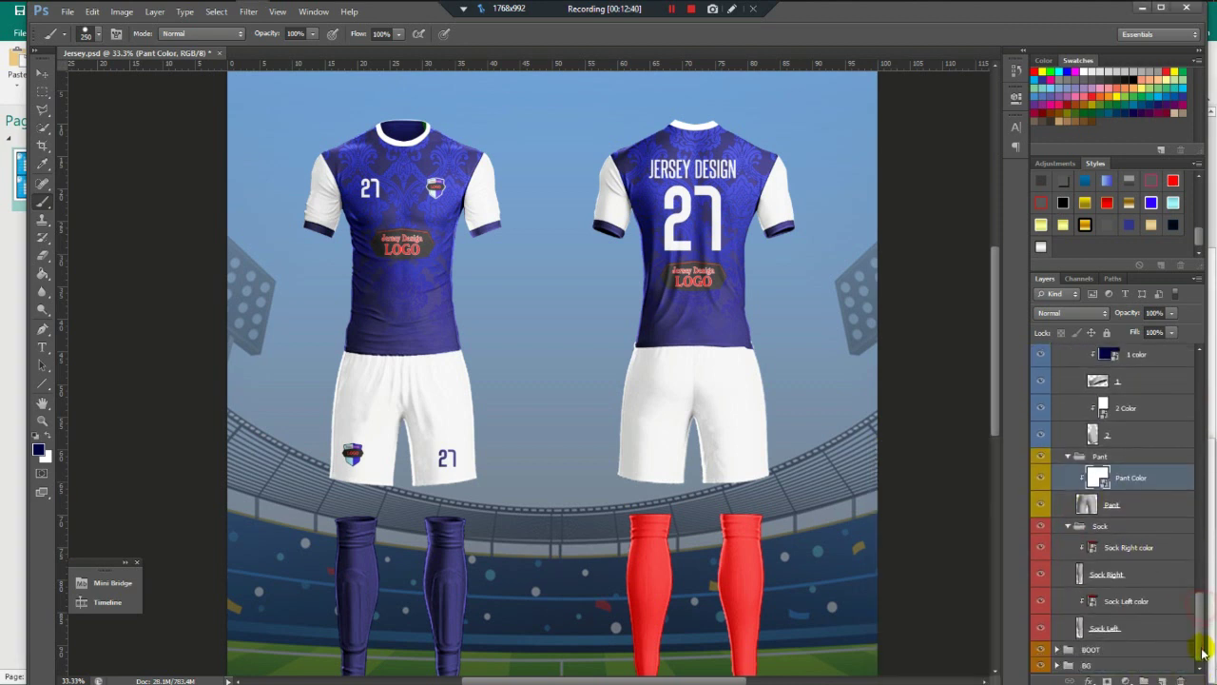
pyautogui.click(1111, 556)
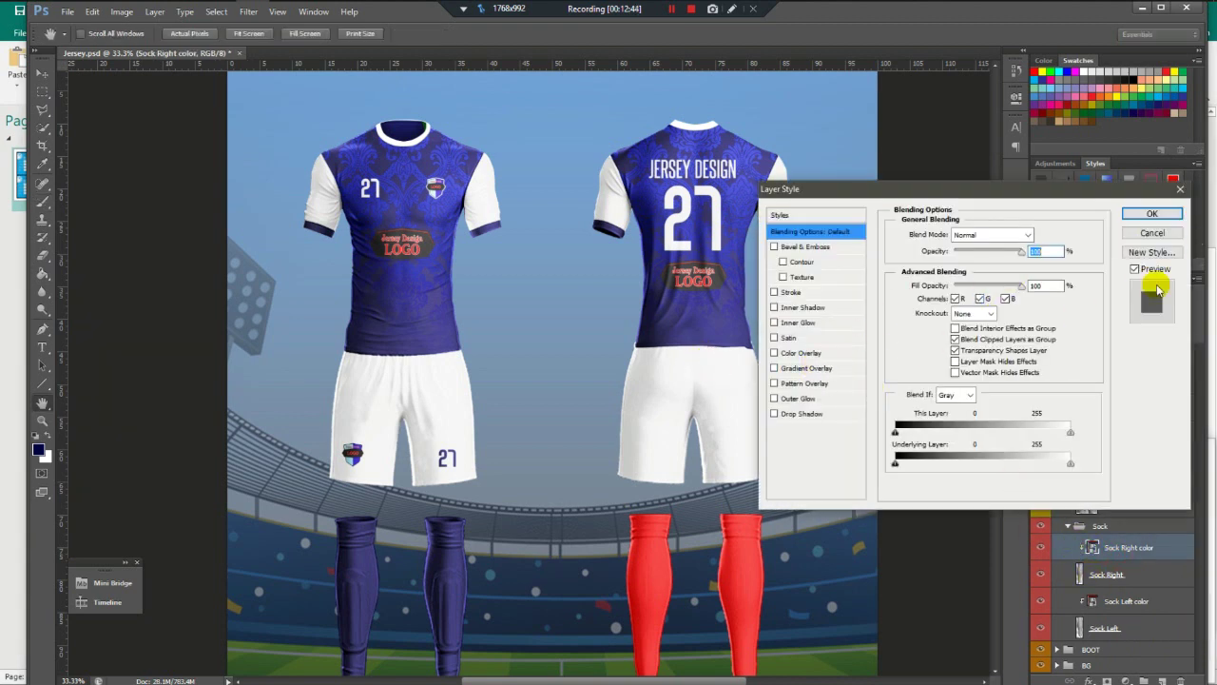
pyautogui.click(1151, 237)
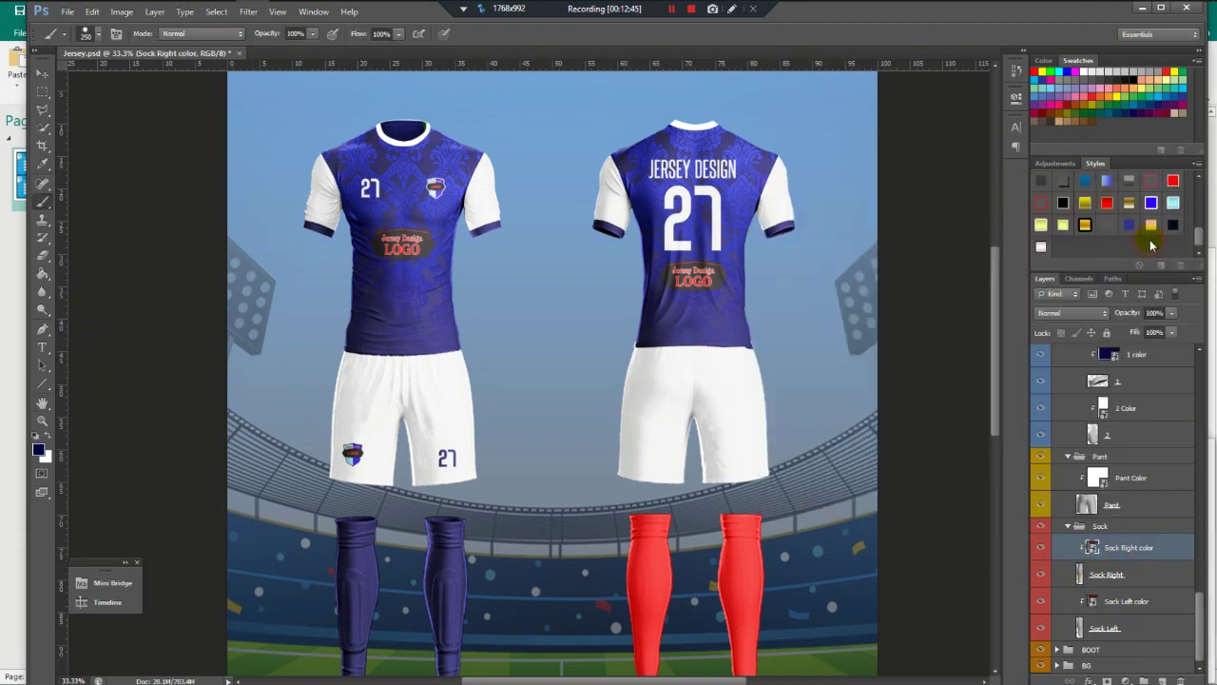
pyautogui.doubleClick(1090, 547)
pyautogui.moveTo(448, 117)
pyautogui.mouseDown()
pyautogui.moveTo(620, 228)
pyautogui.moveTo(581, 599)
pyautogui.moveTo(460, 146)
pyautogui.mouseUp()
pyautogui.click(453, 54)
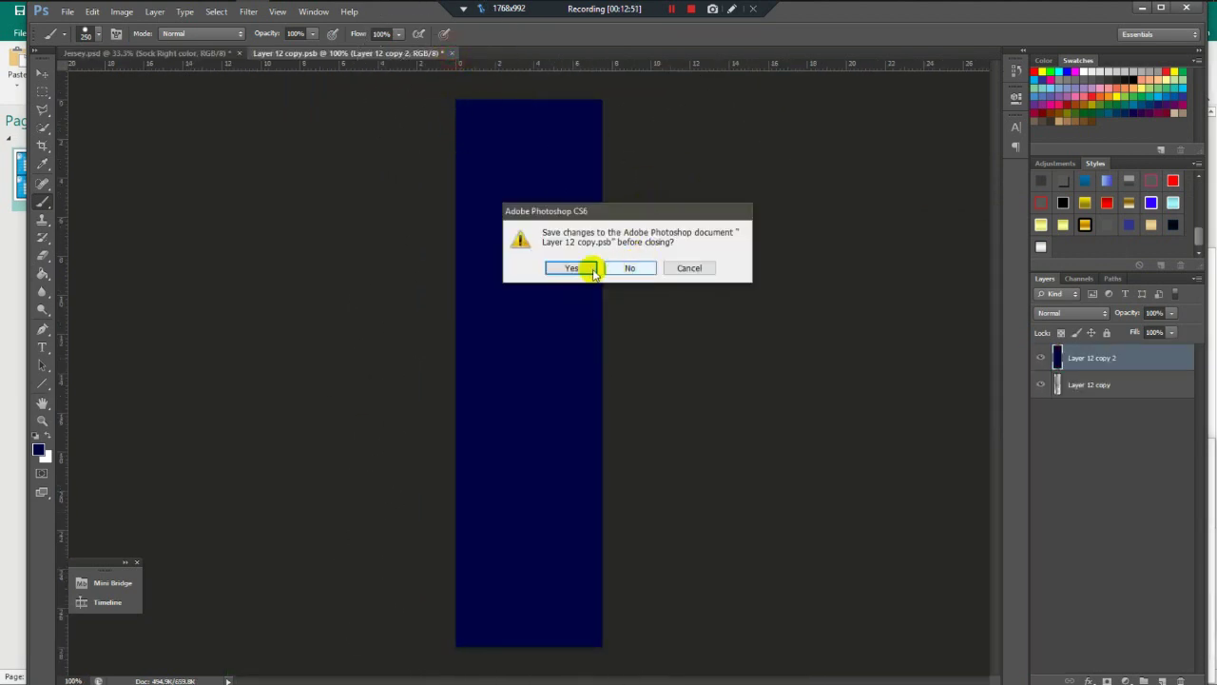
pyautogui.click(582, 265)
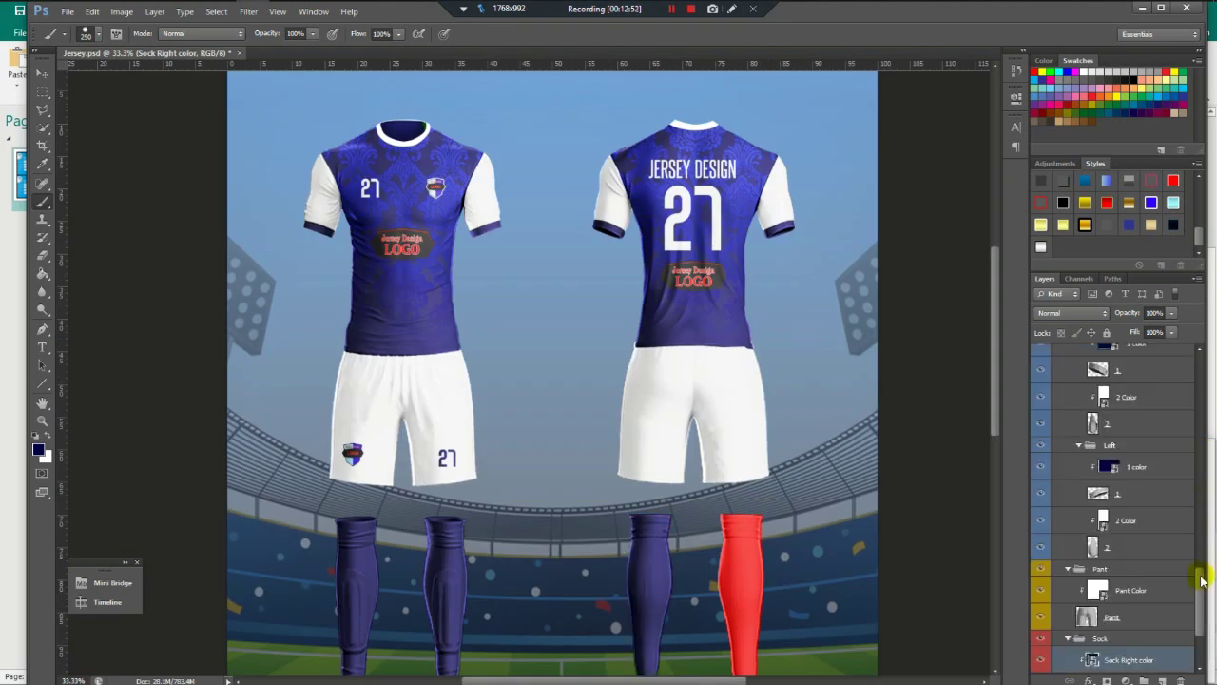
# Paint the back view's Sock Left color artwork with the same dark navy, and save and close it.
pyautogui.moveTo(1201, 580); pyautogui.dragTo(1192, 672)
pyautogui.doubleClick(1092, 602)
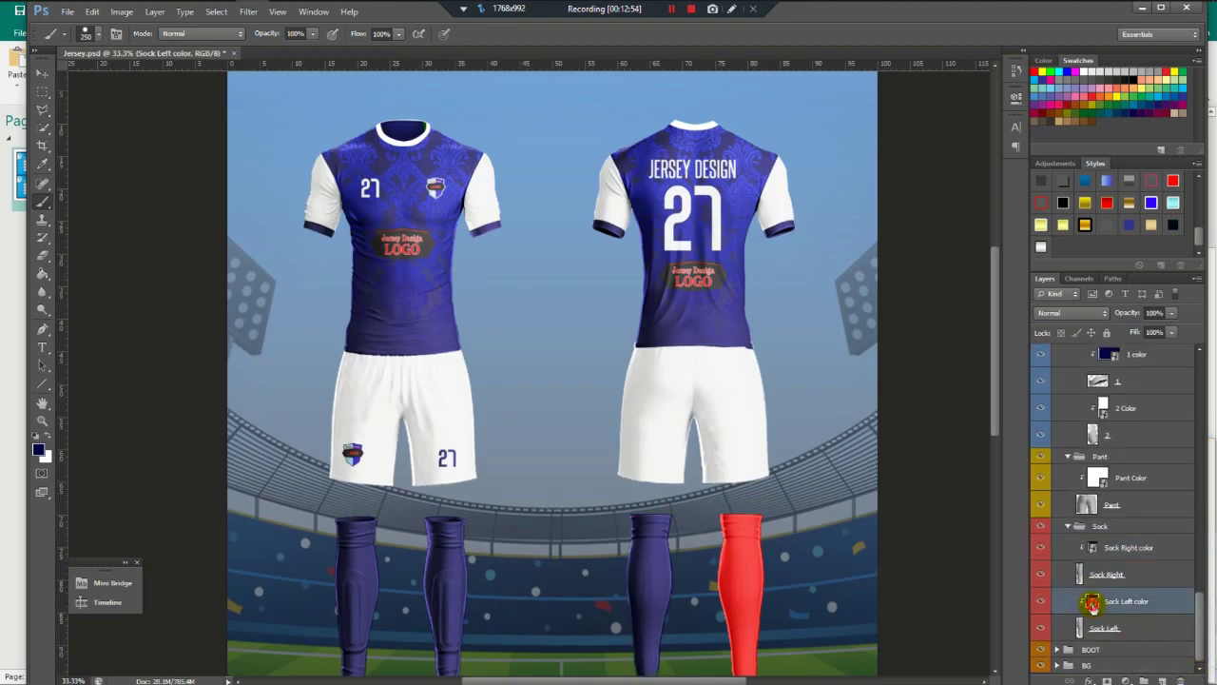
pyautogui.moveTo(489, 136)
pyautogui.mouseDown()
pyautogui.moveTo(506, 327)
pyautogui.moveTo(741, 487)
pyautogui.moveTo(624, 590)
pyautogui.mouseUp()
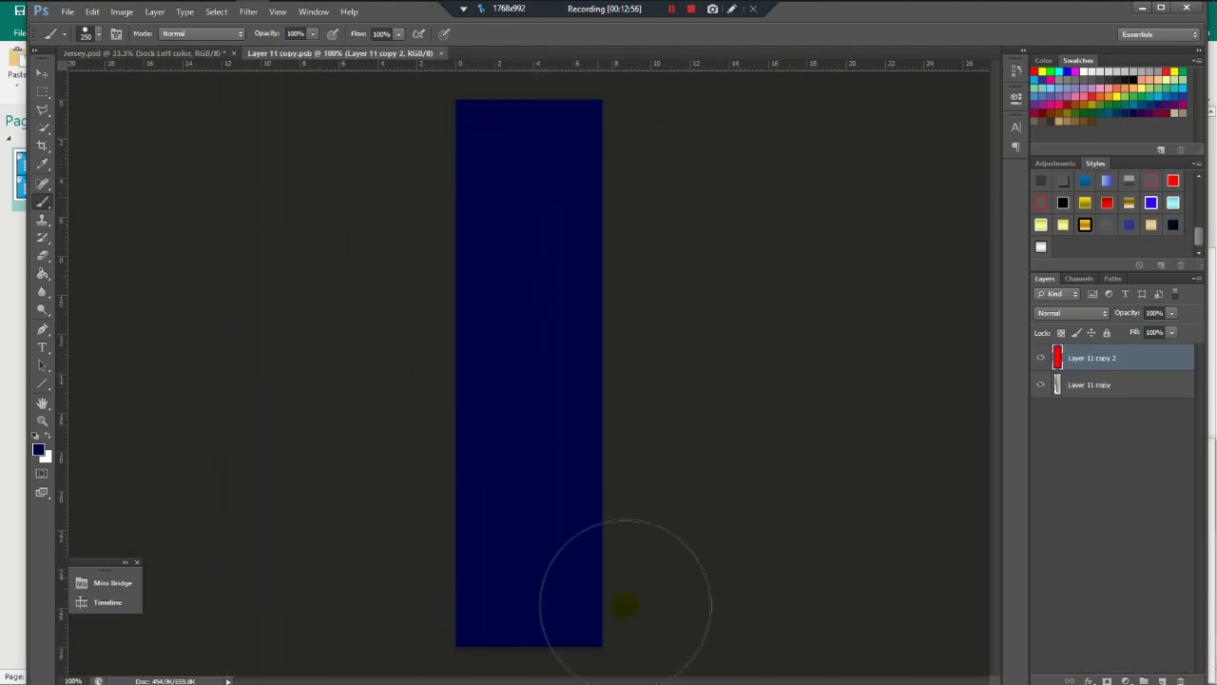
pyautogui.click(446, 53)
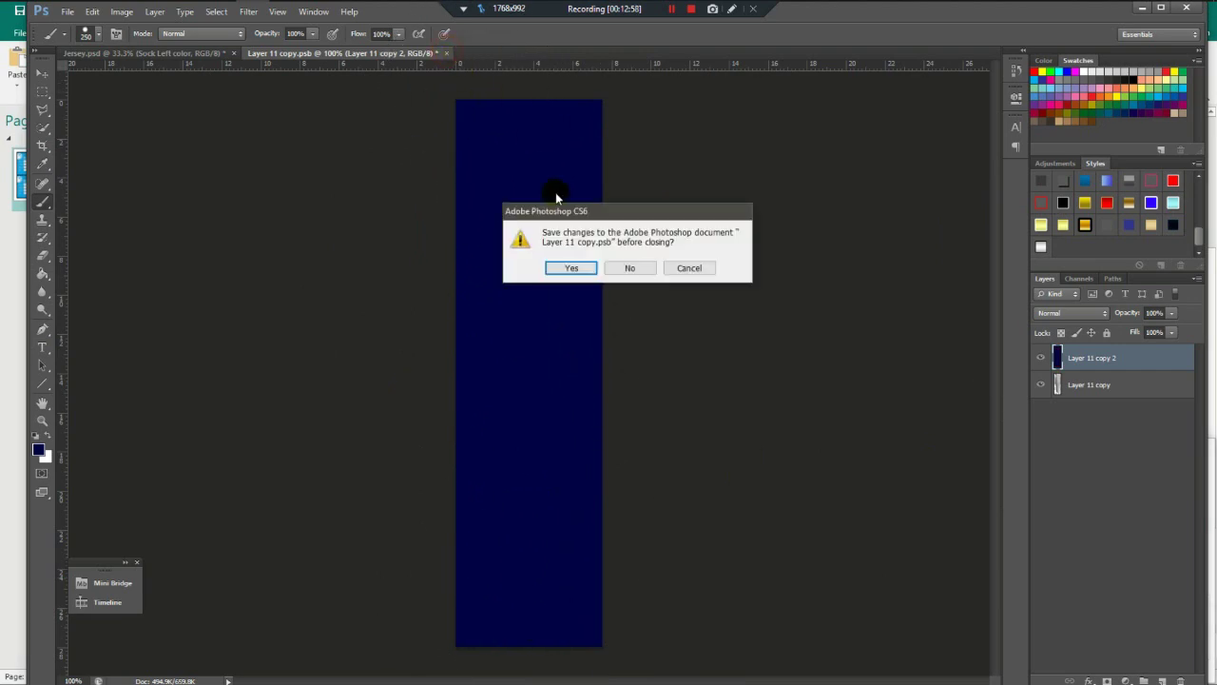
pyautogui.click(576, 342)
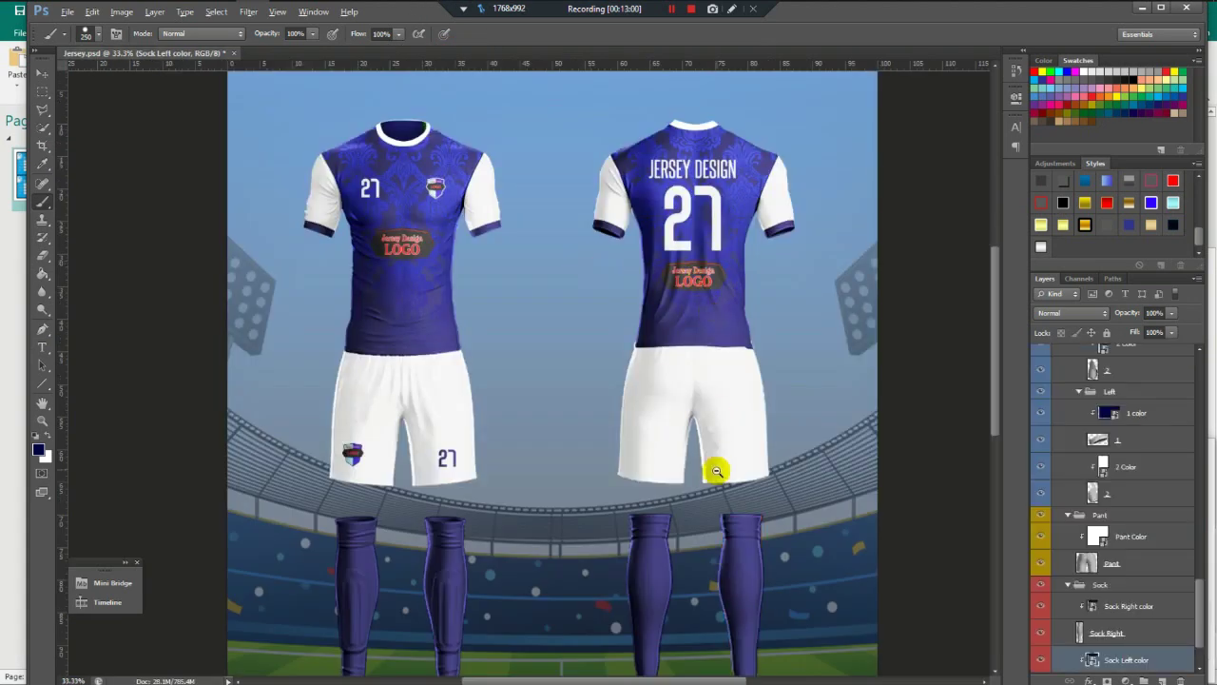
# Paint the inside of the front view's round collar on Layer 28 in the ROUND group with a dark colour sampled from it.
pyautogui.hotkey('ctrl', '-')
pyautogui.hotkey('ctrl', '-')
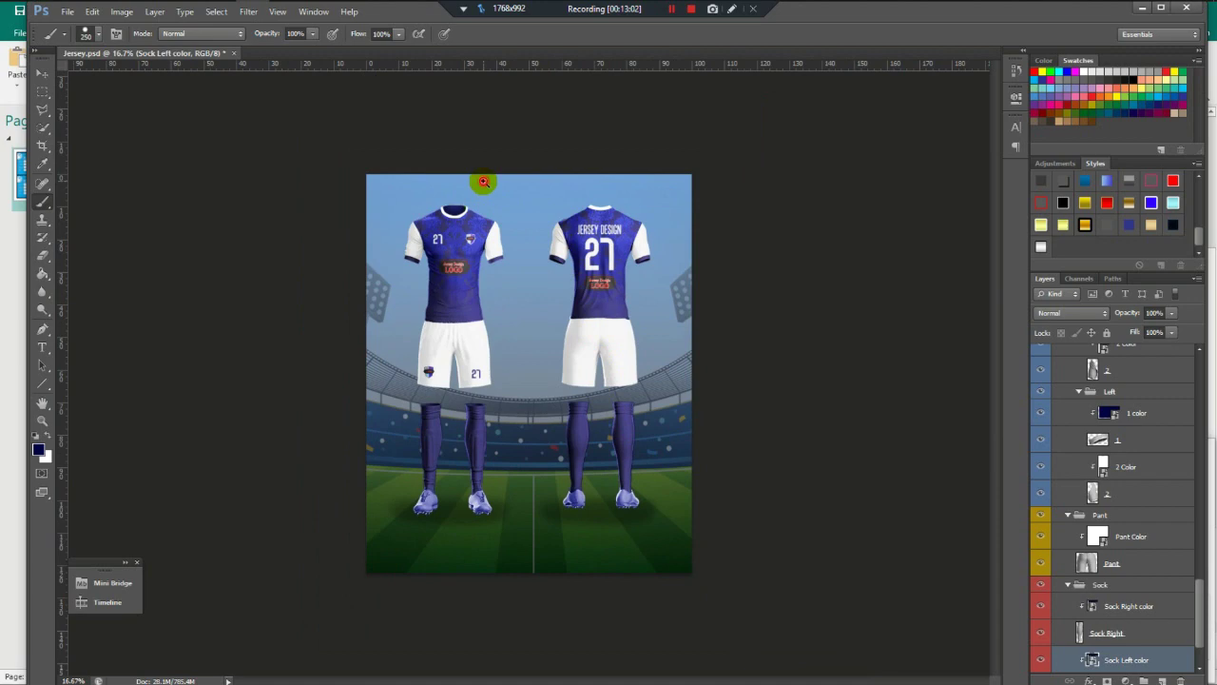
pyautogui.moveTo(483, 181); pyautogui.dragTo(440, 534)
pyautogui.moveTo(1200, 608); pyautogui.dragTo(1205, 356)
pyautogui.click(1090, 492)
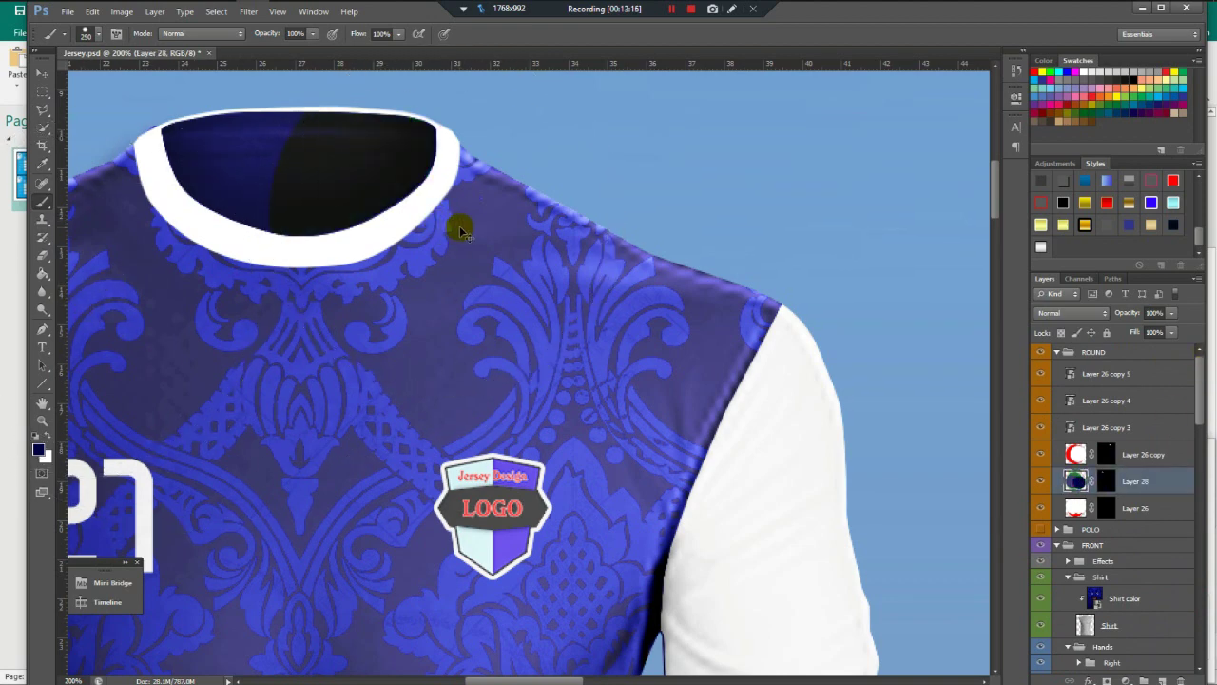
pyautogui.keyDown('alt'); pyautogui.click(315, 163); pyautogui.keyUp('alt')
pyautogui.moveTo(315, 162); pyautogui.dragTo(421, 163)
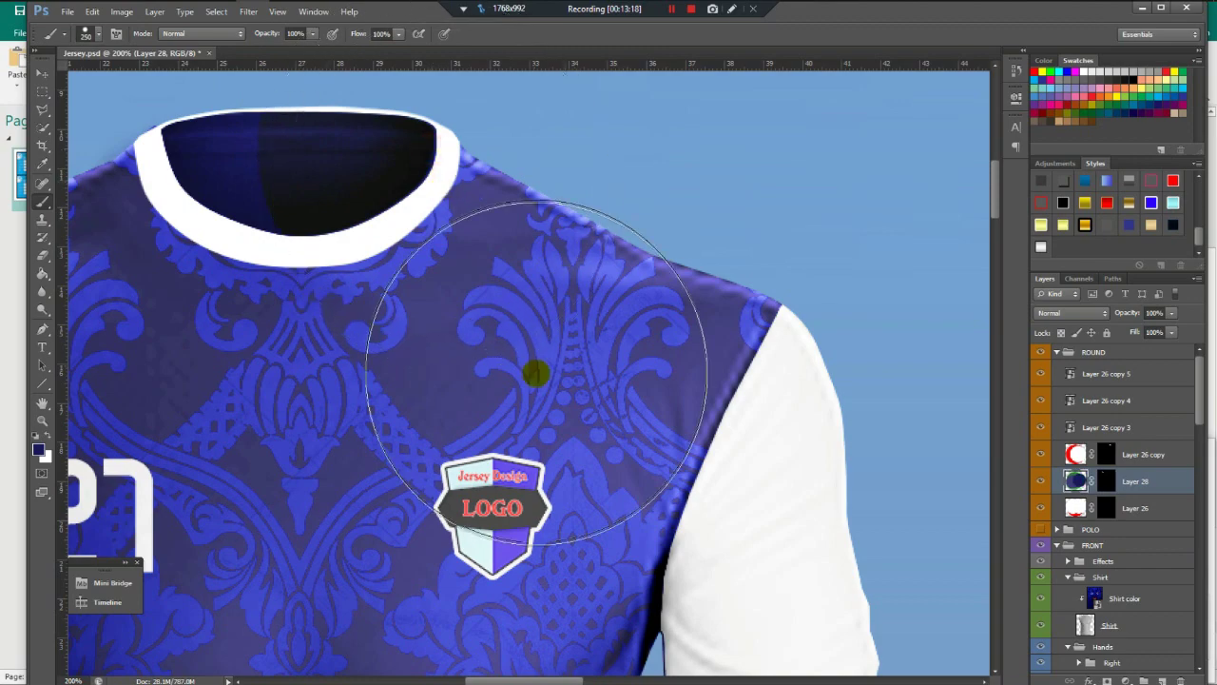
pyautogui.moveTo(324, 171)
pyautogui.mouseDown()
pyautogui.moveTo(315, 241)
pyautogui.moveTo(262, 239)
pyautogui.mouseUp()
# Save the mockup as a new Photoshop file named Jersey Design7 in the YOUTUBE folder, accepting the format options.
pyautogui.scroll(-4, 262, 238)
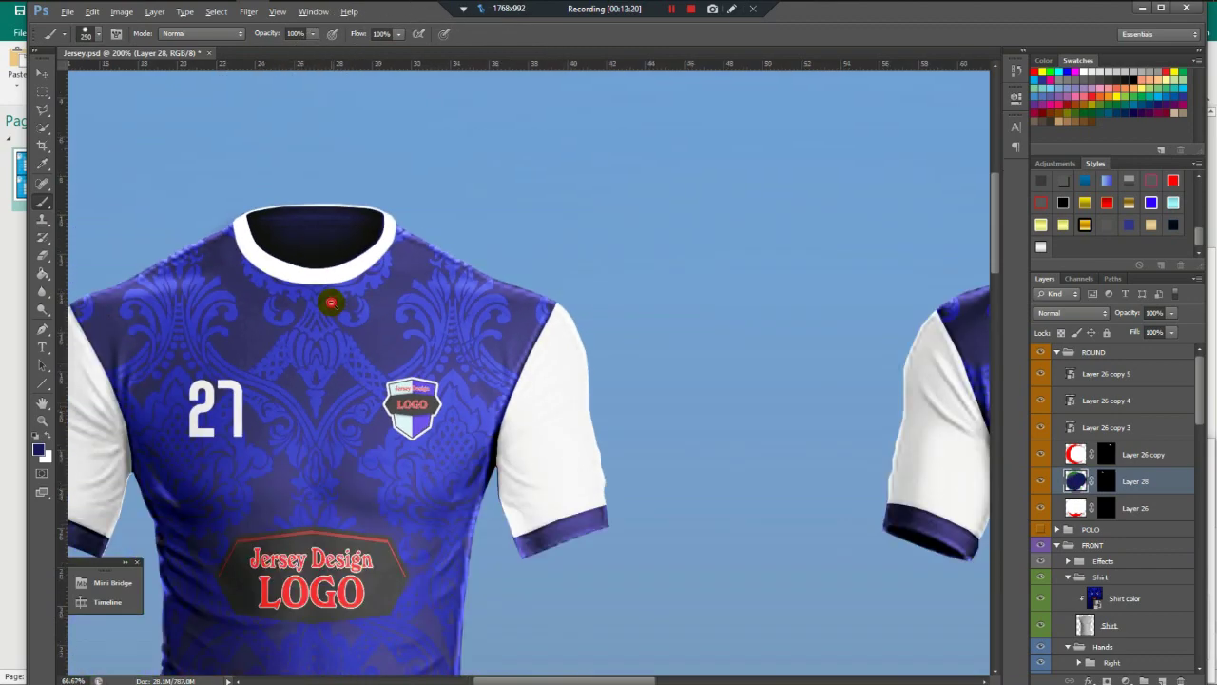
pyautogui.scroll(4, 303, 271)
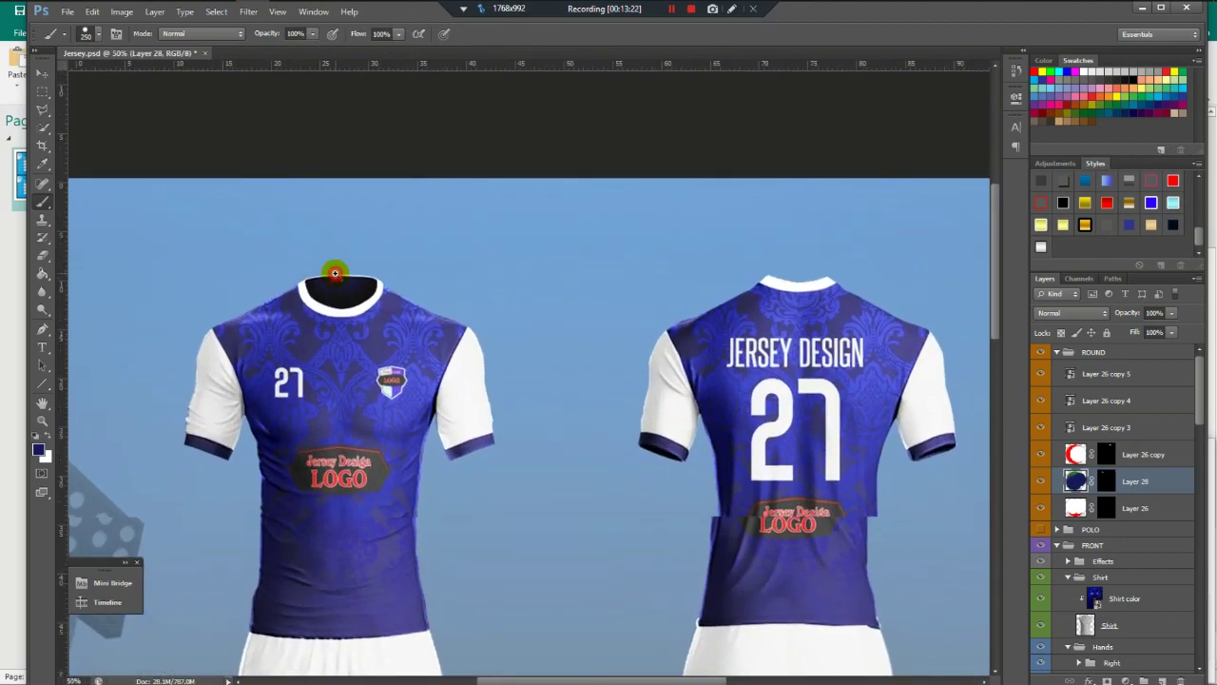
pyautogui.scroll(-2, 336, 272)
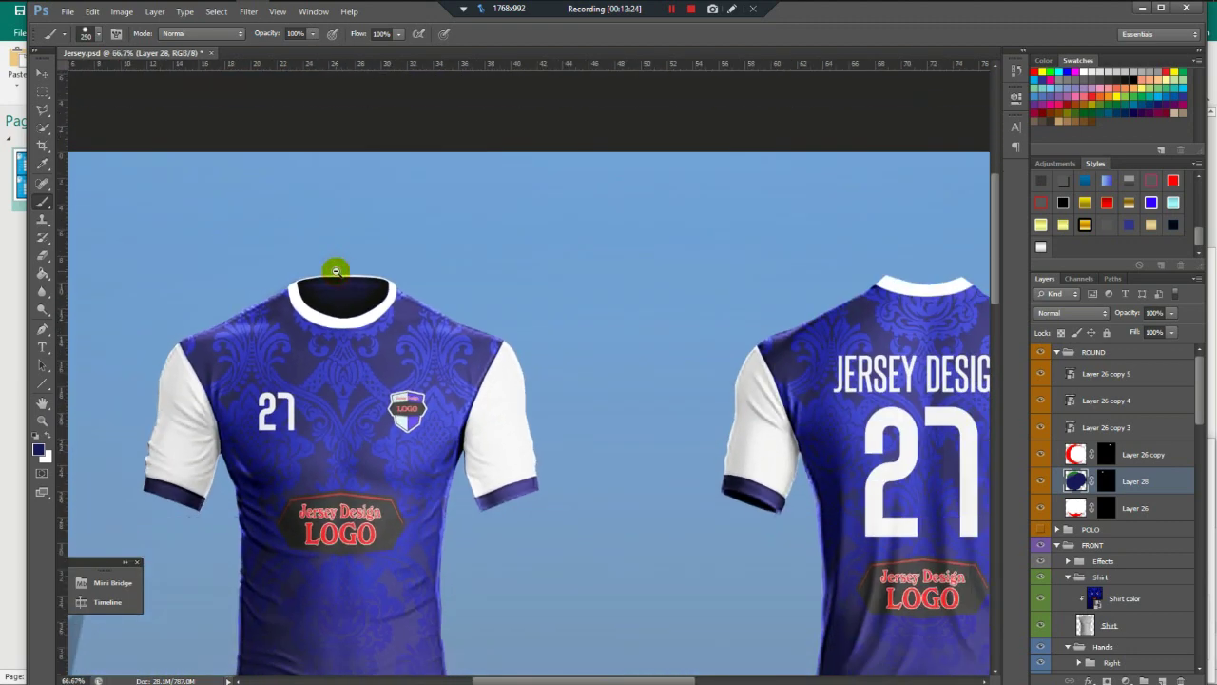
pyautogui.moveTo(870, 294); pyautogui.dragTo(593, 304)
pyautogui.scroll(-2, 657, 482)
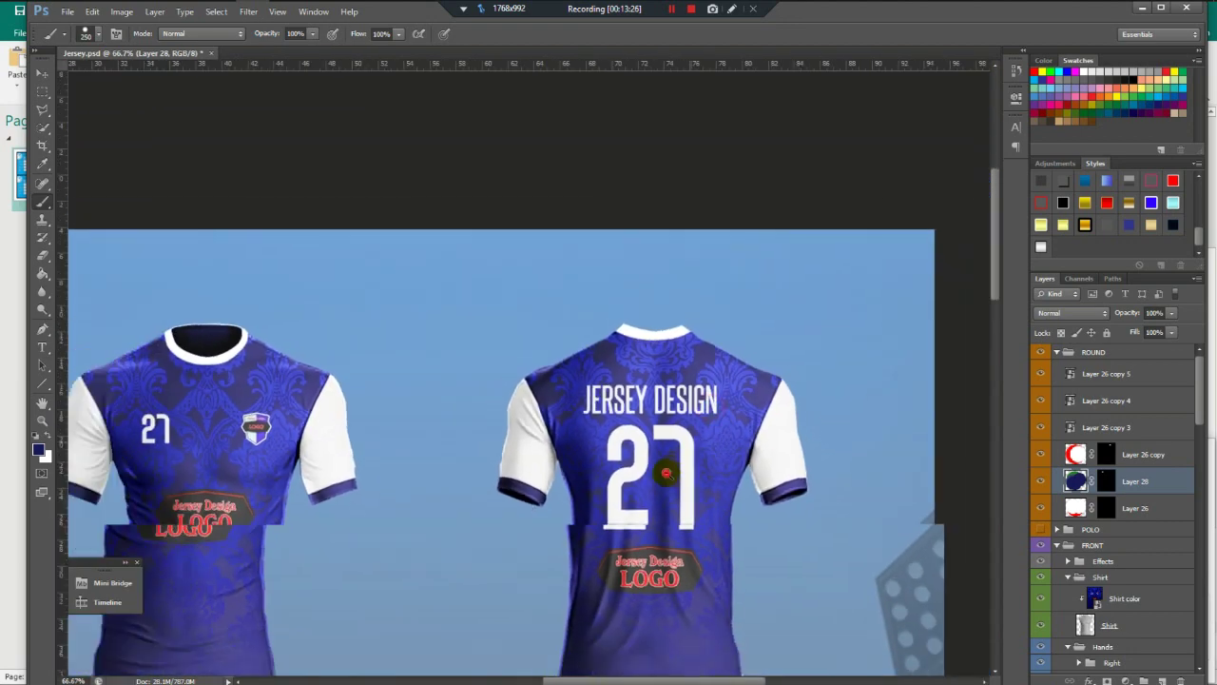
pyautogui.click(66, 14)
pyautogui.click(83, 178)
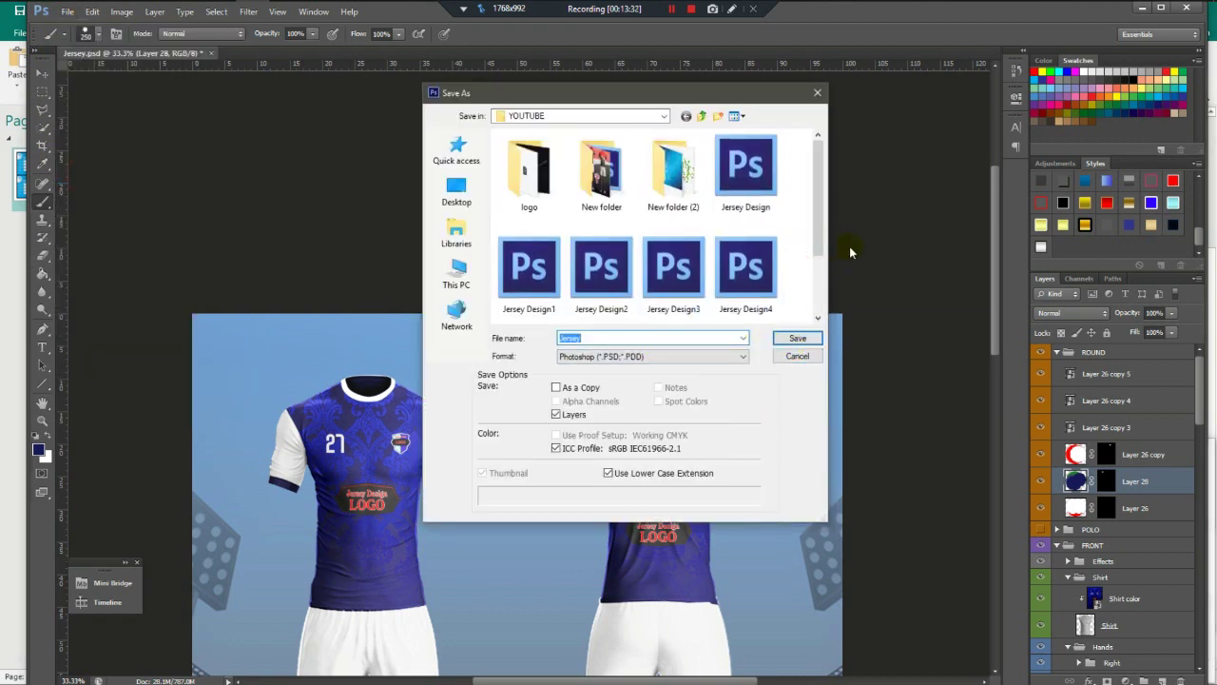
pyautogui.moveTo(815, 231); pyautogui.dragTo(823, 290)
pyautogui.click(635, 281)
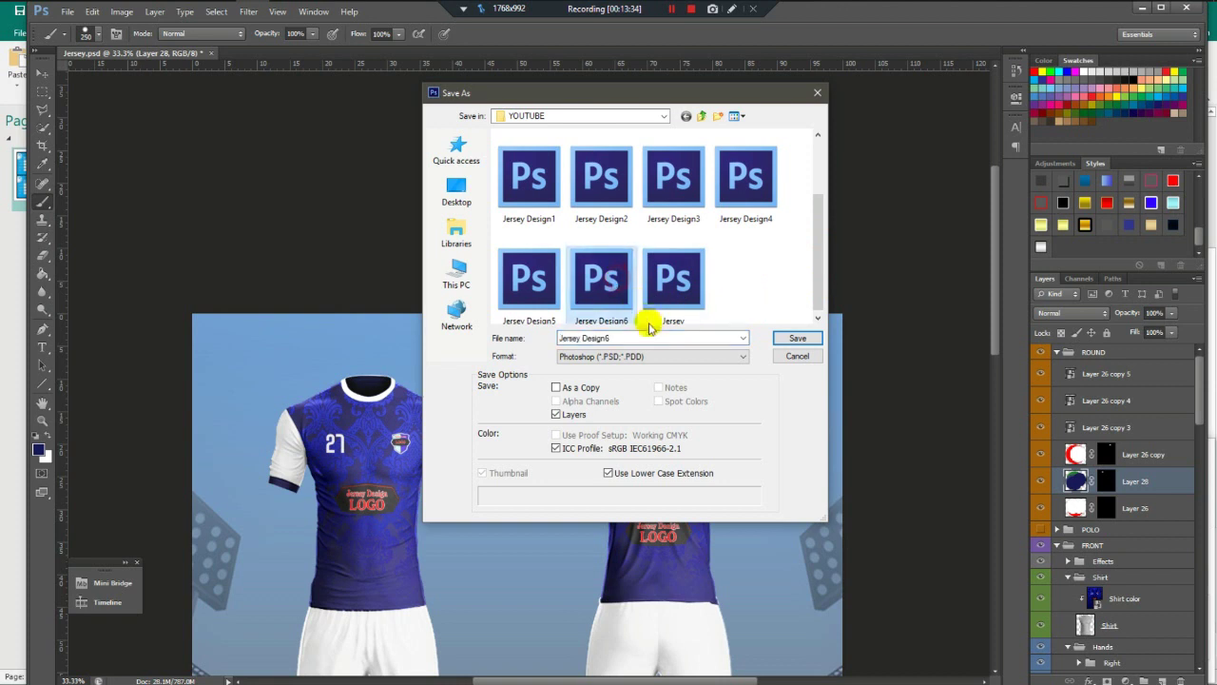
pyautogui.press('BackSpace')
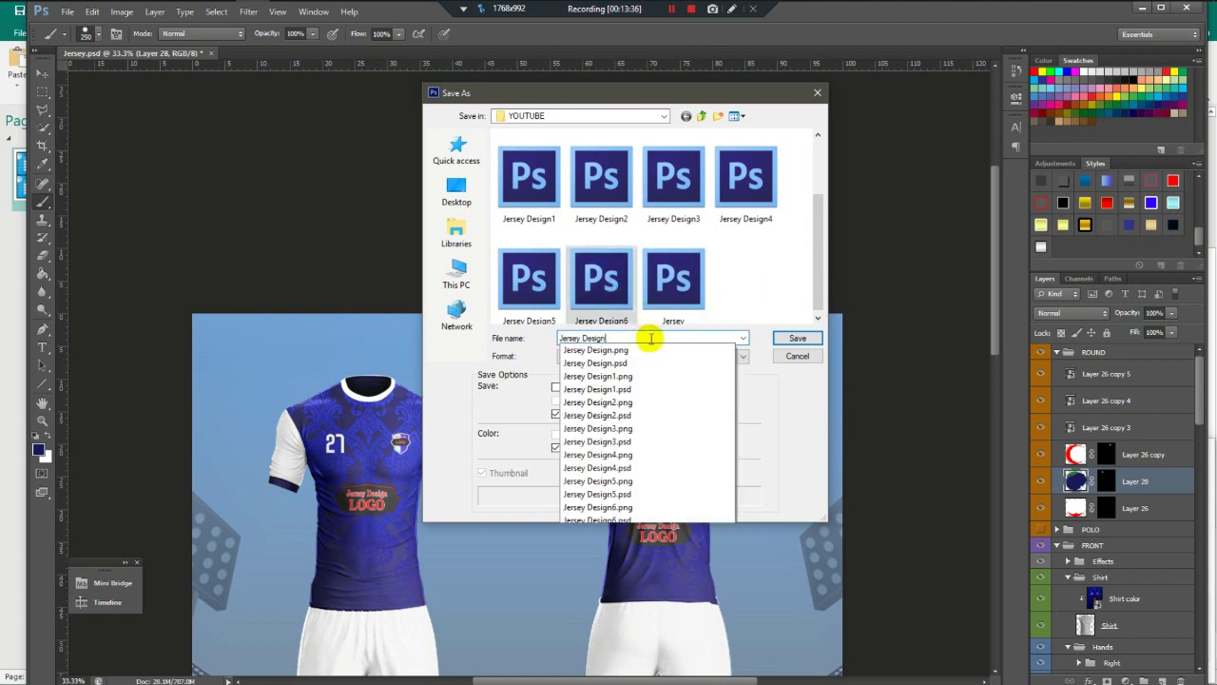
pyautogui.write('7')
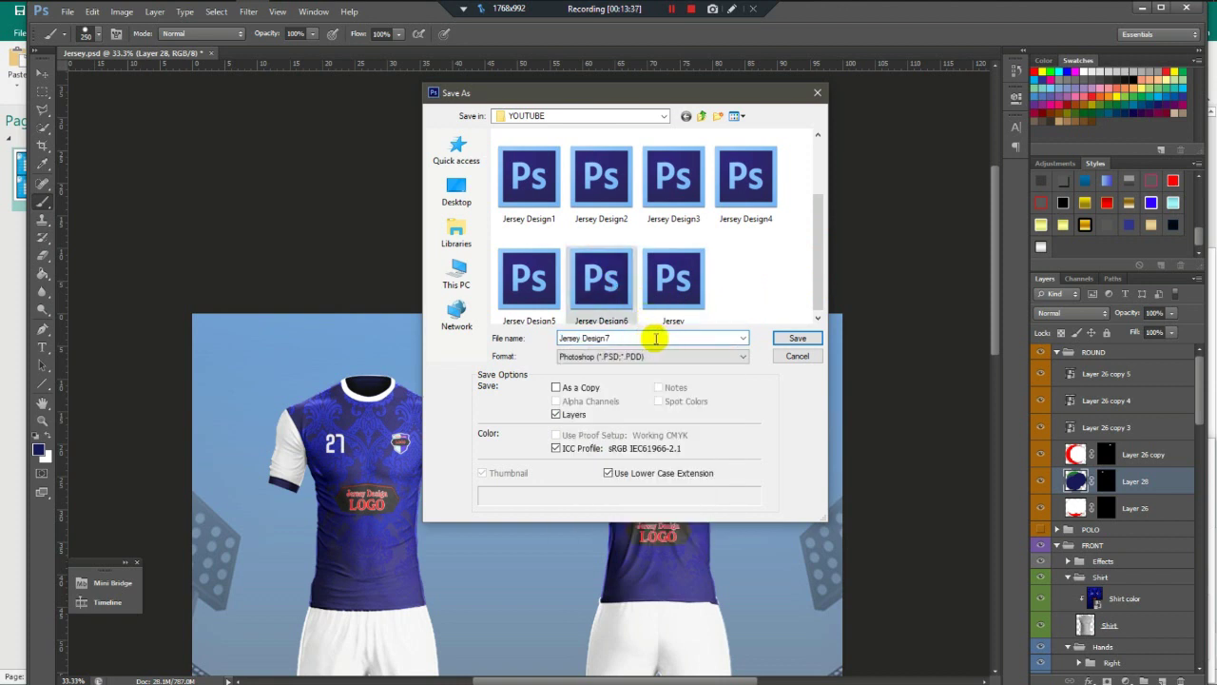
pyautogui.click(797, 337)
pyautogui.click(607, 156)
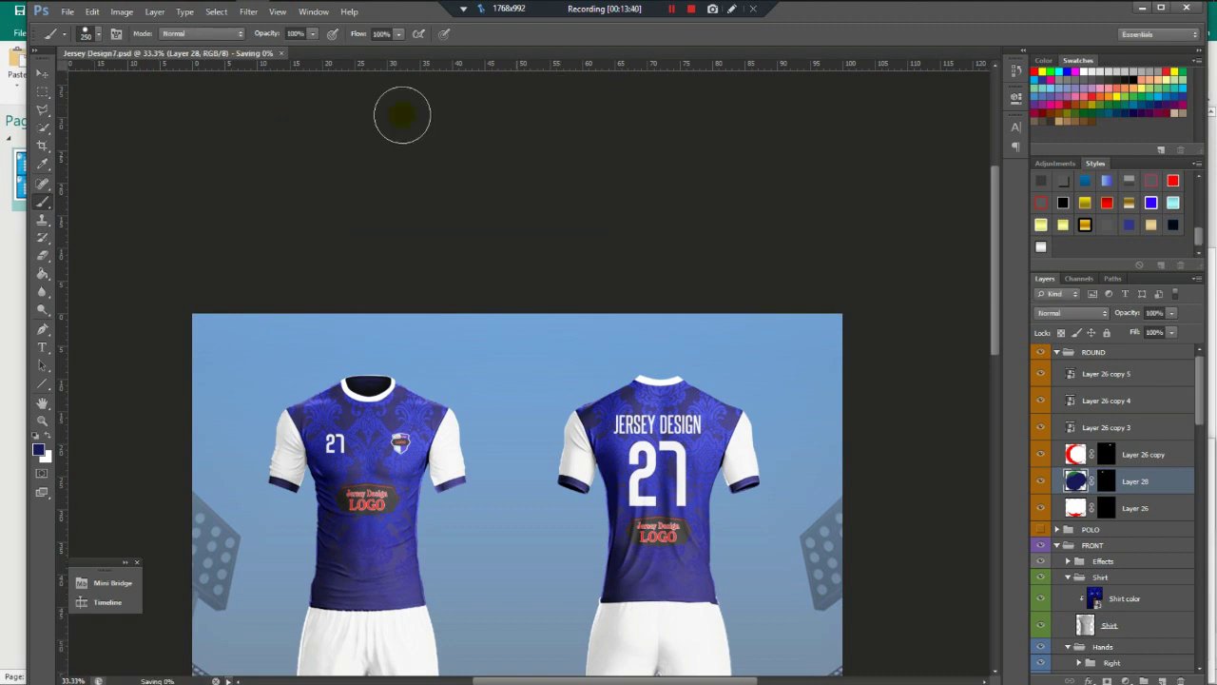
# Save a PNG copy named Jersey Design7.png in the YOUTUBE folder, with Smallest / Slow compression and no interlacing.
pyautogui.click(64, 11)
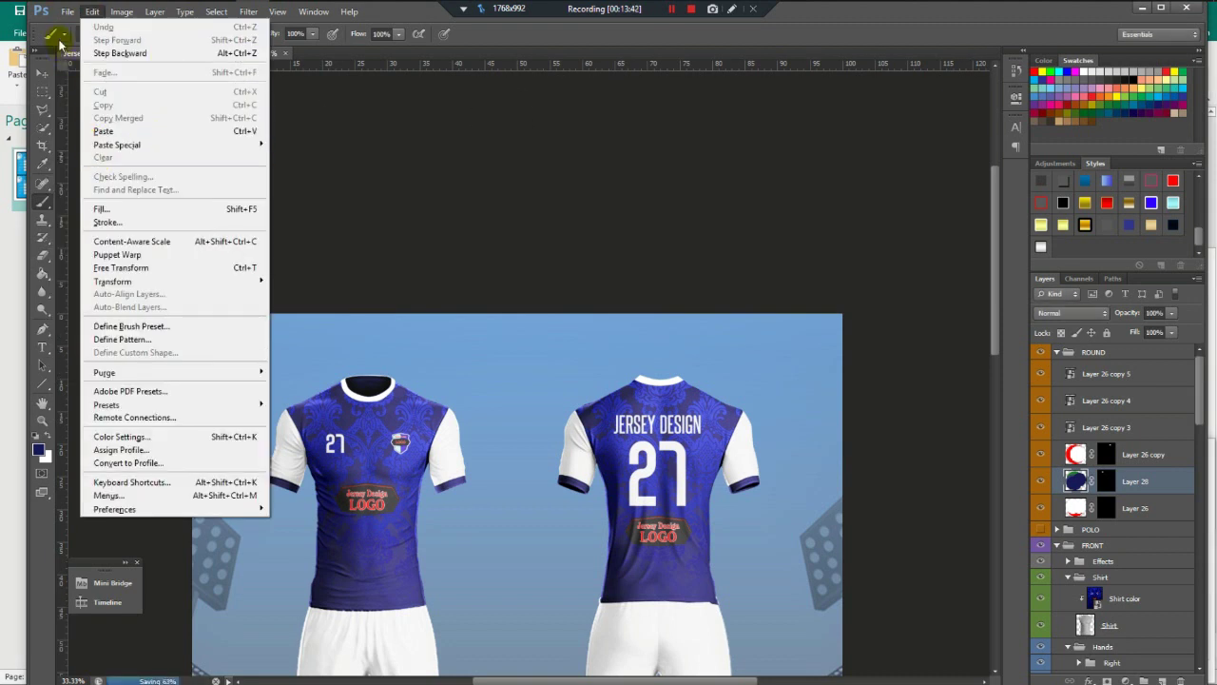
pyautogui.click(81, 178)
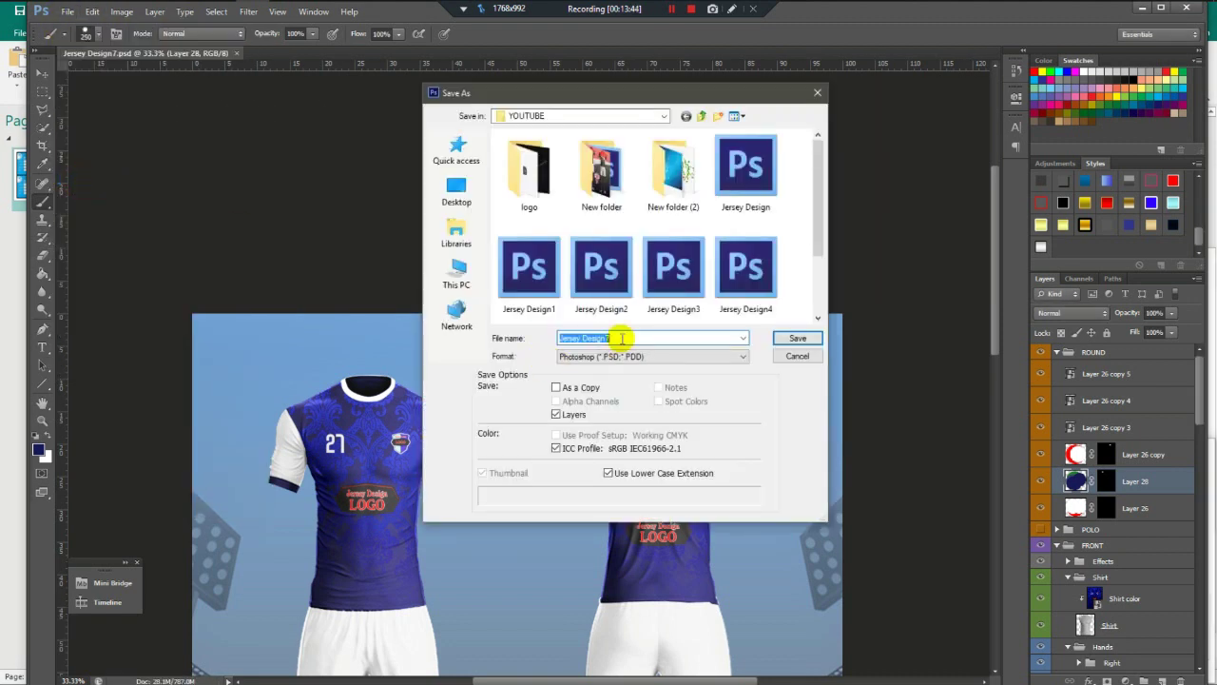
pyautogui.click(704, 356)
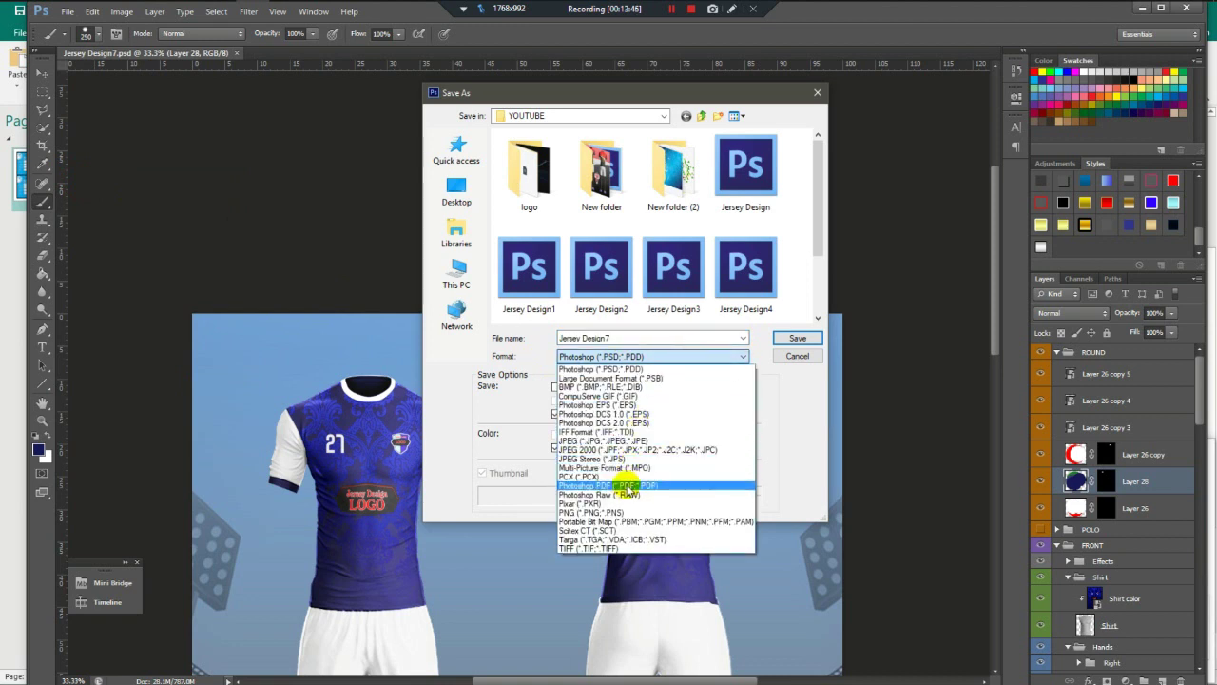
pyautogui.click(618, 509)
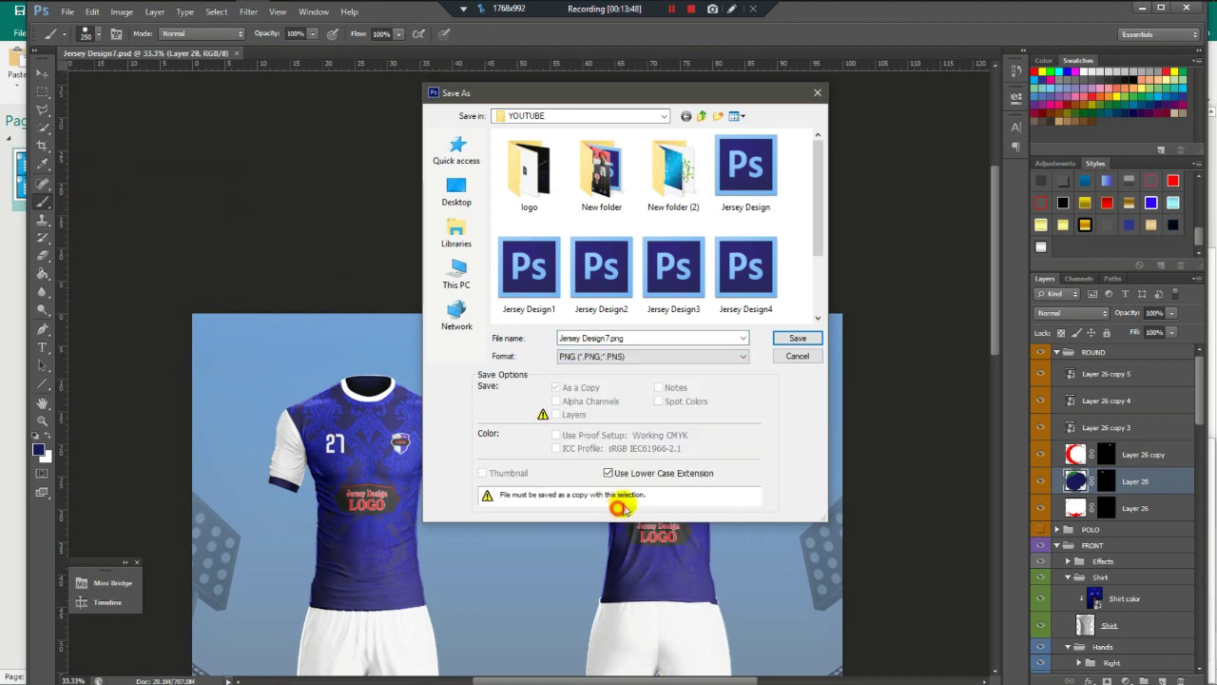
pyautogui.click(813, 339)
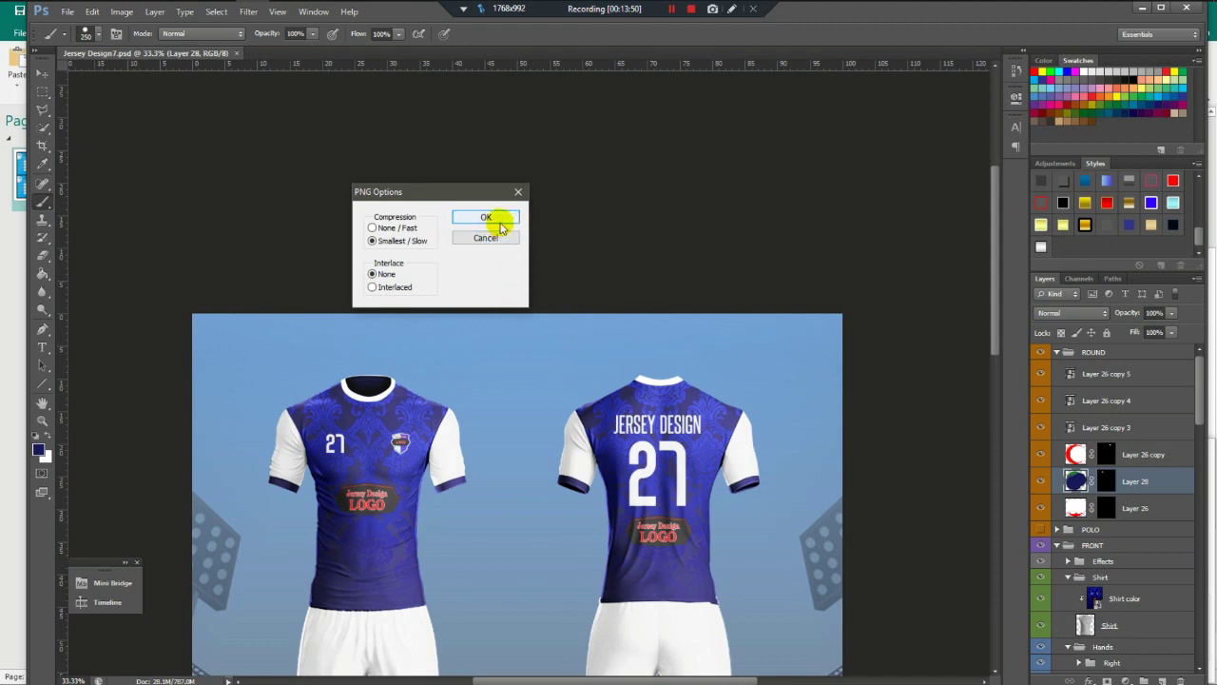
pyautogui.click(501, 225)
# Switch to File Explorer and go up from the logo folder to YOUTUBE to look for the exported image.
pyautogui.keyDown('alt'); pyautogui.click(531, 453); pyautogui.keyUp('alt')
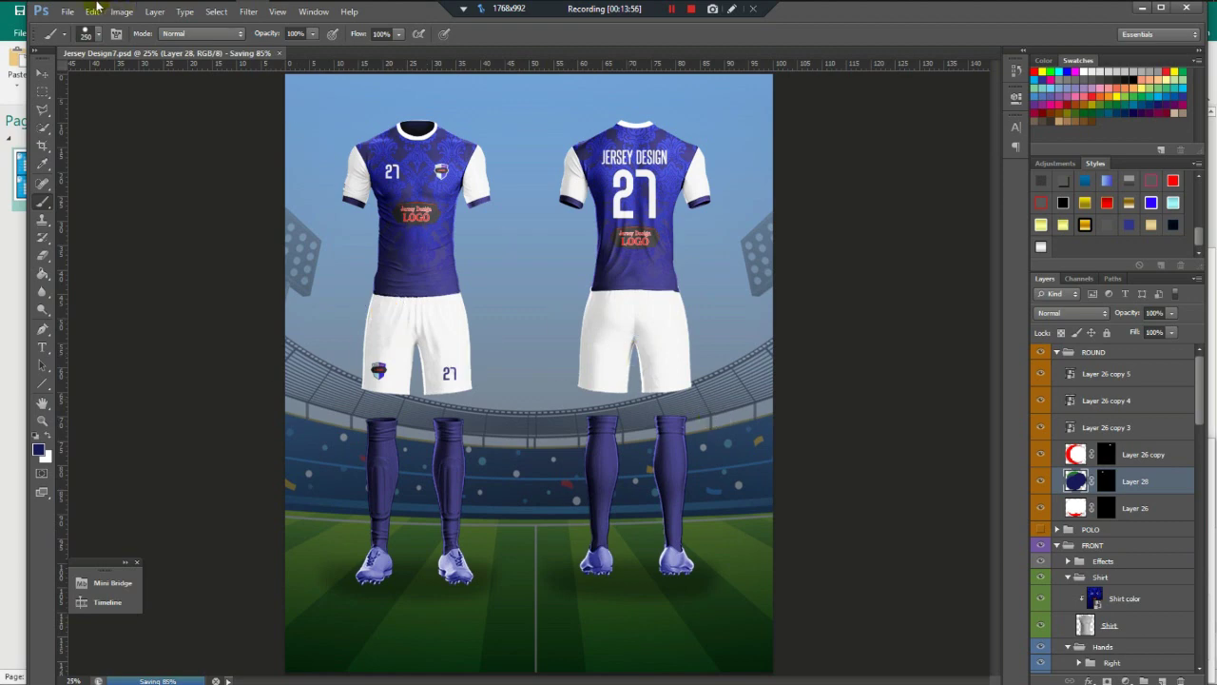
pyautogui.moveTo(114, 8)
pyautogui.click(185, 14)
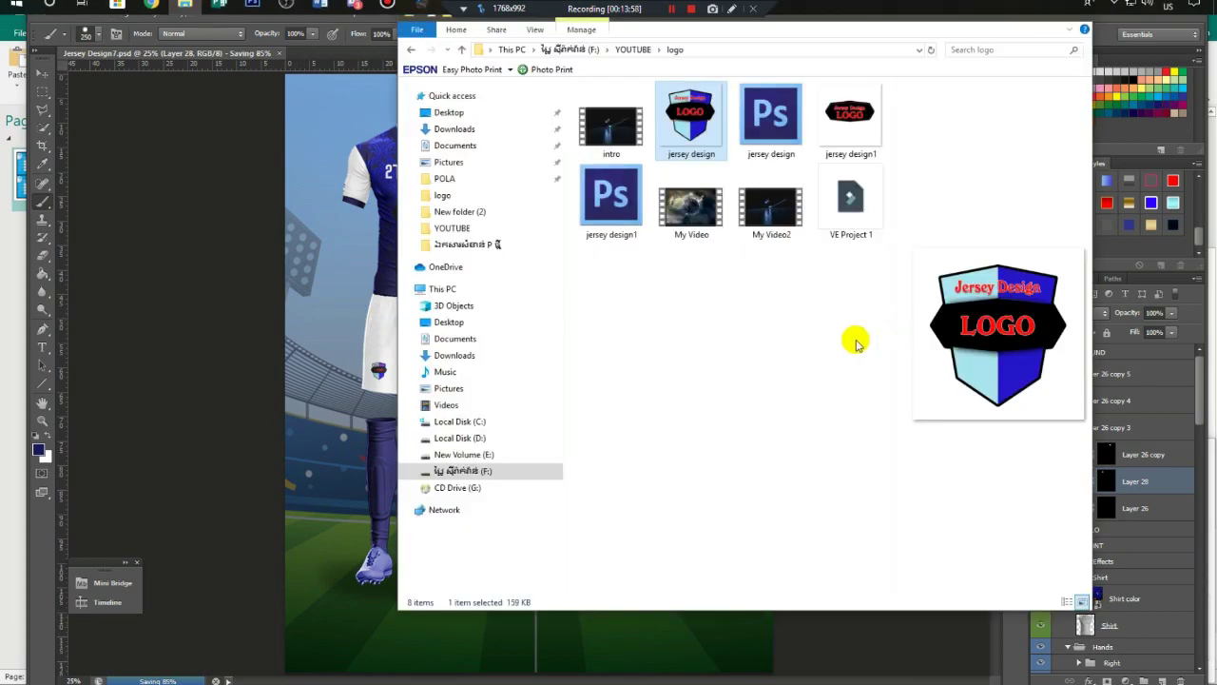
pyautogui.press('BackSpace')
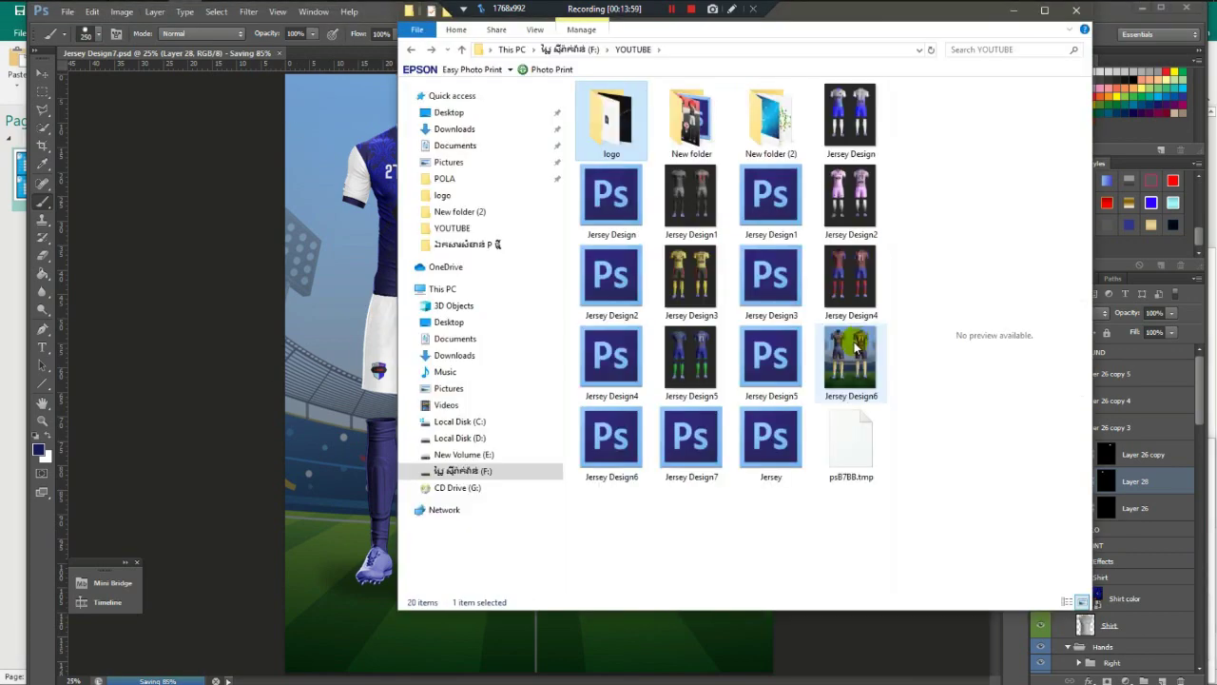
pyautogui.click(136, 441)
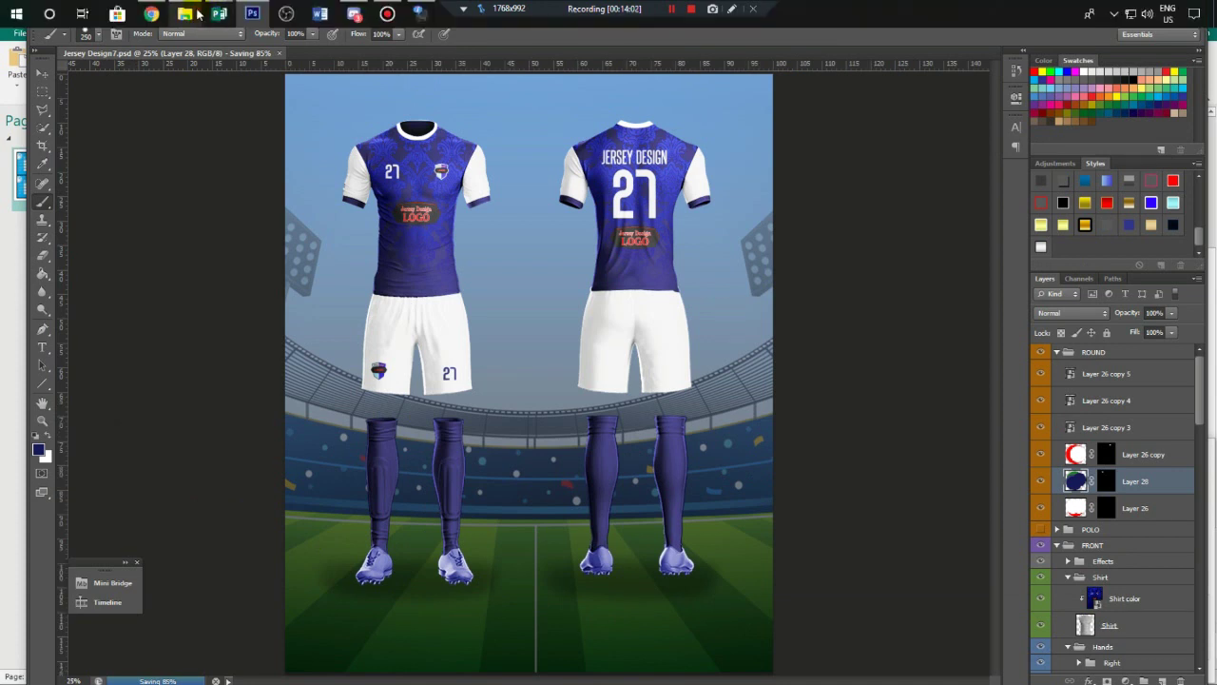
pyautogui.click(184, 14)
pyautogui.click(152, 409)
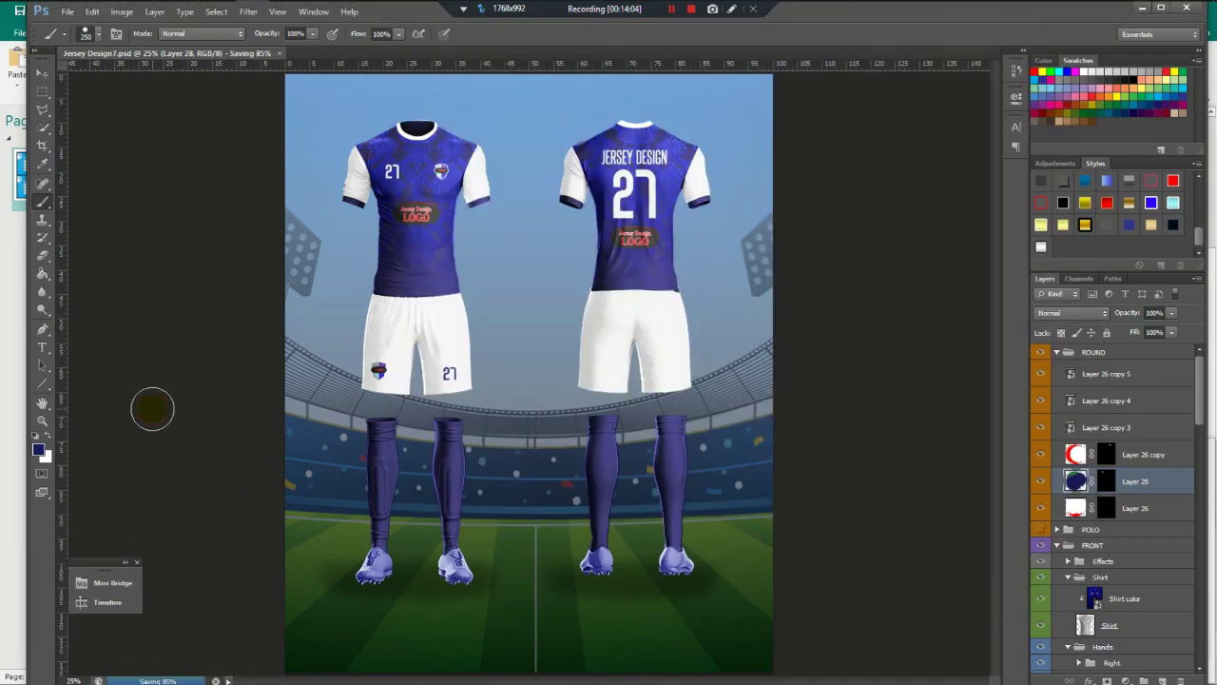
pyautogui.click(41, 80)
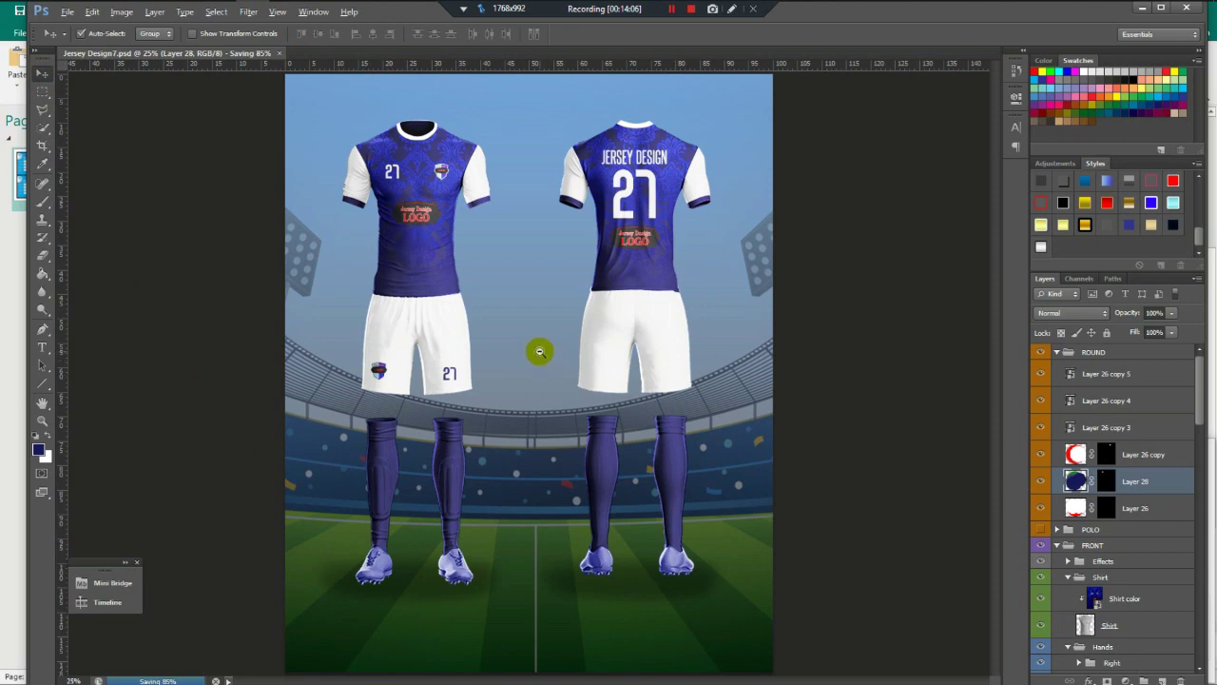
pyautogui.scroll(-1, 497, 298)
pyautogui.scroll(2, 497, 253)
pyautogui.scroll(1, 497, 253)
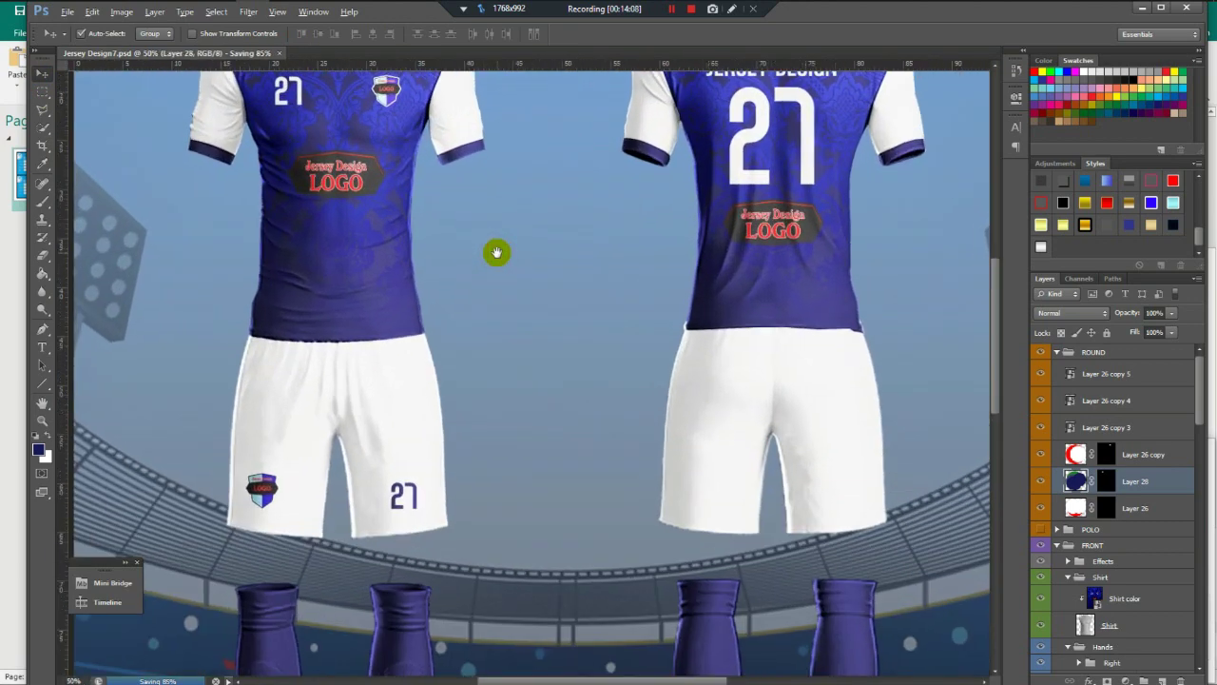
pyautogui.scroll(-2, 497, 253)
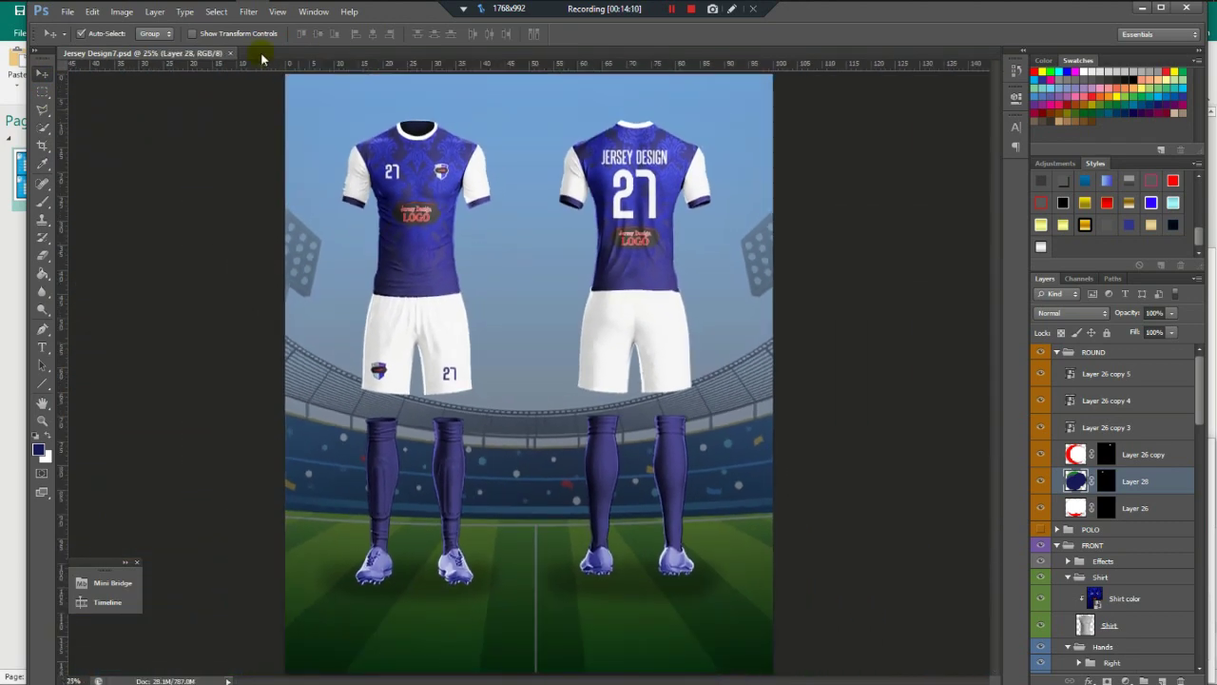
# Switch to File Explorer and open the exported Jersey Design7.png in Photos to examine the finished kit.
pyautogui.click(251, 11)
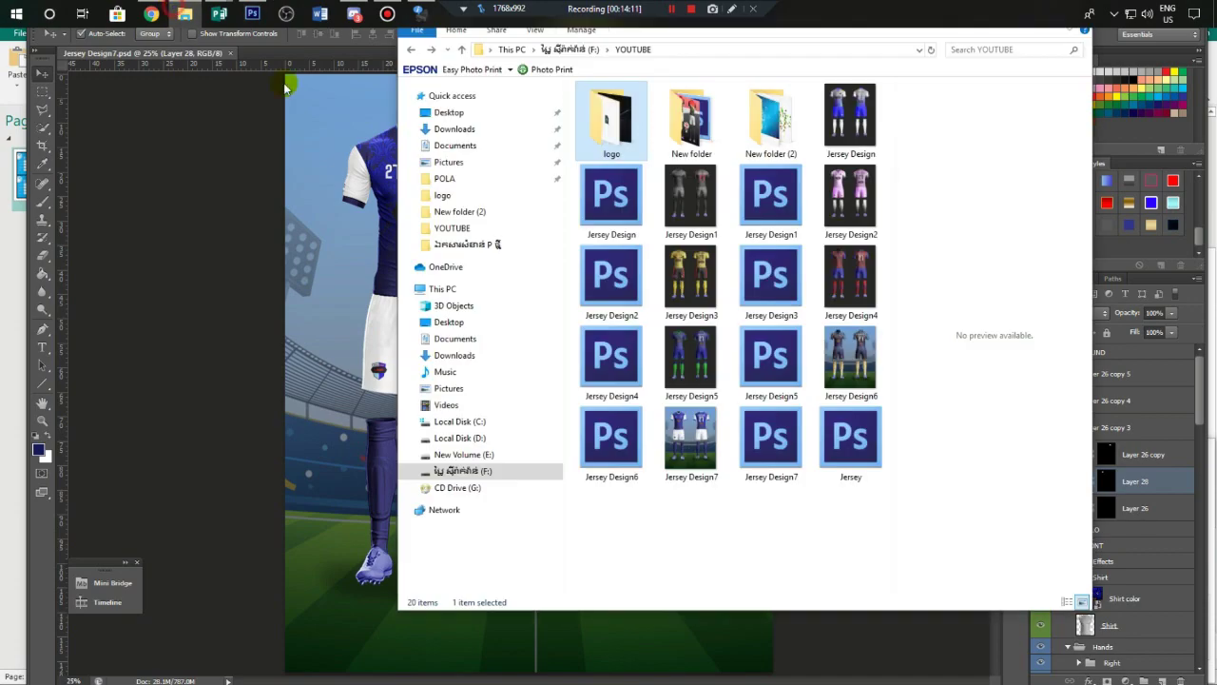
pyautogui.doubleClick(692, 476)
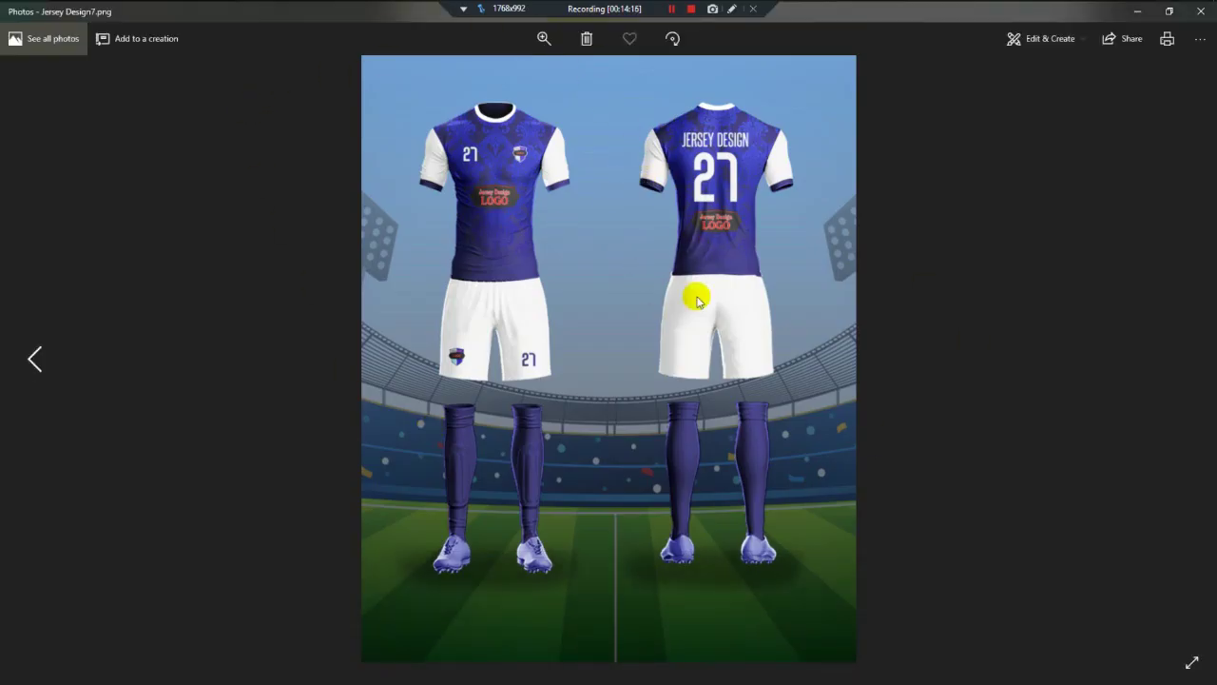
pyautogui.click(1090, 316)
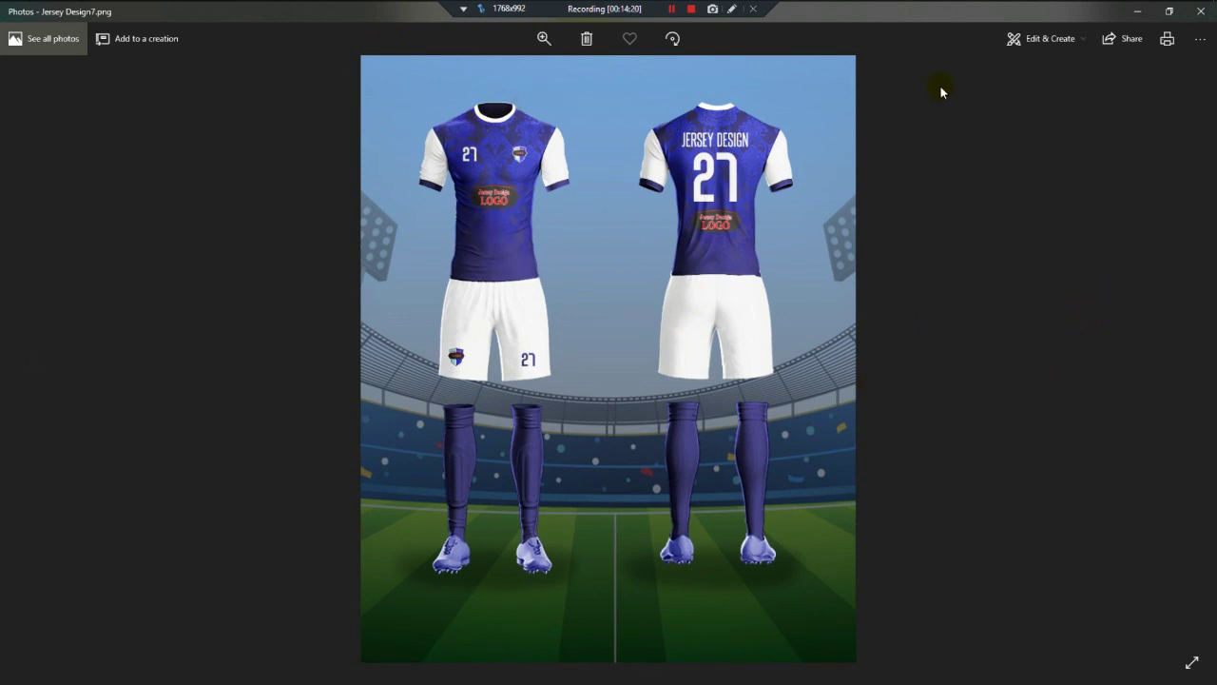
# Close the image preview, return to Photoshop and close the Jersey Design7.psd document.
pyautogui.click(1202, 11)
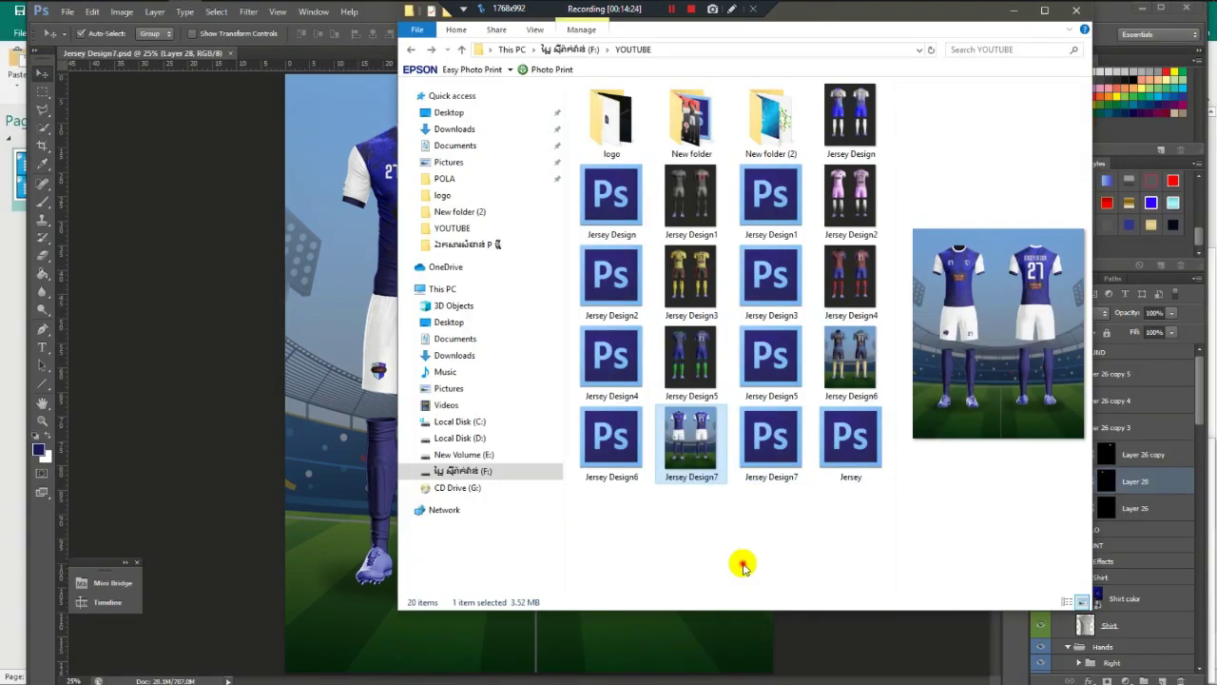
pyautogui.click(743, 566)
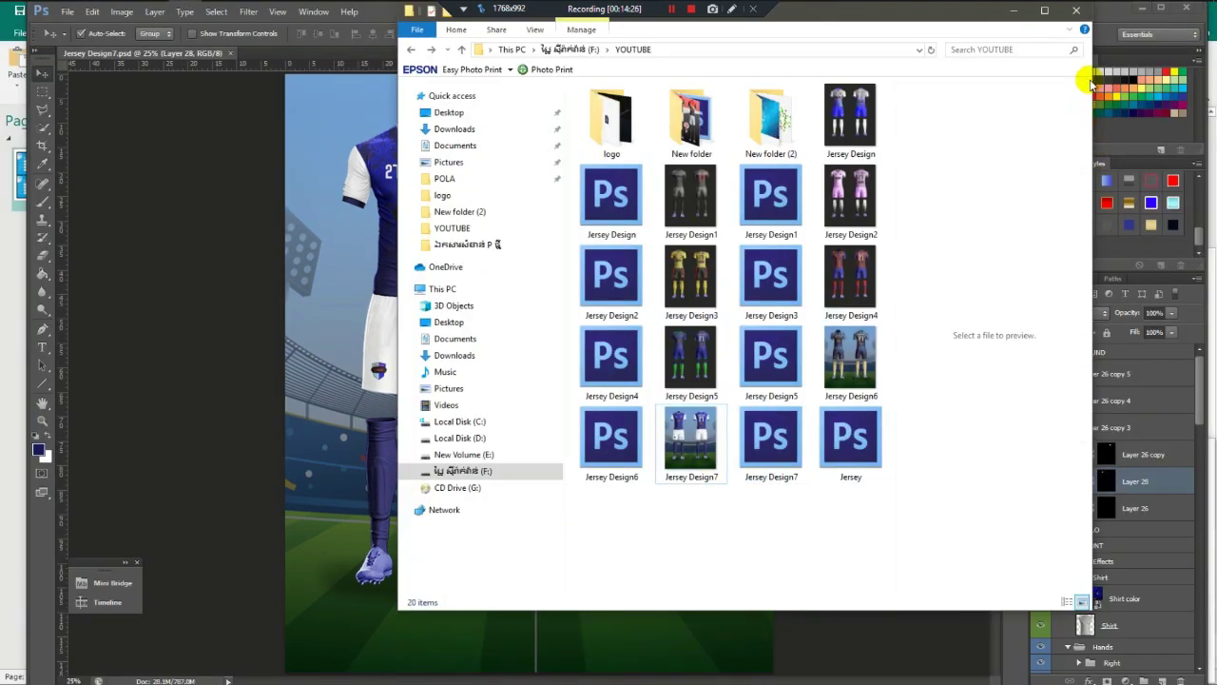
pyautogui.click(1014, 10)
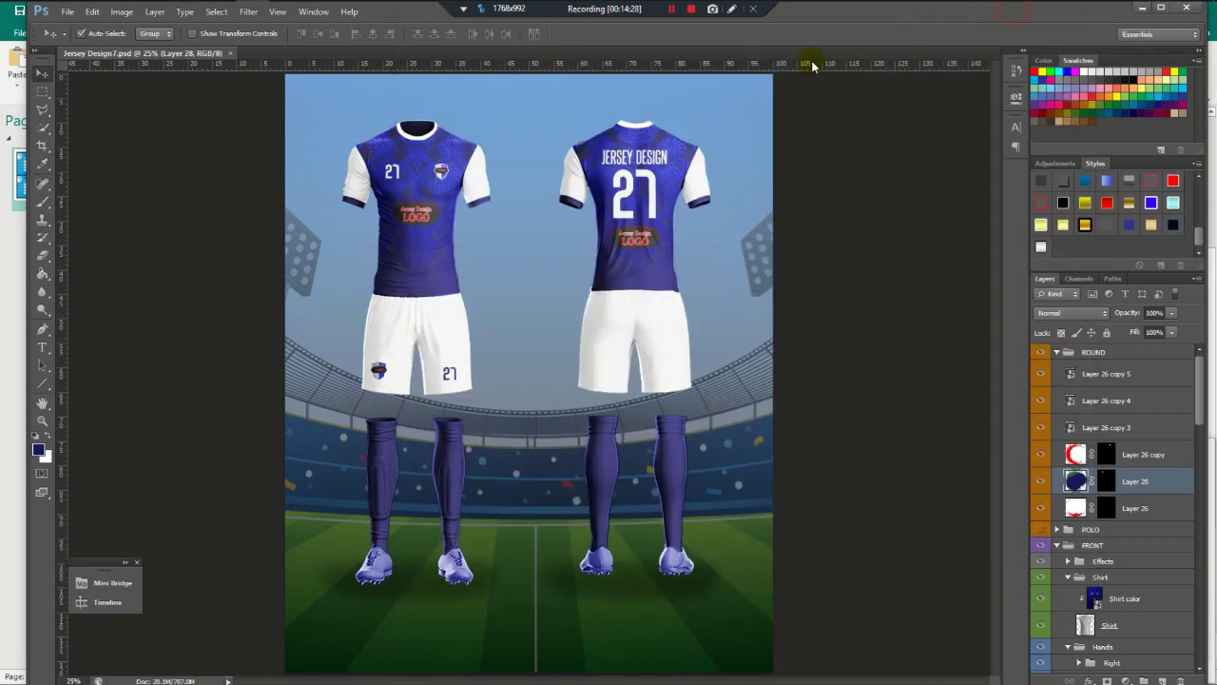
pyautogui.click(230, 53)
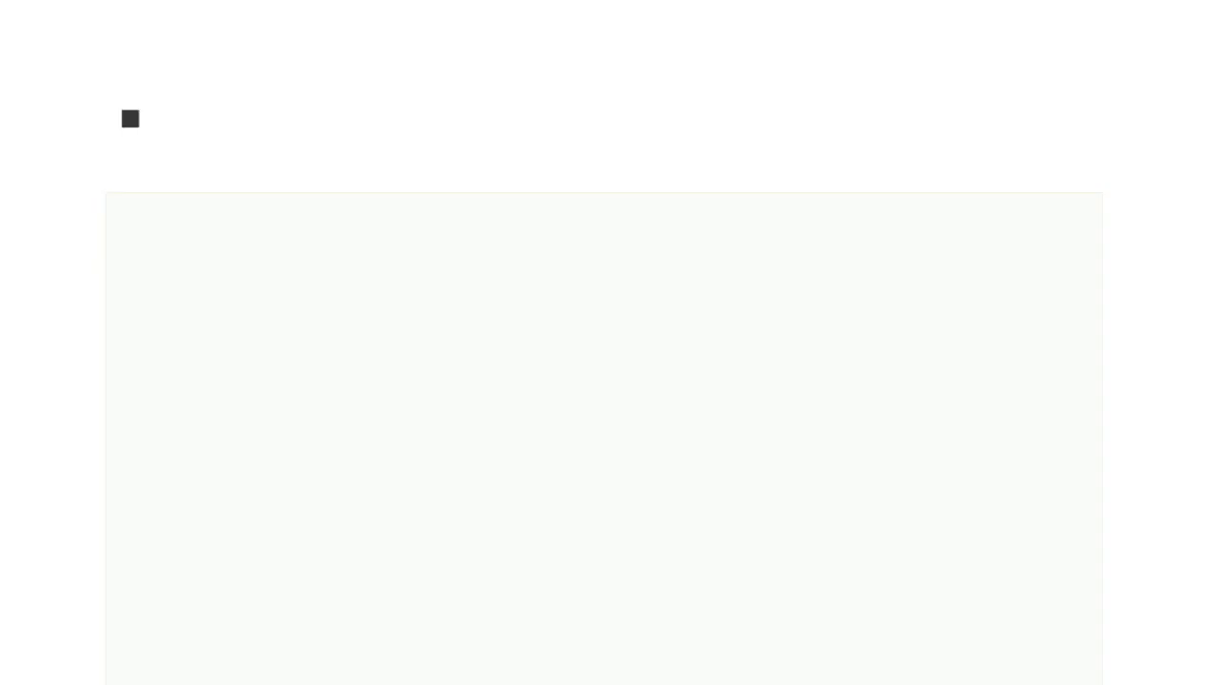